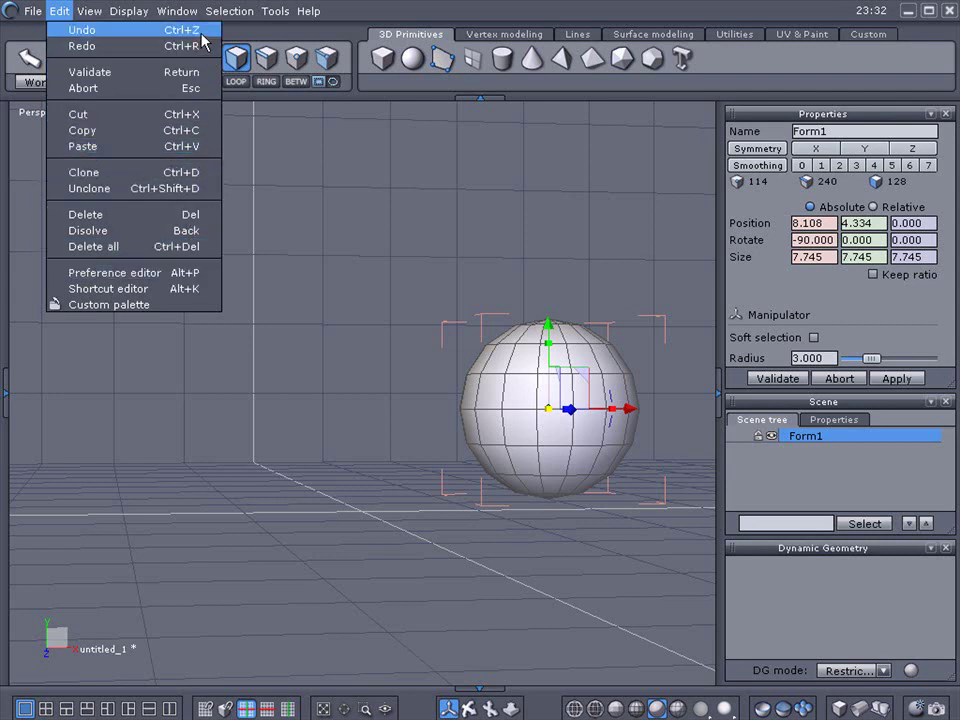
Step: Pull an upper face of the sphere up to Y about 13.4 and a side face out to X about -1.5, Y about 1.2
{"action": "left_click", "coordinate": [428, 269]}
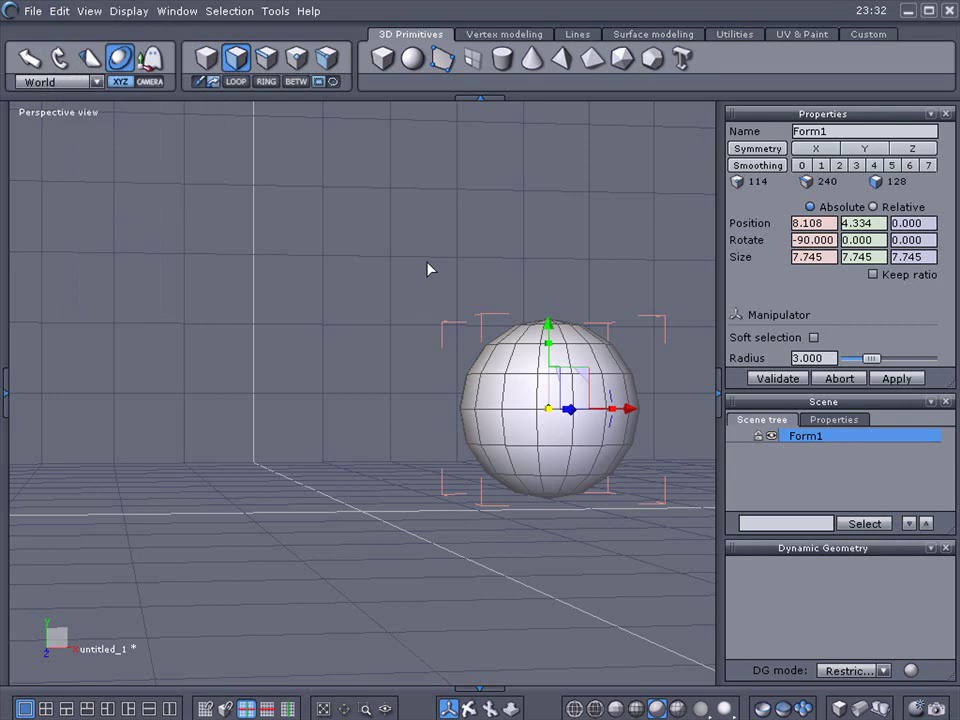
{"action": "left_click", "coordinate": [519, 341]}
{"action": "left_click_drag", "start_coordinate": [517, 261], "coordinate": [519, 111]}
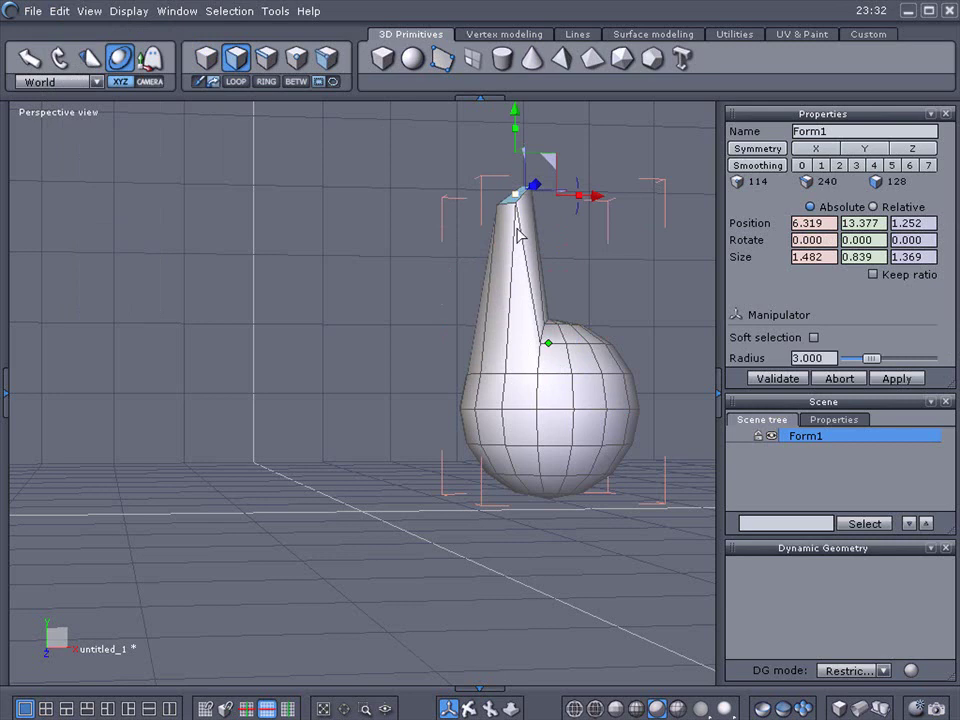
{"action": "left_click", "coordinate": [476, 426]}
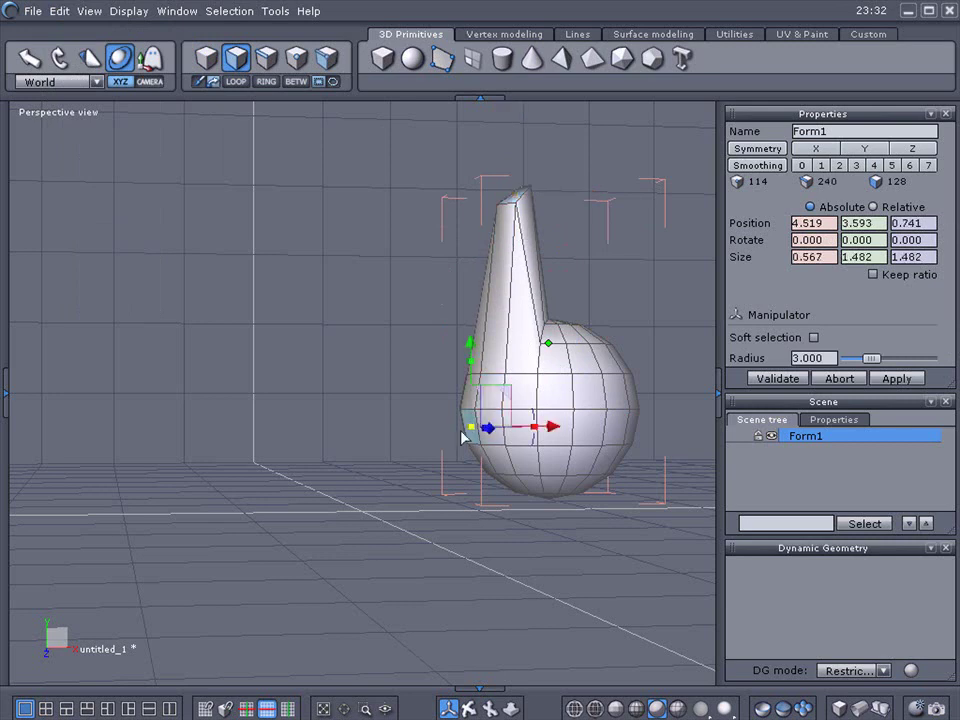
{"action": "left_click_drag", "start_coordinate": [512, 399], "coordinate": [355, 464]}
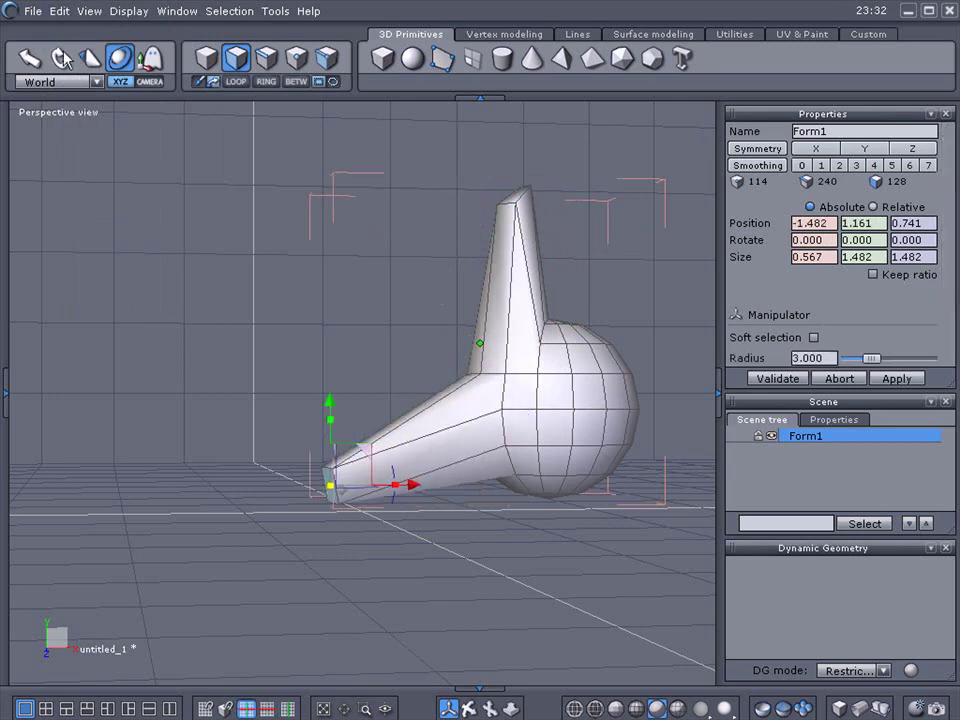
Step: Undo and redo the face edits, ending with both pulled faces undone on the sphere
{"action": "left_click", "coordinate": [60, 12]}
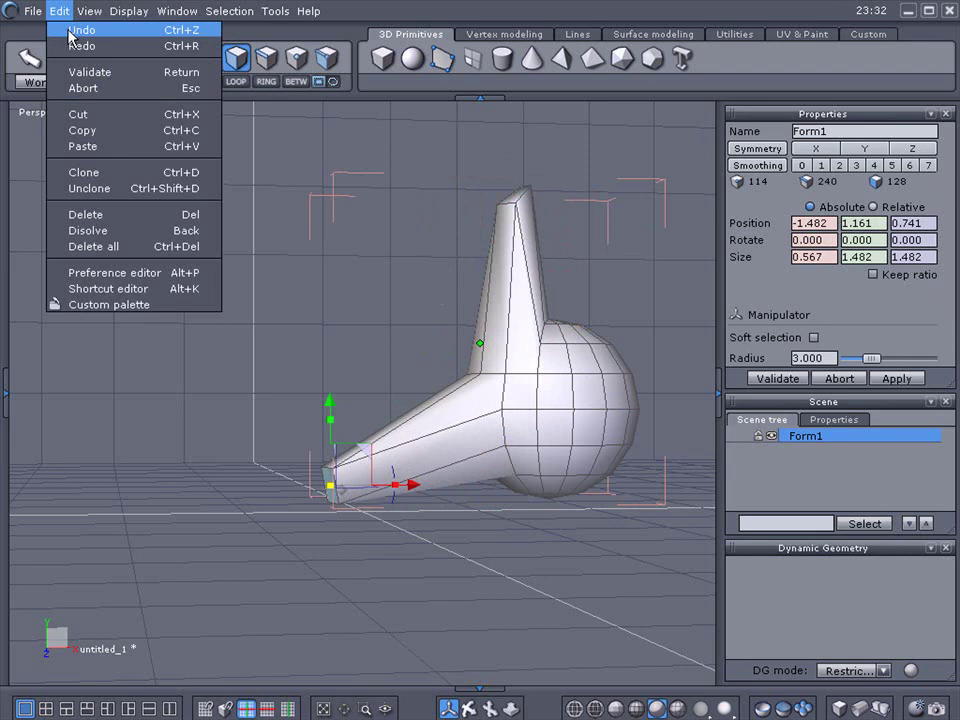
{"action": "left_click", "coordinate": [70, 32]}
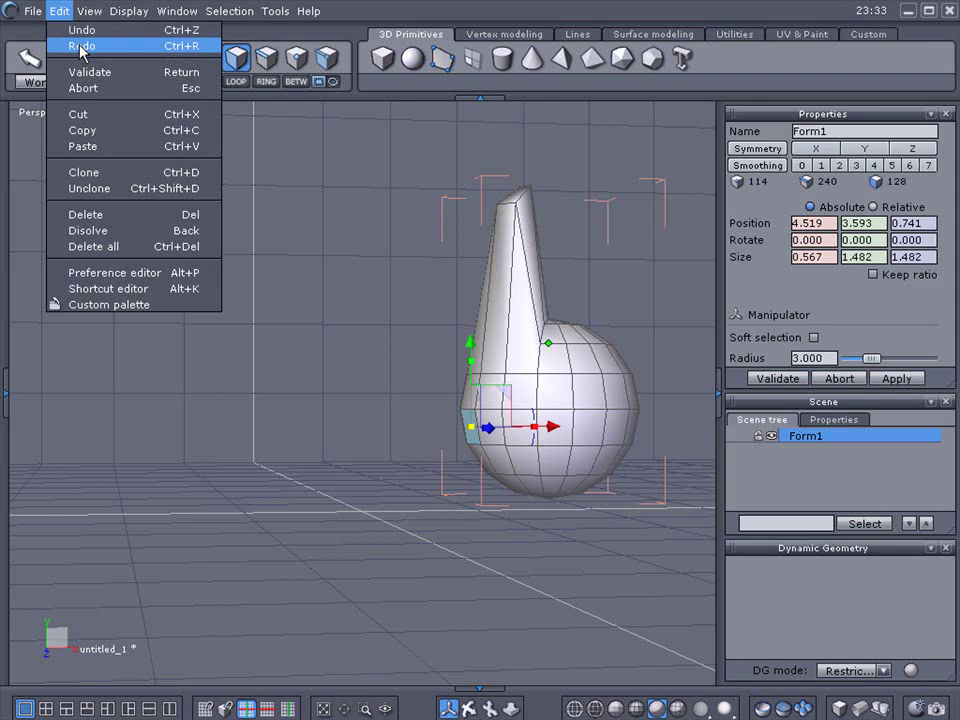
{"action": "left_click", "coordinate": [82, 47]}
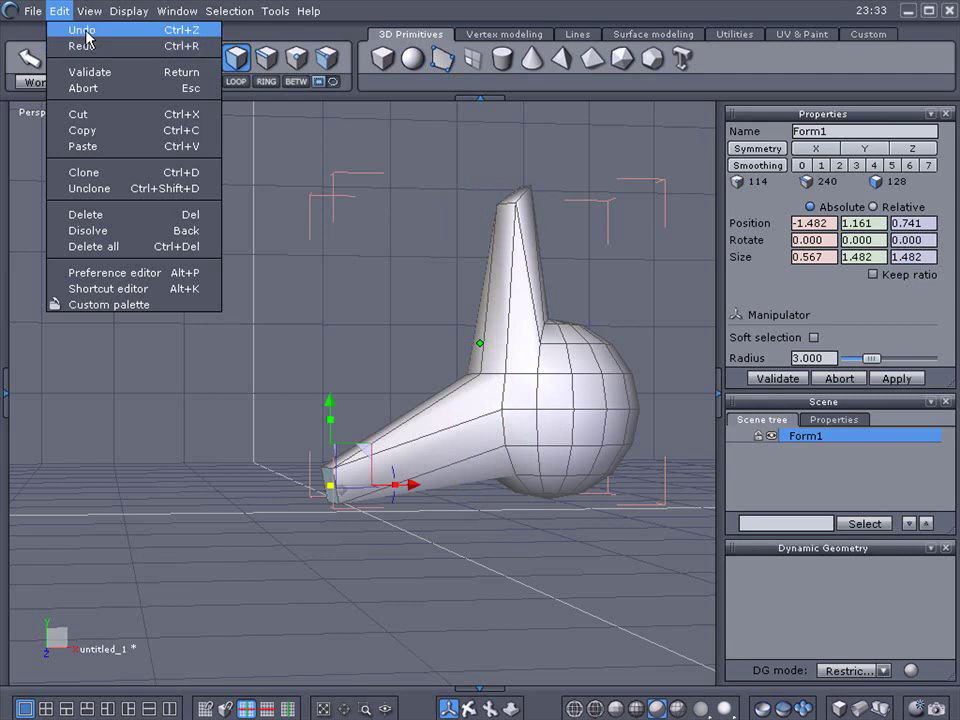
{"action": "left_click", "coordinate": [85, 33]}
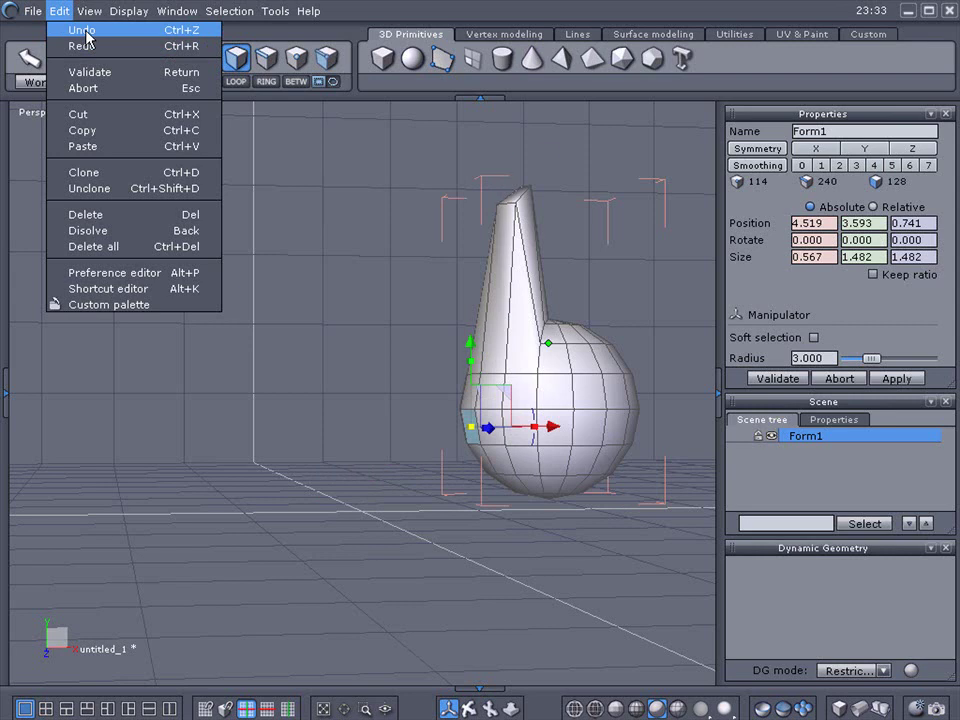
{"action": "left_click", "coordinate": [86, 36]}
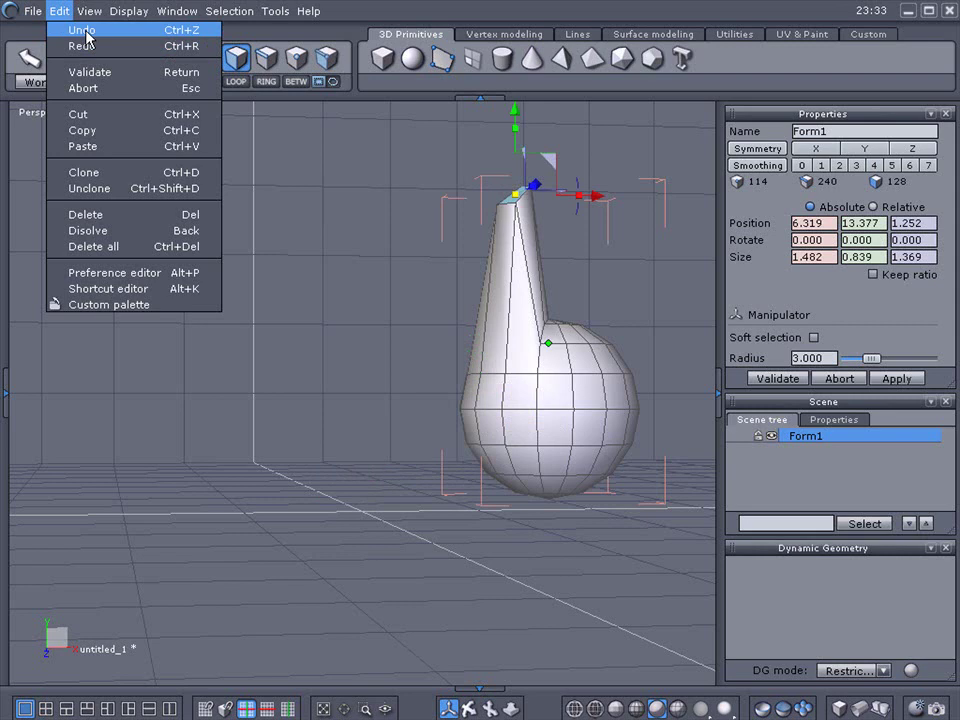
{"action": "left_click", "coordinate": [85, 33]}
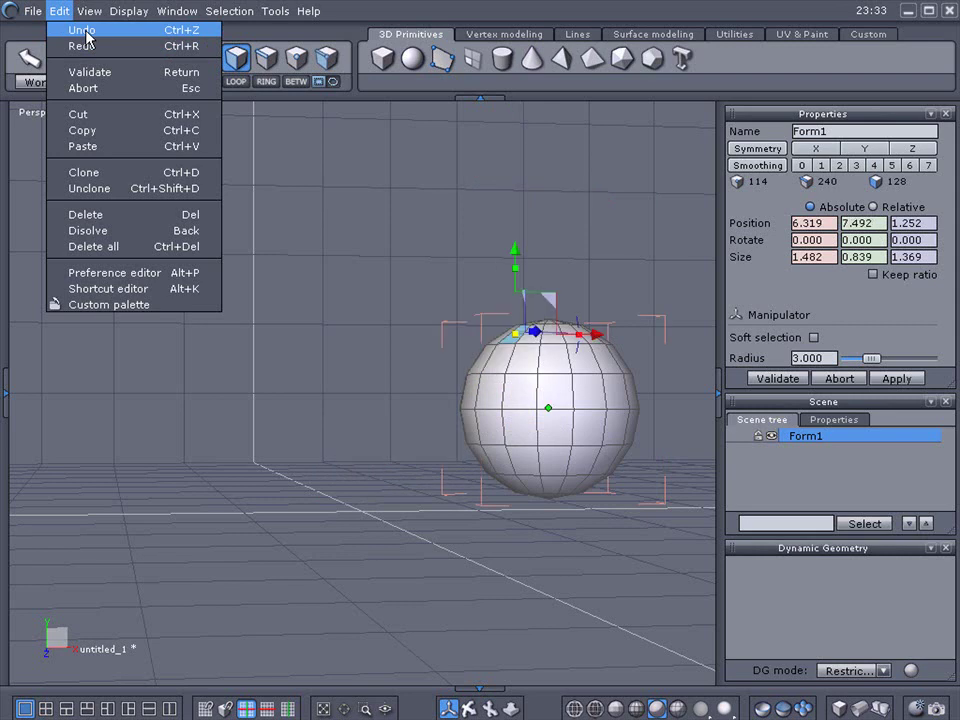
{"action": "left_click", "coordinate": [86, 34]}
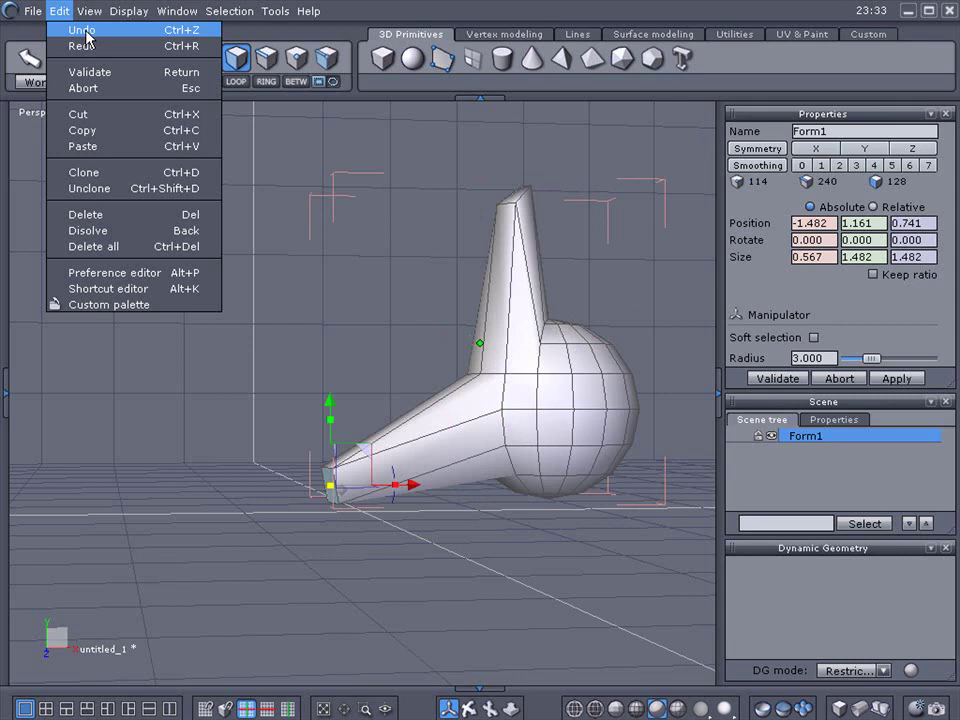
{"action": "left_click", "coordinate": [86, 34]}
{"action": "left_click", "coordinate": [86, 34]}
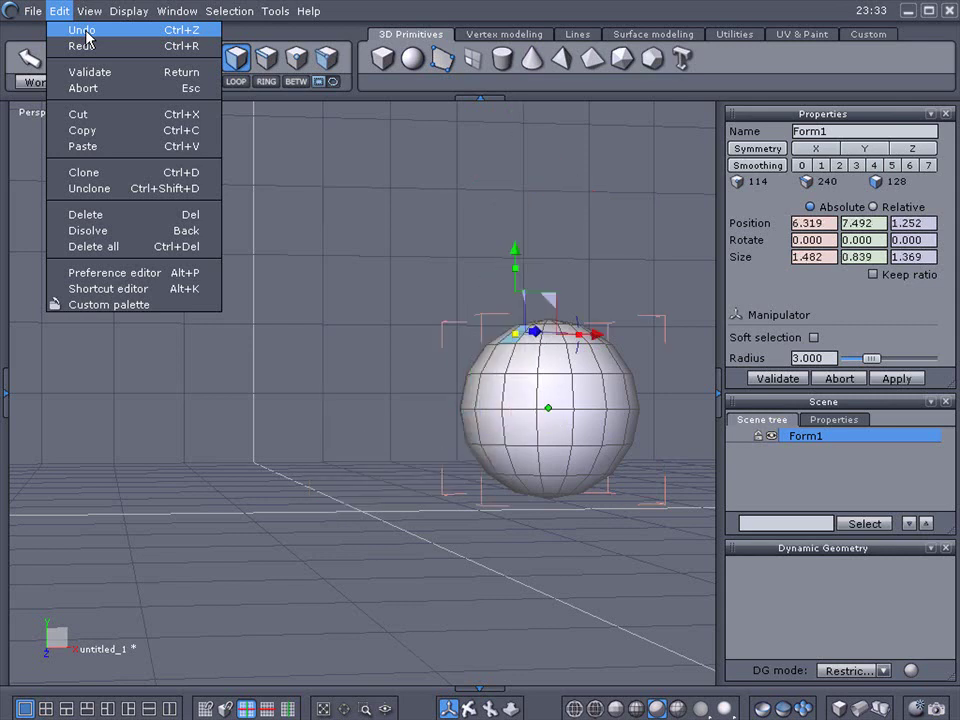
{"action": "mouse_move", "coordinate": [32, 11]}
{"action": "mouse_move", "coordinate": [100, 210]}
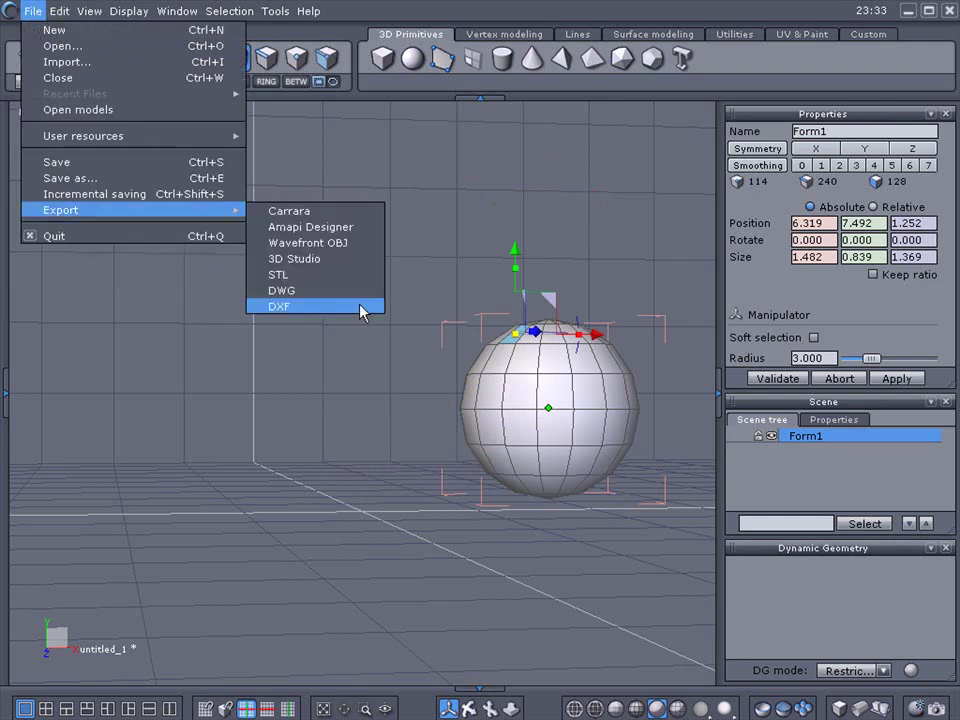
{"action": "left_click", "coordinate": [353, 370]}
Step: Select the sphere as a whole object and delete it from the scene
{"action": "left_click", "coordinate": [207, 66]}
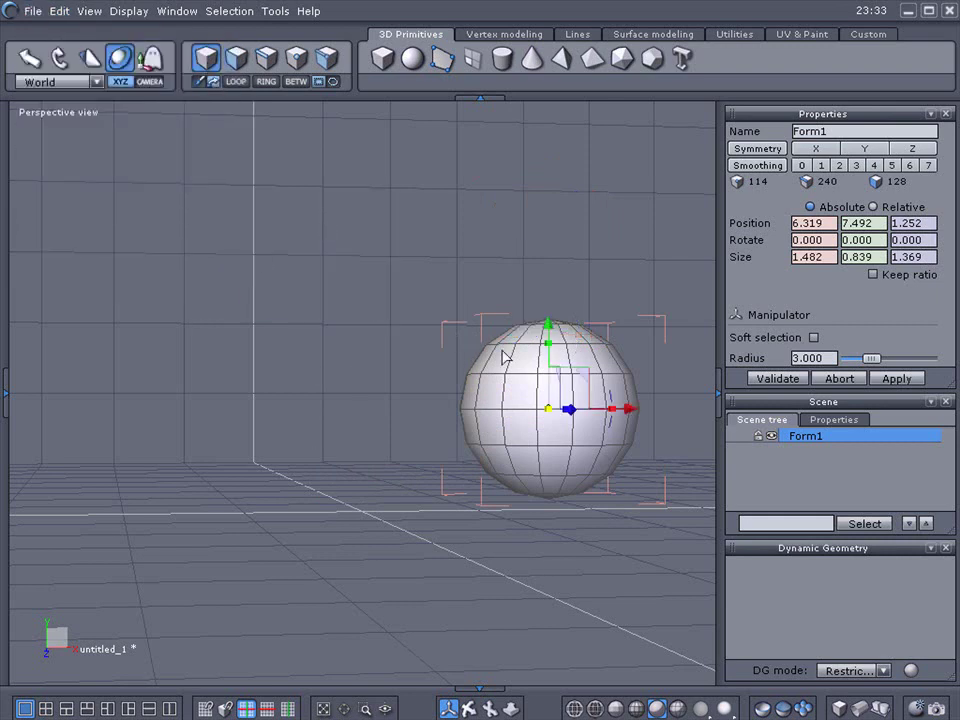
{"action": "key", "text": "Delete"}
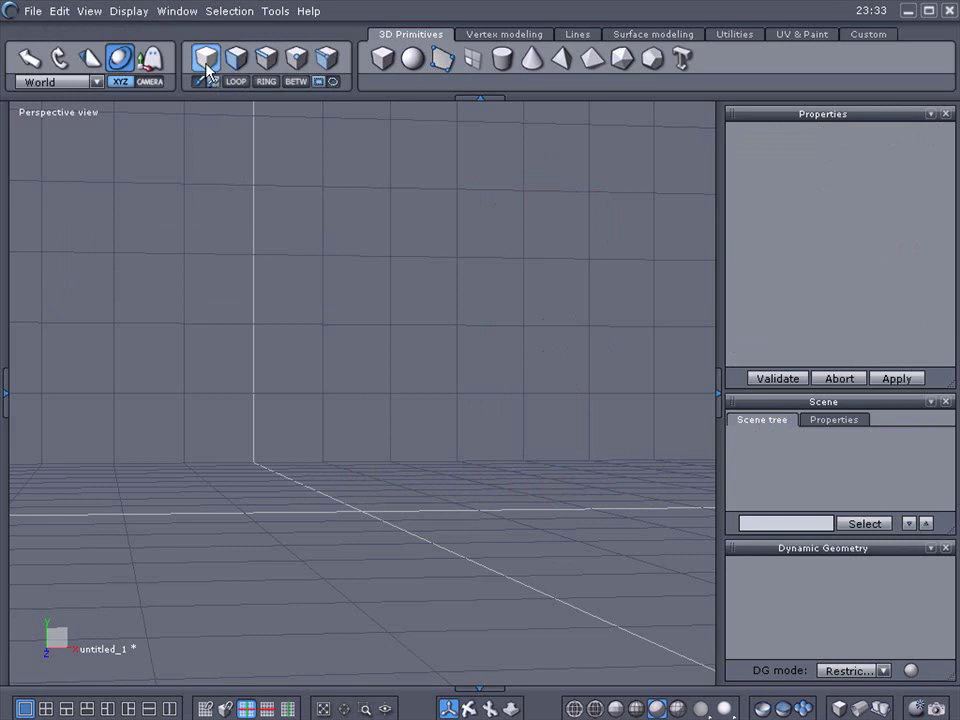
{"action": "left_click", "coordinate": [60, 14]}
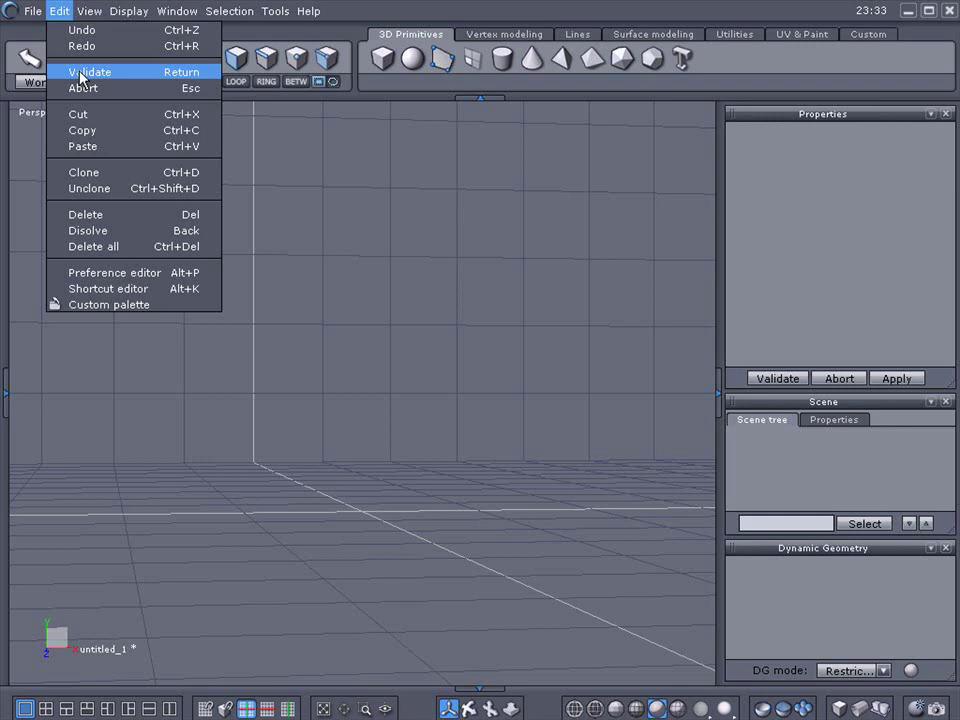
Step: Draw a three-point peaked polyline high in the view, about 17.0 wide and 3.8 high, and validate it
{"action": "left_click", "coordinate": [574, 34]}
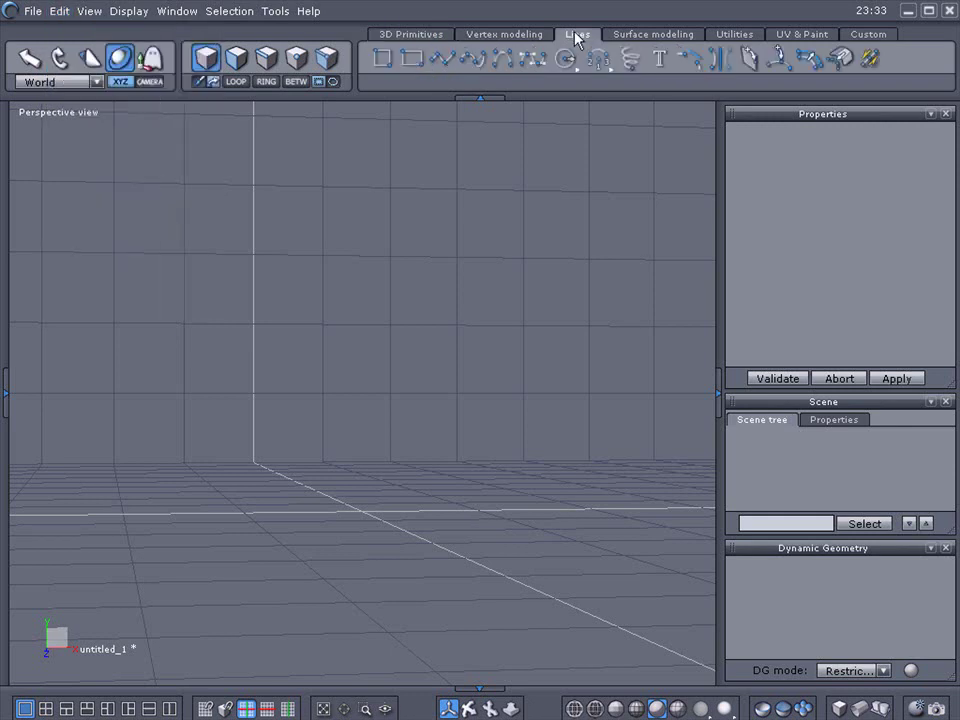
{"action": "left_click", "coordinate": [443, 62]}
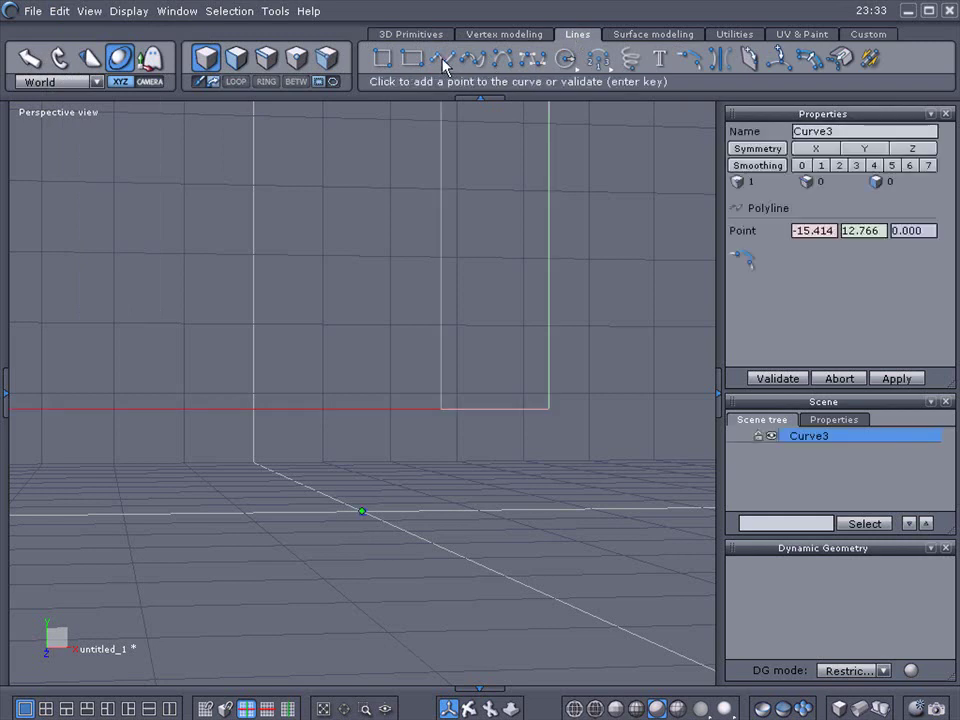
{"action": "left_click", "coordinate": [155, 224]}
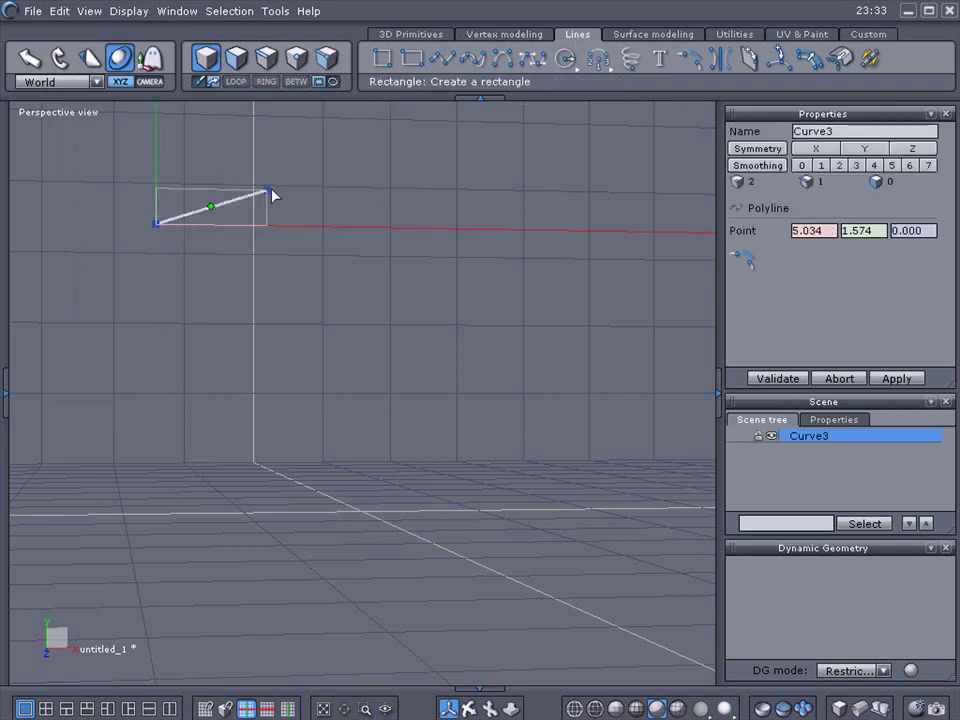
{"action": "left_click", "coordinate": [427, 140]}
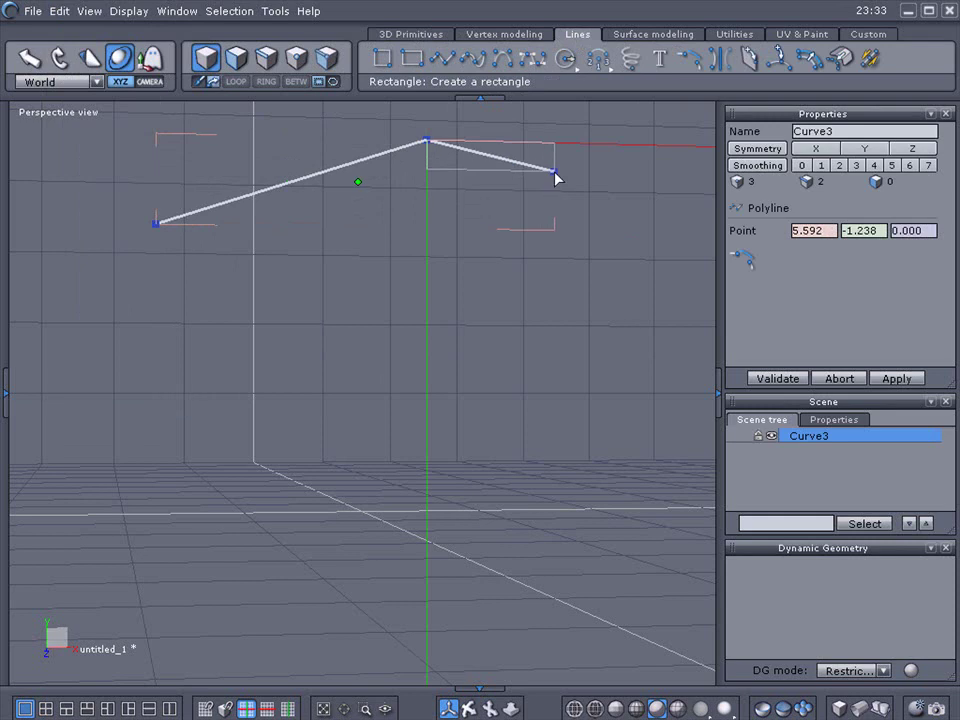
{"action": "left_click", "coordinate": [554, 173]}
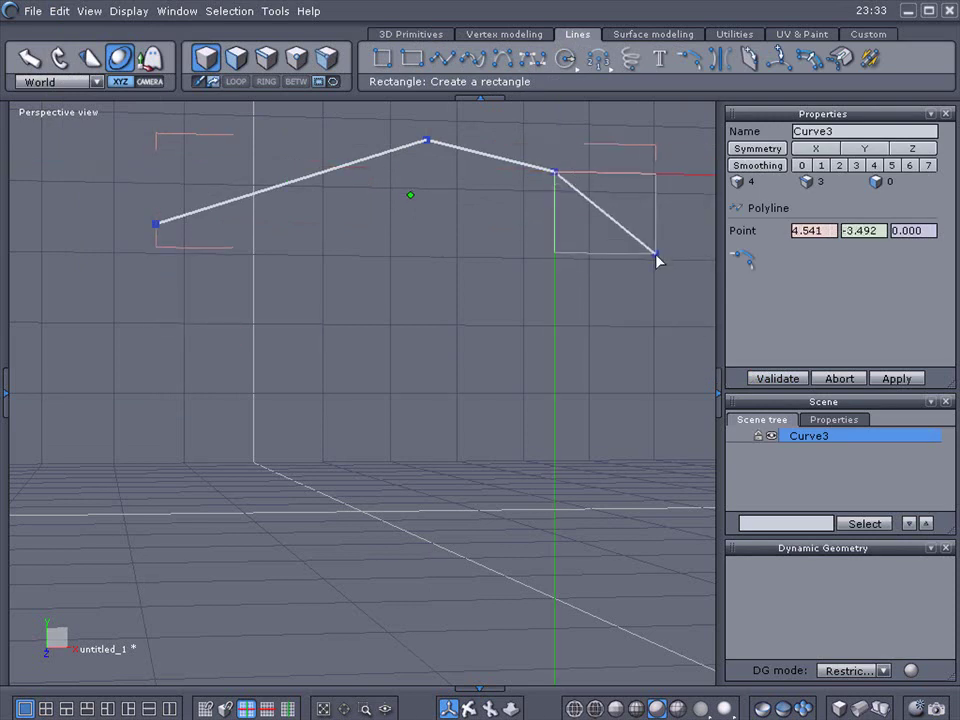
{"action": "left_click", "coordinate": [775, 379]}
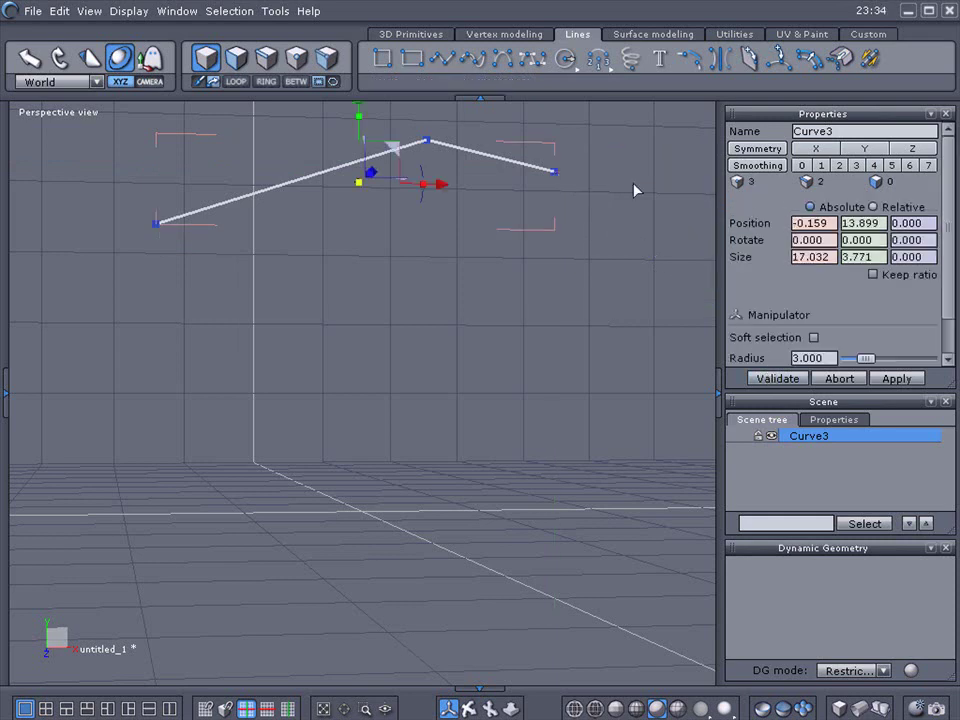
Step: Draw a second three-point peaked polyline just below the first, about 16.6 wide and 4.0 high, and validate it
{"action": "left_click", "coordinate": [443, 60]}
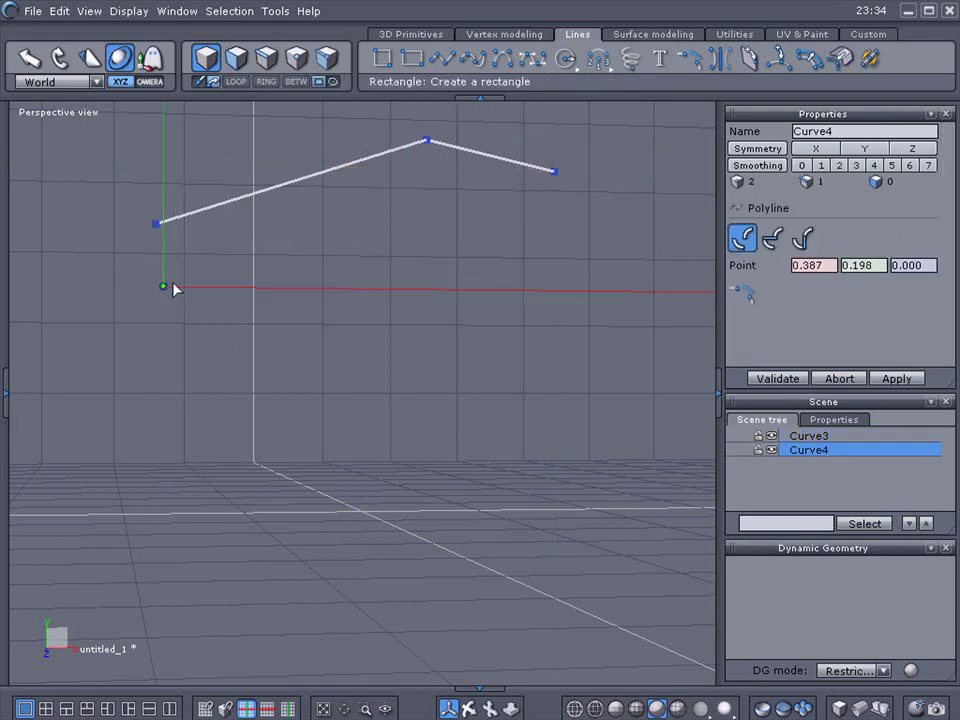
{"action": "left_click", "coordinate": [413, 198]}
{"action": "left_click", "coordinate": [552, 234]}
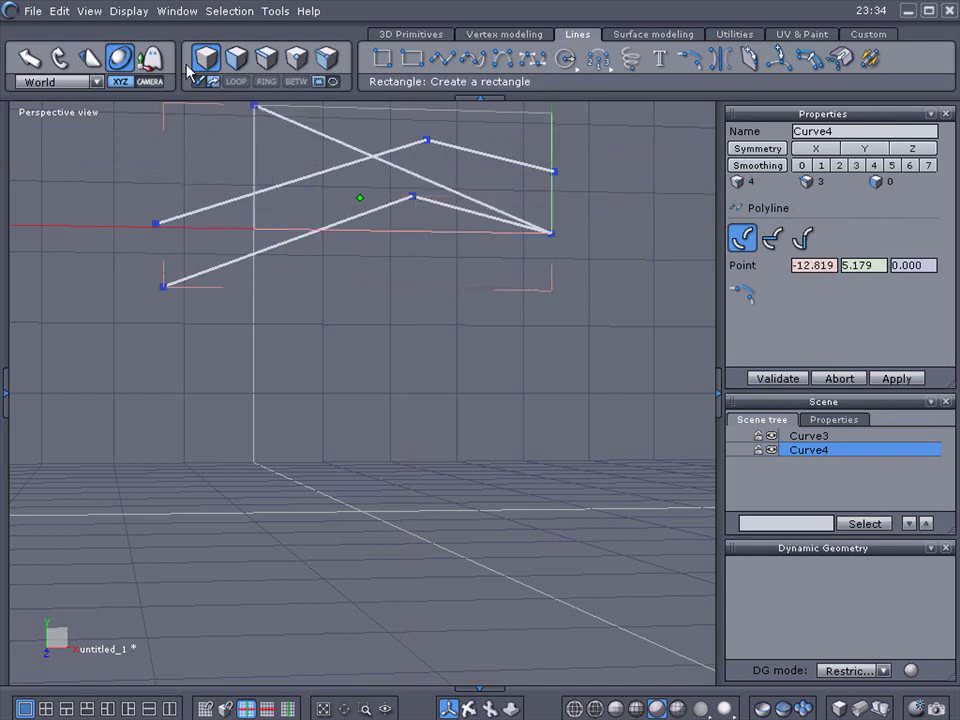
{"action": "left_click", "coordinate": [60, 11]}
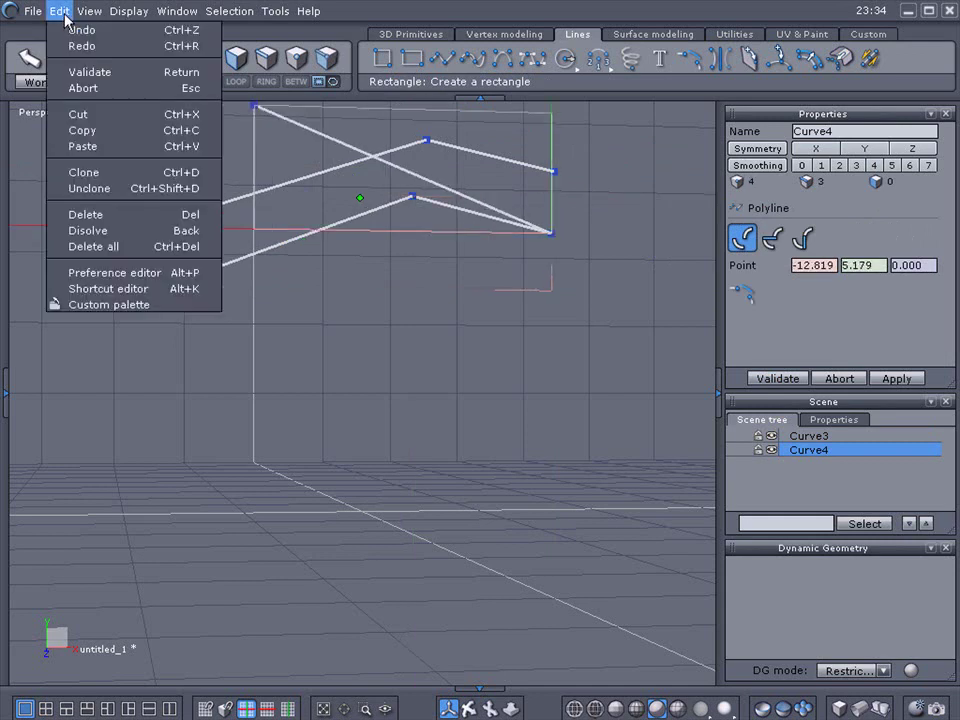
{"action": "left_click", "coordinate": [100, 72]}
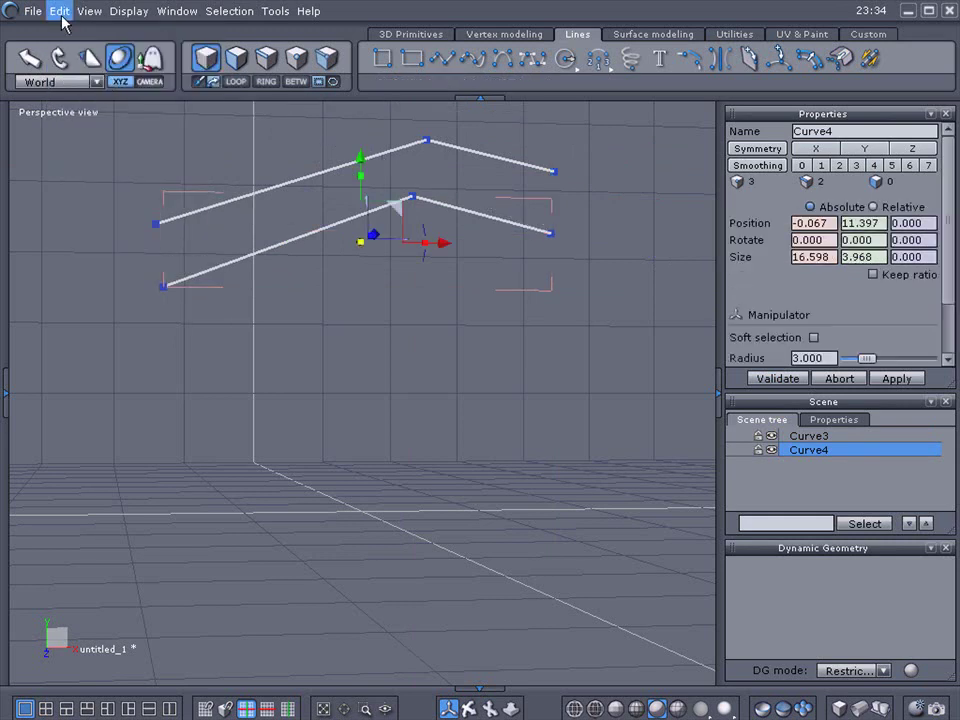
Step: Draw a third three-point peaked polyline below the second, about 16.2 wide and 3.4 high, and validate it
{"action": "left_click", "coordinate": [440, 60]}
{"action": "left_click", "coordinate": [168, 339]}
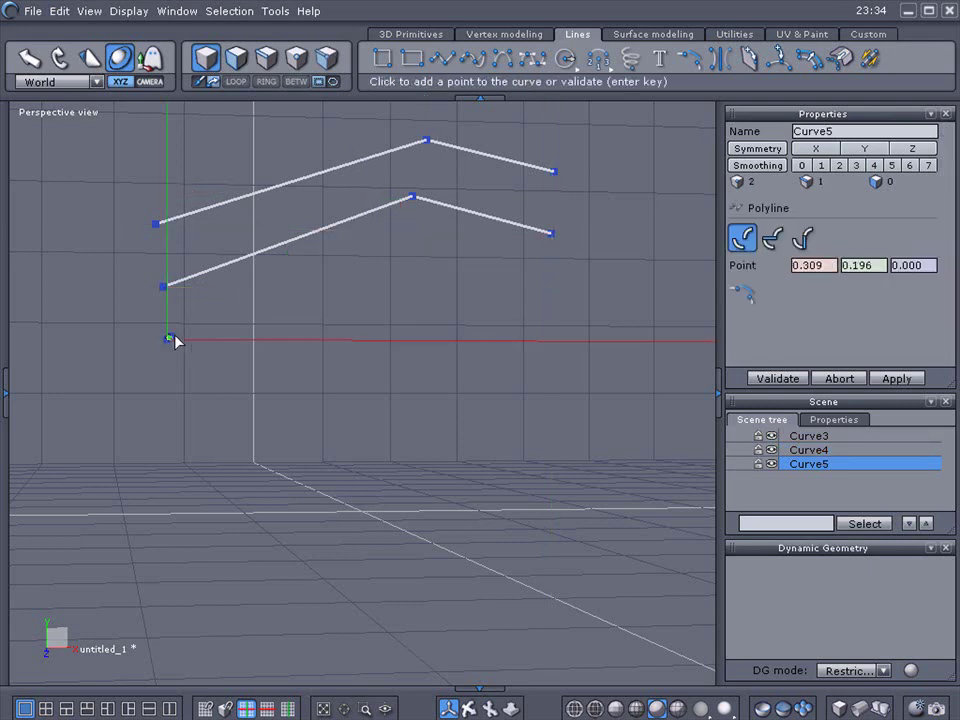
{"action": "left_click", "coordinate": [405, 262]}
{"action": "left_click", "coordinate": [545, 297]}
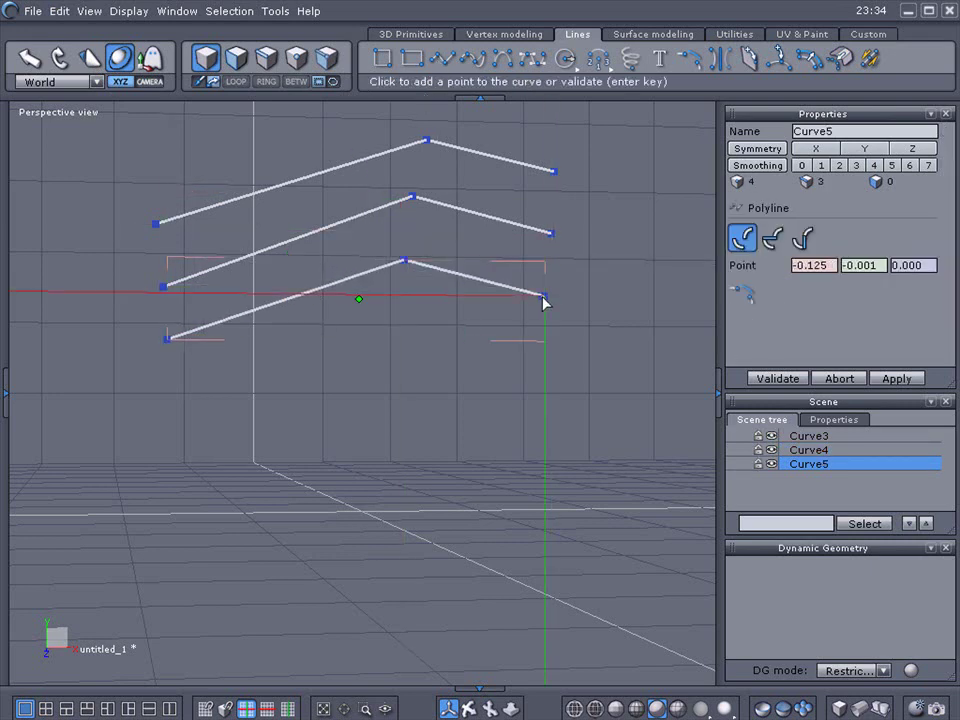
{"action": "key", "text": "Return"}
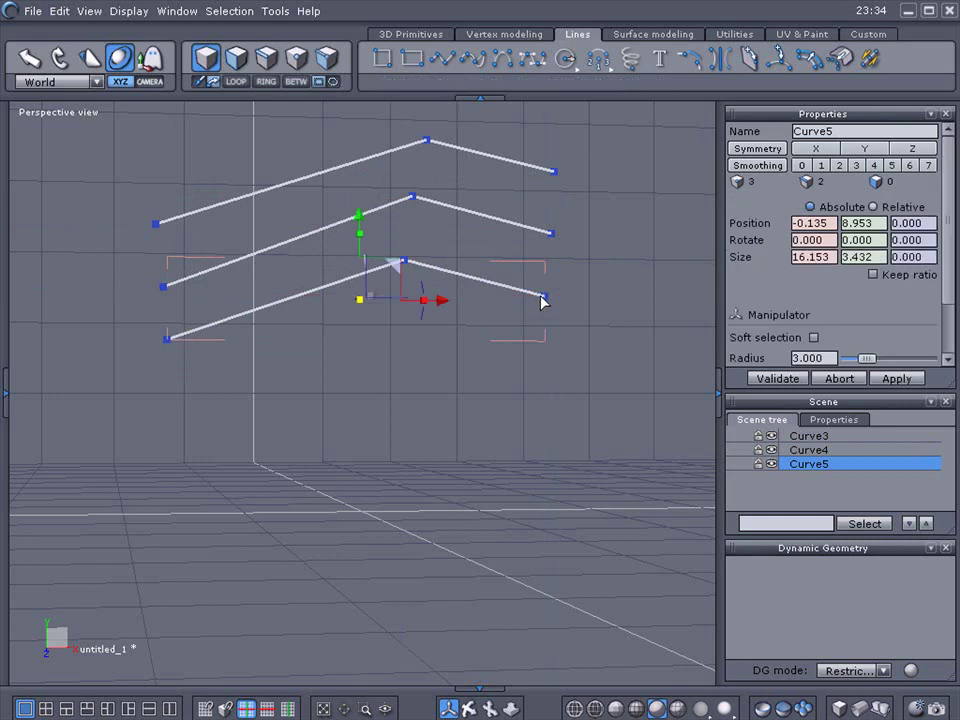
Step: Draw a fourth three-point peaked polyline below the third, about 16.0 wide and 2.4 high, and validate it
{"action": "left_click", "coordinate": [443, 63]}
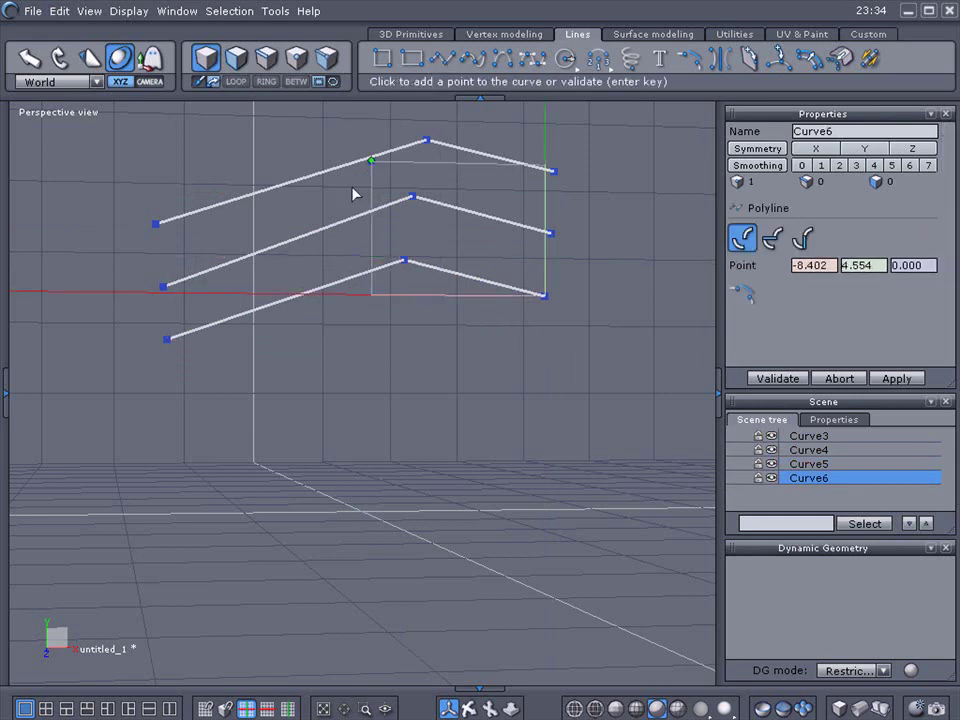
{"action": "left_click", "coordinate": [169, 388]}
{"action": "left_click", "coordinate": [409, 332]}
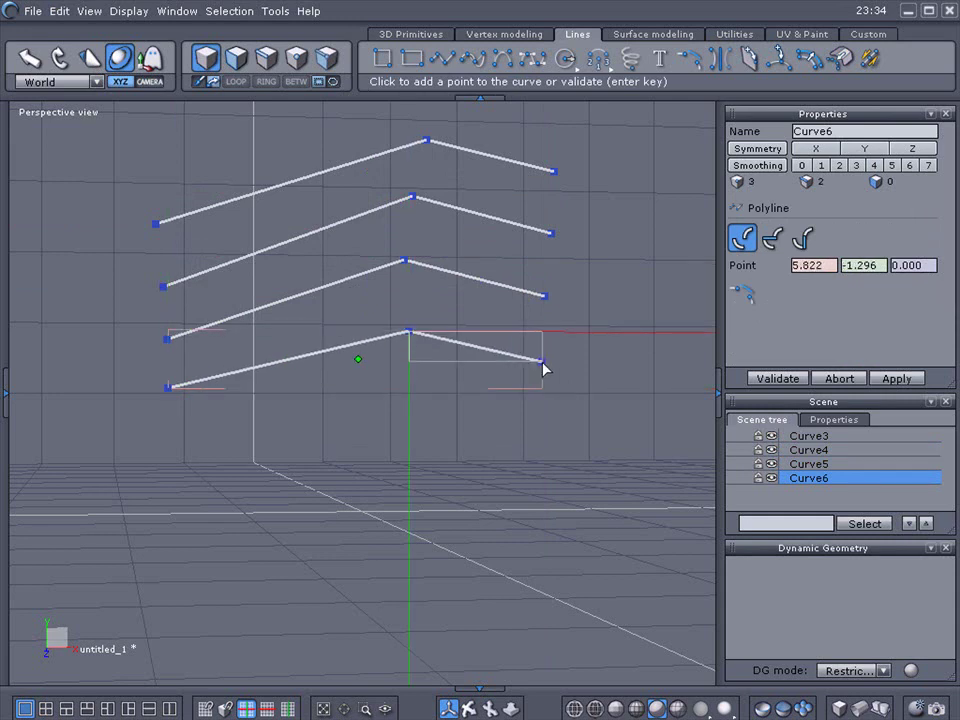
{"action": "left_click", "coordinate": [543, 369]}
{"action": "key", "text": "Return"}
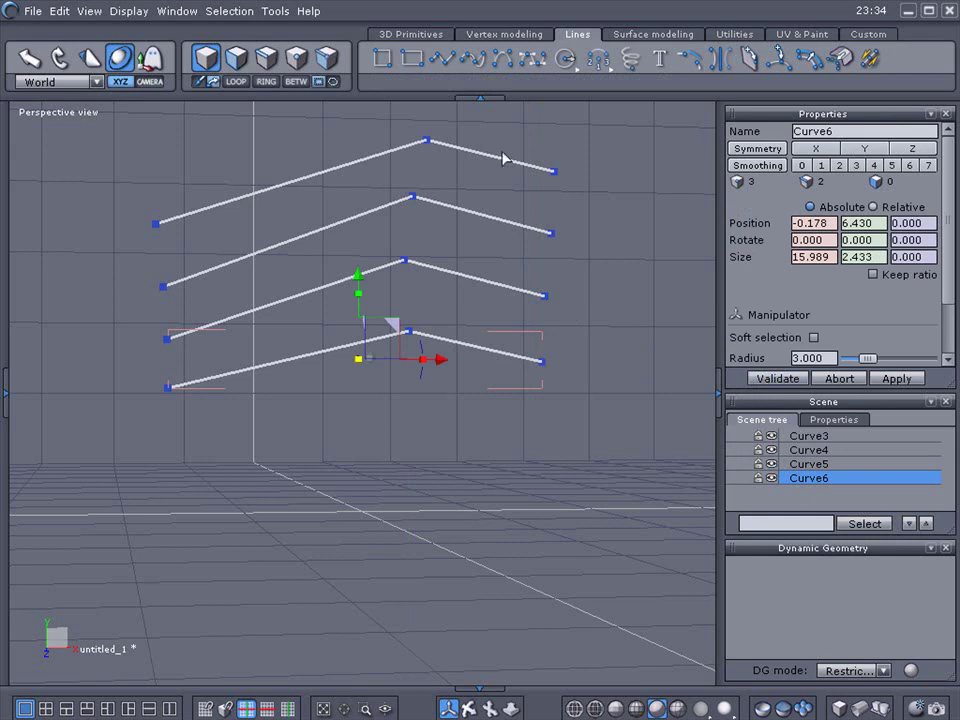
Step: Draw a fifth three-point peaked polyline below the fourth, about 15.9 wide and 2.1 high, and finish it by switching to the move manipulator
{"action": "left_click", "coordinate": [447, 65]}
{"action": "left_click", "coordinate": [178, 428]}
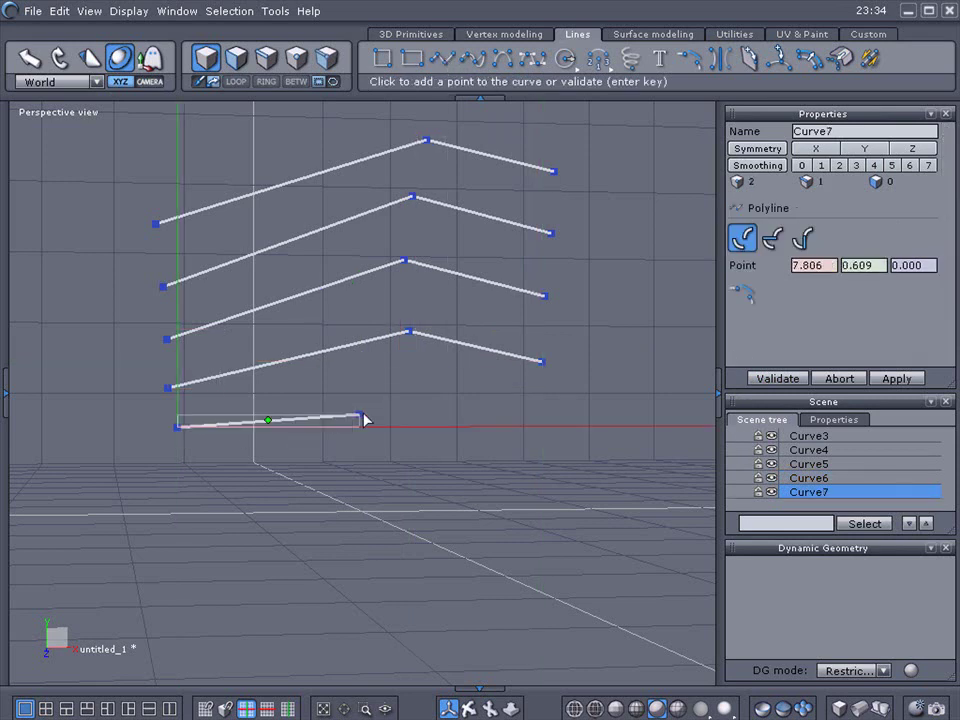
{"action": "left_click", "coordinate": [416, 379]}
{"action": "left_click", "coordinate": [549, 408]}
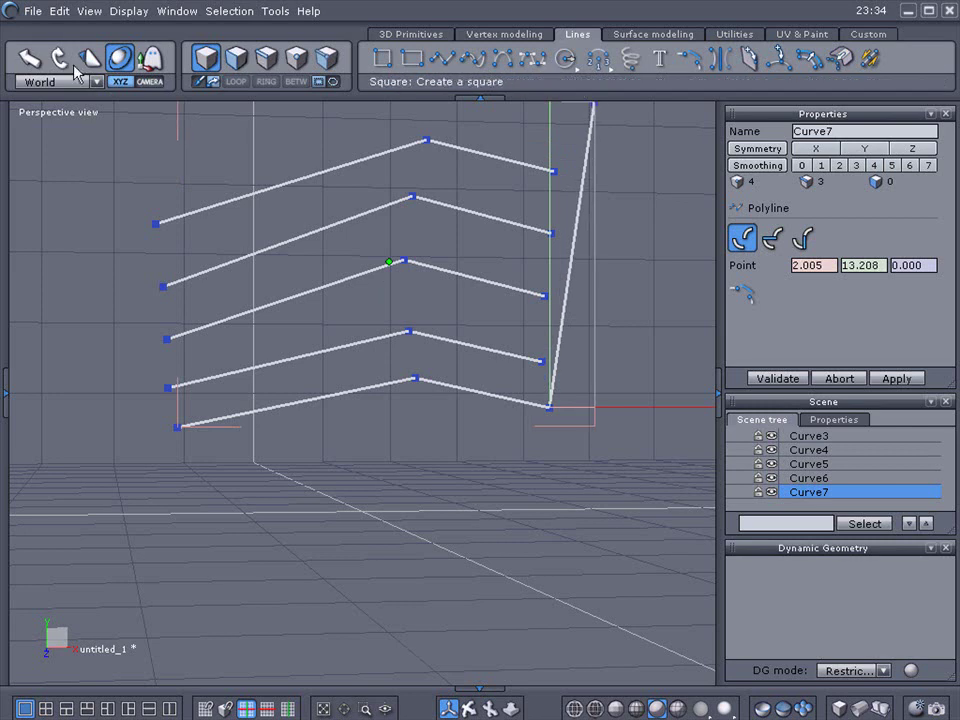
{"action": "left_click", "coordinate": [30, 60]}
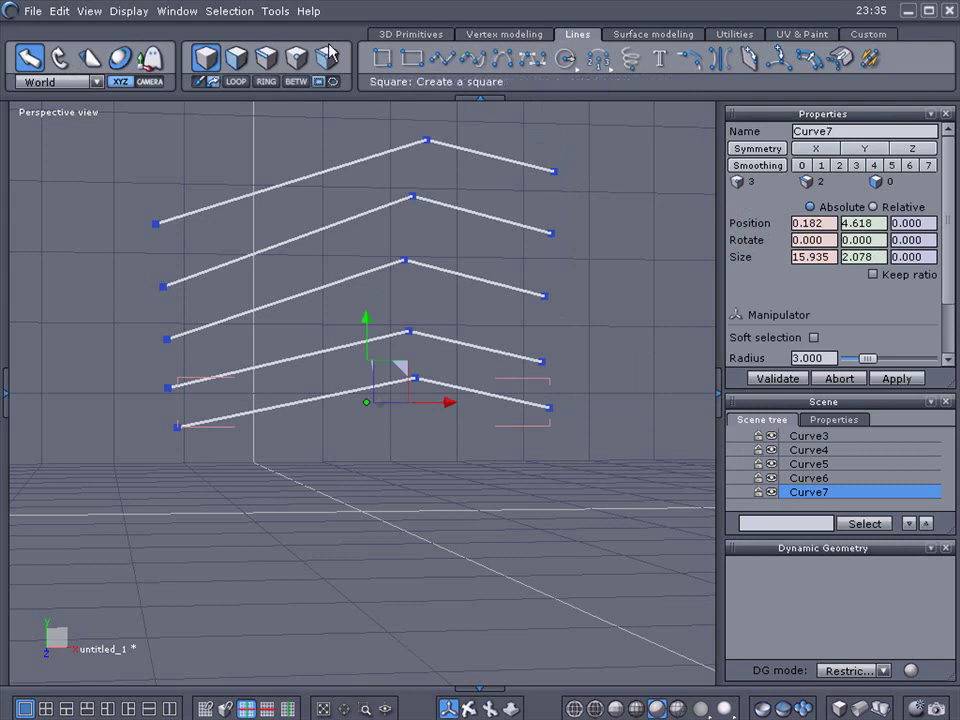
Step: Draw a sixth three-point peaked polyline below the fifth and abort it before validation
{"action": "left_click", "coordinate": [60, 14]}
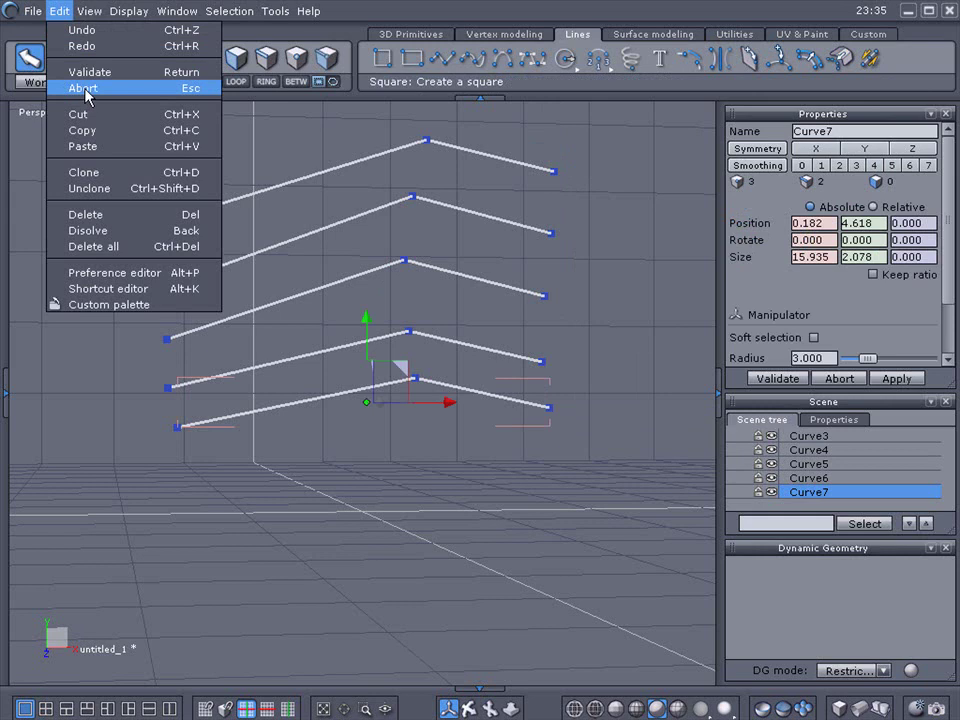
{"action": "left_click", "coordinate": [441, 57]}
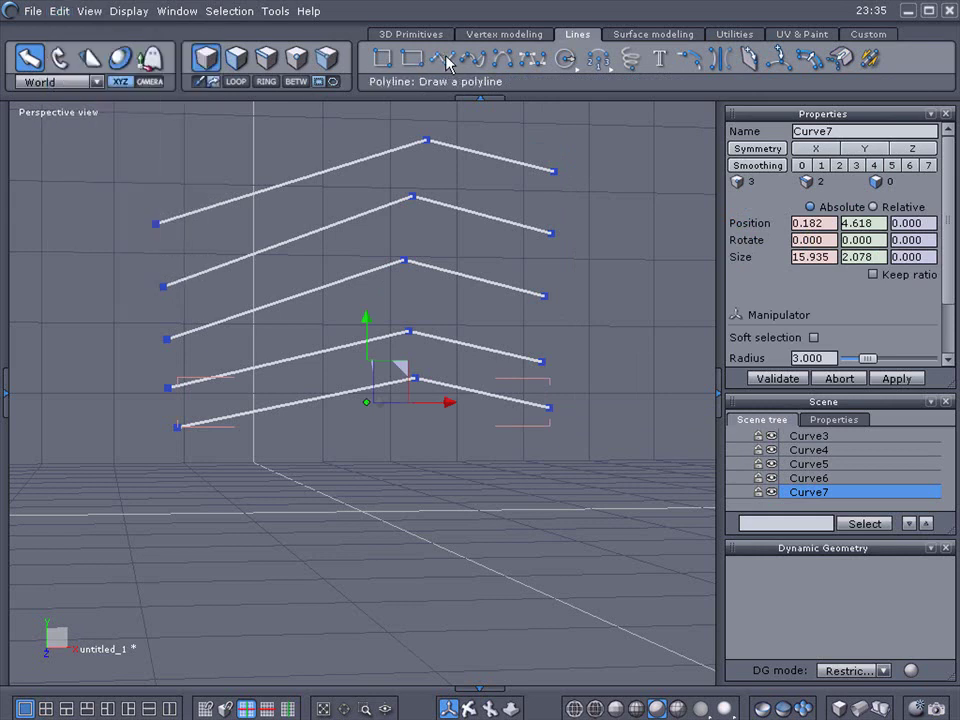
{"action": "left_click", "coordinate": [203, 455]}
{"action": "left_click", "coordinate": [407, 424]}
{"action": "left_click", "coordinate": [627, 444]}
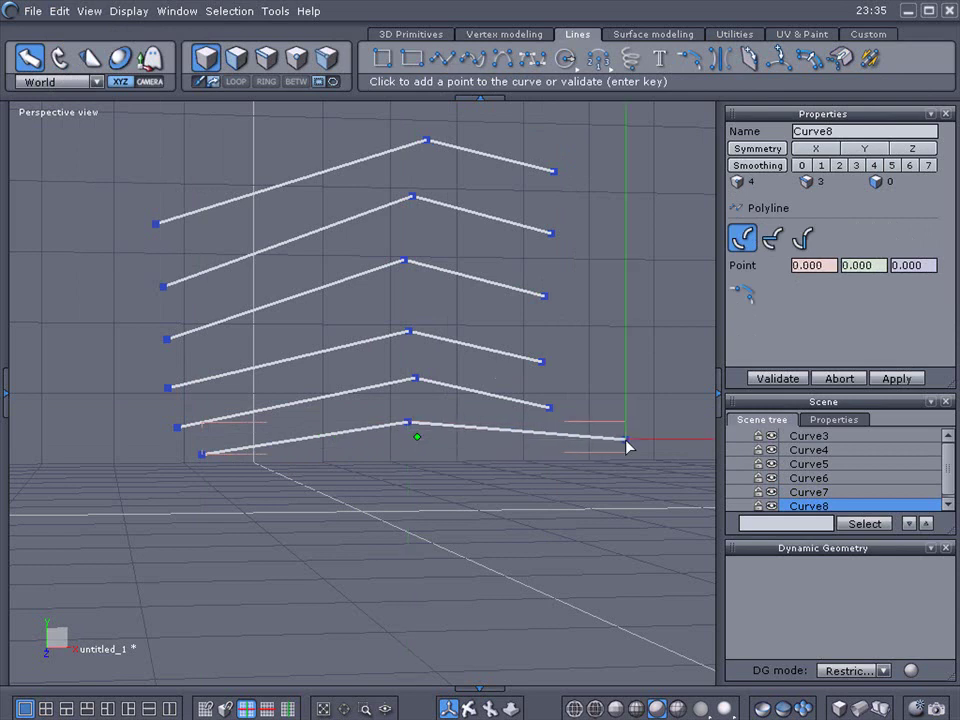
{"action": "left_click", "coordinate": [840, 384]}
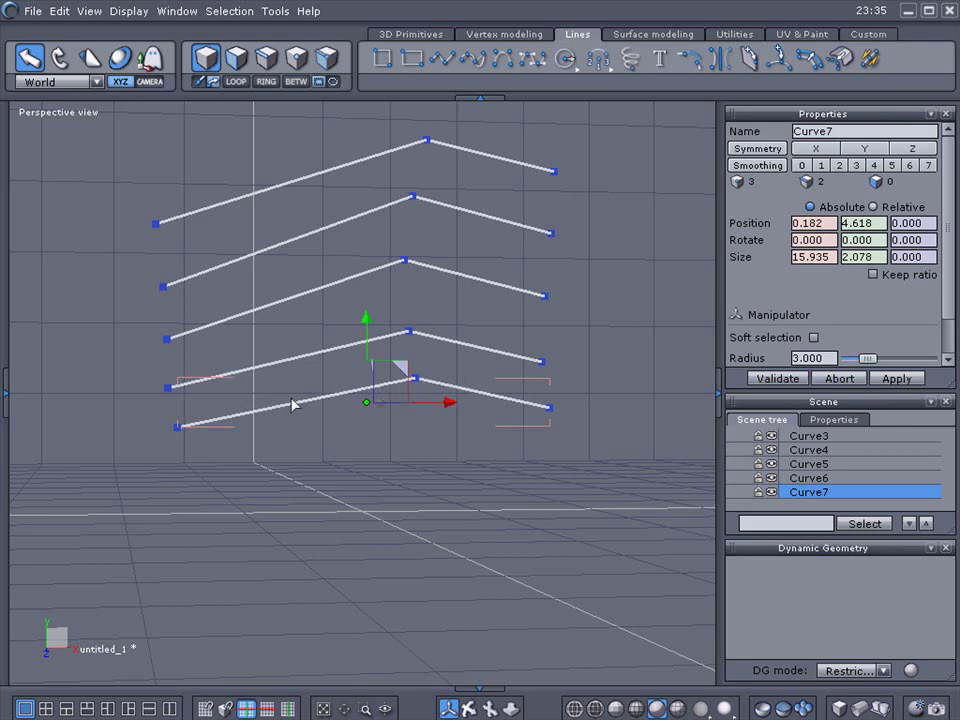
Step: Draw a three-point polyline below the fifth, running flat and then rising at its end, and abort it
{"action": "left_click", "coordinate": [442, 58]}
{"action": "left_click", "coordinate": [205, 447]}
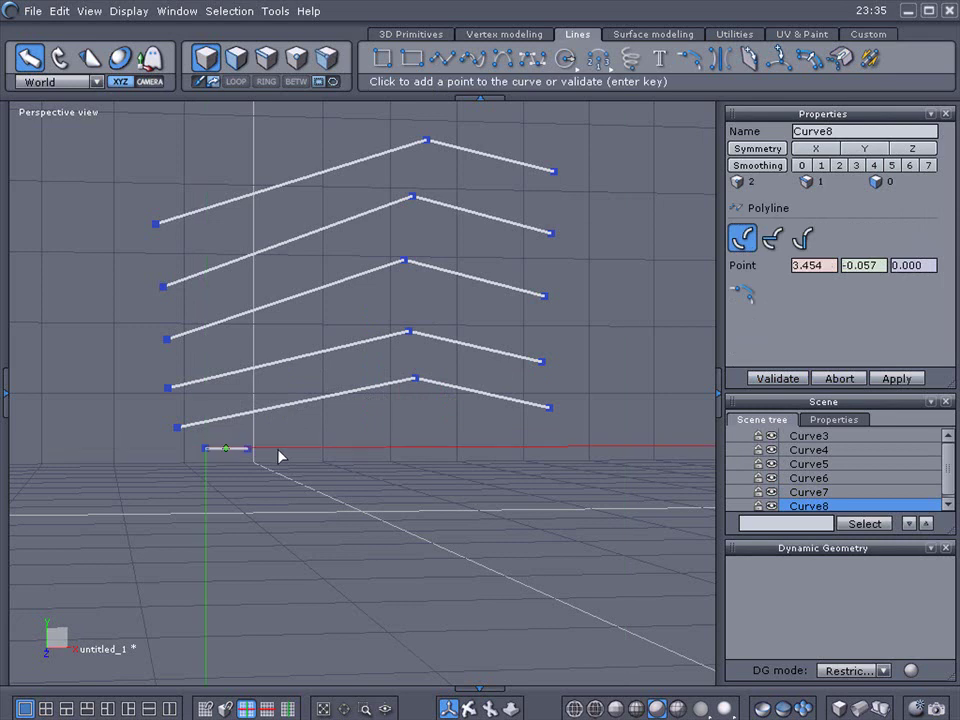
{"action": "left_click", "coordinate": [474, 448]}
{"action": "left_click", "coordinate": [617, 398]}
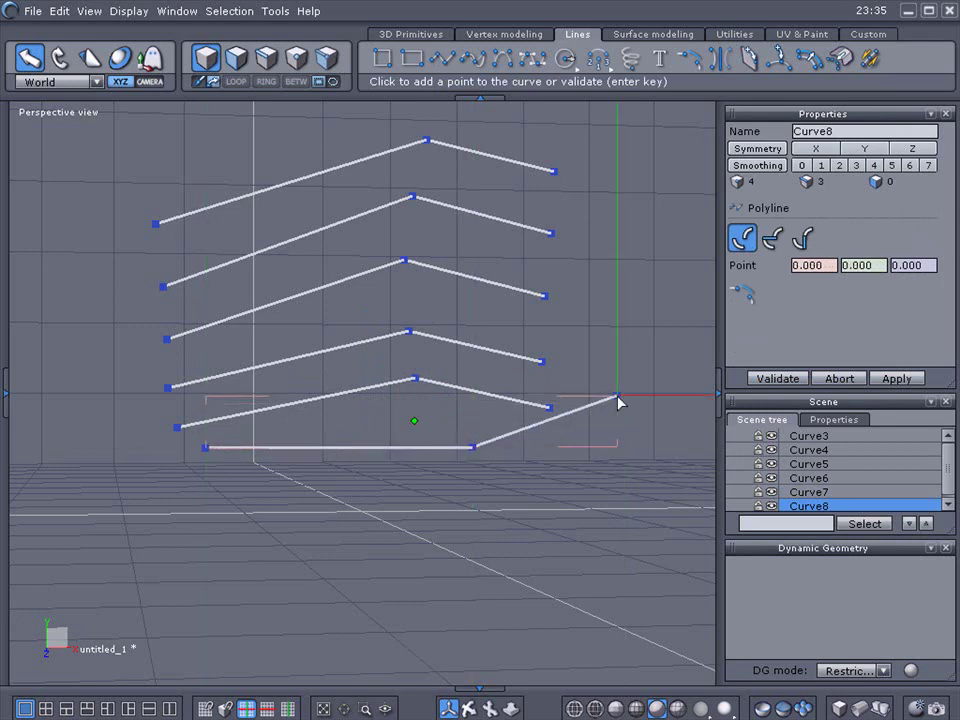
{"action": "key", "text": "Escape"}
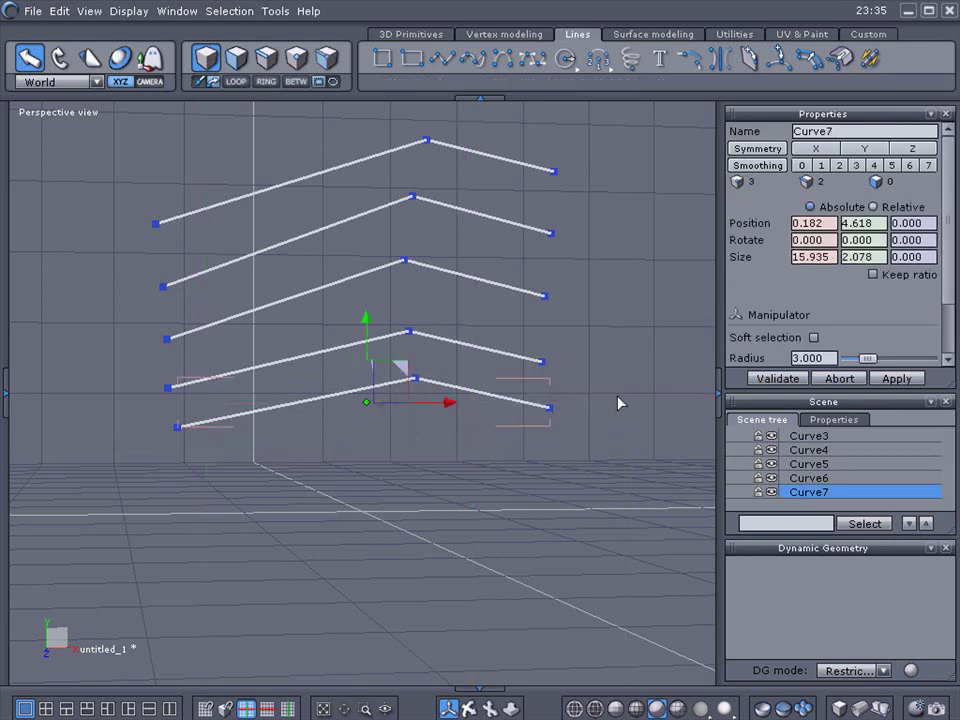
Step: Start a new scene without saving the changes to untitled_1.hxn
{"action": "left_click", "coordinate": [31, 12]}
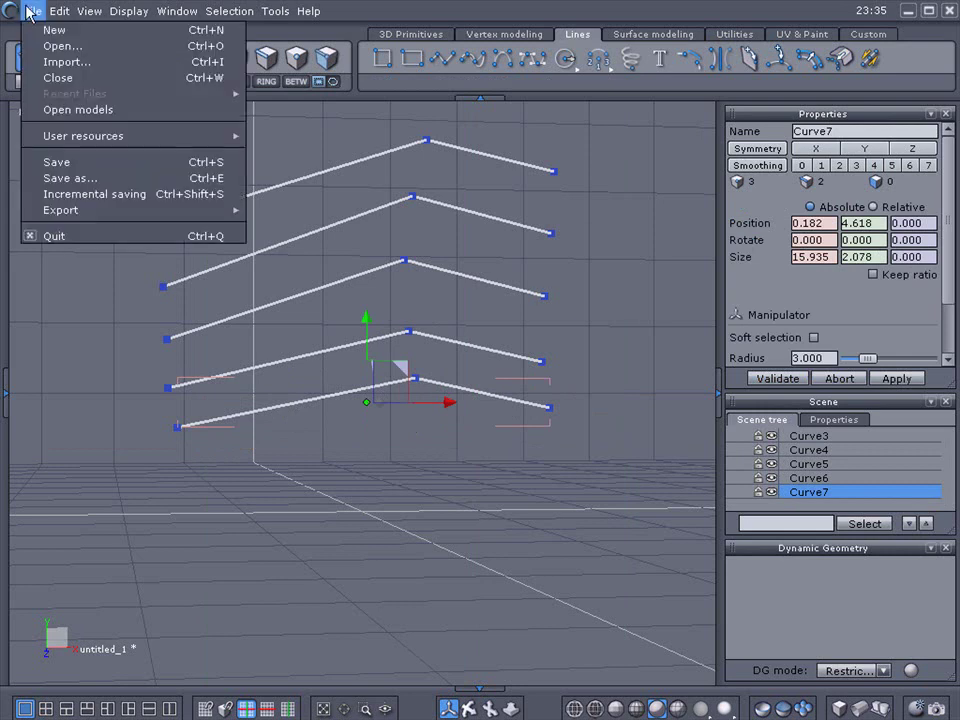
{"action": "left_click", "coordinate": [37, 31]}
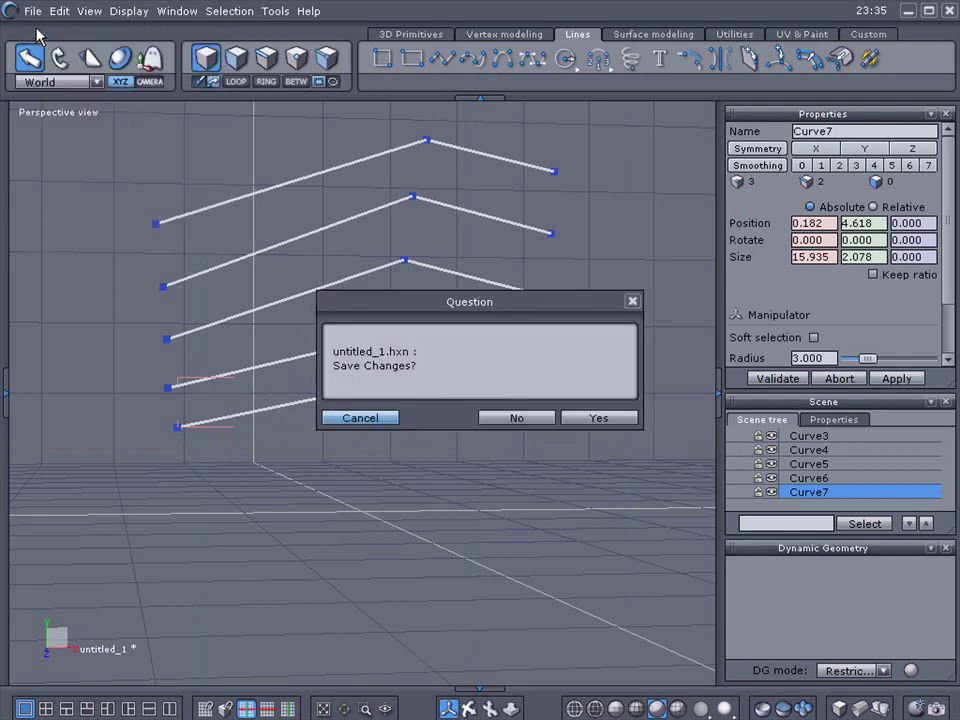
{"action": "left_click", "coordinate": [531, 419]}
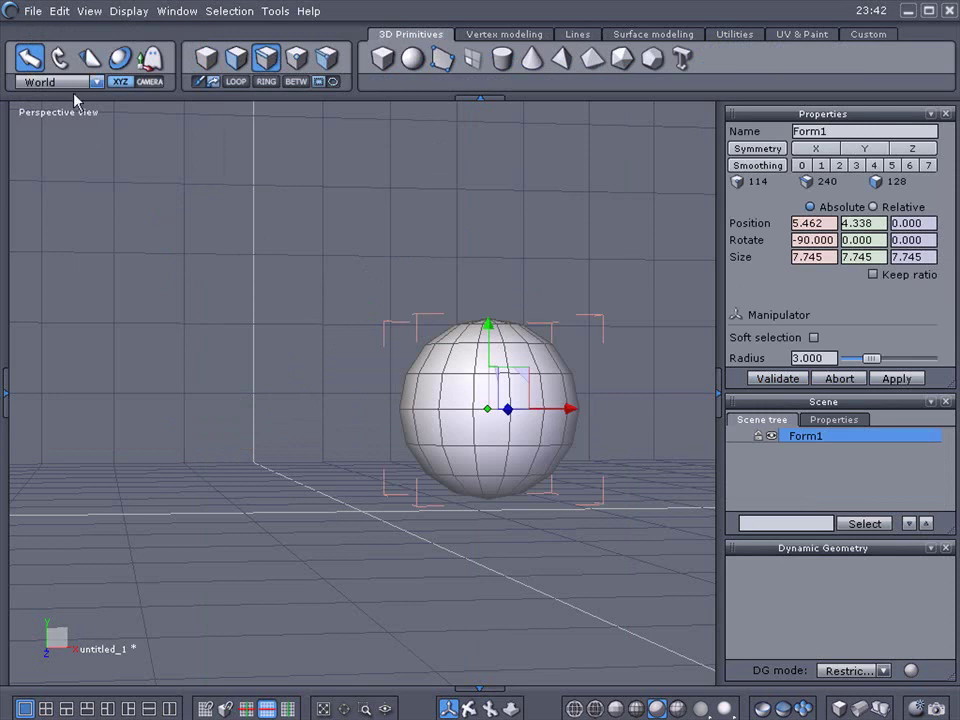
Step: Switch to object selection and move the whole sphere along X to about 8.19
{"action": "left_click", "coordinate": [60, 12]}
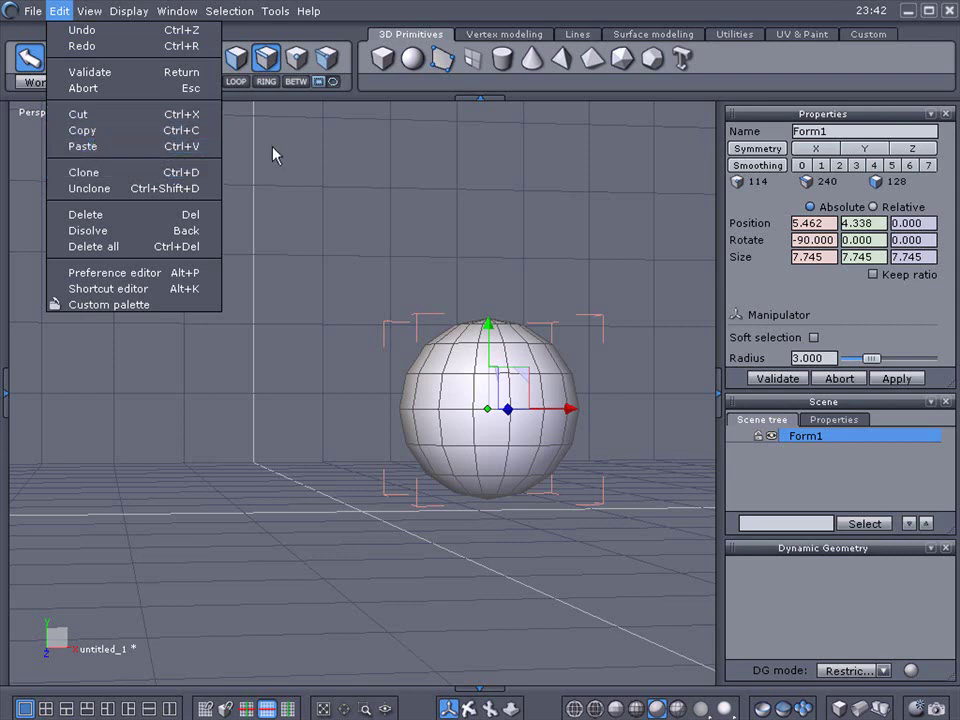
{"action": "left_click", "coordinate": [406, 148]}
{"action": "left_click", "coordinate": [205, 57]}
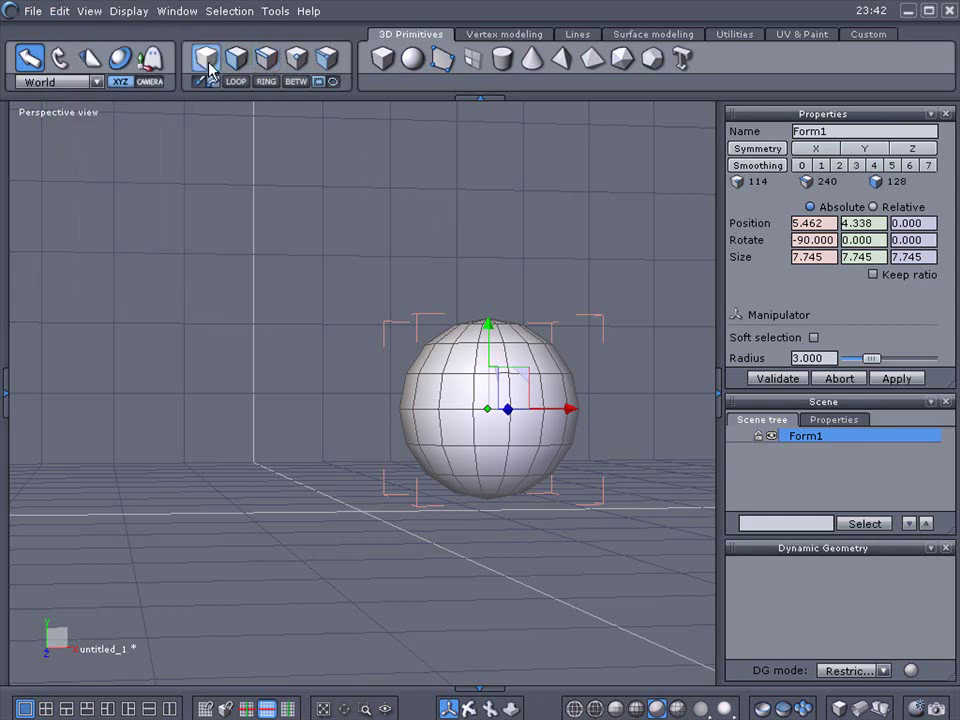
{"action": "left_click_drag", "start_coordinate": [570, 409], "coordinate": [632, 403]}
Step: Cut the whole sphere from the scene and paste it back
{"action": "left_click", "coordinate": [60, 11]}
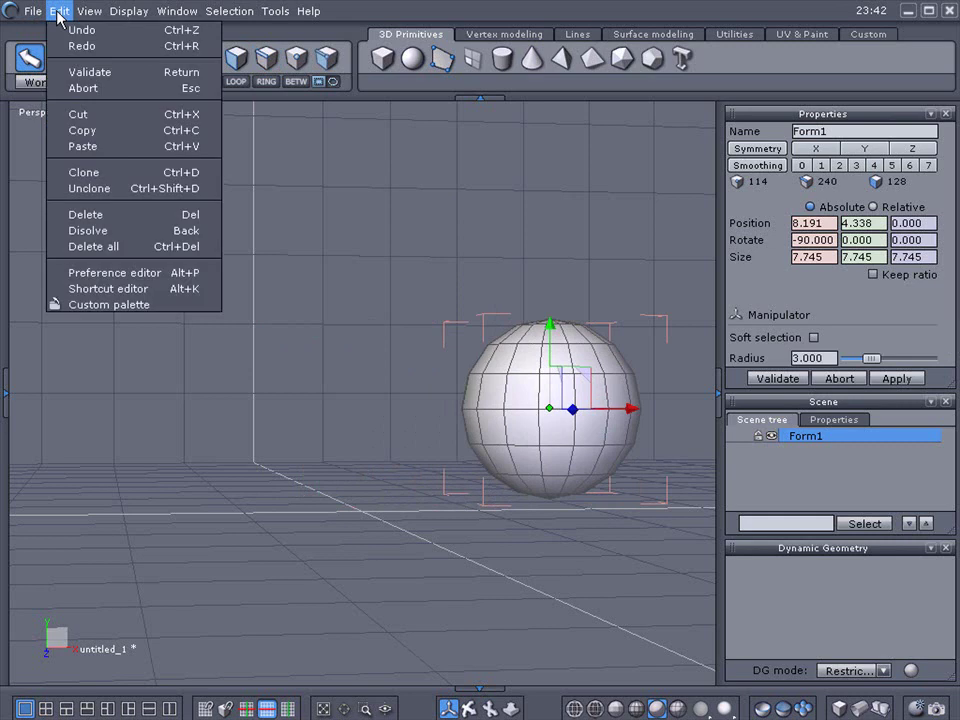
{"action": "left_click", "coordinate": [83, 113]}
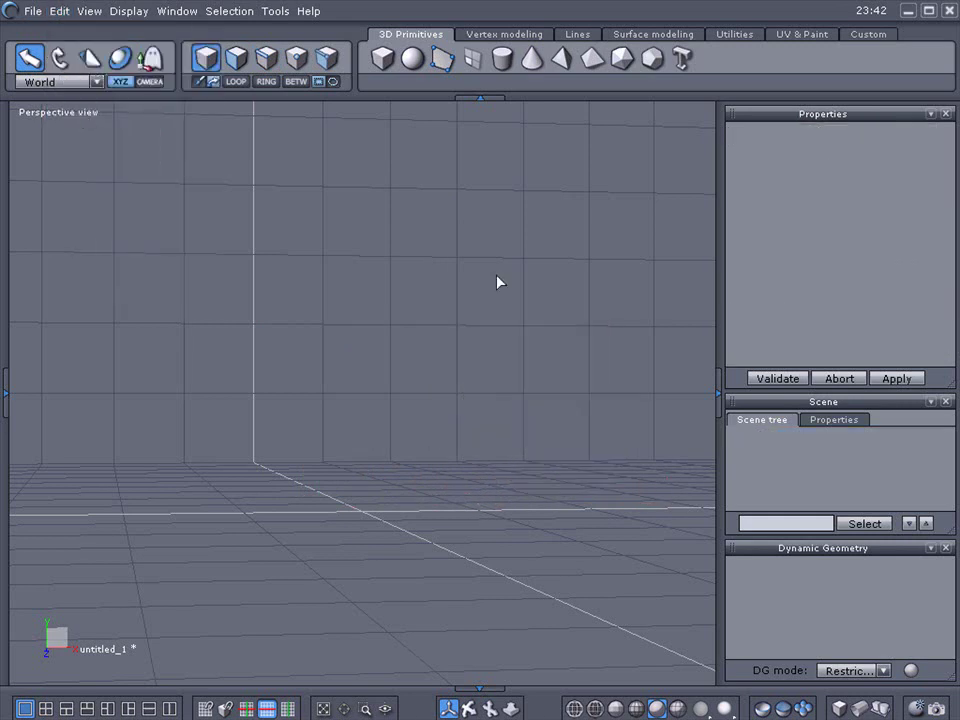
{"action": "left_click", "coordinate": [60, 12]}
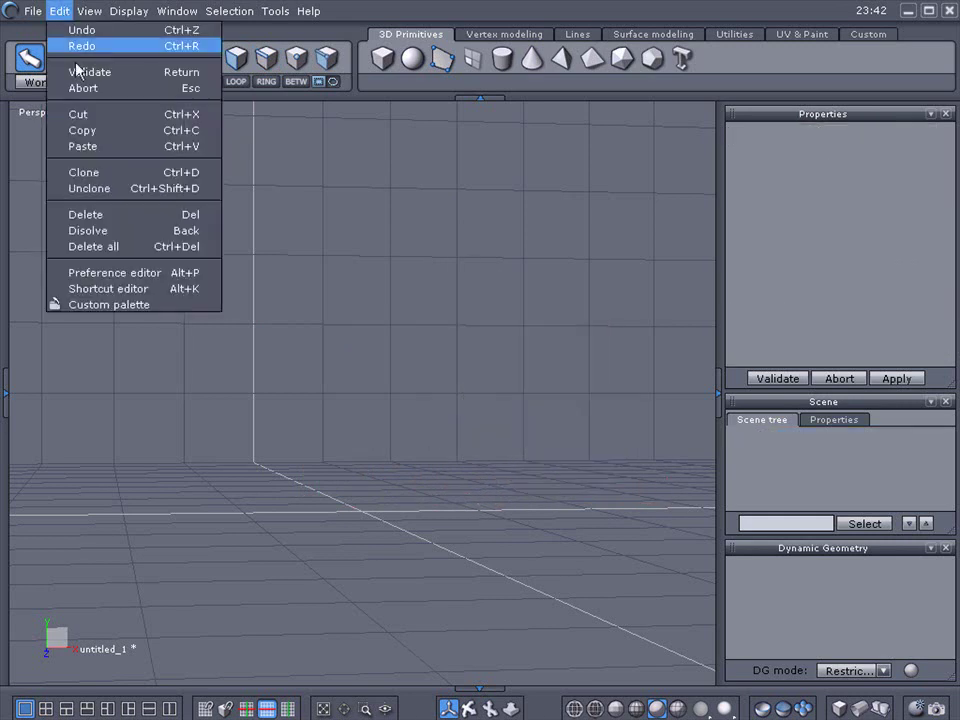
{"action": "left_click", "coordinate": [83, 147]}
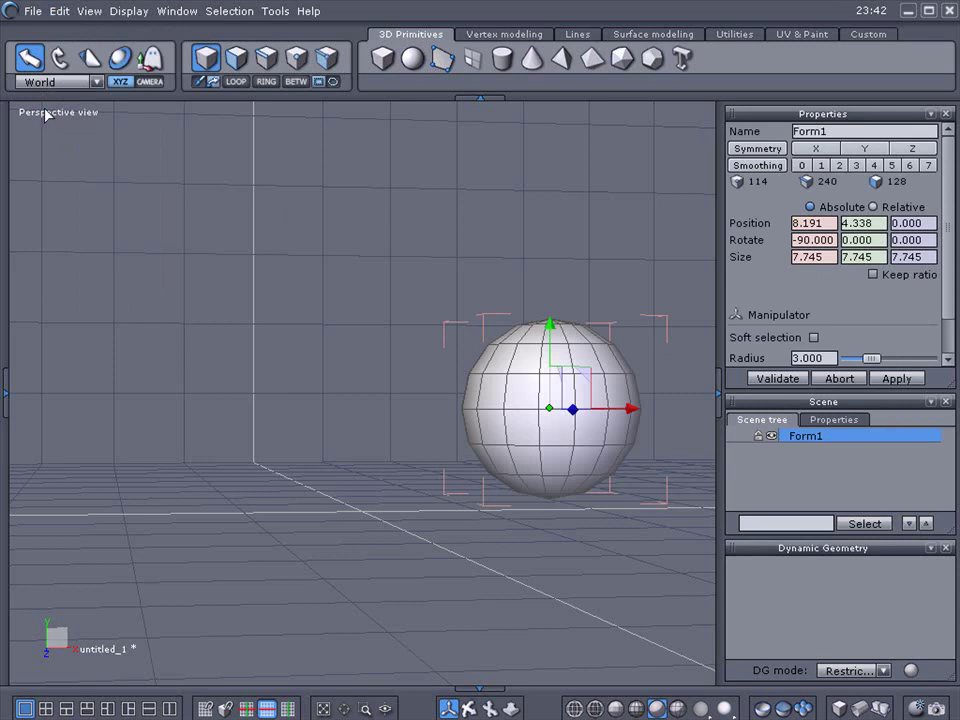
Step: Switch to face selection and cut a single face from the upper left part of the sphere
{"action": "left_click", "coordinate": [236, 57]}
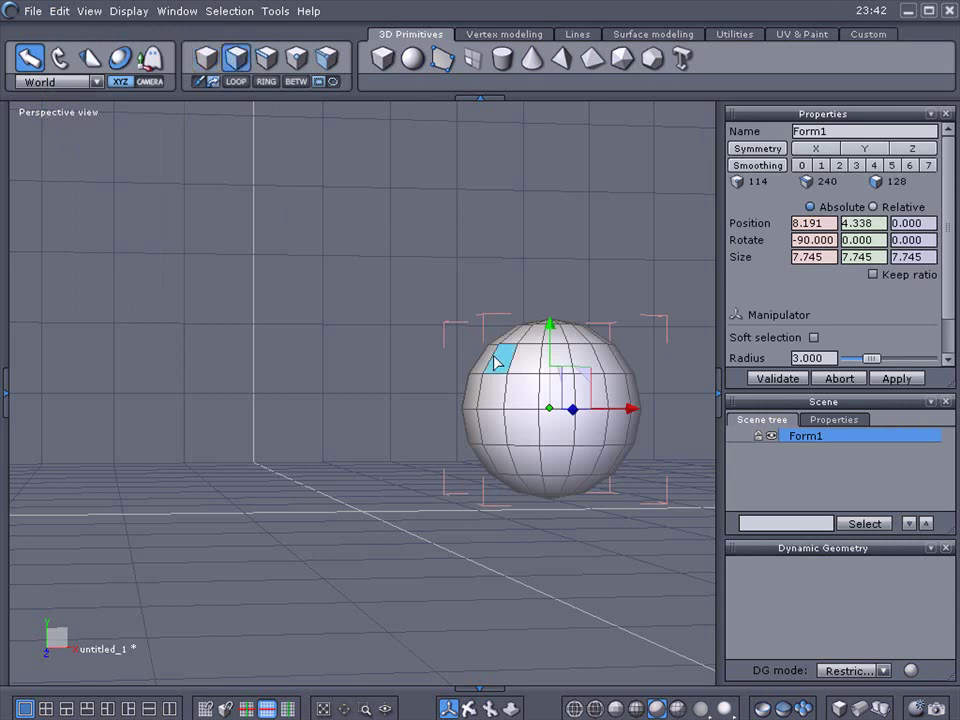
{"action": "left_click", "coordinate": [497, 362]}
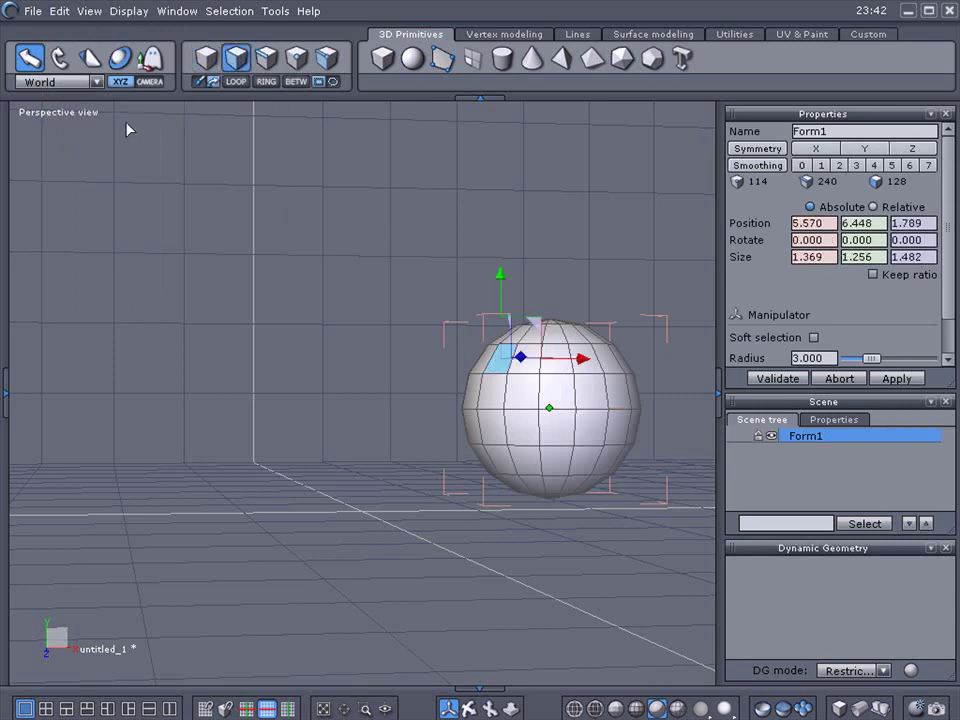
{"action": "left_click", "coordinate": [60, 12]}
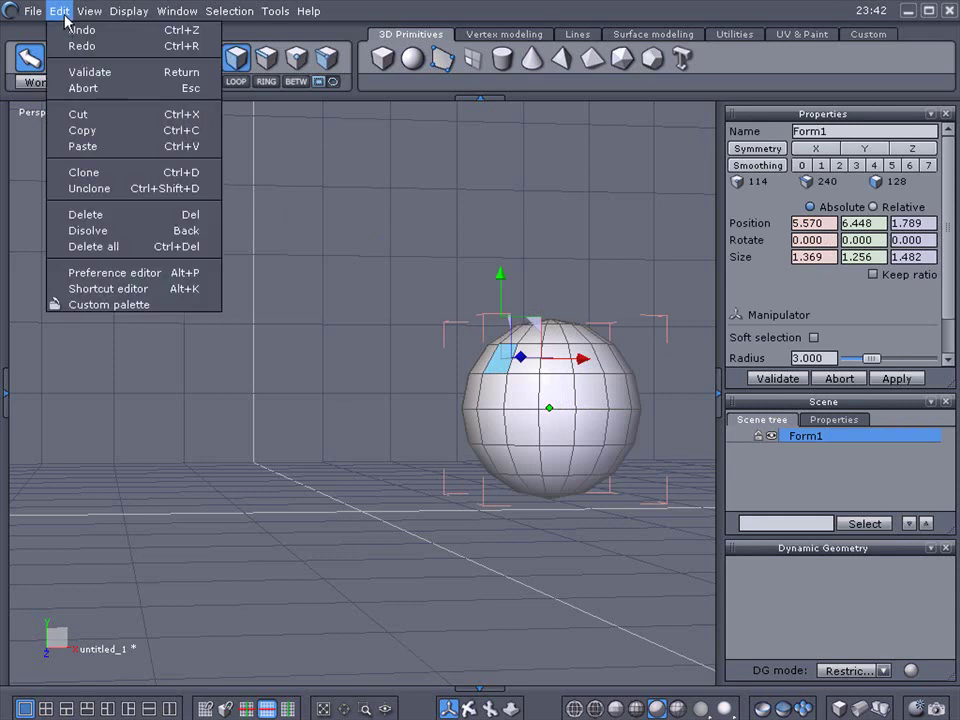
{"action": "left_click", "coordinate": [75, 113]}
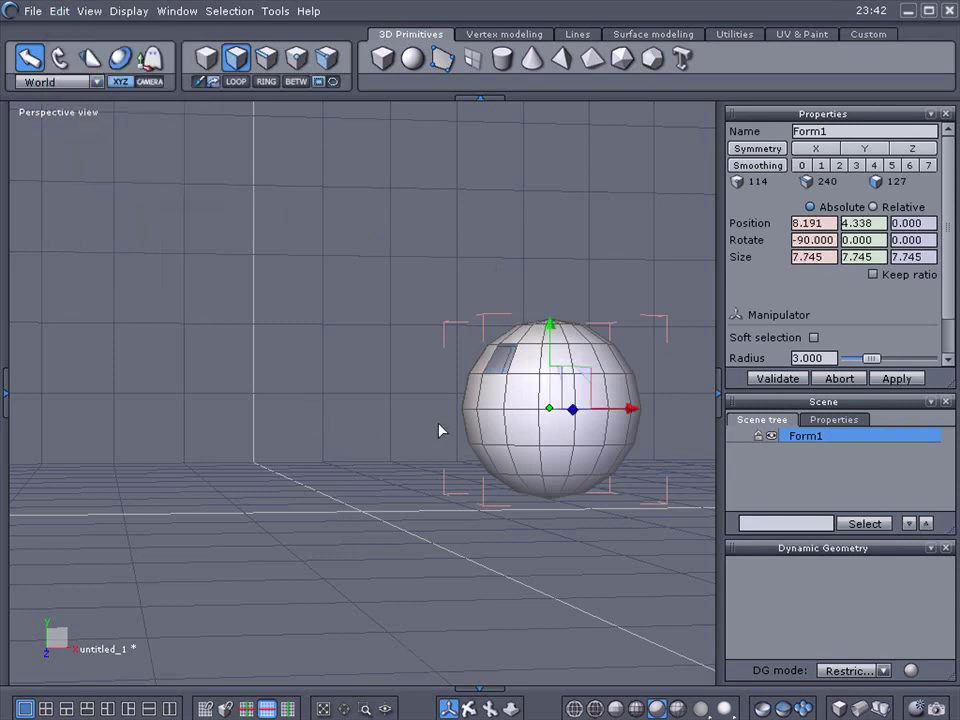
Step: Paste the cut face as a separate object and raise it above the sphere to a Y position of about 9.55
{"action": "scroll", "coordinate": [440, 430], "scroll_direction": "up", "scroll_amount": 2}
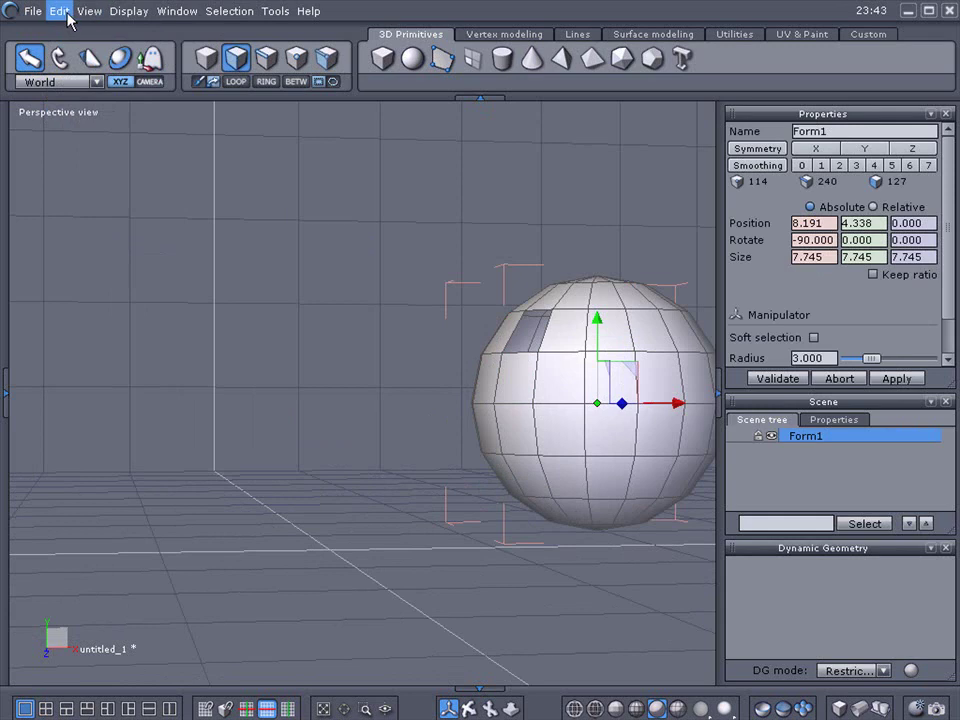
{"action": "left_click", "coordinate": [62, 12]}
{"action": "left_click", "coordinate": [80, 145]}
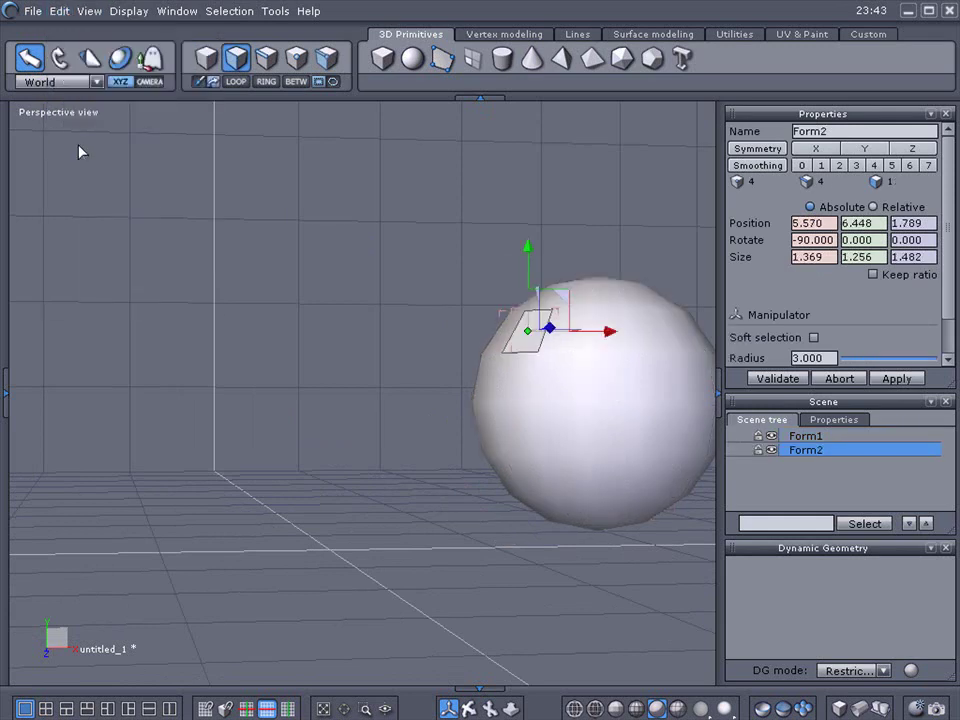
{"action": "left_click_drag", "start_coordinate": [527, 246], "coordinate": [527, 142]}
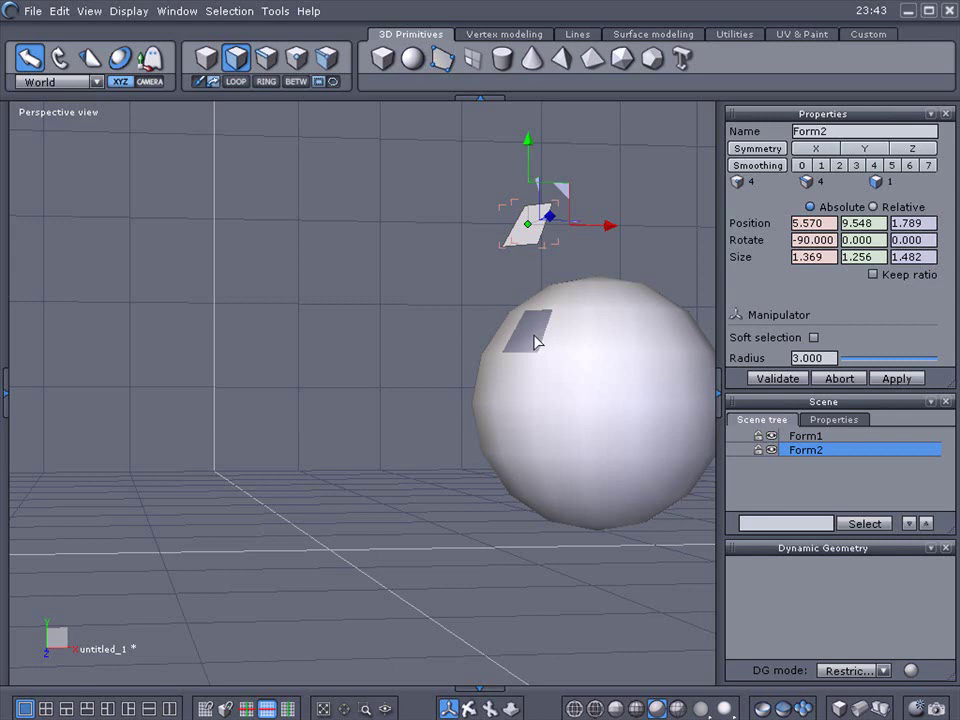
Step: Copy the sphere's upper front face, two faces to the right of the hole
{"action": "left_click", "coordinate": [584, 346]}
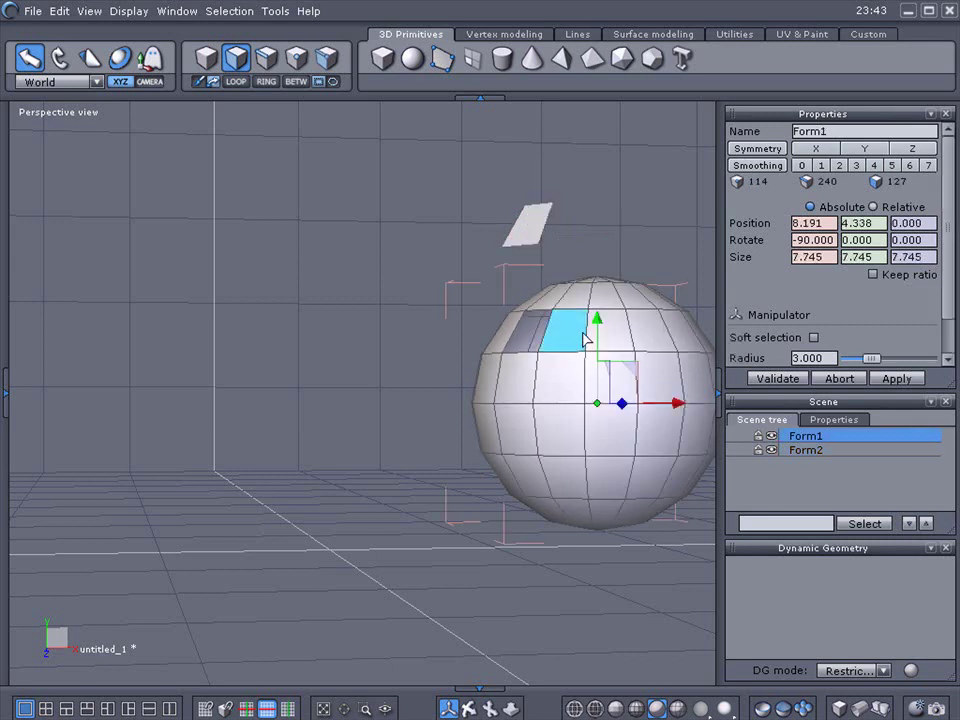
{"action": "left_click", "coordinate": [614, 339]}
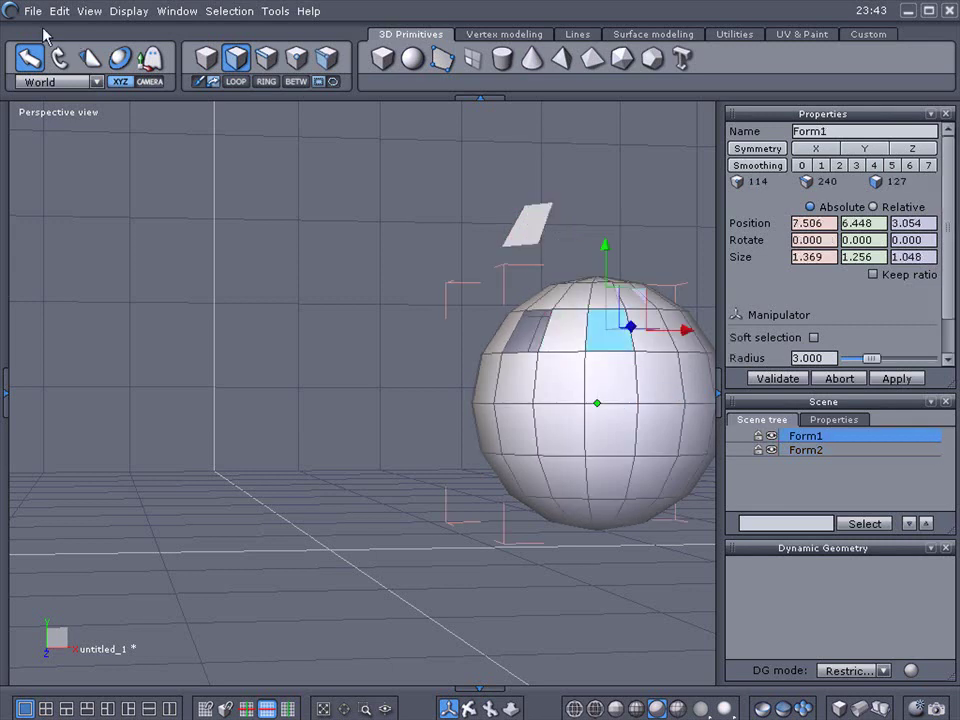
{"action": "left_click", "coordinate": [57, 14]}
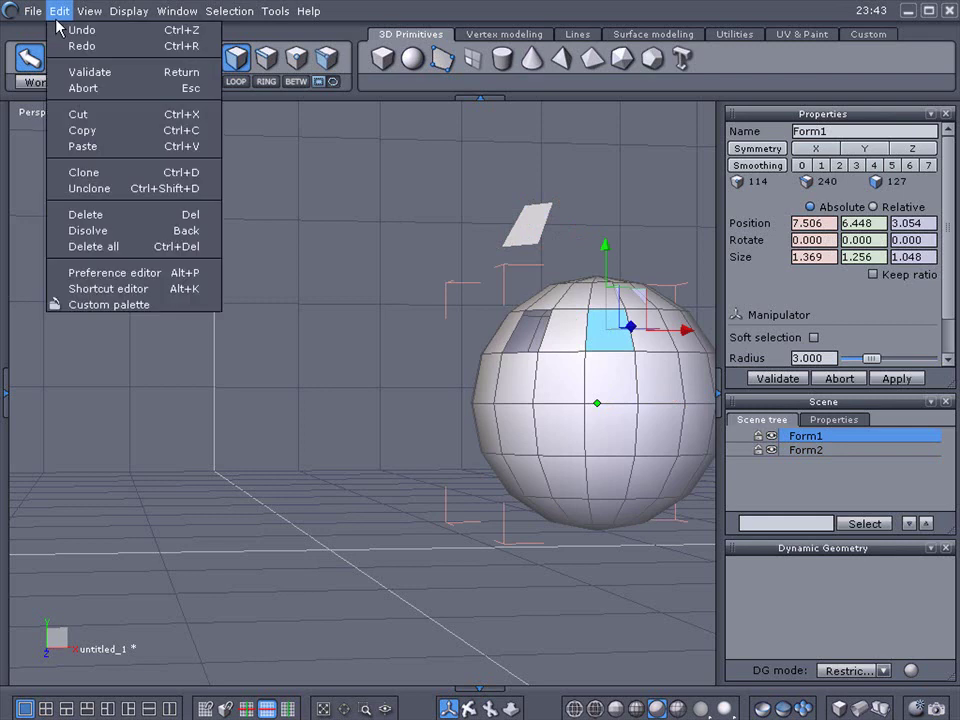
{"action": "left_click", "coordinate": [84, 131]}
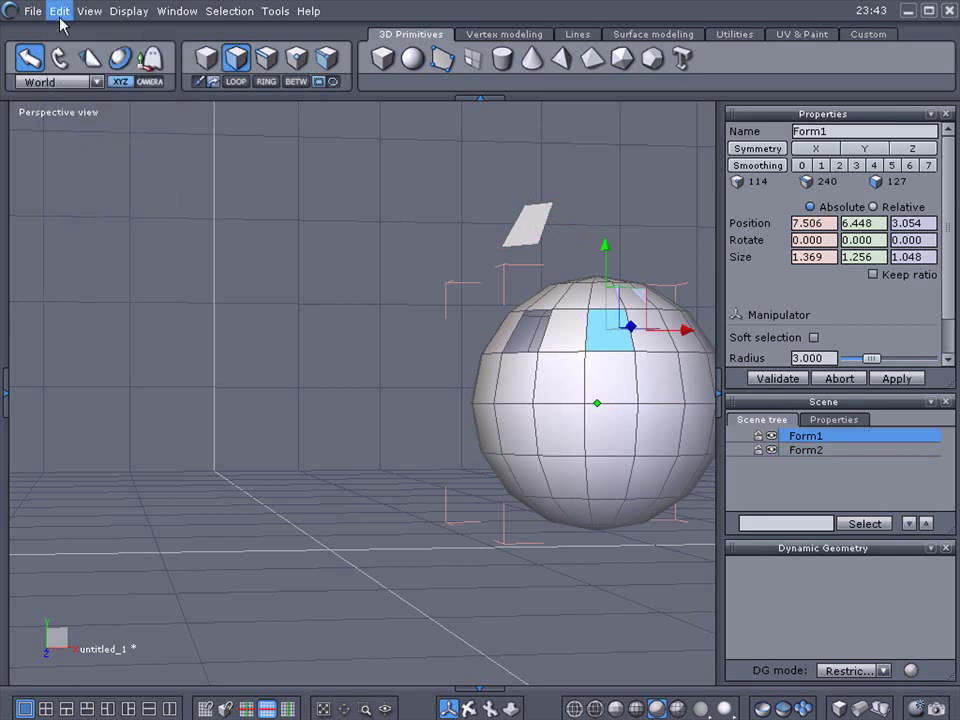
Step: Paste the copied face as a separate object and raise it above the sphere, beside the first face
{"action": "left_click", "coordinate": [60, 12]}
{"action": "left_click", "coordinate": [78, 146]}
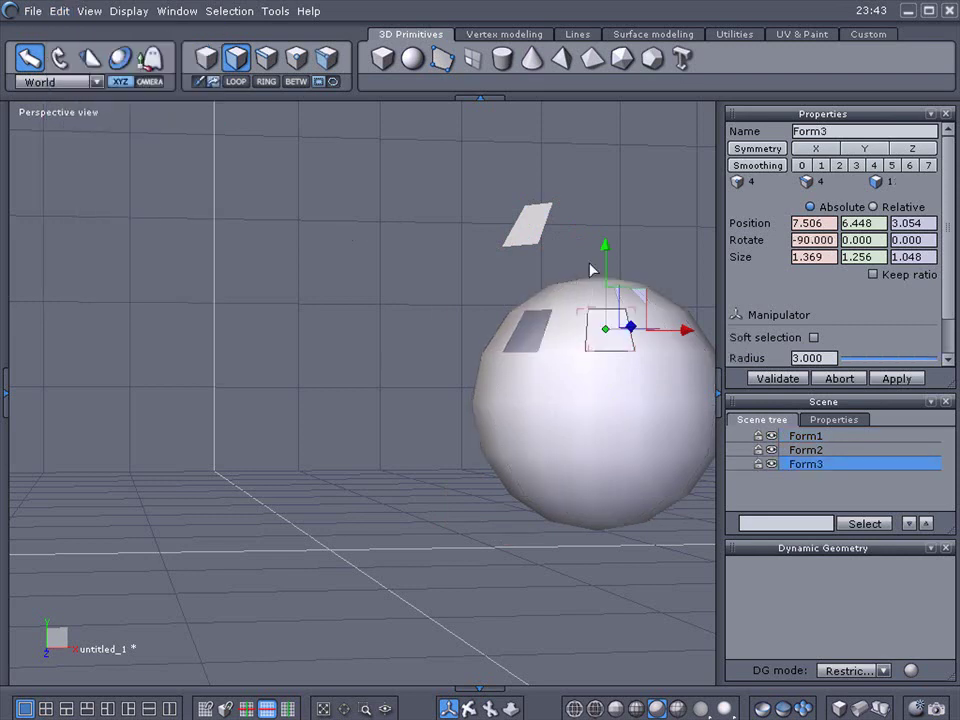
{"action": "left_click_drag", "start_coordinate": [604, 246], "coordinate": [626, 161]}
Step: Switch to edge selection and copy the sphere's complete horizontal edge loop around its equator
{"action": "left_click", "coordinate": [608, 333]}
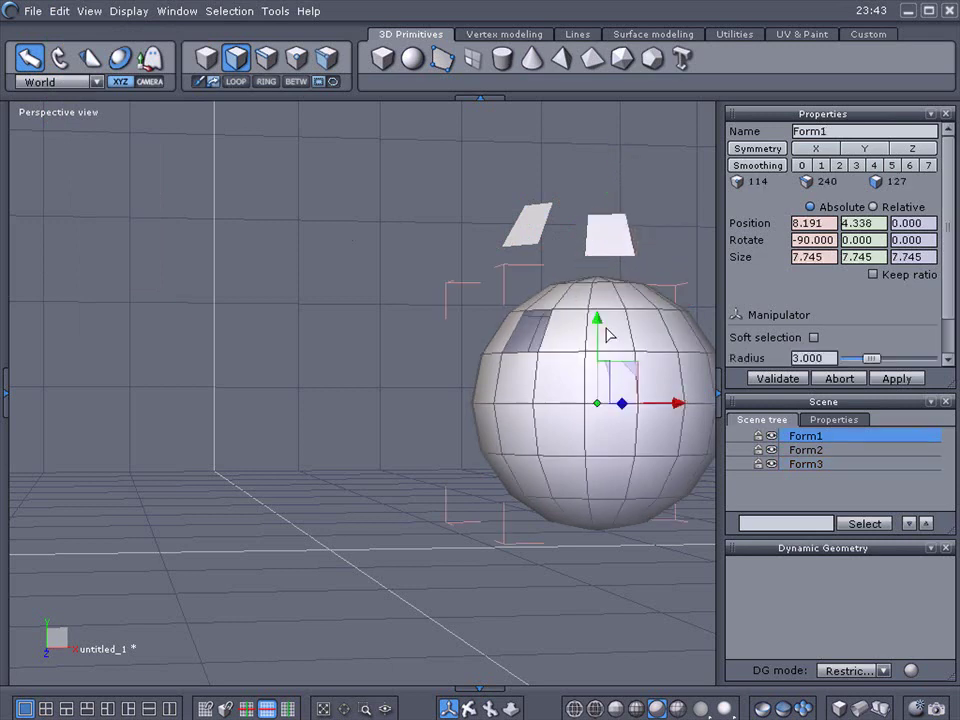
{"action": "left_click", "coordinate": [267, 60]}
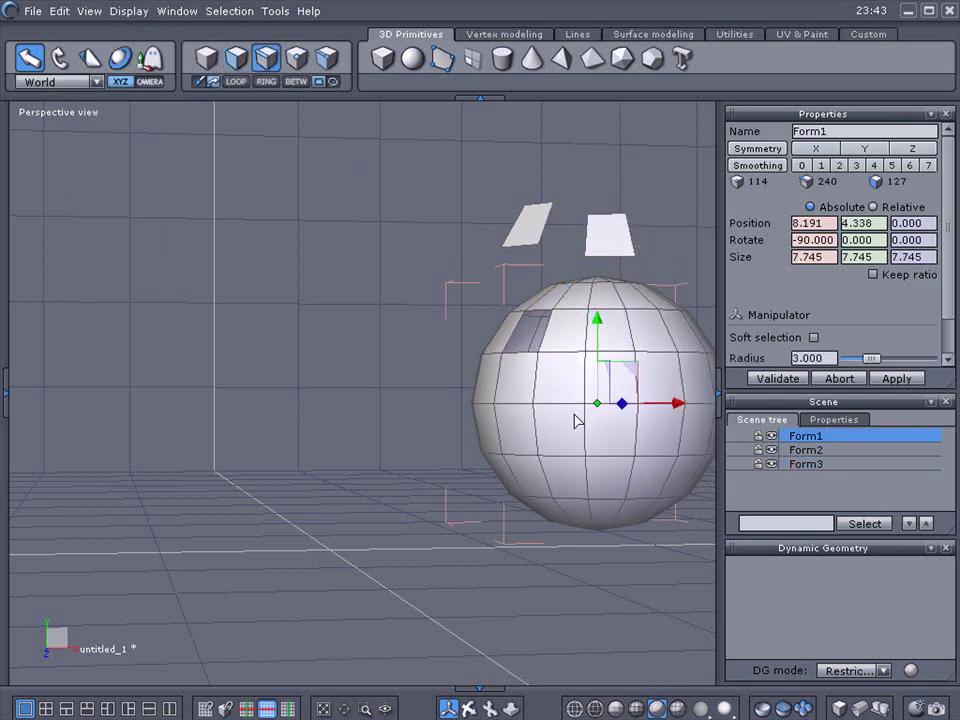
{"action": "left_click", "coordinate": [570, 409]}
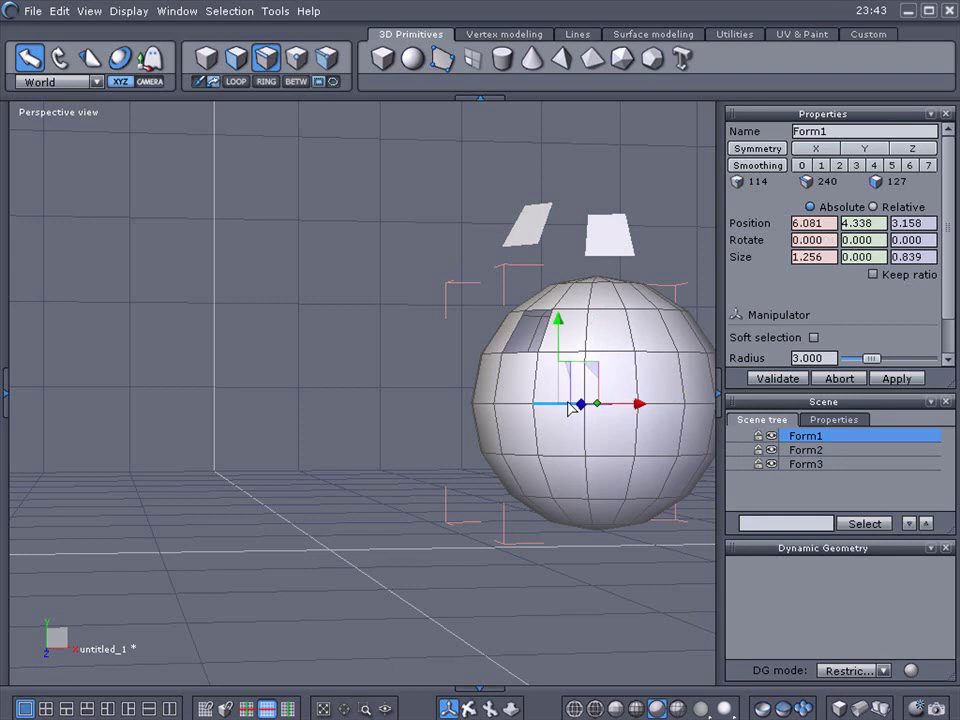
{"action": "left_click", "coordinate": [236, 82]}
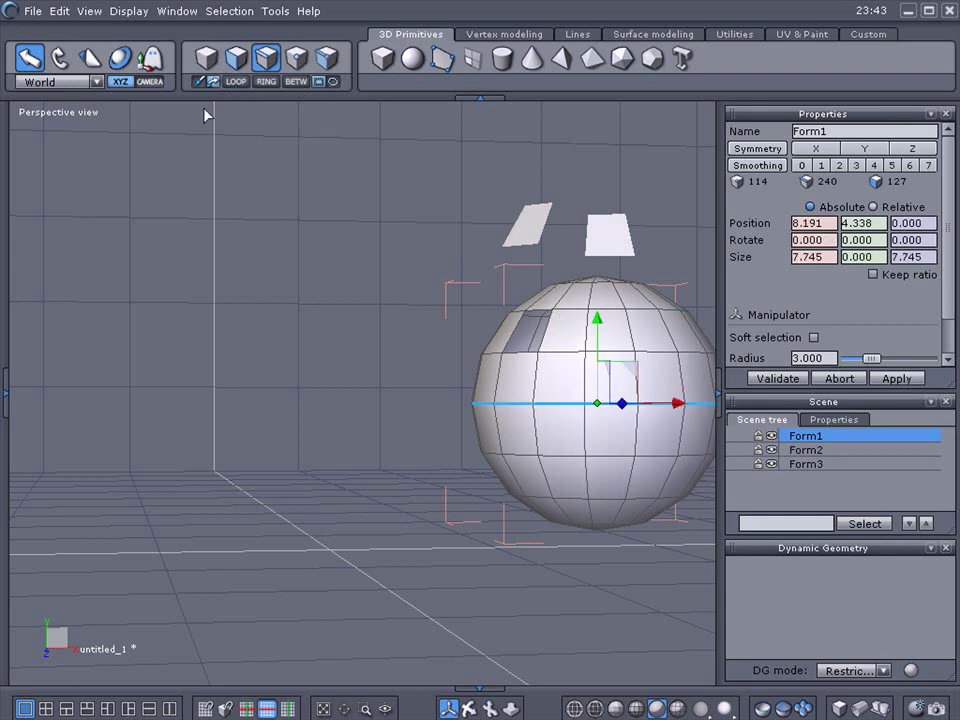
{"action": "left_click", "coordinate": [59, 12]}
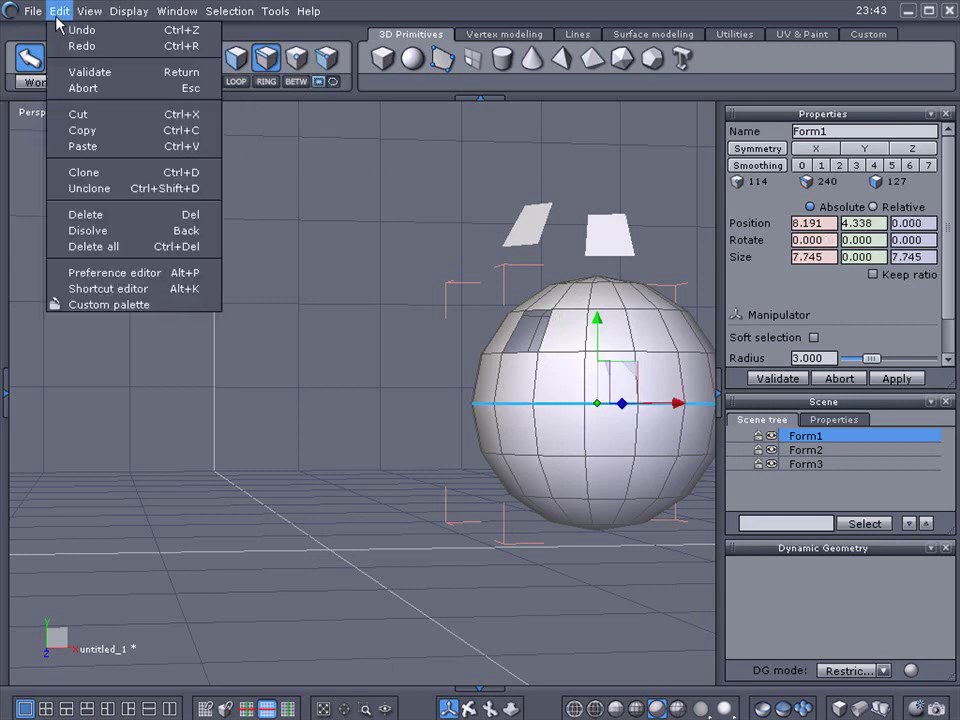
{"action": "left_click", "coordinate": [85, 130]}
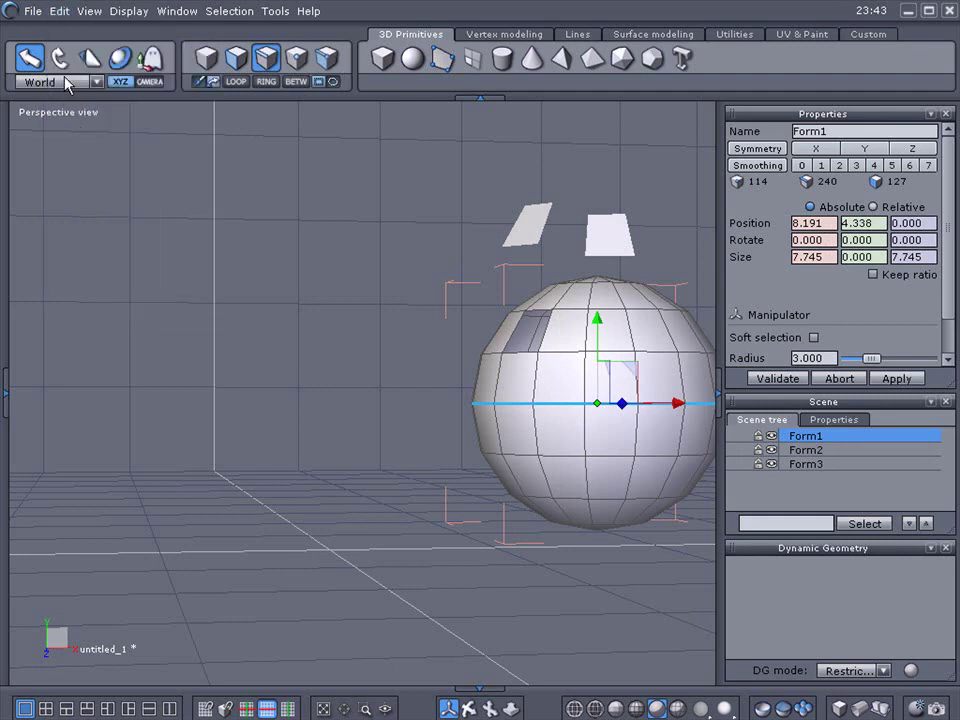
Step: Paste the copied edge loop as a separate curve and move it up and away from the sphere to about X -0.2, Y 9.0
{"action": "left_click", "coordinate": [48, 13]}
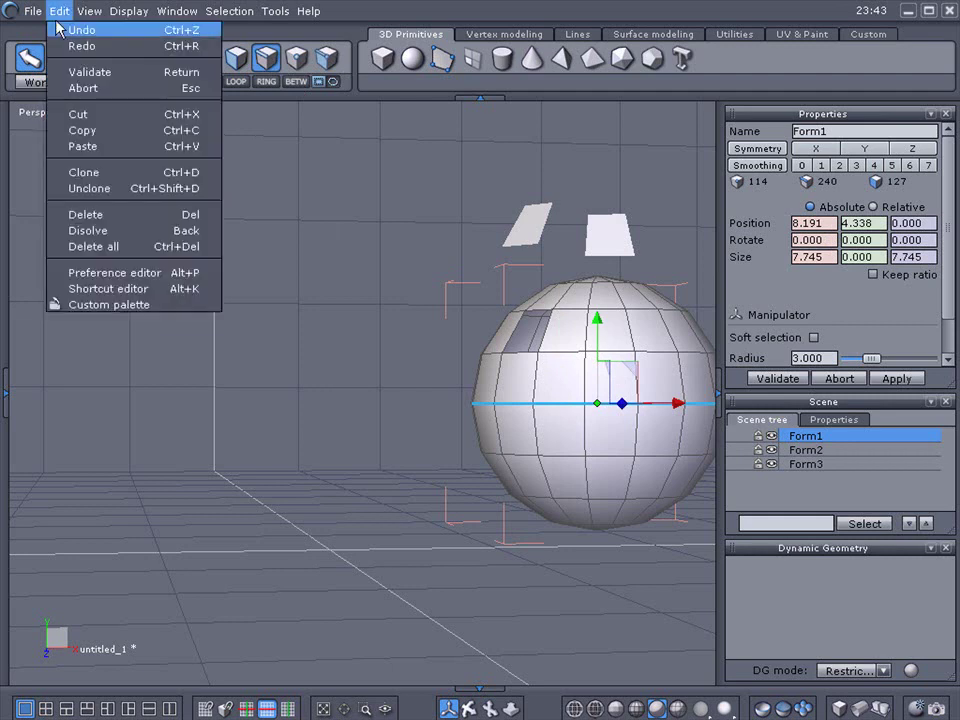
{"action": "left_click", "coordinate": [82, 147]}
{"action": "left_click_drag", "start_coordinate": [619, 366], "coordinate": [360, 210]}
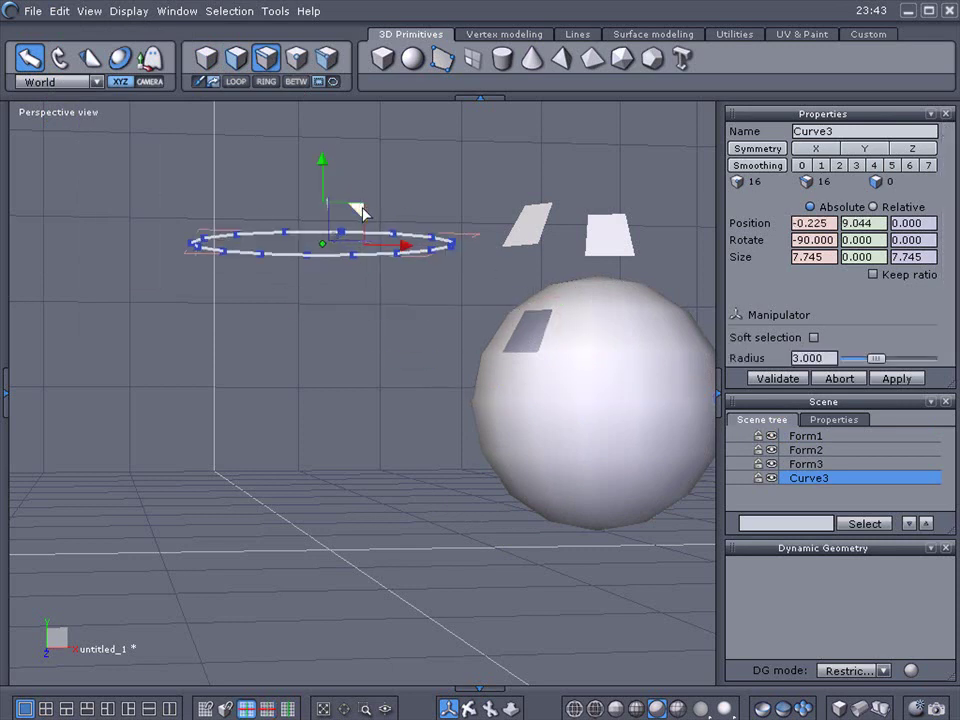
{"action": "left_click", "coordinate": [121, 58]}
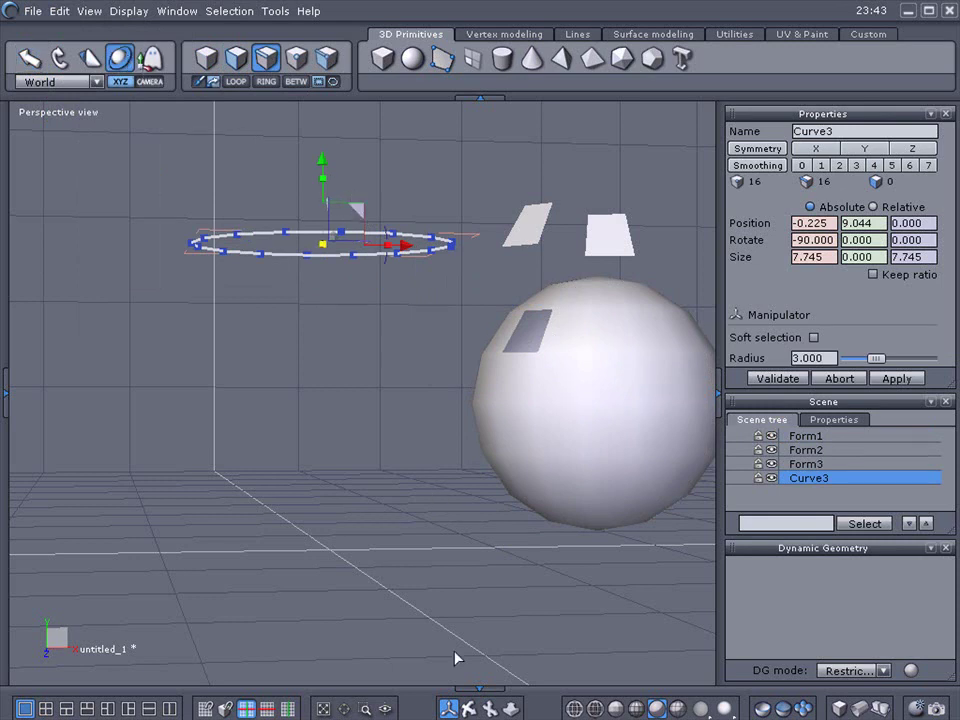
{"action": "middle_click_drag", "start_coordinate": [462, 676], "coordinate": [390, 650]}
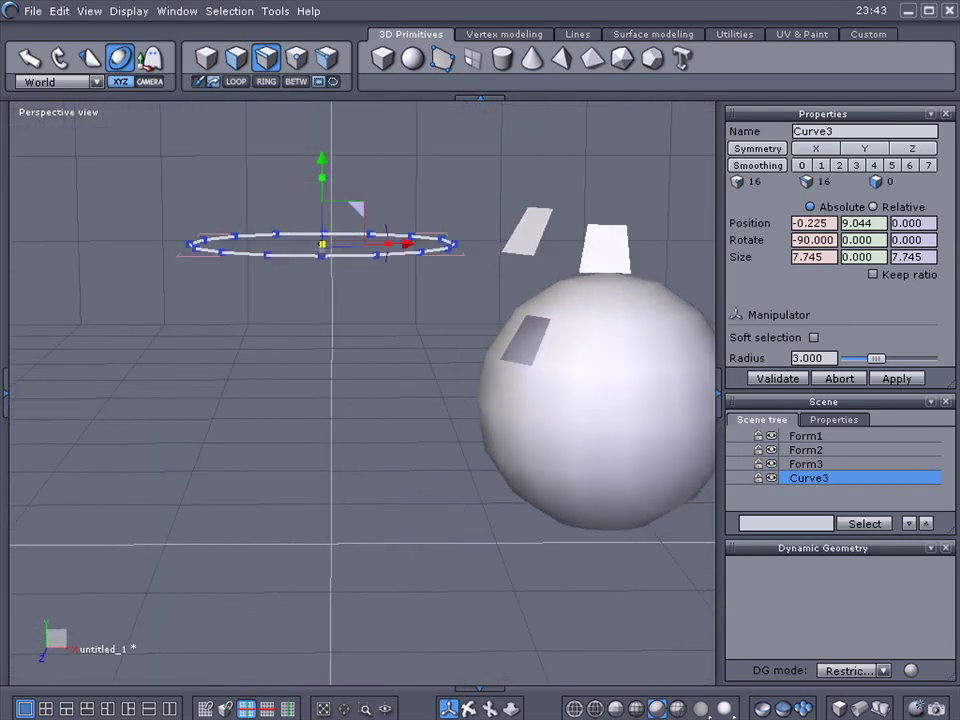
Step: Cut a single vertical edge just above the equator on the sphere's front, below and to the right of the hole
{"action": "left_click", "coordinate": [60, 11]}
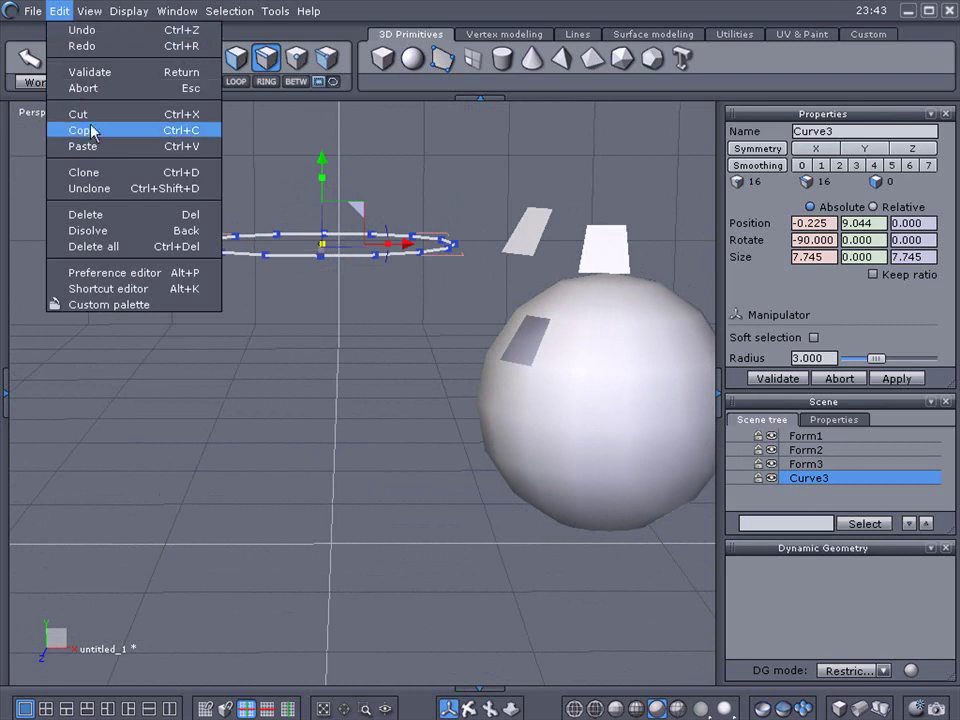
{"action": "left_click", "coordinate": [563, 405]}
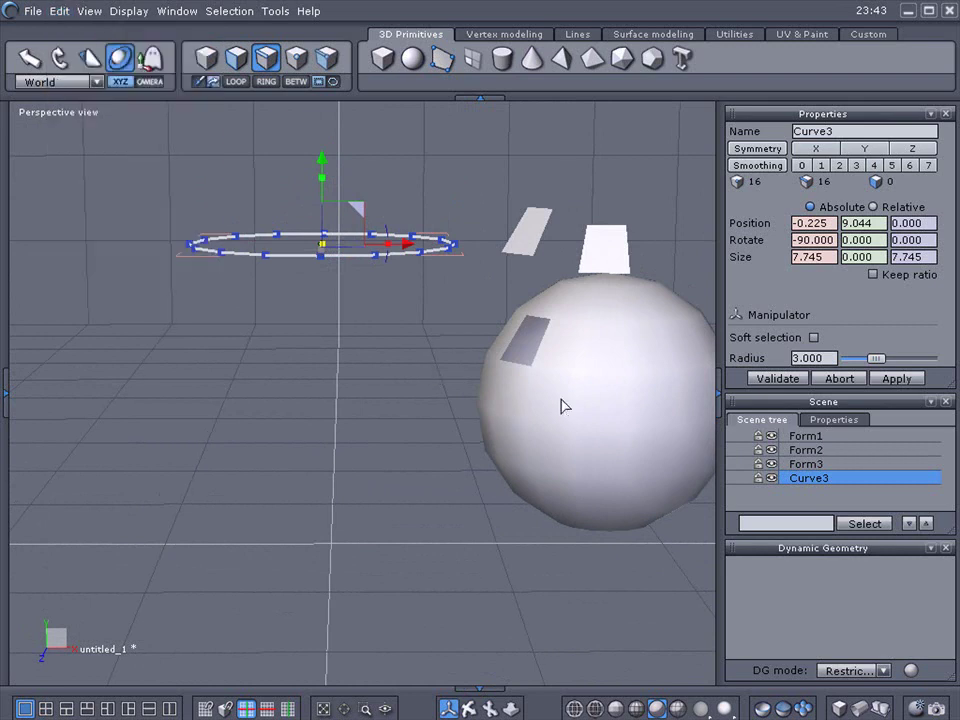
{"action": "left_click", "coordinate": [563, 402]}
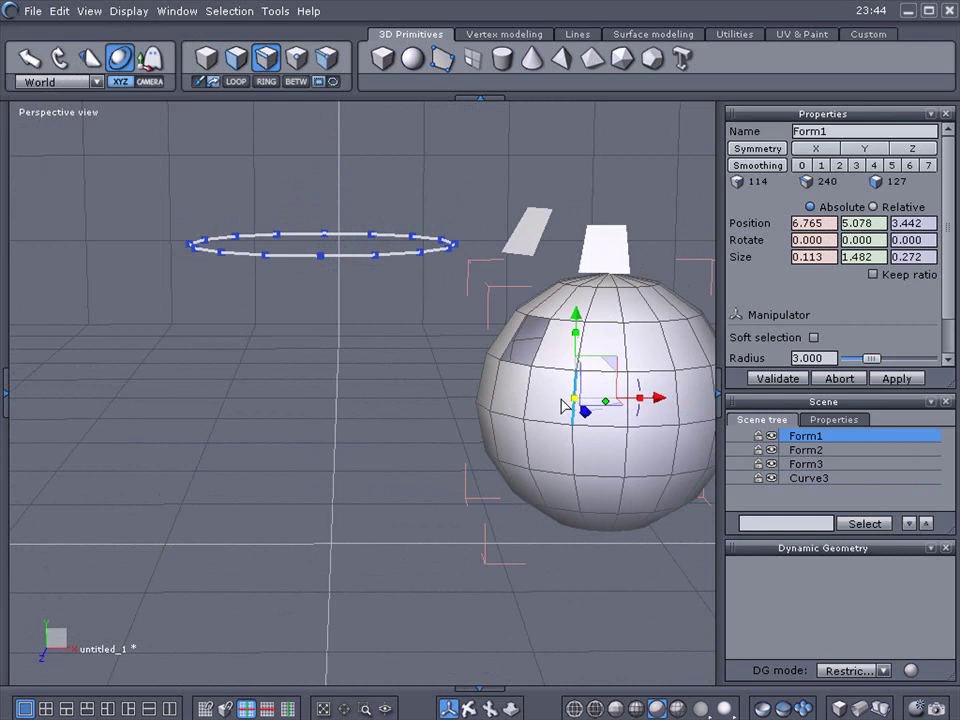
{"action": "scroll", "coordinate": [573, 405], "scroll_direction": "up", "scroll_amount": 3}
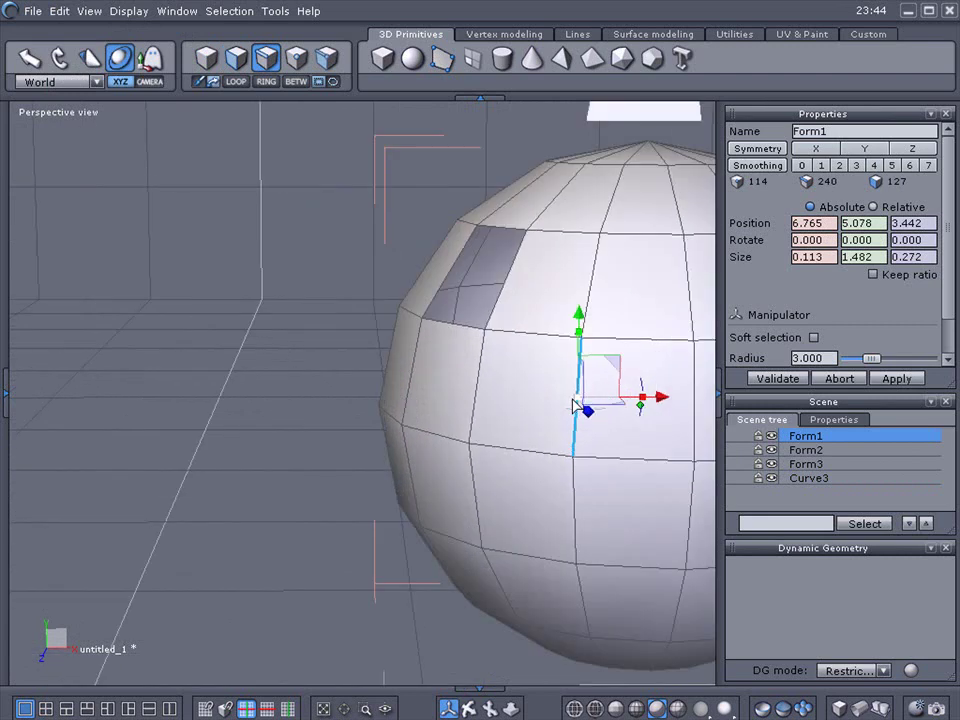
{"action": "left_click", "coordinate": [59, 11]}
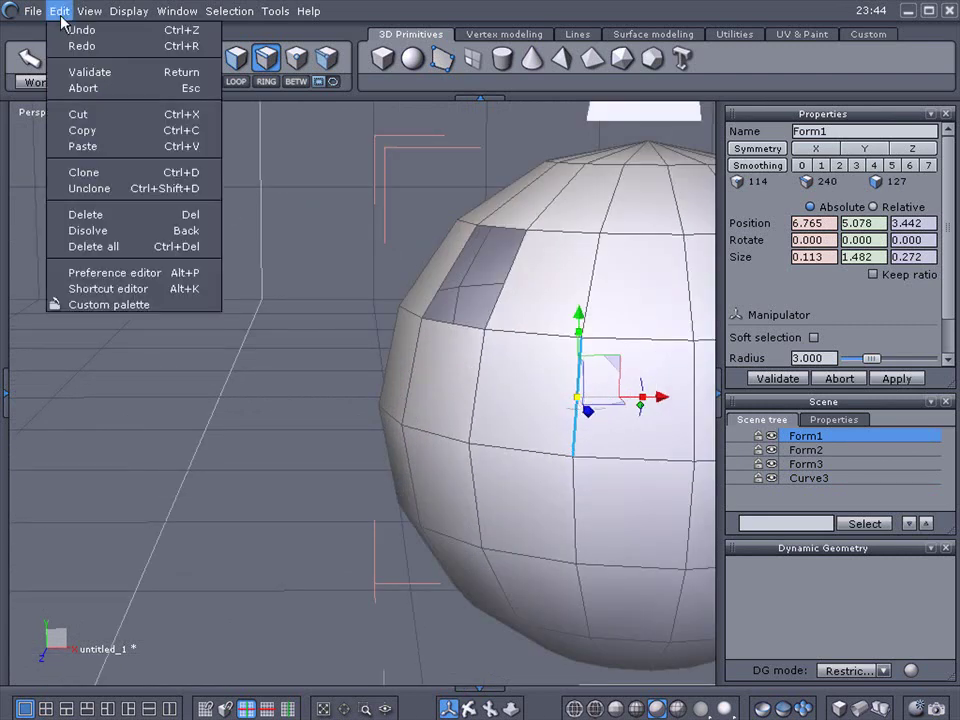
{"action": "left_click", "coordinate": [80, 114]}
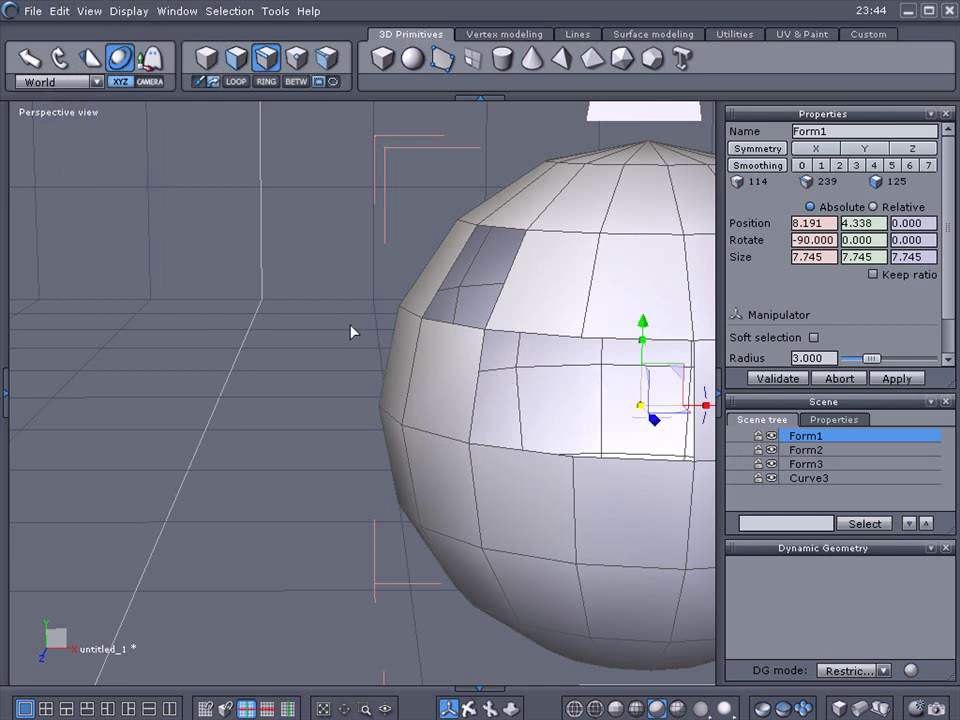
Step: Paste the cut edge as a separate curve and move it beside the sphere to a position of about X 0.5, Y 5.0
{"action": "scroll", "coordinate": [313, 276], "scroll_direction": "down", "scroll_amount": 5}
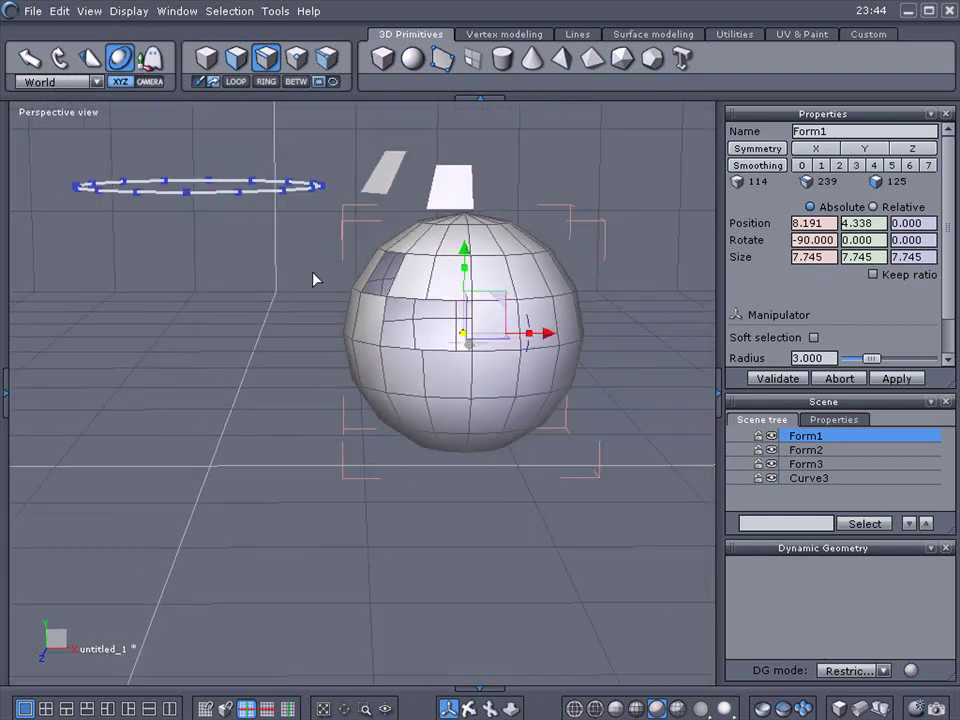
{"action": "left_click", "coordinate": [59, 11]}
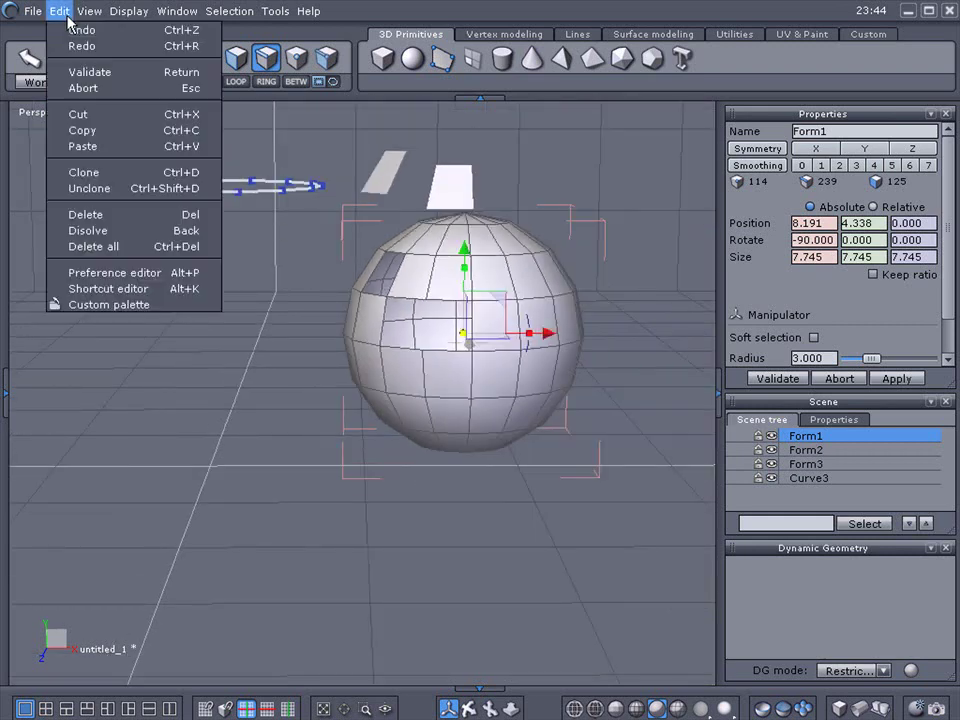
{"action": "left_click", "coordinate": [90, 146]}
{"action": "left_click_drag", "start_coordinate": [446, 289], "coordinate": [248, 293]}
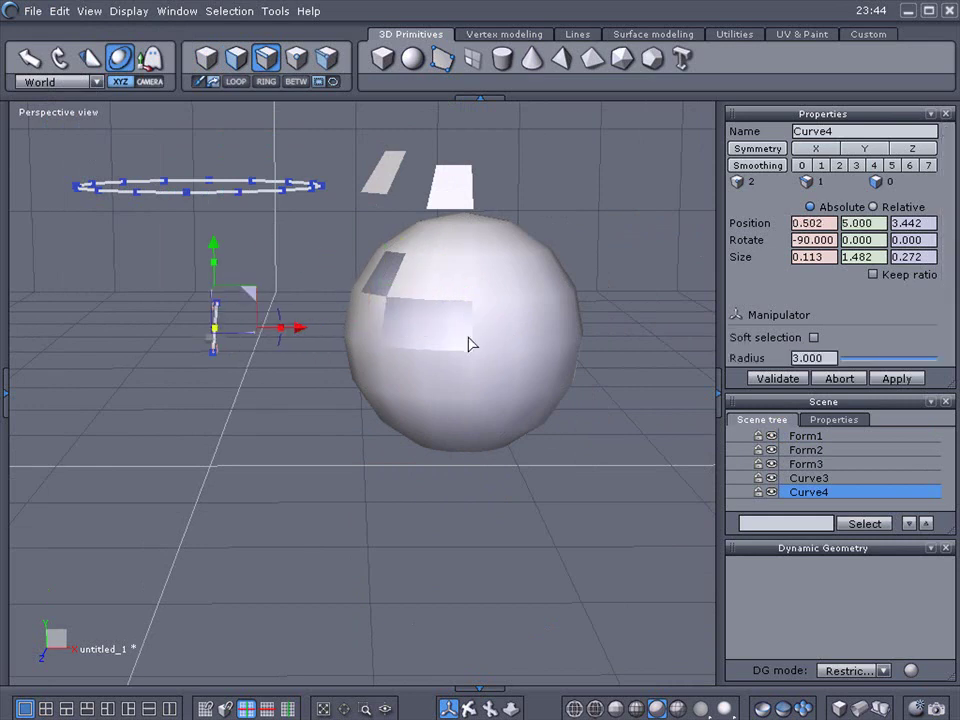
Step: Compare the opening in the front of the sphere with the extracted edge beside it
{"action": "left_click", "coordinate": [466, 342]}
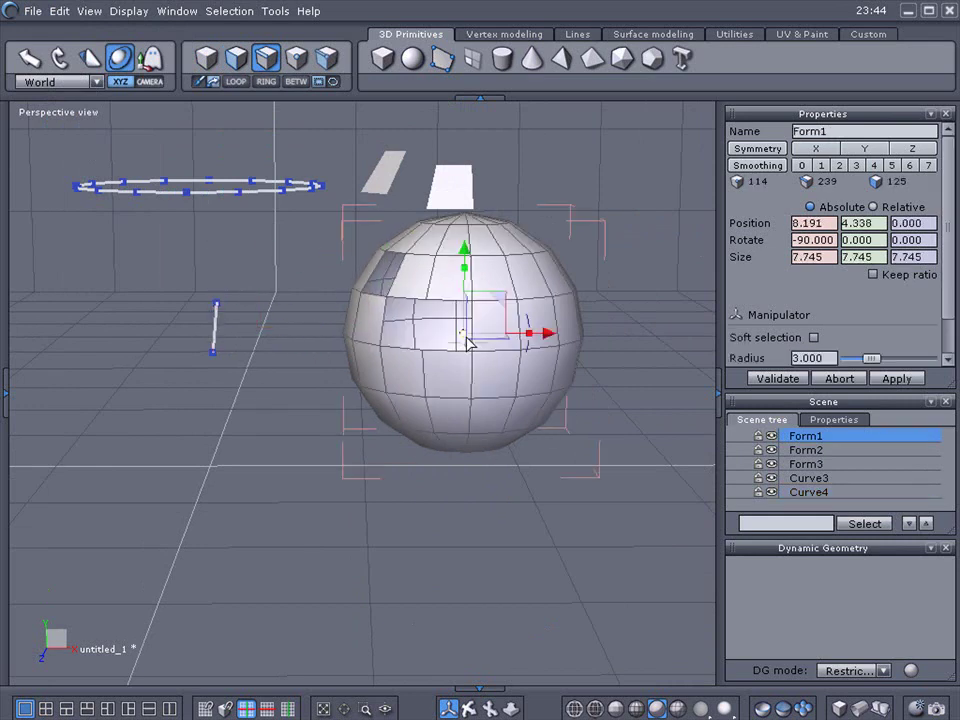
{"action": "left_click", "coordinate": [216, 336]}
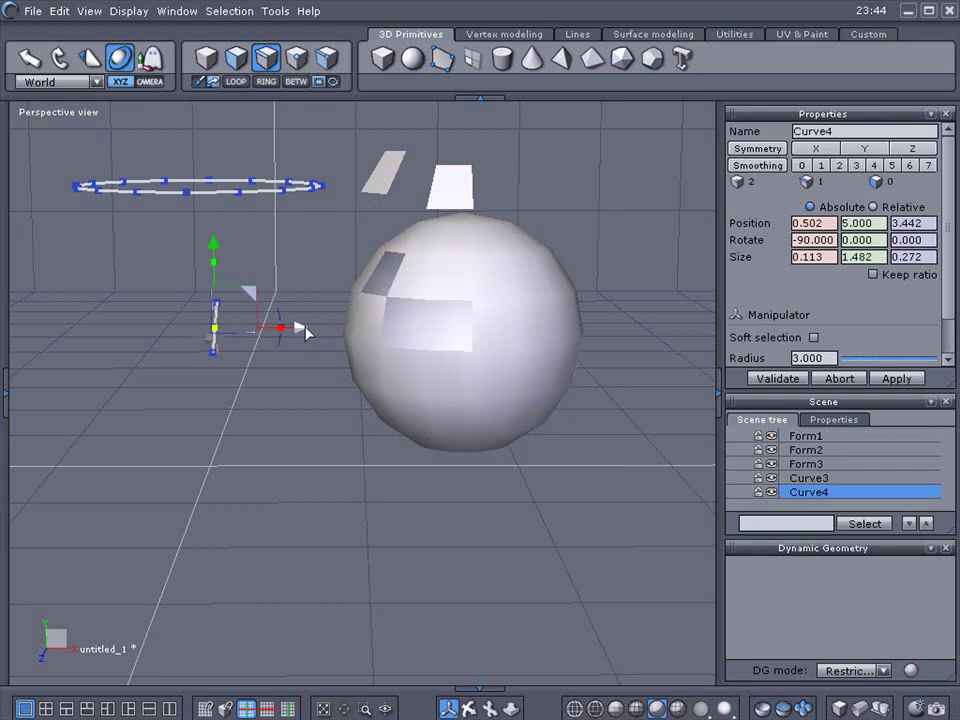
{"action": "scroll", "coordinate": [424, 322], "scroll_direction": "up", "scroll_amount": 5}
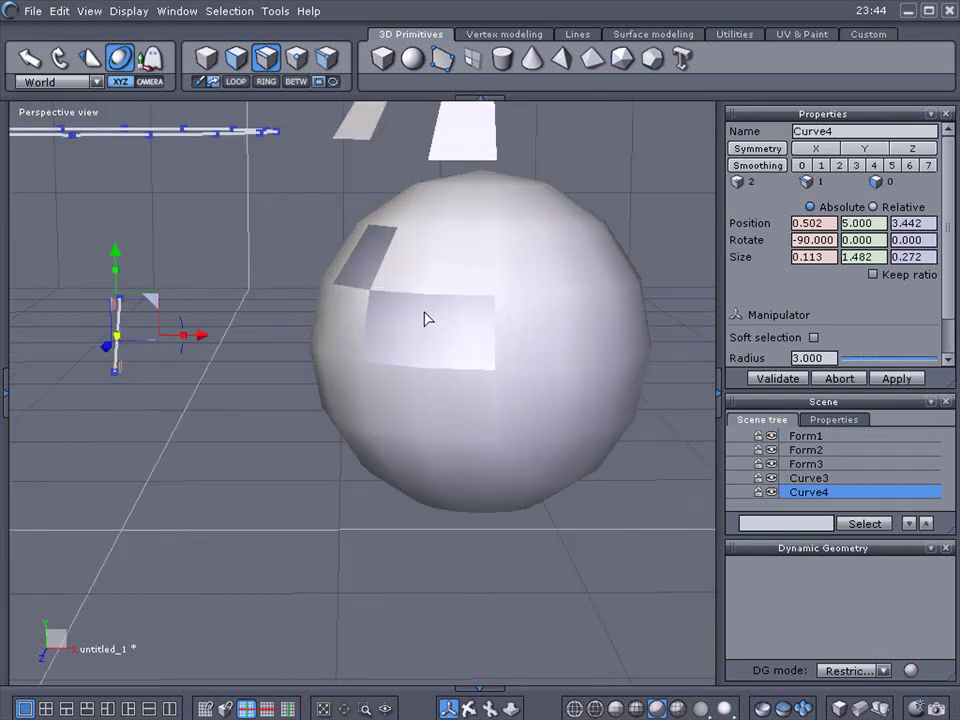
{"action": "scroll", "coordinate": [408, 322], "scroll_direction": "down", "scroll_amount": 5}
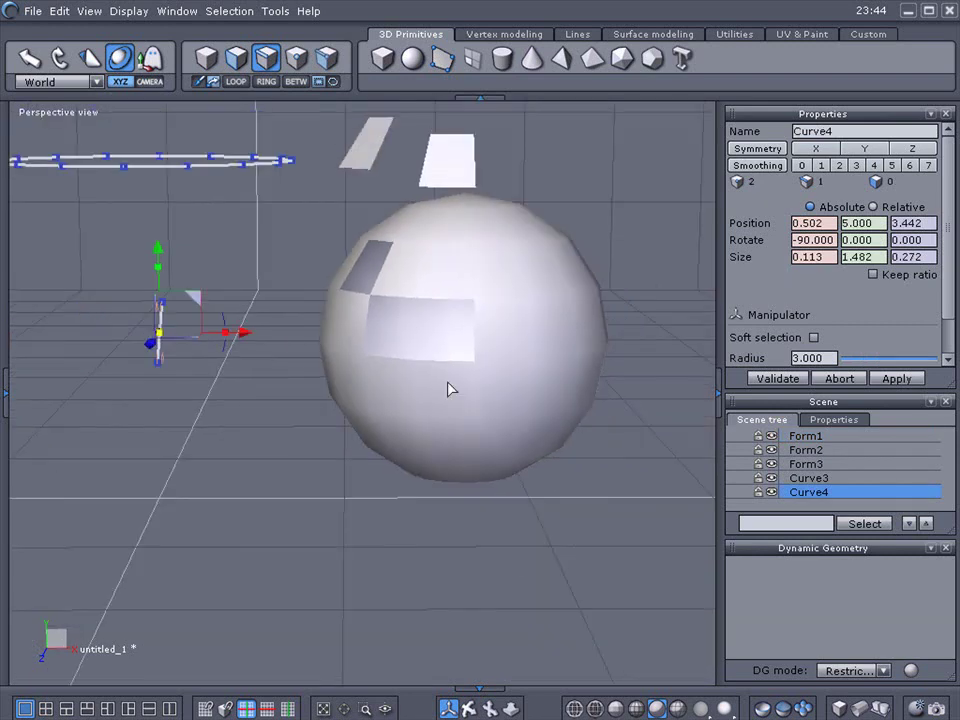
{"action": "left_click", "coordinate": [483, 466]}
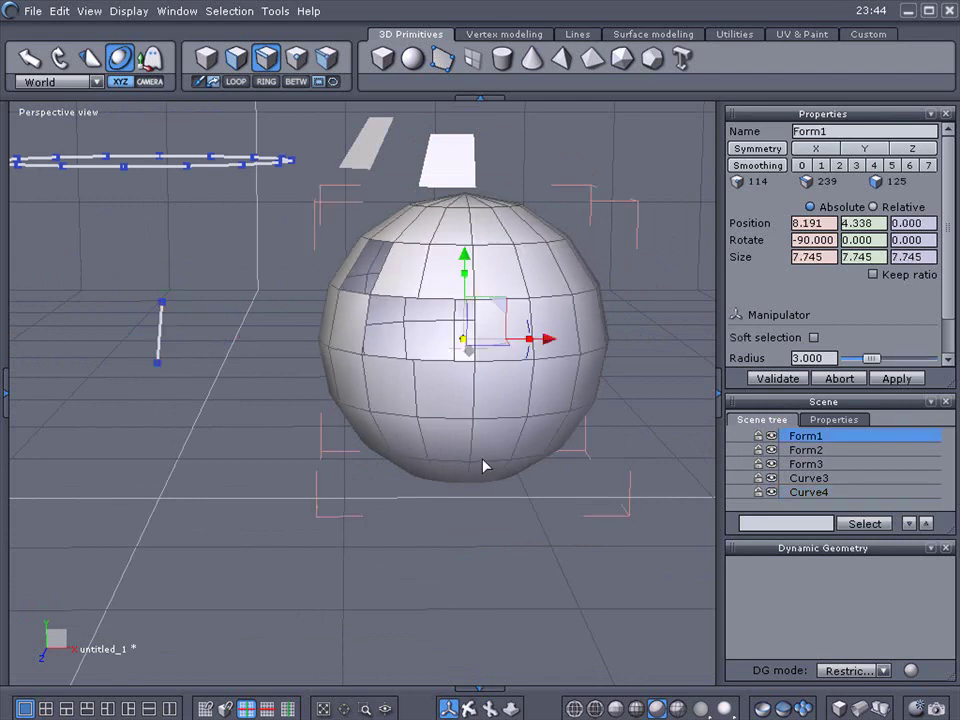
Step: In object selection mode, delete the single-edge curve, the ring curve, both loose faces and the sphere
{"action": "left_click", "coordinate": [160, 340]}
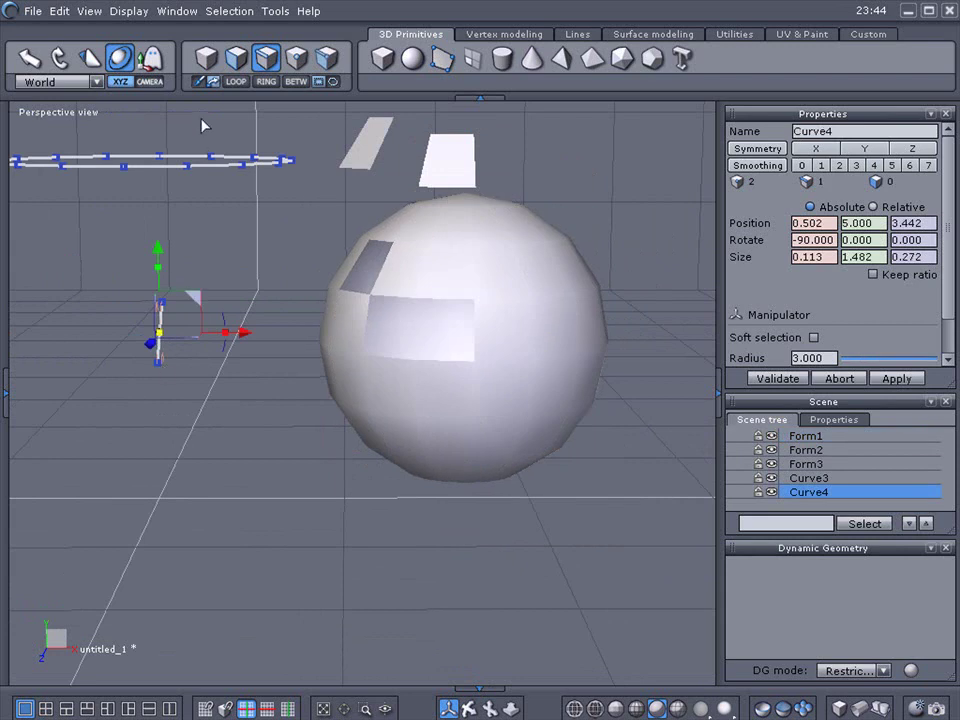
{"action": "left_click", "coordinate": [206, 59]}
{"action": "key", "text": "Delete"}
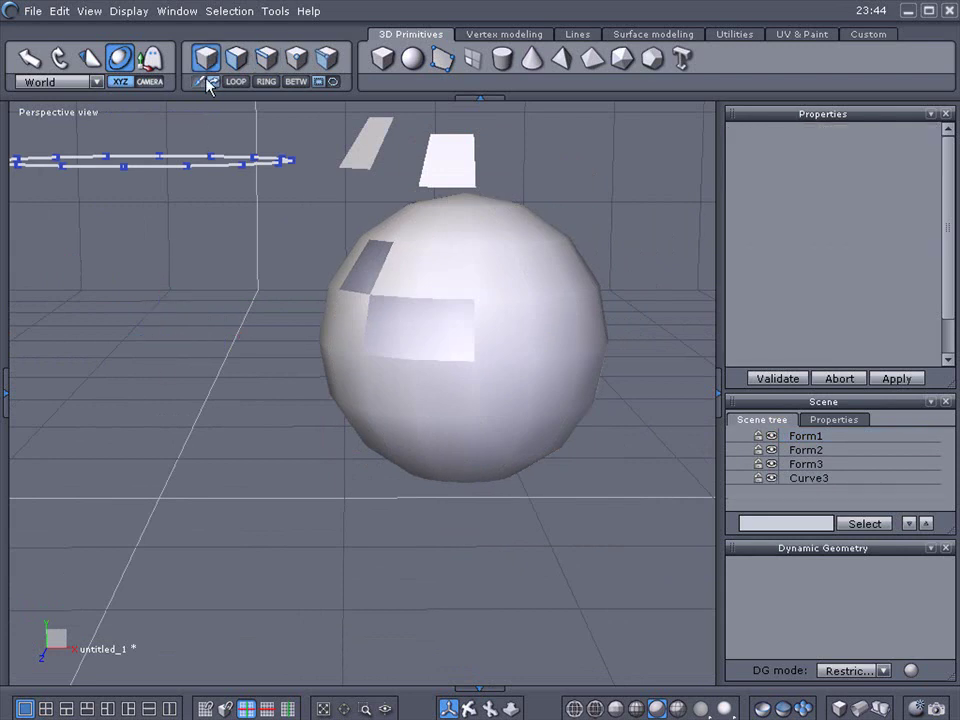
{"action": "left_click", "coordinate": [208, 157]}
{"action": "key", "text": "Delete"}
{"action": "left_click", "coordinate": [350, 151]}
{"action": "key", "text": "Delete"}
{"action": "left_click", "coordinate": [450, 178]}
{"action": "key", "text": "Delete"}
{"action": "left_click", "coordinate": [456, 255]}
{"action": "key", "text": "Delete"}
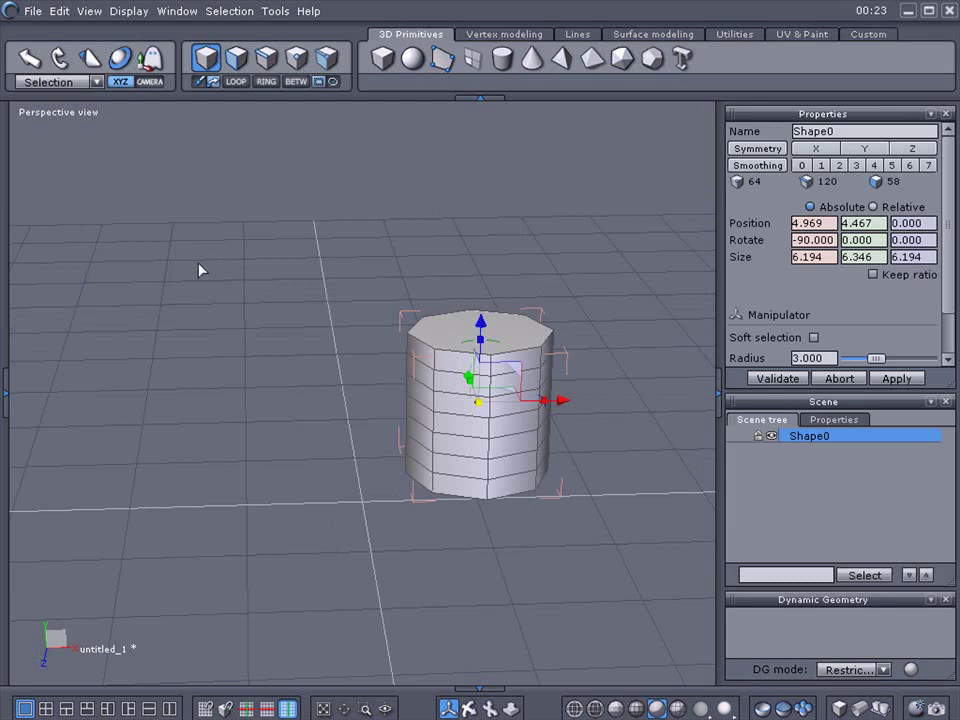
Step: Clone the cylinder and move one of the linked copies along X to the other side of the origin
{"action": "left_click", "coordinate": [62, 14]}
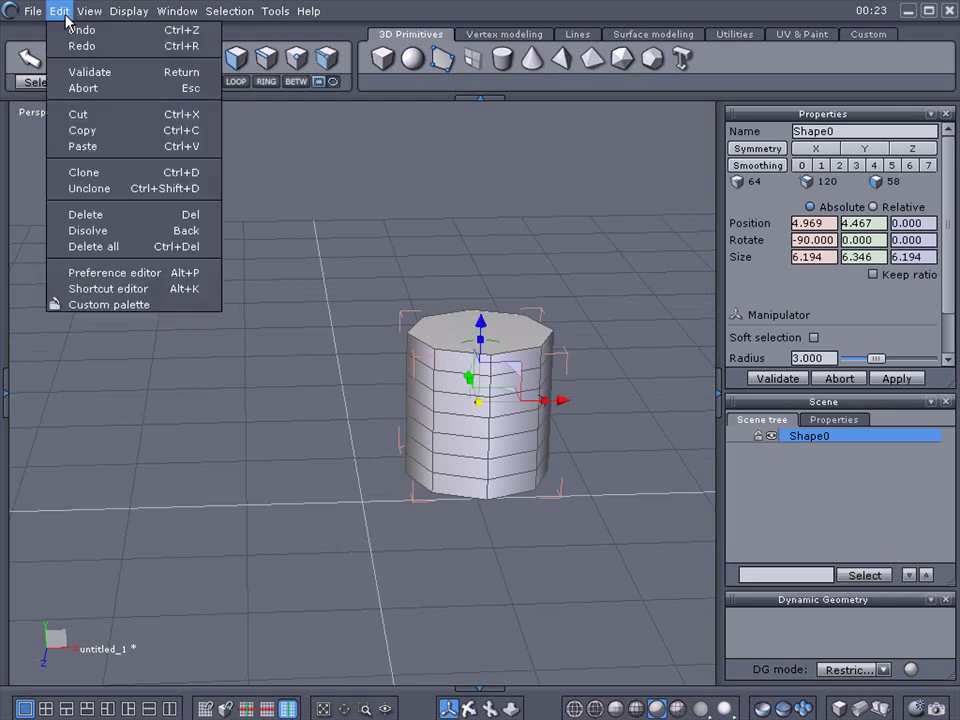
{"action": "left_click", "coordinate": [85, 172]}
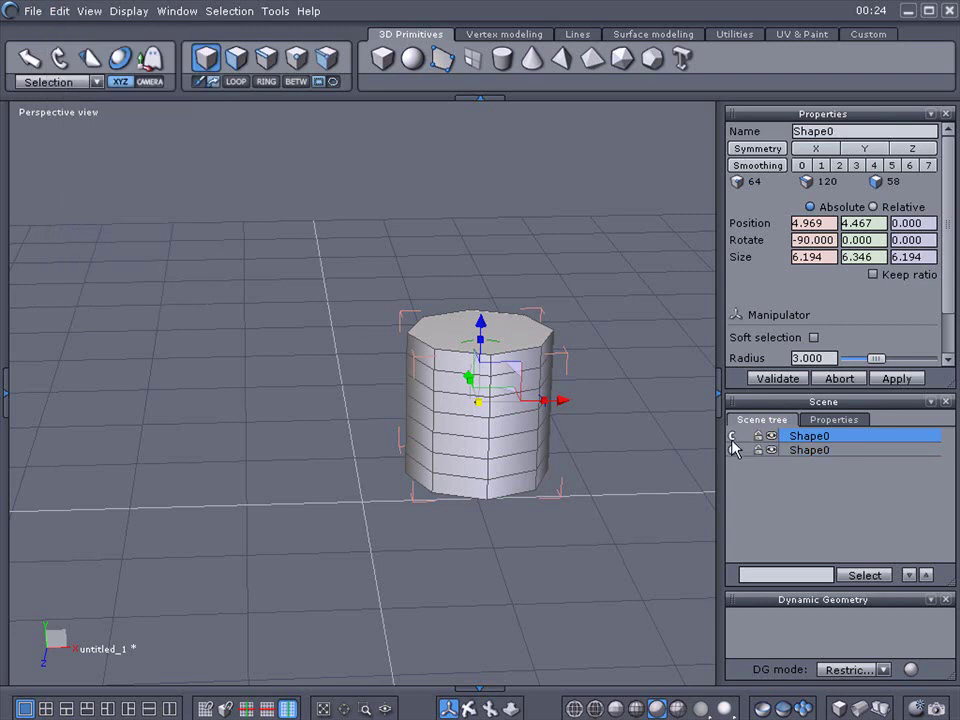
{"action": "left_click_drag", "start_coordinate": [565, 405], "coordinate": [270, 404]}
Step: Pull the upper side face of the cylinder farthest along X outward to about X 10.56, Z 2.32
{"action": "left_click", "coordinate": [460, 403]}
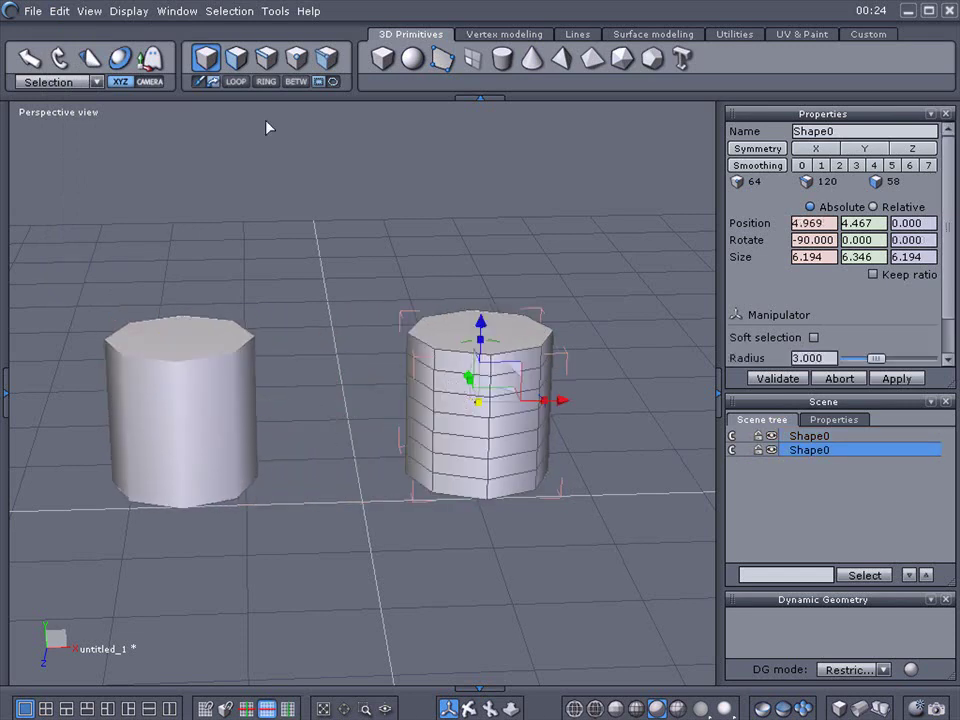
{"action": "left_click", "coordinate": [236, 57]}
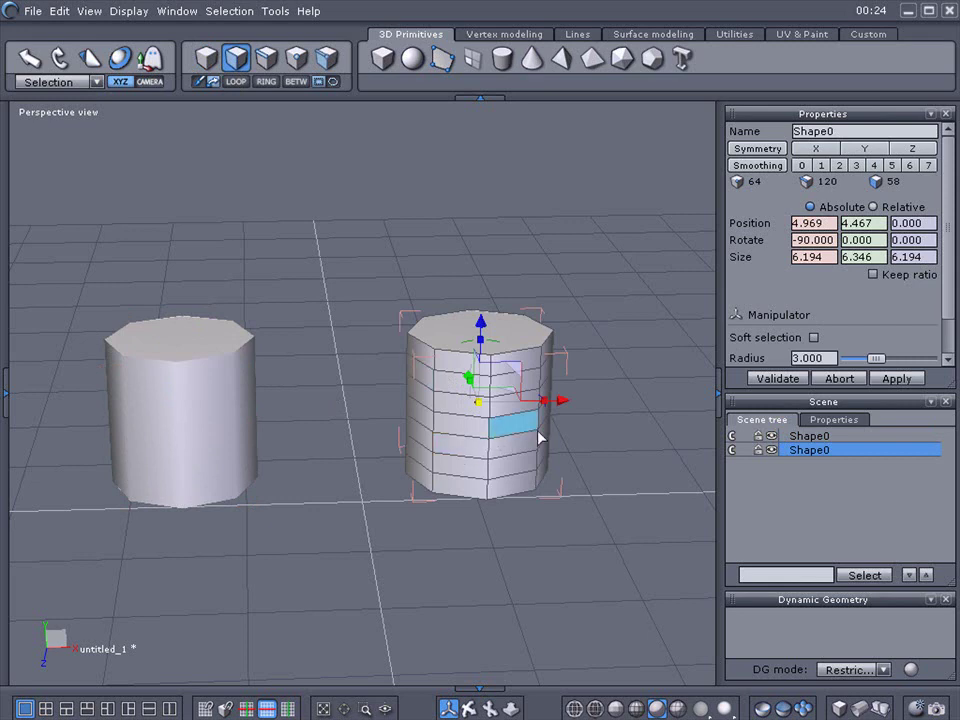
{"action": "left_click", "coordinate": [549, 358]}
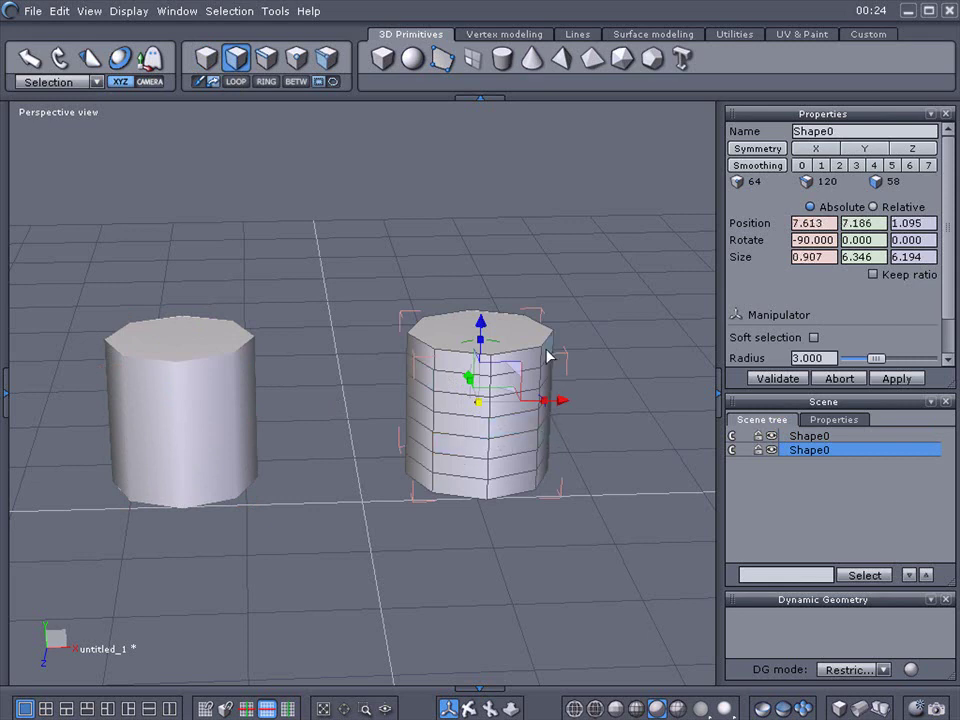
{"action": "left_click_drag", "start_coordinate": [632, 360], "coordinate": [712, 383]}
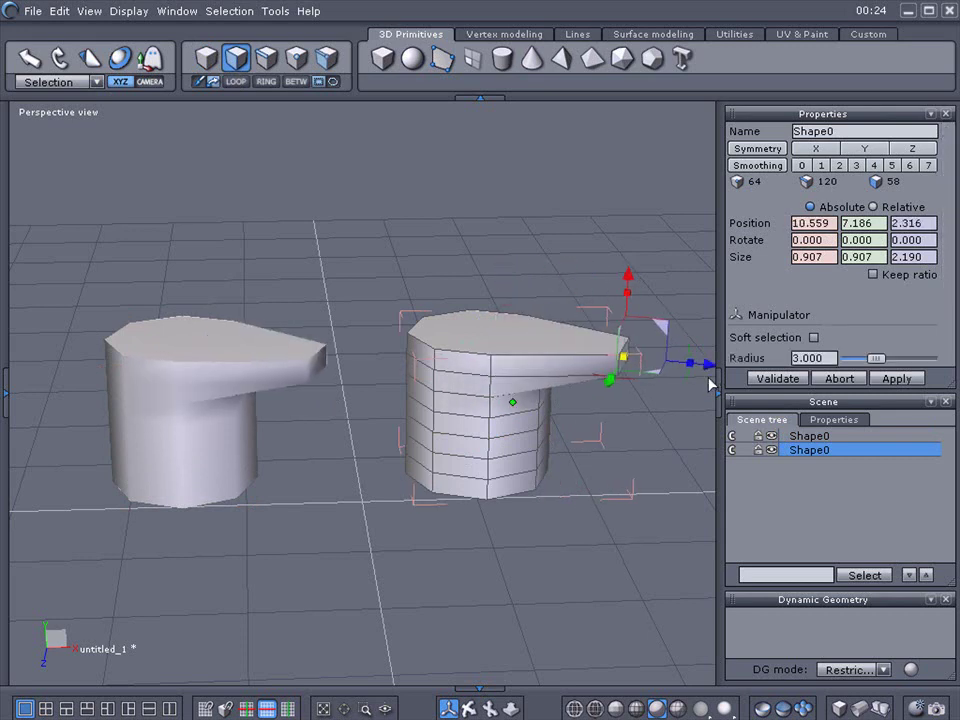
Step: Pull a lower side face of the other linked cylinder outward to about X -1.94, Z 2.34
{"action": "left_click", "coordinate": [240, 466]}
{"action": "left_click", "coordinate": [240, 466]}
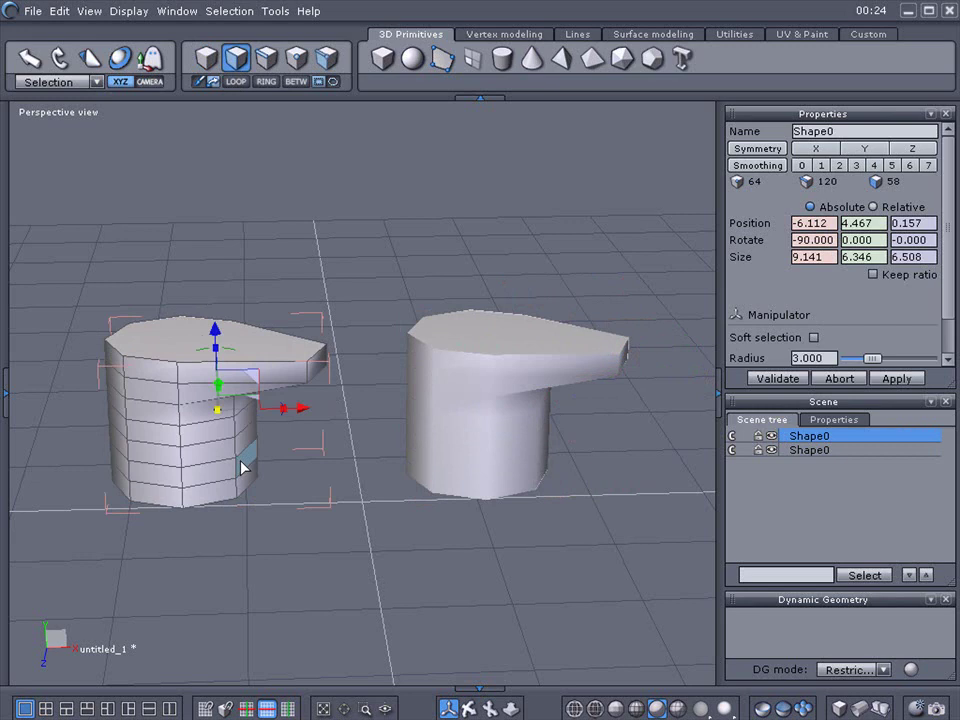
{"action": "left_click", "coordinate": [246, 458]}
{"action": "left_click_drag", "start_coordinate": [323, 466], "coordinate": [396, 497]}
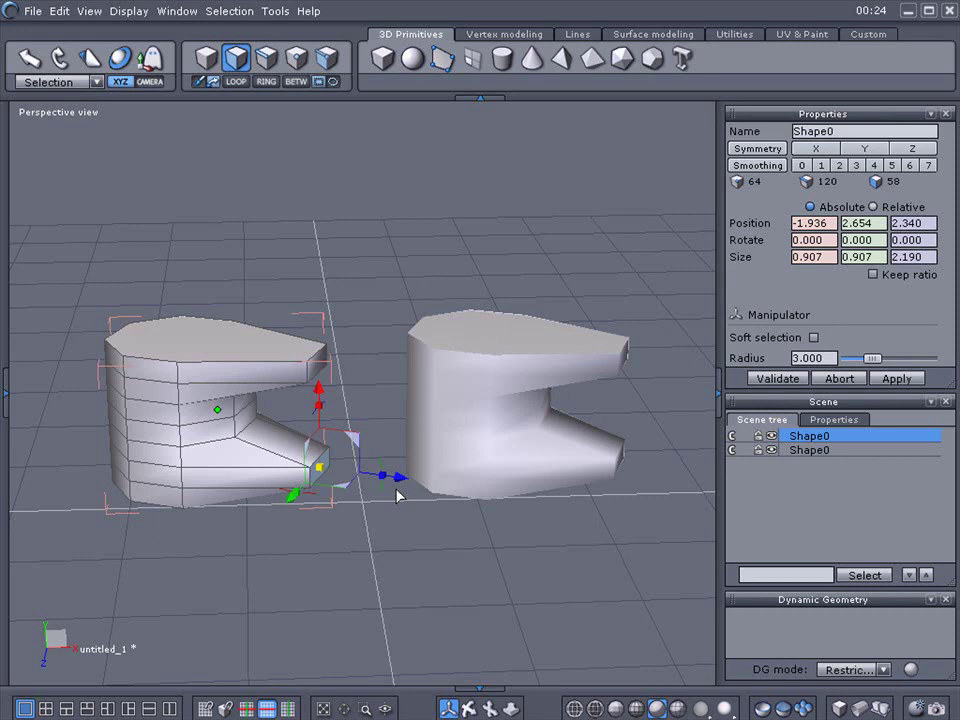
Step: Unlink the two cloned cylinders and raise the top face of the one at negative X to about Y 12.0
{"action": "left_click", "coordinate": [736, 440]}
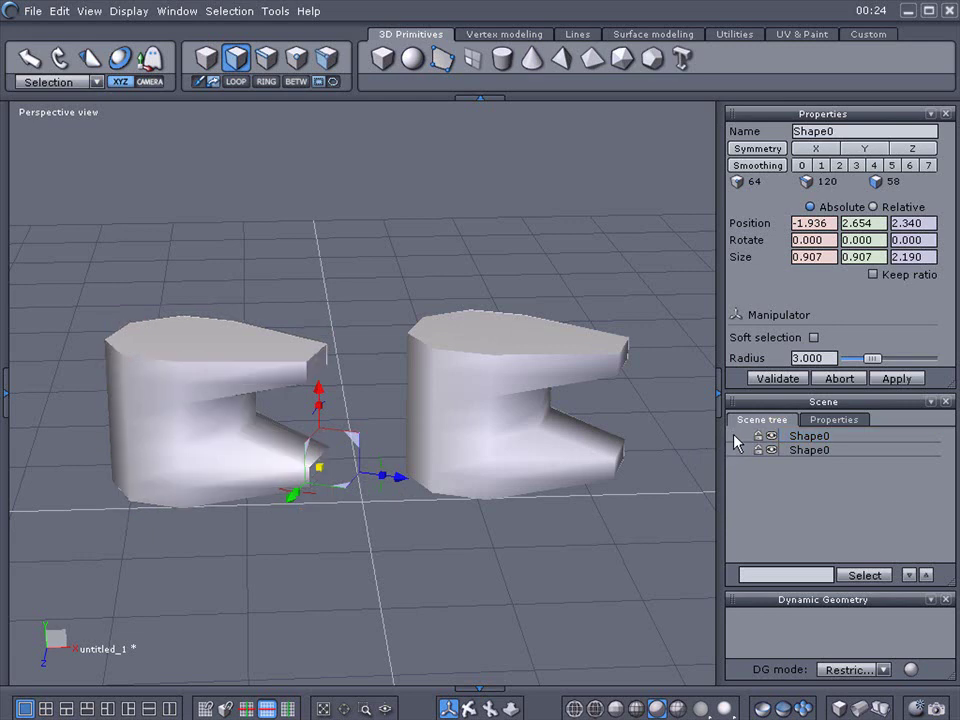
{"action": "key", "text": "b"}
{"action": "left_click", "coordinate": [187, 338]}
{"action": "key", "text": "n"}
{"action": "left_click", "coordinate": [183, 347]}
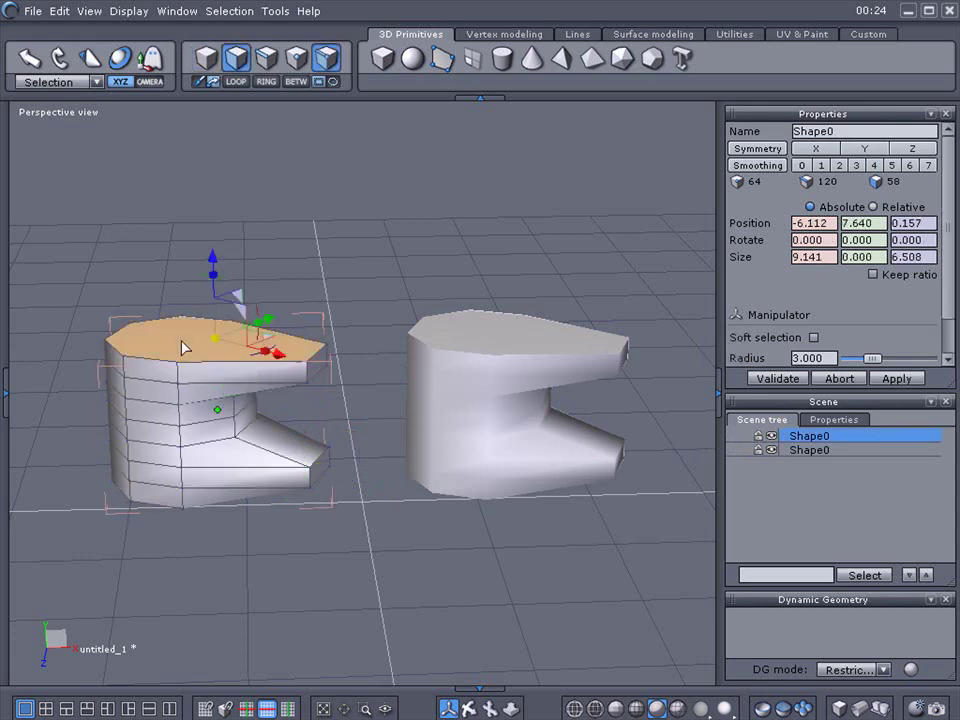
{"action": "left_click_drag", "start_coordinate": [214, 262], "coordinate": [218, 168]}
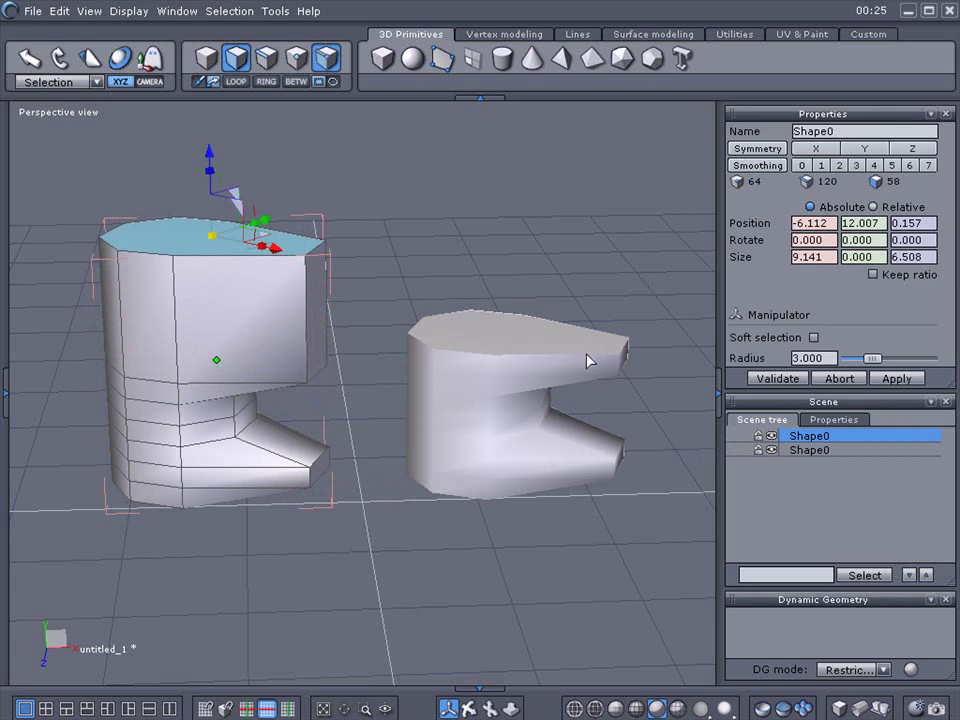
Step: Pull an upper side face of the other cylinder outward, towards the origin, to about X 0.62, Y 5.37, Z 1.80
{"action": "left_click", "coordinate": [540, 343]}
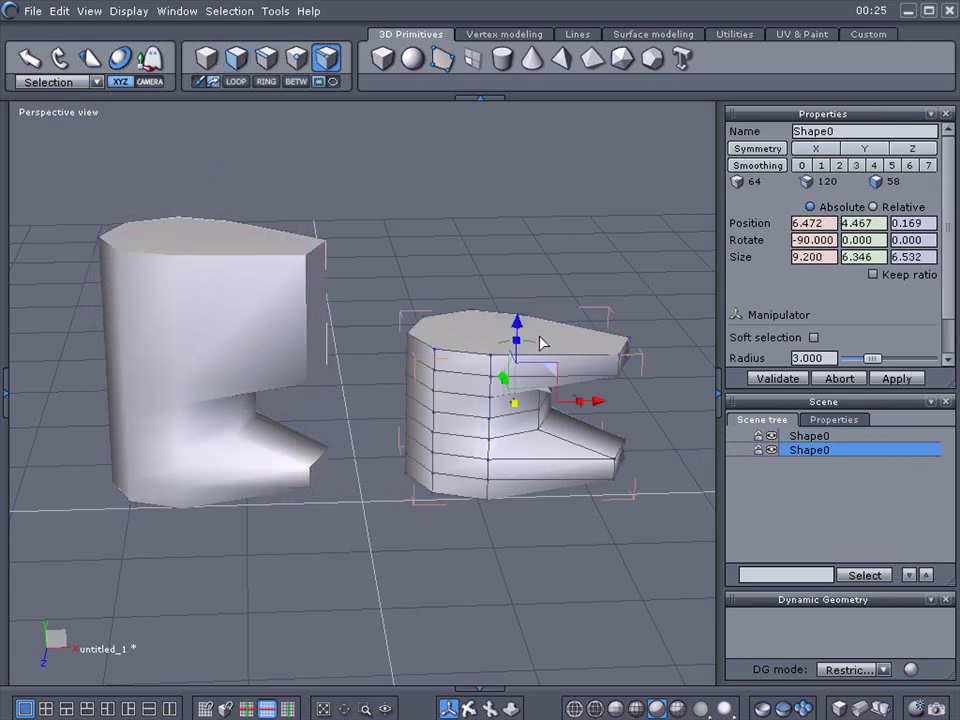
{"action": "left_click", "coordinate": [420, 399]}
{"action": "left_click_drag", "start_coordinate": [343, 401], "coordinate": [303, 411]}
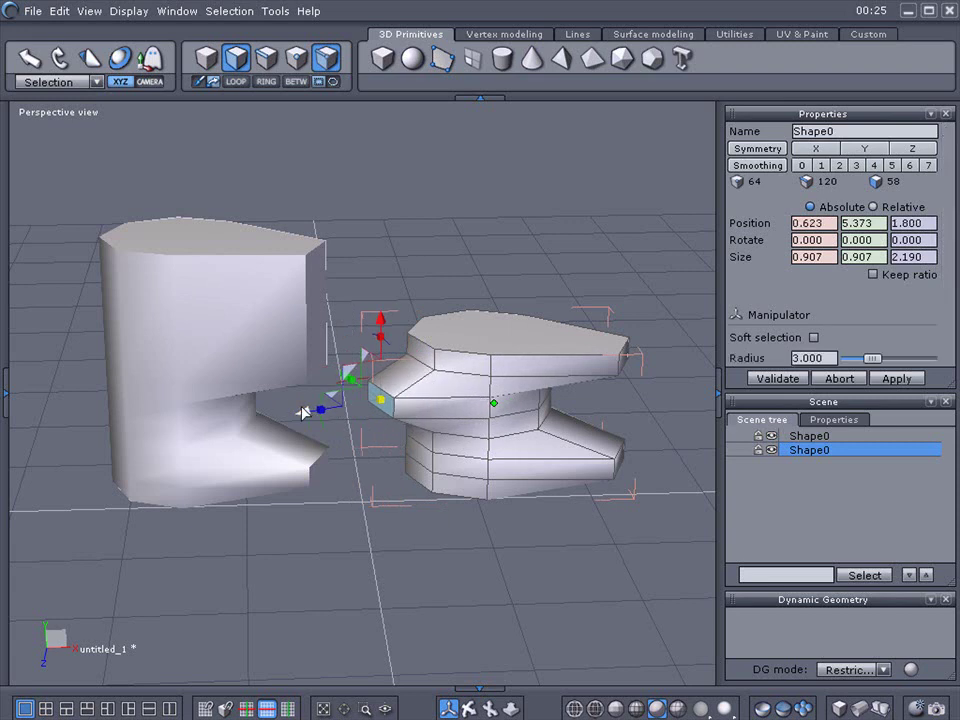
Step: In object selection mode, delete both edited cylinders
{"action": "left_click", "coordinate": [204, 62]}
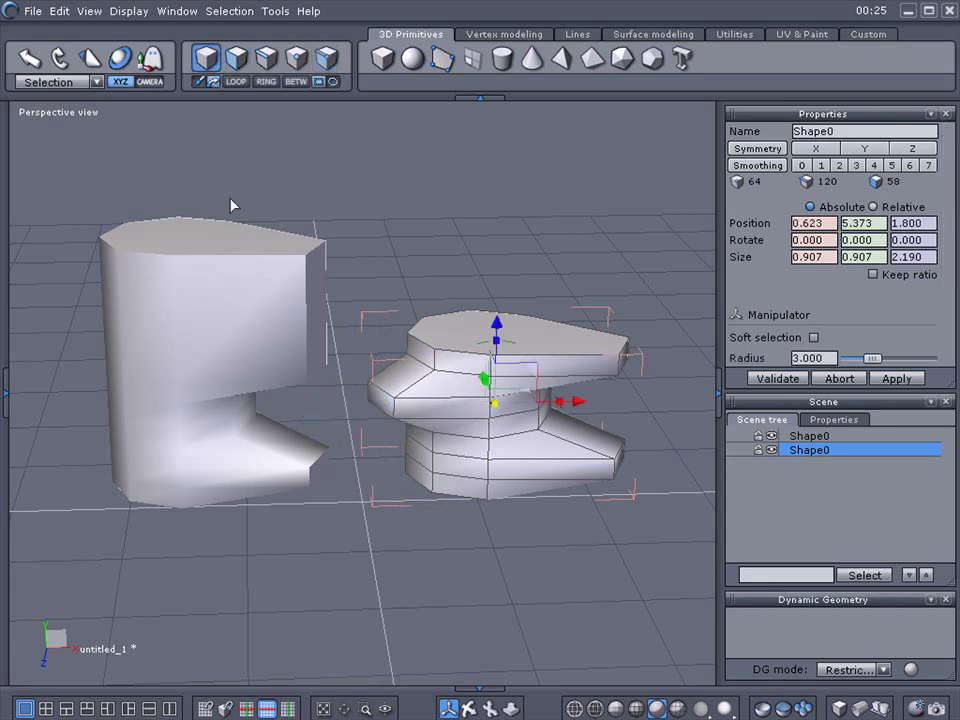
{"action": "key", "text": "Delete"}
{"action": "left_click", "coordinate": [242, 278]}
{"action": "key", "text": "Delete"}
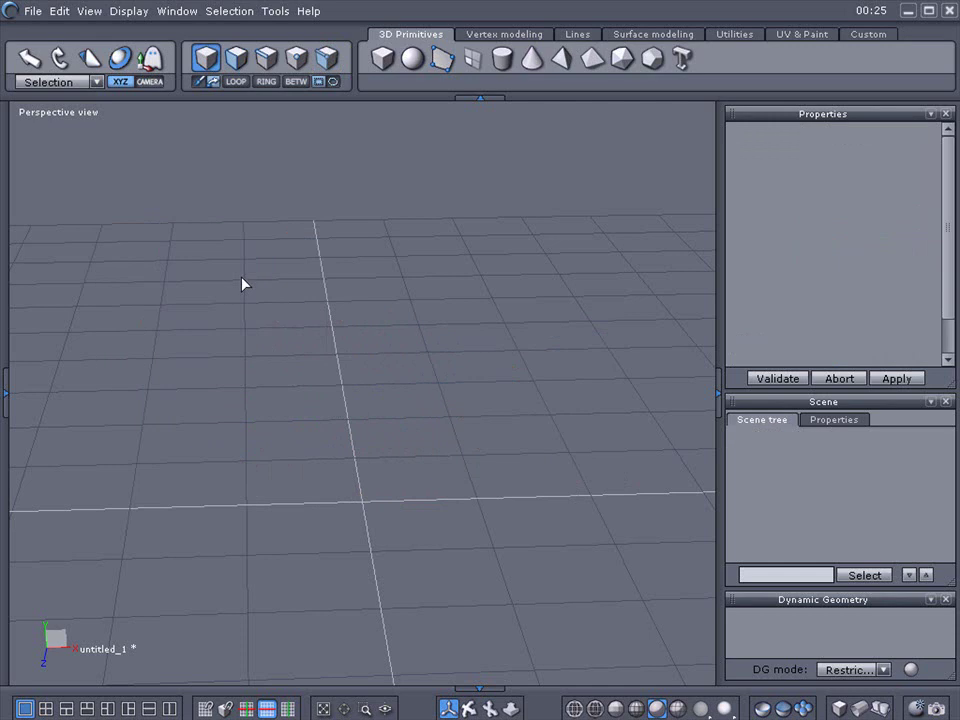
Step: Create a cylinder about 8.36 wide and 7.41 high at X 5.26, with 8 points per section and 8 sections
{"action": "left_click", "coordinate": [502, 58]}
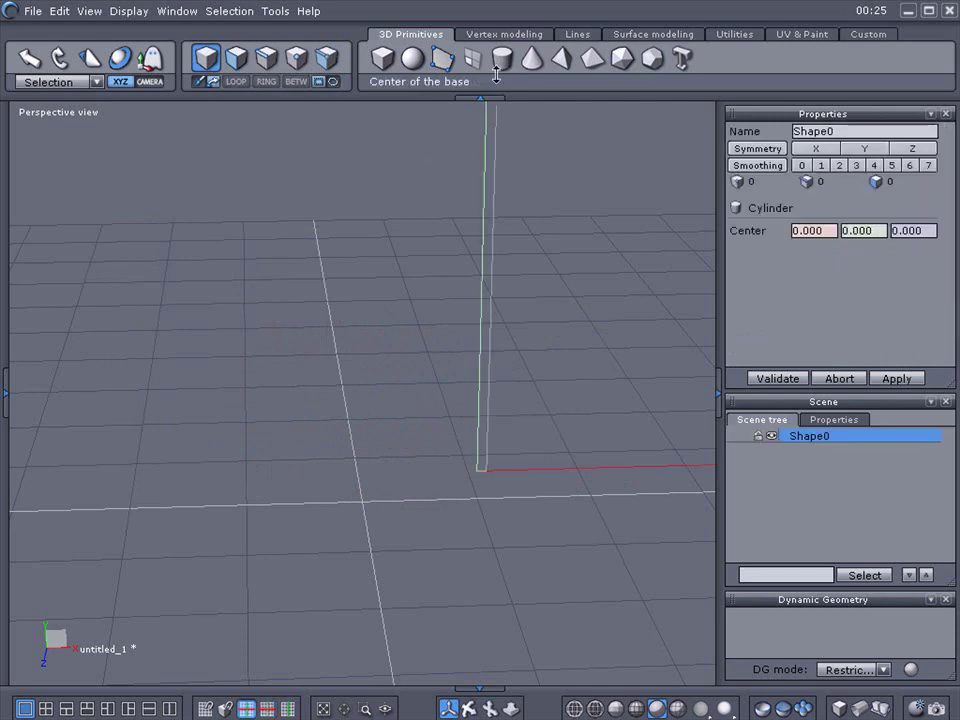
{"action": "left_click", "coordinate": [486, 439]}
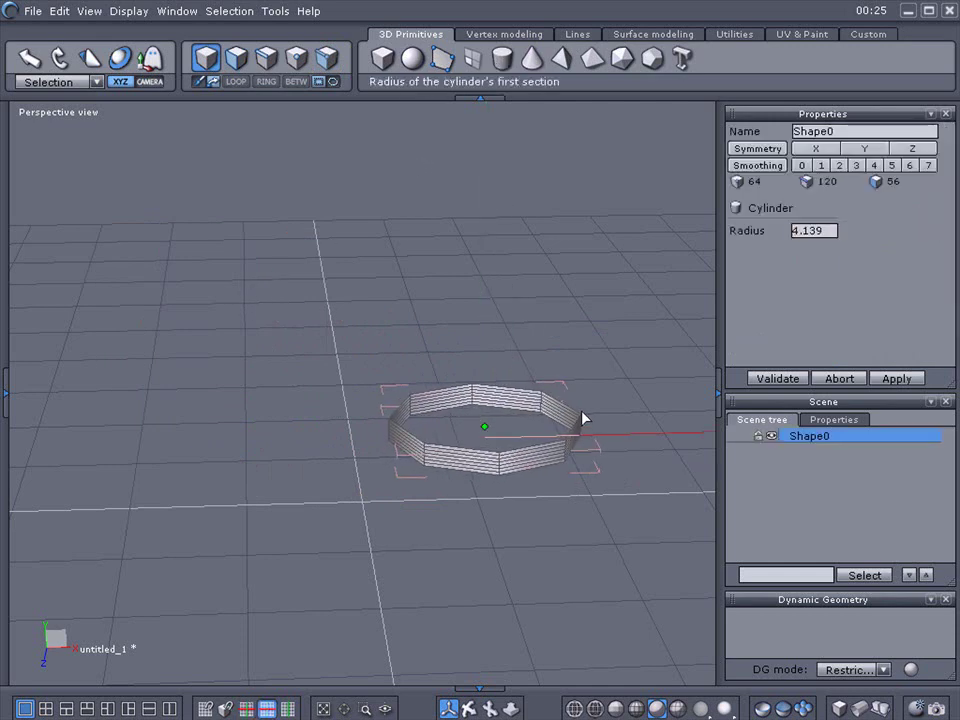
{"action": "left_click", "coordinate": [584, 416]}
{"action": "left_click", "coordinate": [618, 276]}
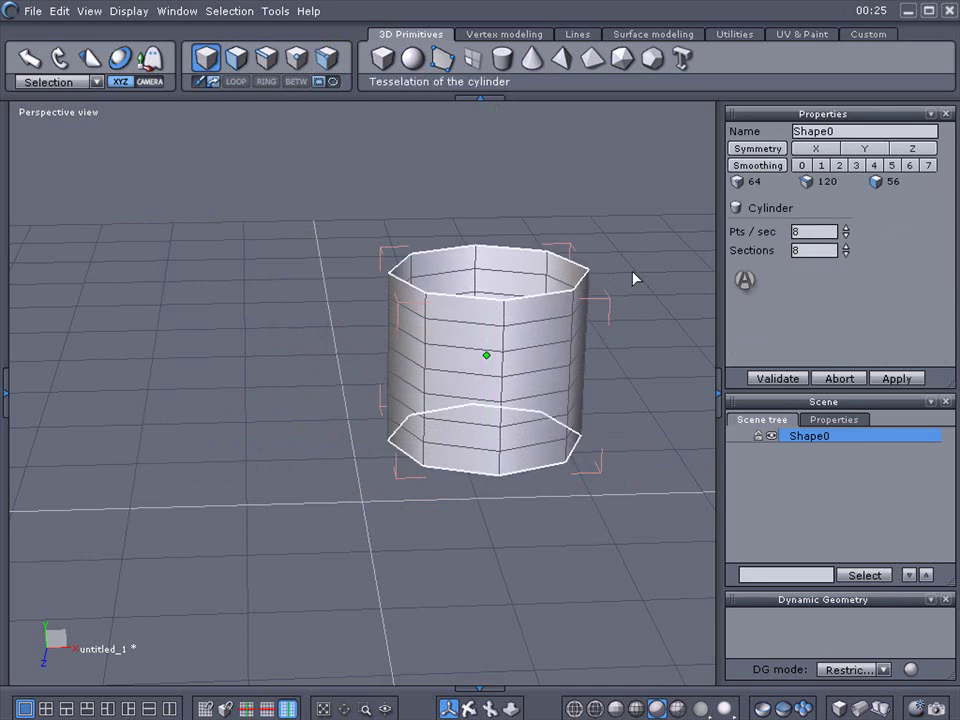
{"action": "left_click", "coordinate": [748, 278]}
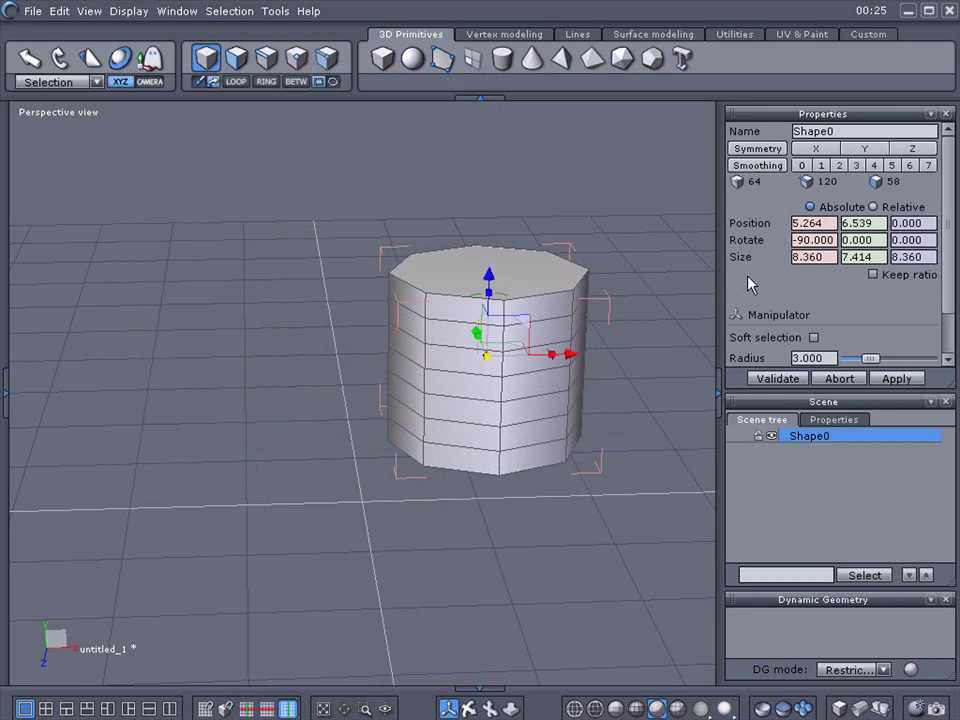
Step: Extrude the cylinder's top face upward in three sections to form a narrowed neck and a flared lip
{"action": "left_click", "coordinate": [478, 34]}
{"action": "left_click", "coordinate": [236, 57]}
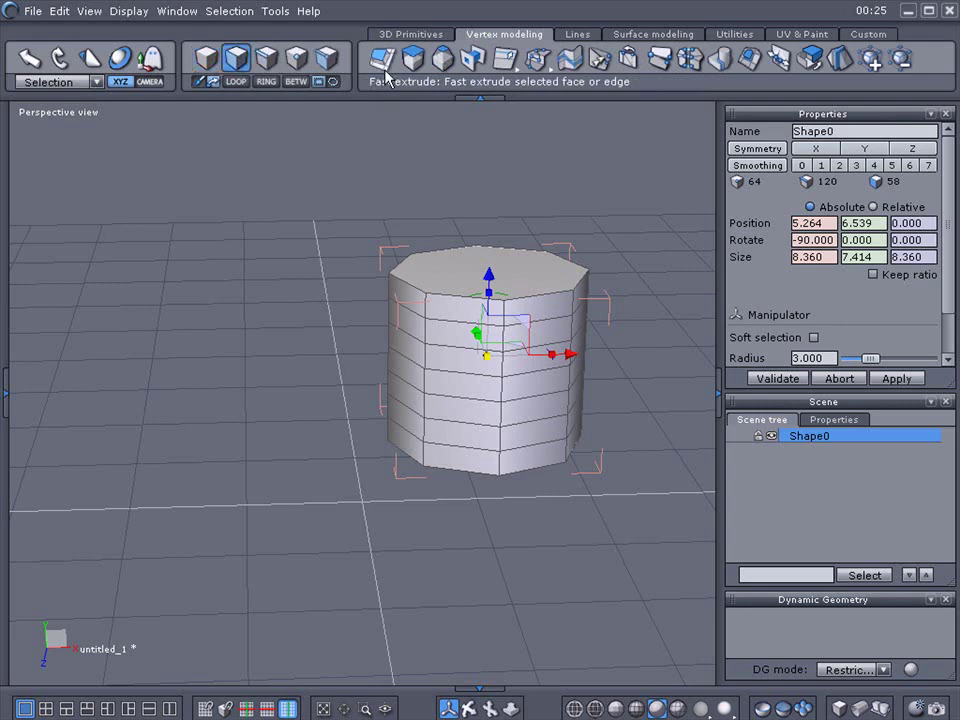
{"action": "left_click", "coordinate": [450, 260]}
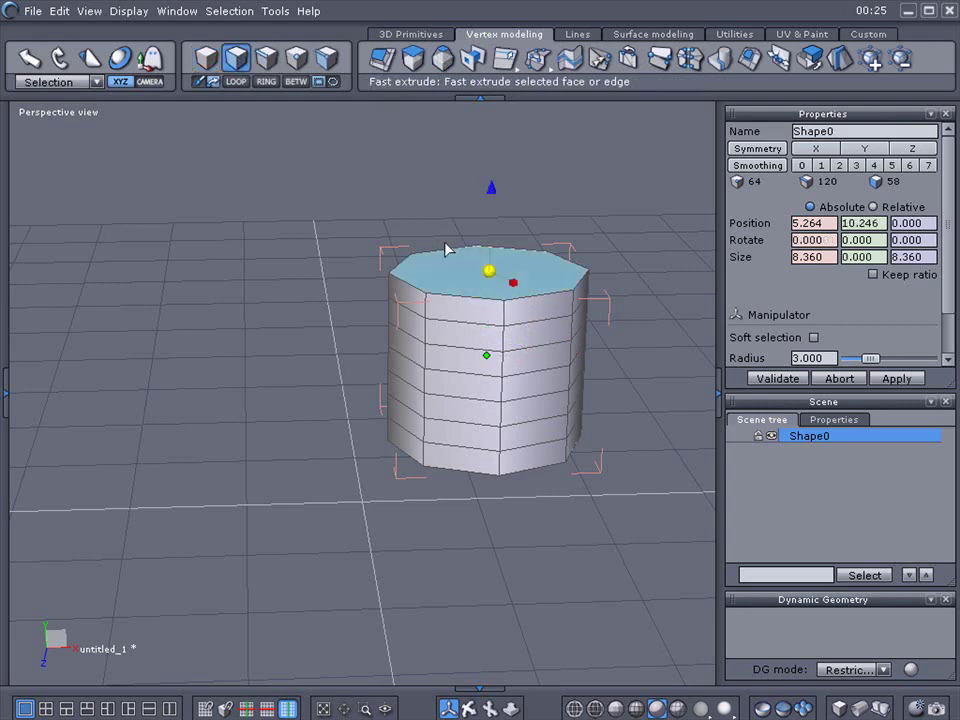
{"action": "left_click", "coordinate": [381, 57]}
{"action": "left_click", "coordinate": [438, 199]}
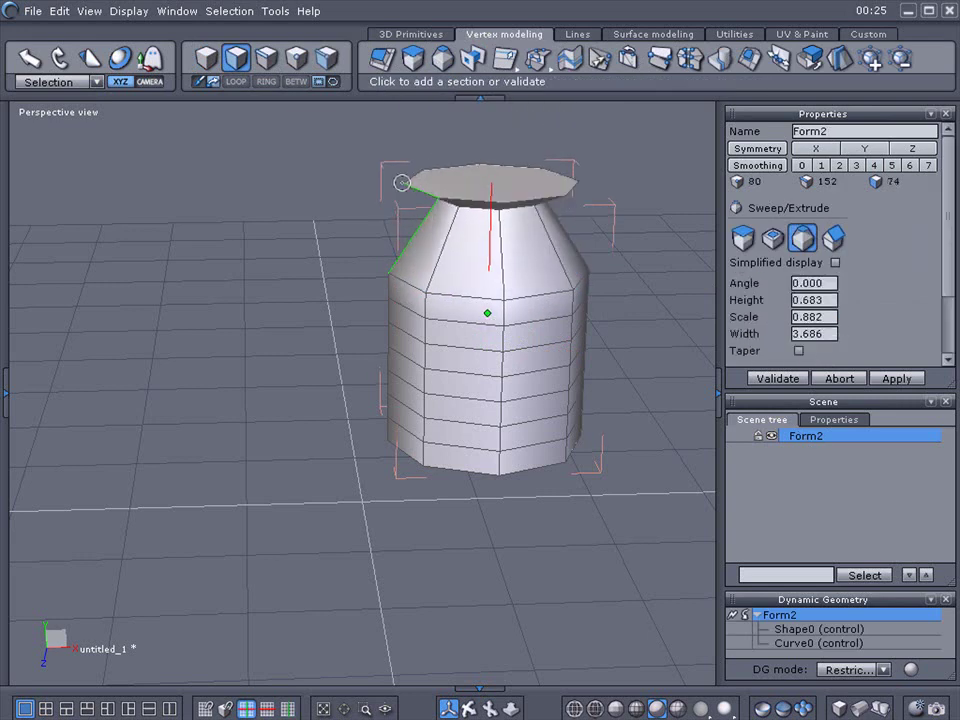
{"action": "left_click", "coordinate": [381, 145]}
{"action": "left_click", "coordinate": [381, 128]}
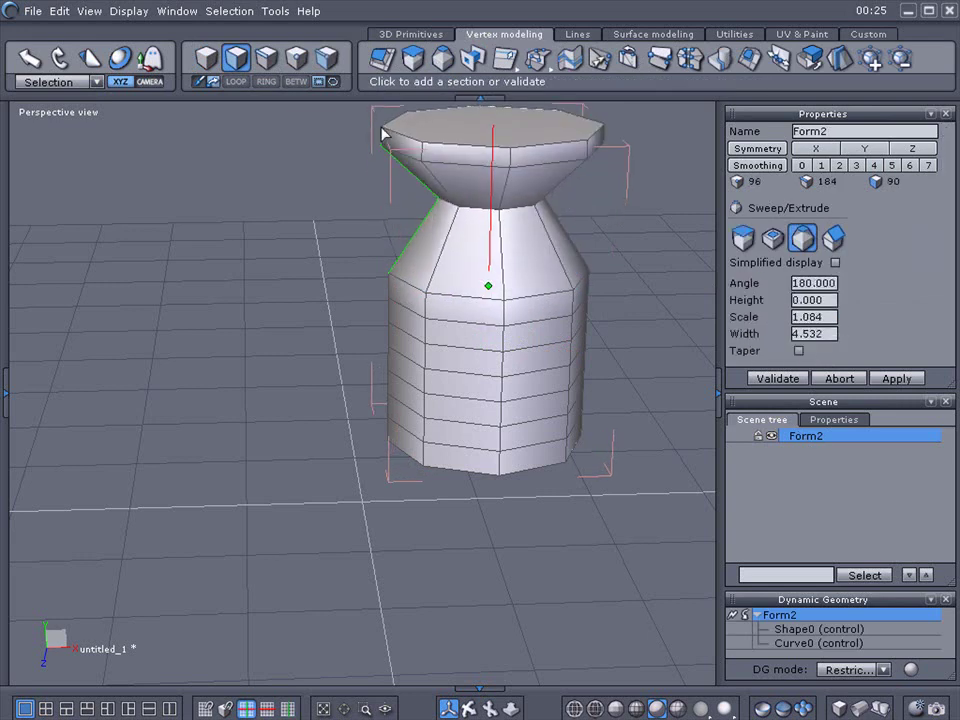
{"action": "key", "text": "Return"}
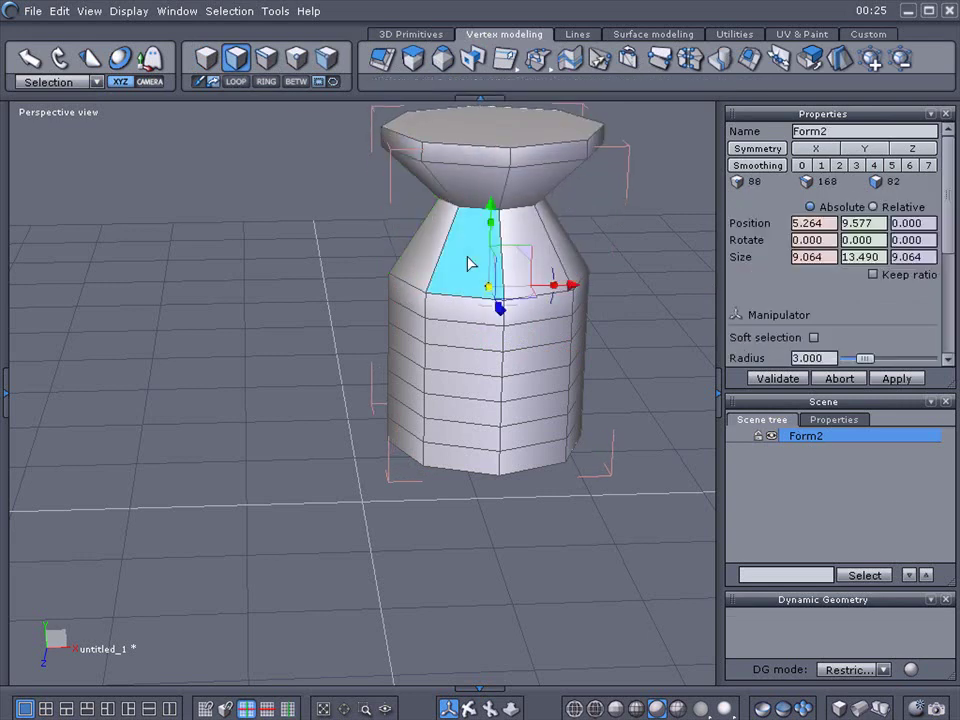
Step: Toggle the bottle shape's smoothing between levels 3 and 0, and undo both the smoothing and the extrusion
{"action": "left_click", "coordinate": [856, 165]}
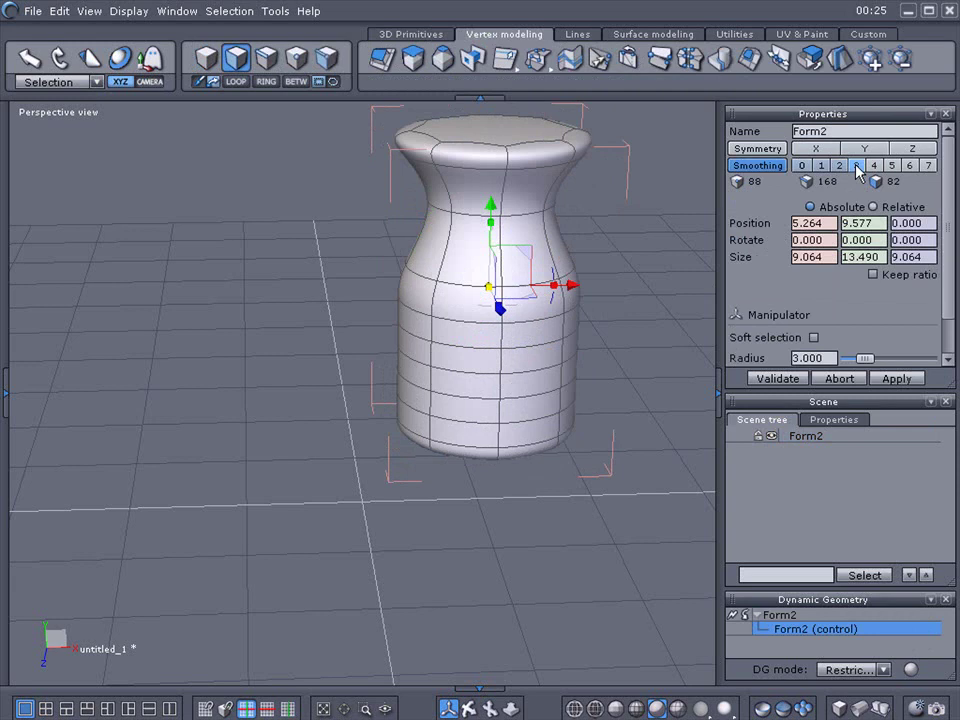
{"action": "left_click", "coordinate": [803, 165]}
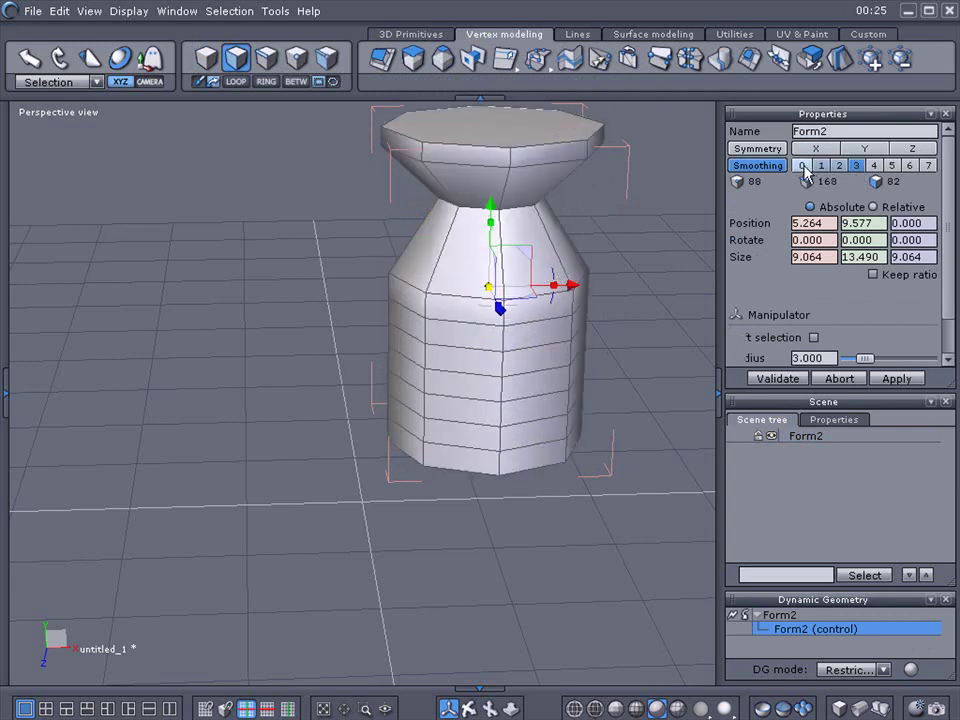
{"action": "left_click", "coordinate": [857, 166]}
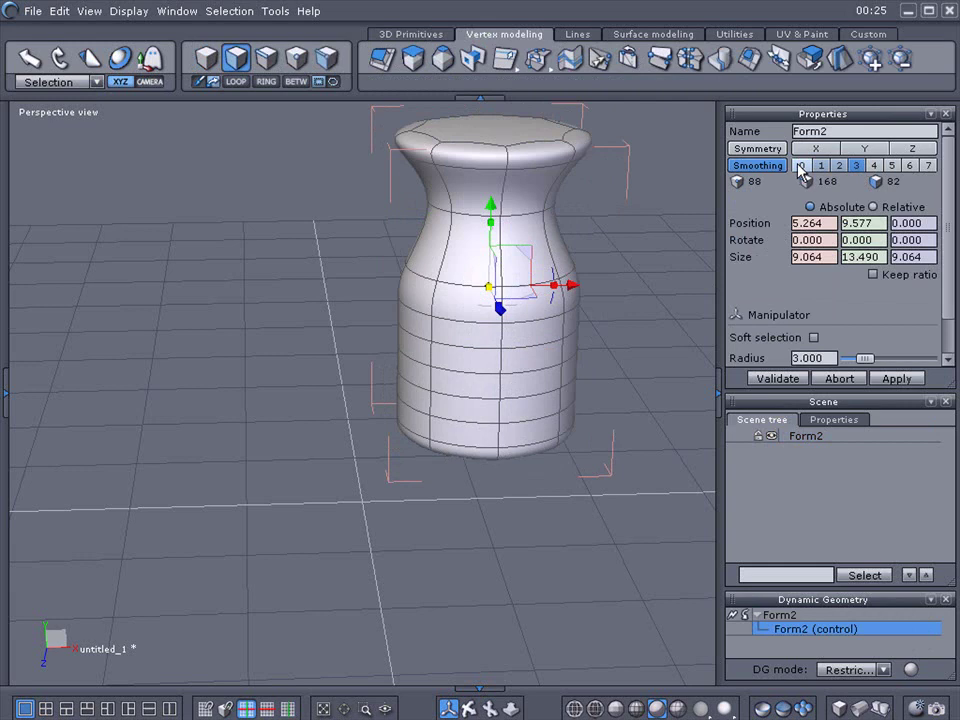
{"action": "left_click", "coordinate": [801, 166]}
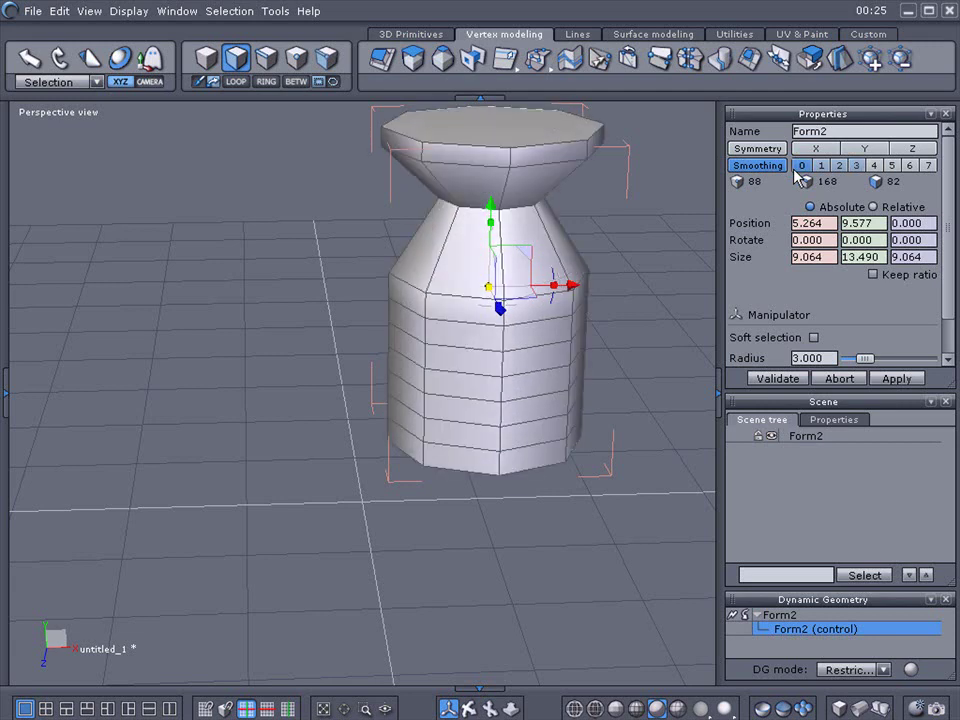
{"action": "key", "text": "ctrl+z"}
{"action": "key", "text": "ctrl+z"}
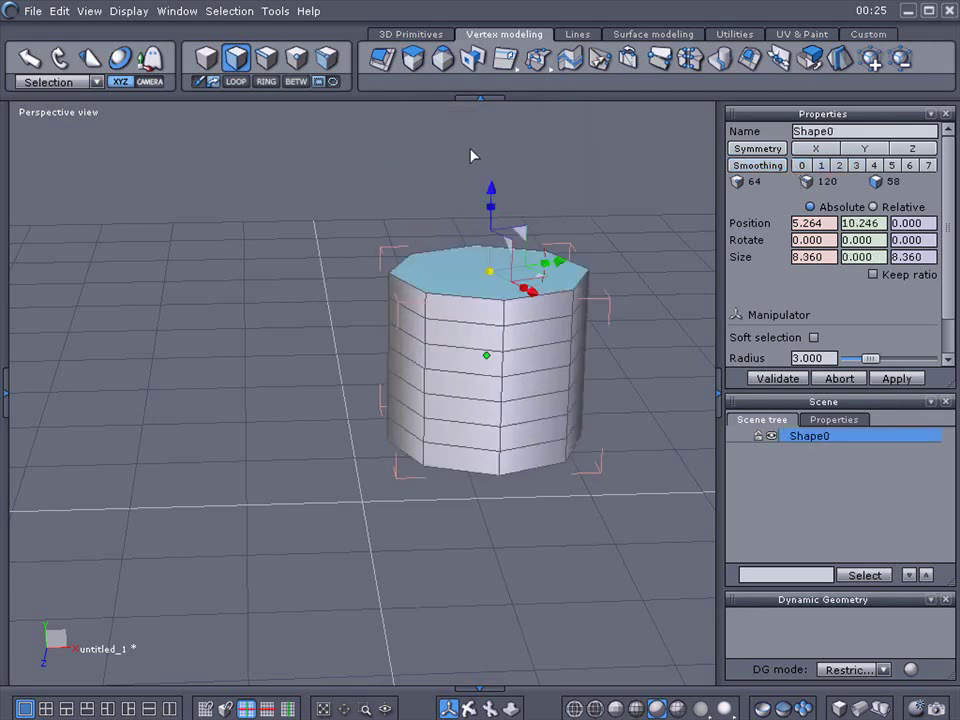
Step: Move the cylinder to about X 10.75, clone it, and move the linked clone to about X -8.59
{"action": "left_click", "coordinate": [206, 57]}
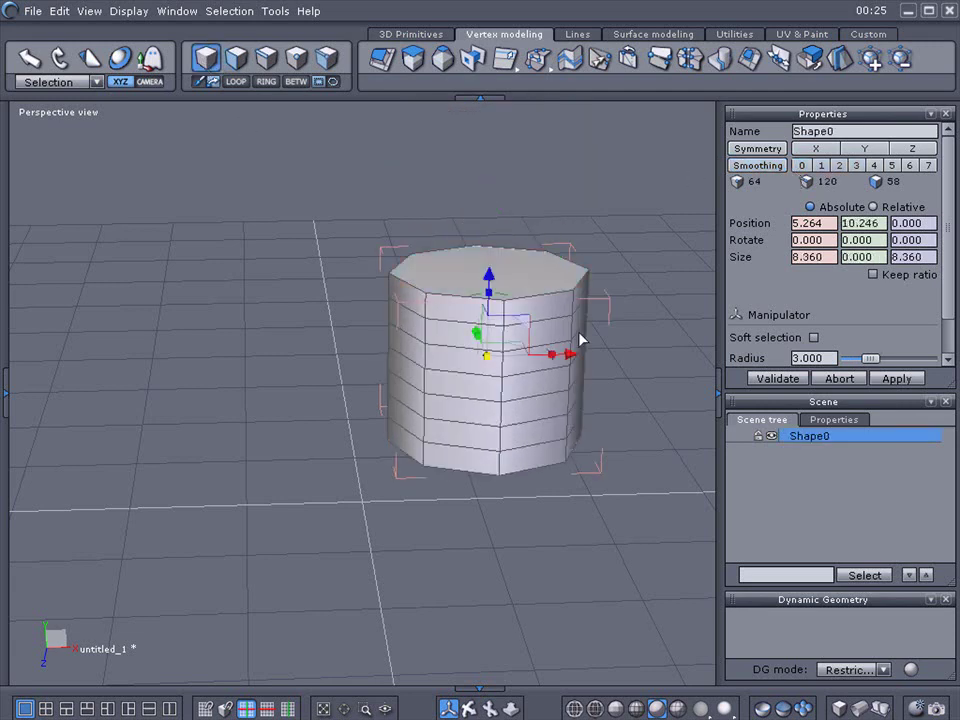
{"action": "left_click_drag", "start_coordinate": [572, 354], "coordinate": [701, 369]}
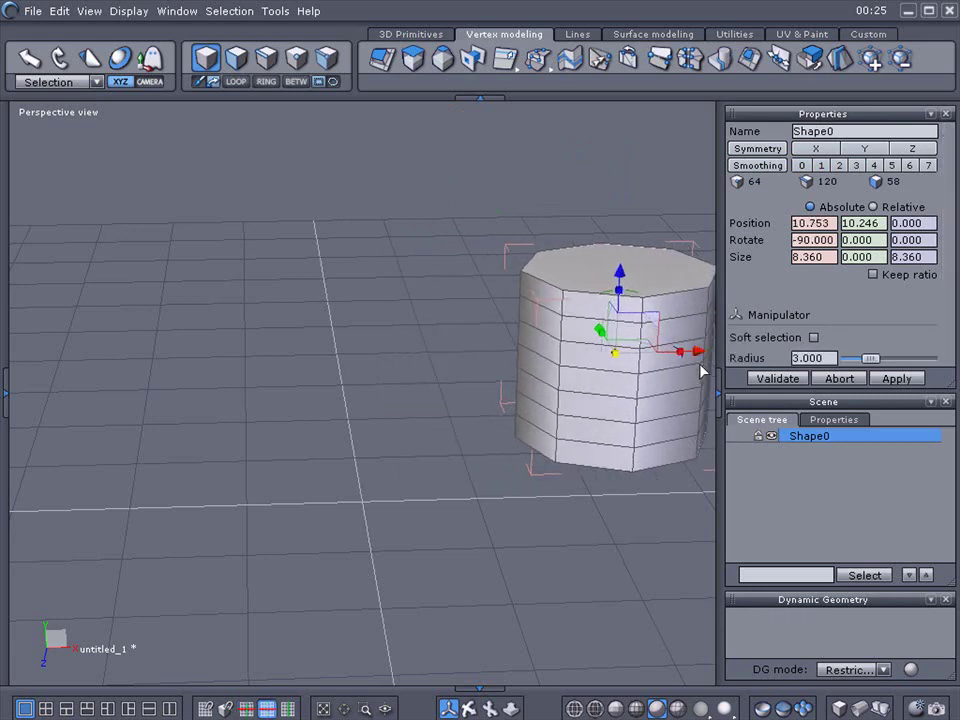
{"action": "left_click", "coordinate": [60, 11]}
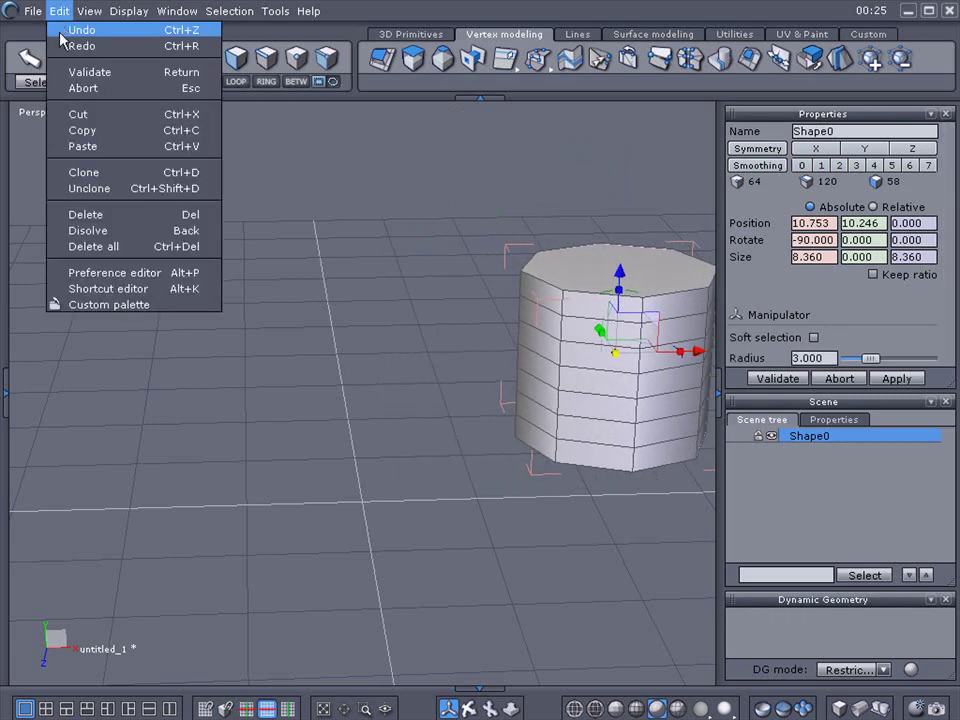
{"action": "left_click", "coordinate": [95, 174]}
{"action": "mouse_move", "coordinate": [690, 351]}
{"action": "left_mouse_down"}
{"action": "mouse_move", "coordinate": [228, 356]}
{"action": "mouse_move", "coordinate": [245, 356]}
{"action": "left_mouse_up"}
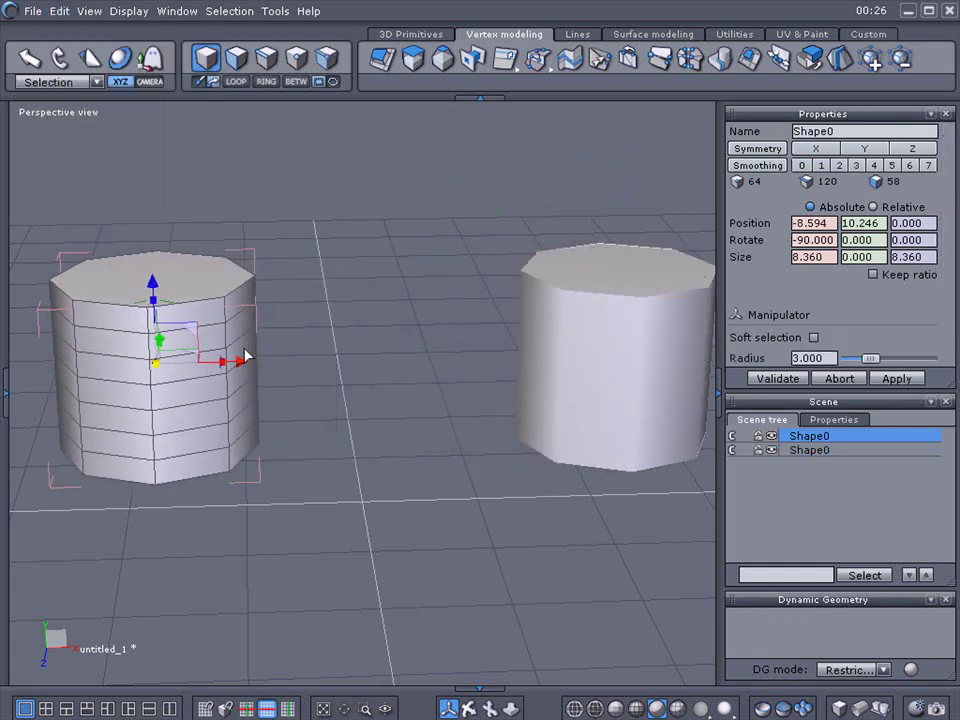
Step: Smooth the linked cylinders at level 3, and unlink them so that only the one at positive X keeps the smoothing
{"action": "left_click", "coordinate": [856, 166]}
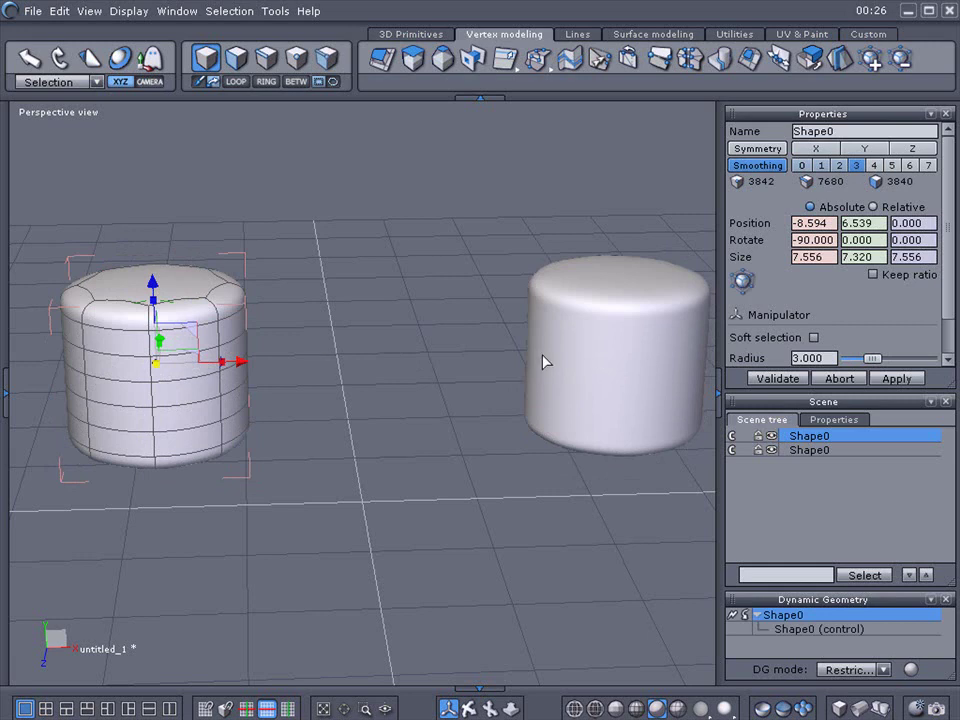
{"action": "left_click", "coordinate": [747, 614]}
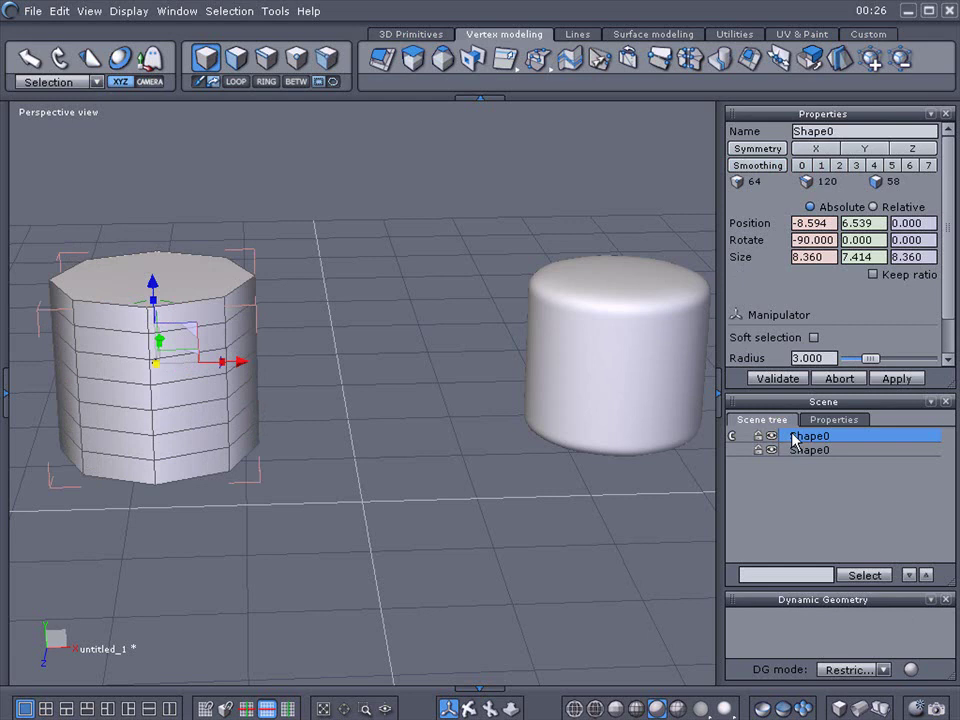
Step: Select each cylinder in turn to compare their smoothing, and check level 3 on the one at positive X
{"action": "left_click", "coordinate": [601, 362]}
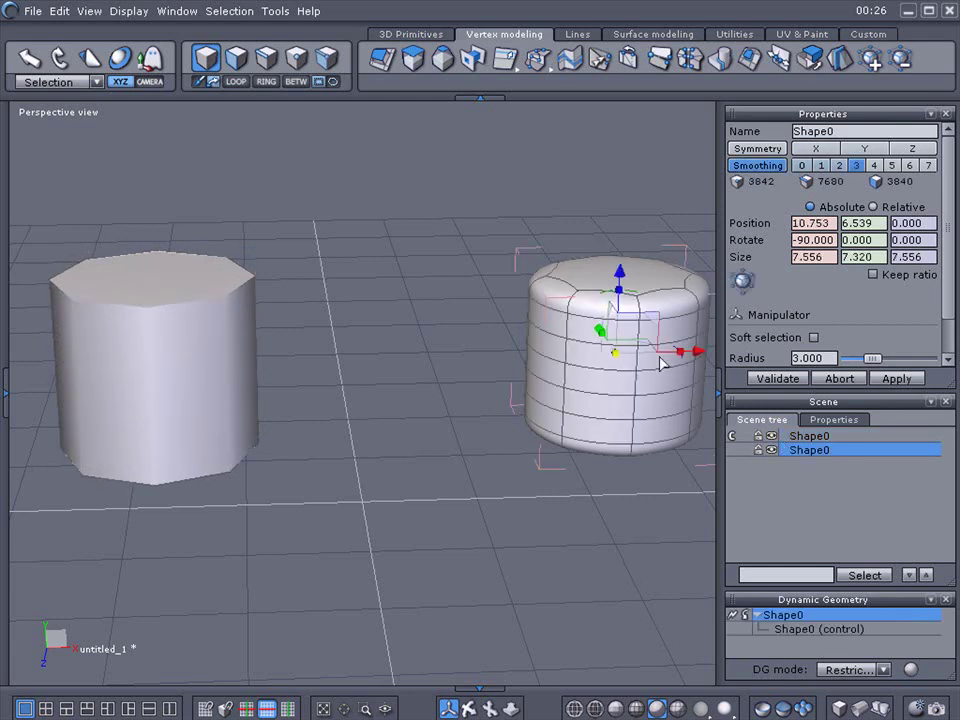
{"action": "left_click", "coordinate": [215, 360]}
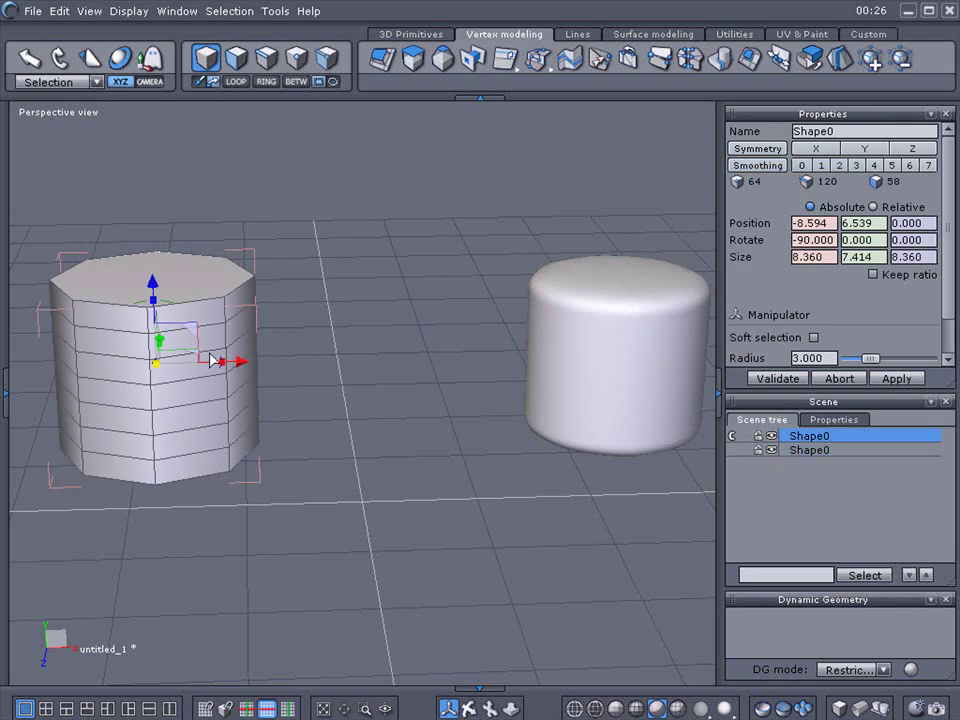
{"action": "left_click", "coordinate": [664, 336]}
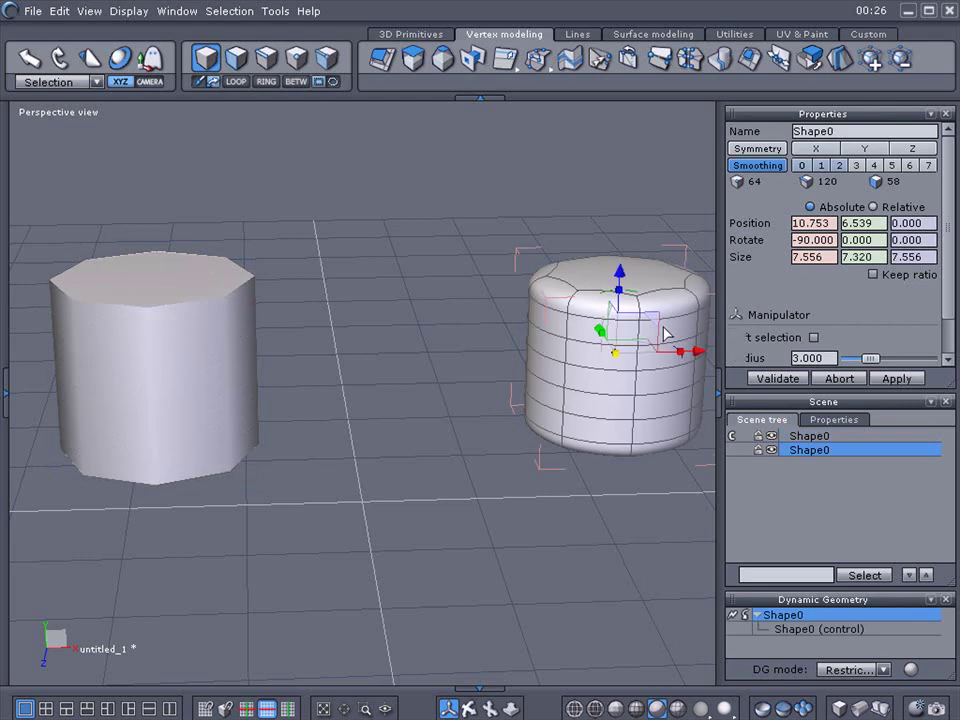
{"action": "left_click", "coordinate": [854, 166]}
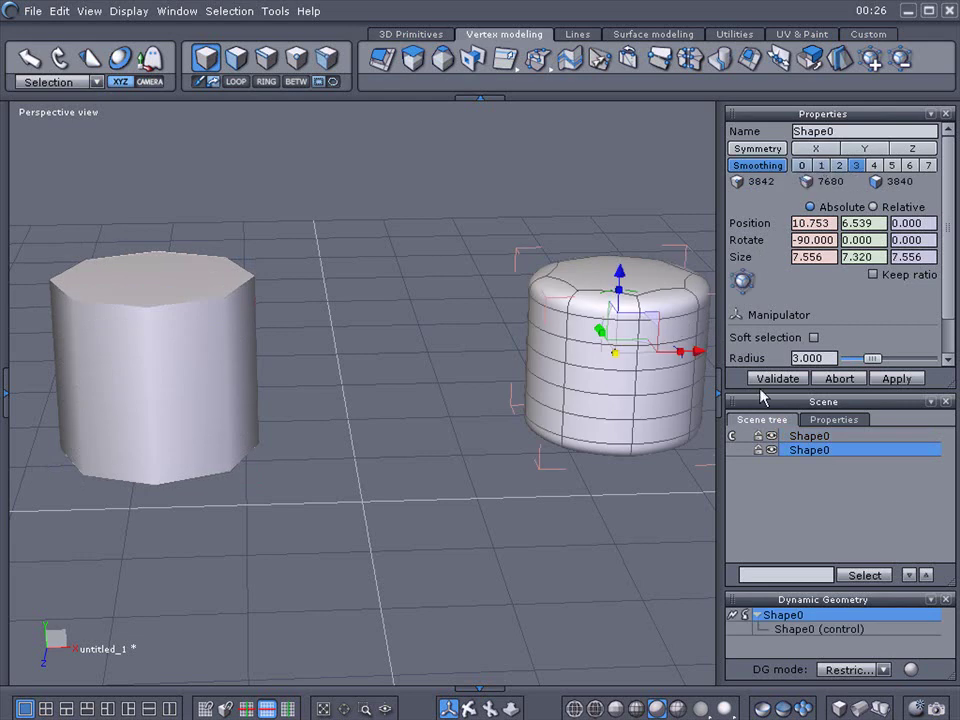
Step: Select three stacked side faces of the unsmoothed cylinder and extrude them outward into a straight block-shaped arm
{"action": "left_click", "coordinate": [717, 393]}
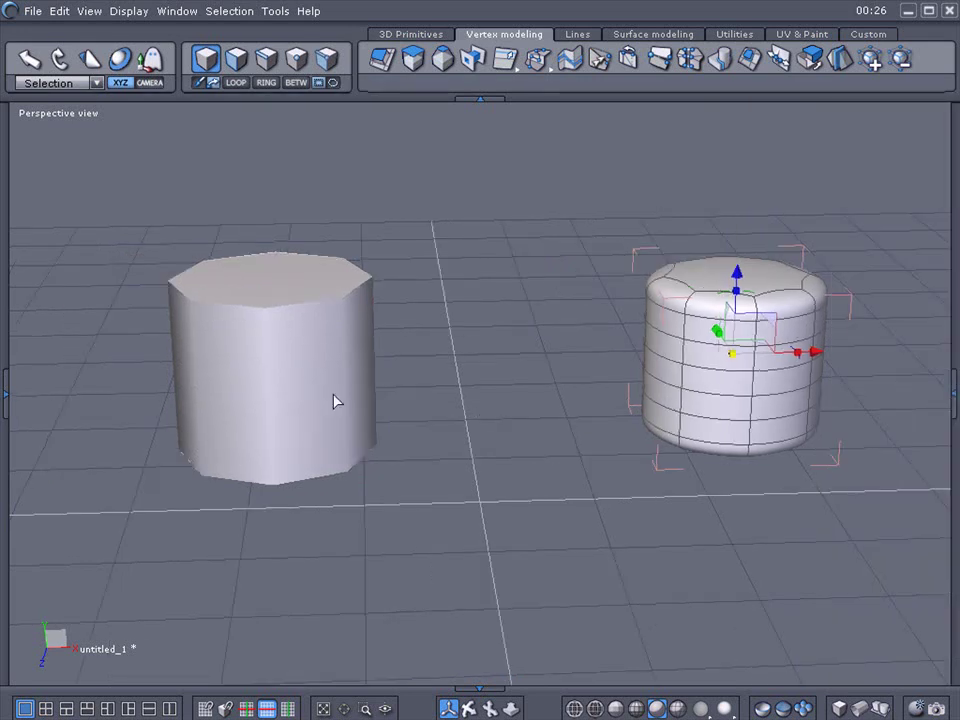
{"action": "left_click", "coordinate": [300, 386]}
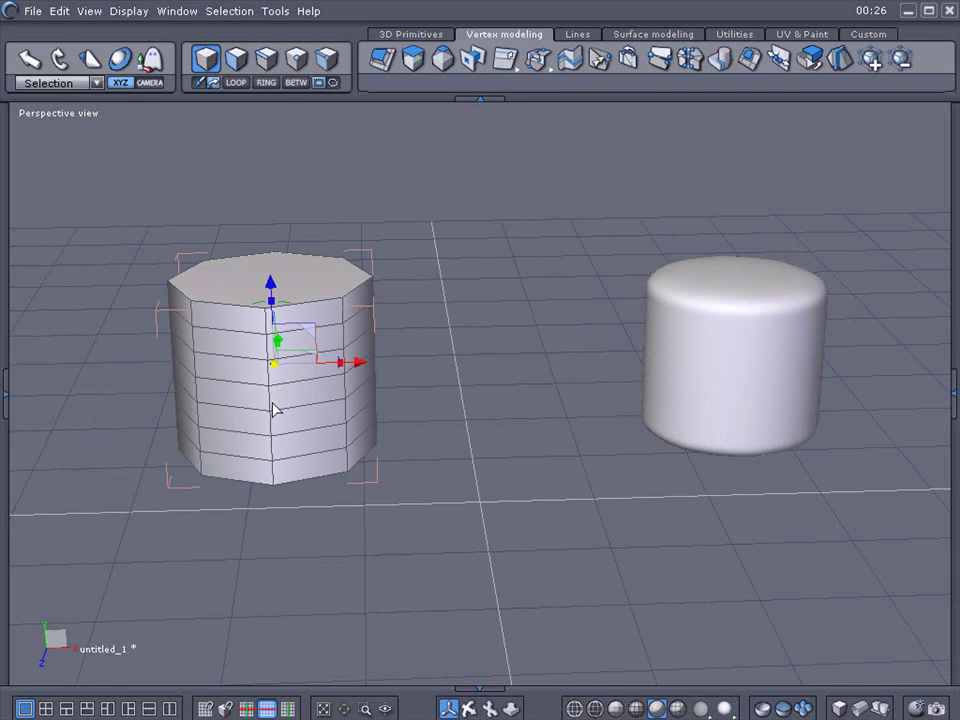
{"action": "left_click", "coordinate": [236, 60]}
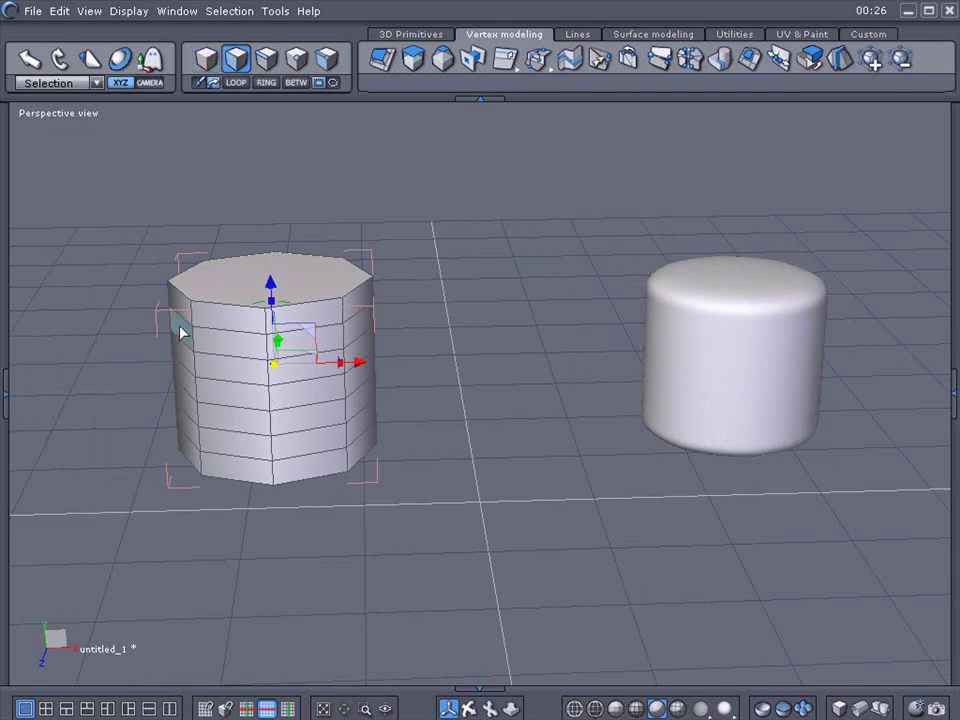
{"action": "left_click_drag", "start_coordinate": [183, 356], "coordinate": [184, 409]}
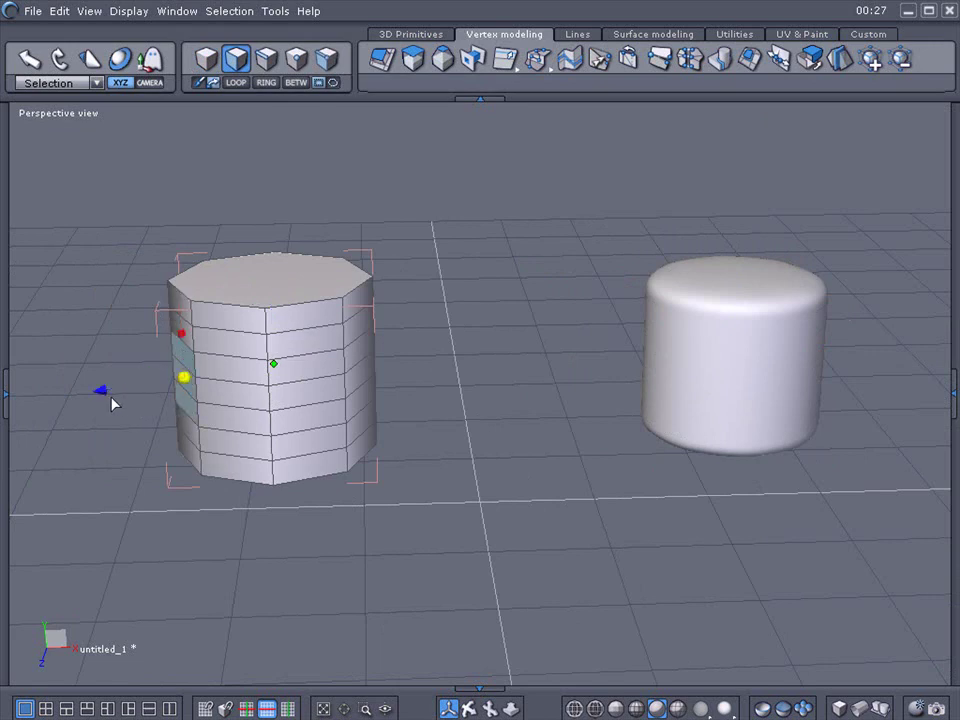
{"action": "left_click_drag", "start_coordinate": [103, 389], "coordinate": [91, 393], "text": "ctrl"}
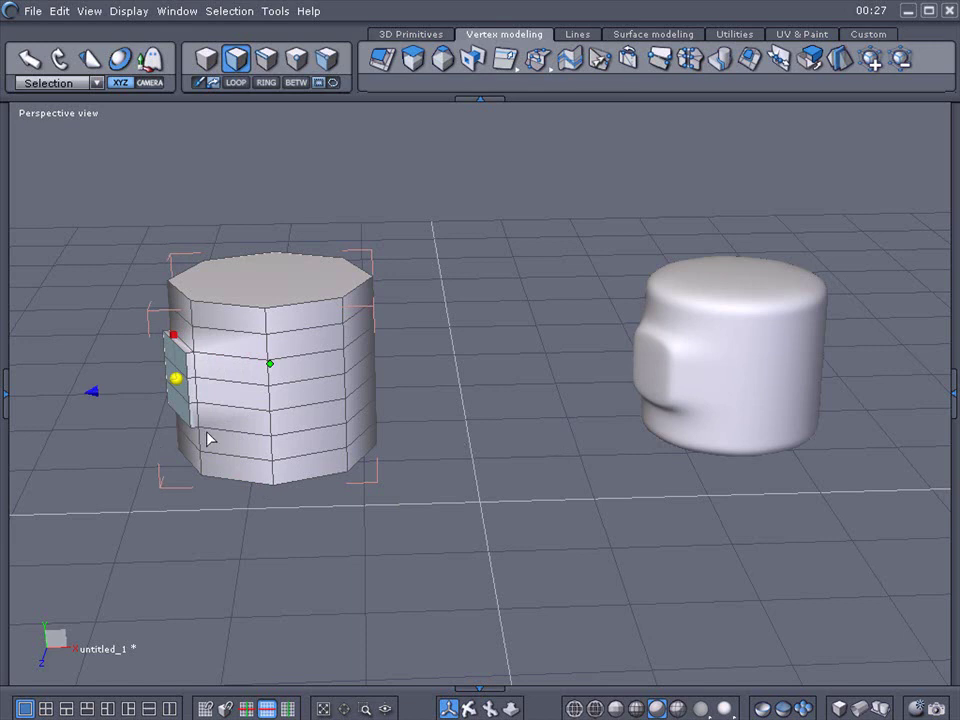
{"action": "left_click_drag", "start_coordinate": [93, 393], "coordinate": [8, 400]}
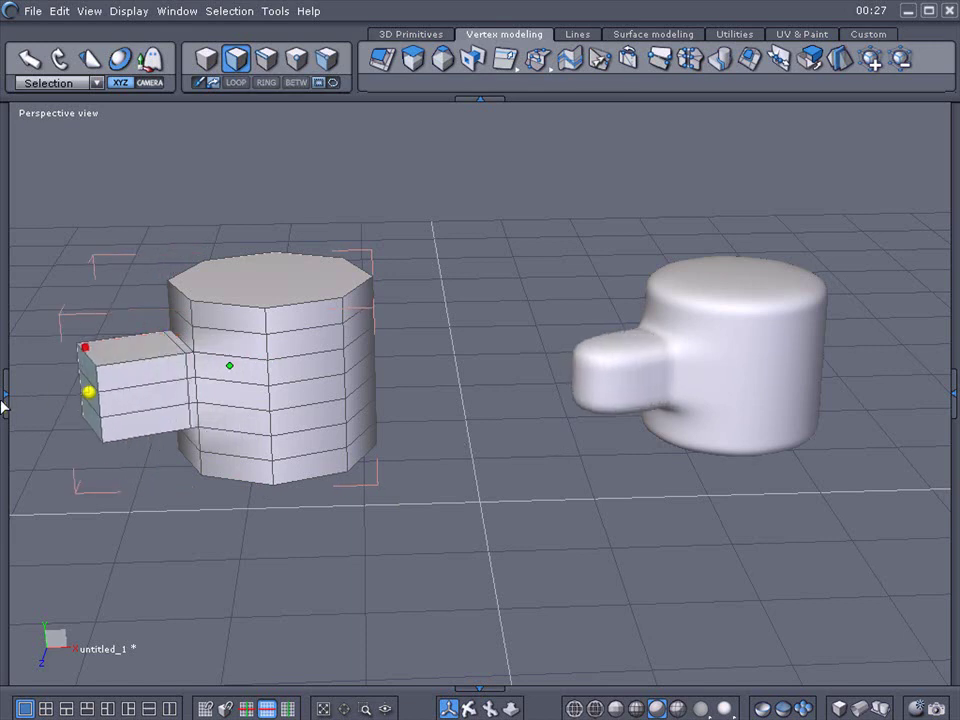
{"action": "left_click", "coordinate": [5, 395]}
{"action": "left_click", "coordinate": [237, 400]}
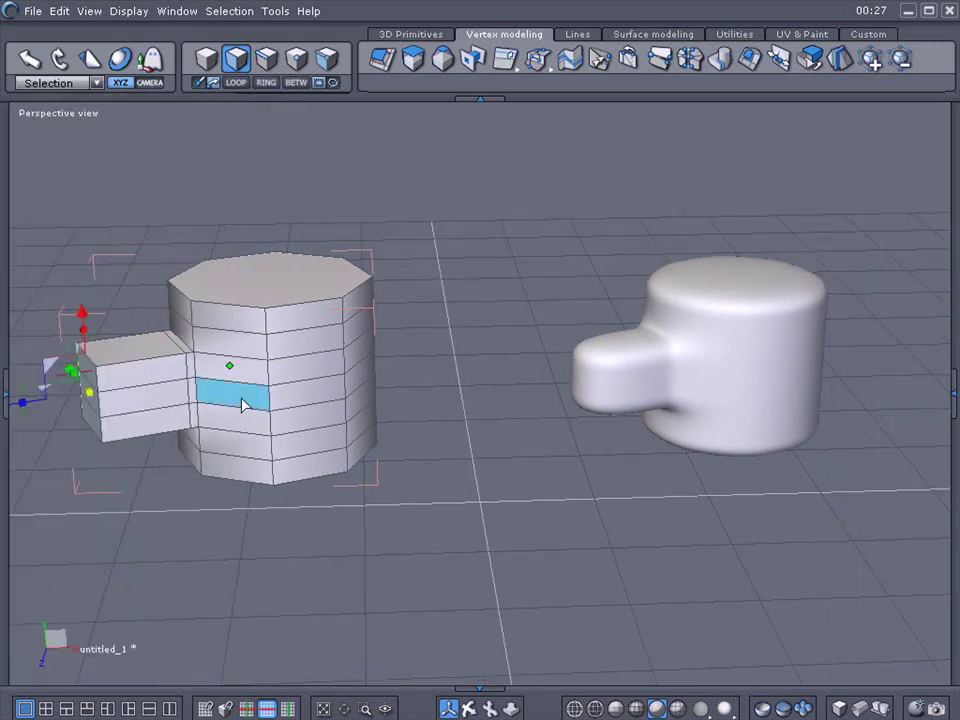
Step: Extend the arm with two more extruded sections, rotating the end faces before the last one so the arm bends
{"action": "scroll", "coordinate": [244, 439], "scroll_direction": "down", "scroll_amount": 5}
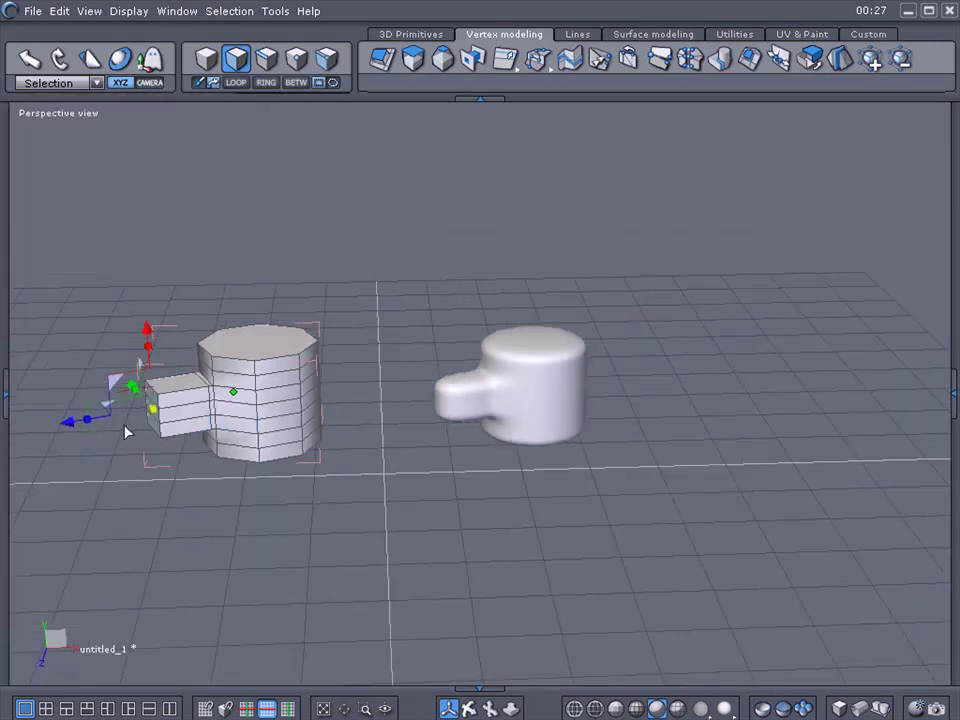
{"action": "left_click_drag", "start_coordinate": [70, 420], "coordinate": [25, 426], "text": "ctrl"}
{"action": "middle_click_drag", "start_coordinate": [388, 636], "coordinate": [365, 530]}
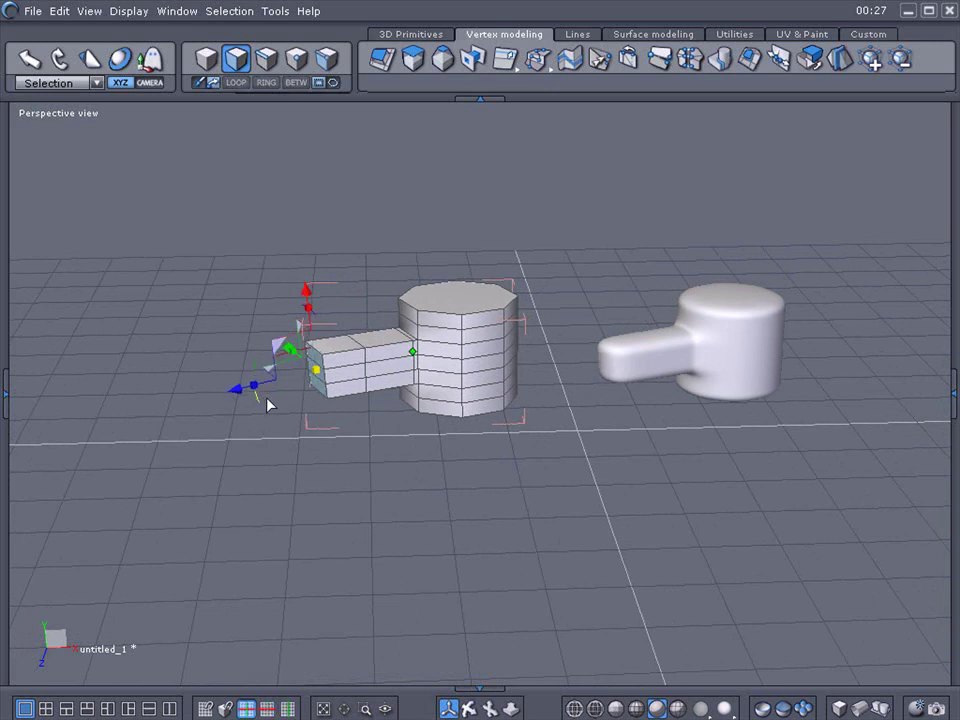
{"action": "mouse_move", "coordinate": [469, 708]}
{"action": "left_mouse_down"}
{"action": "mouse_move", "coordinate": [490, 700]}
{"action": "mouse_move", "coordinate": [475, 710]}
{"action": "left_mouse_up"}
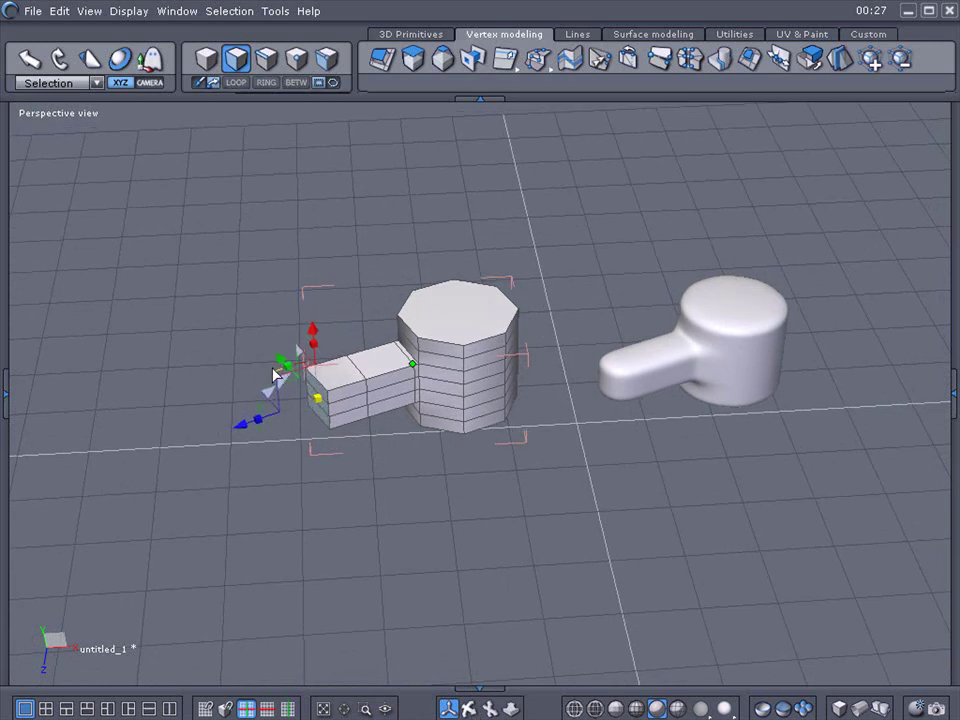
{"action": "left_click_drag", "start_coordinate": [274, 374], "coordinate": [266, 384]}
{"action": "left_click_drag", "start_coordinate": [253, 439], "coordinate": [221, 471]}
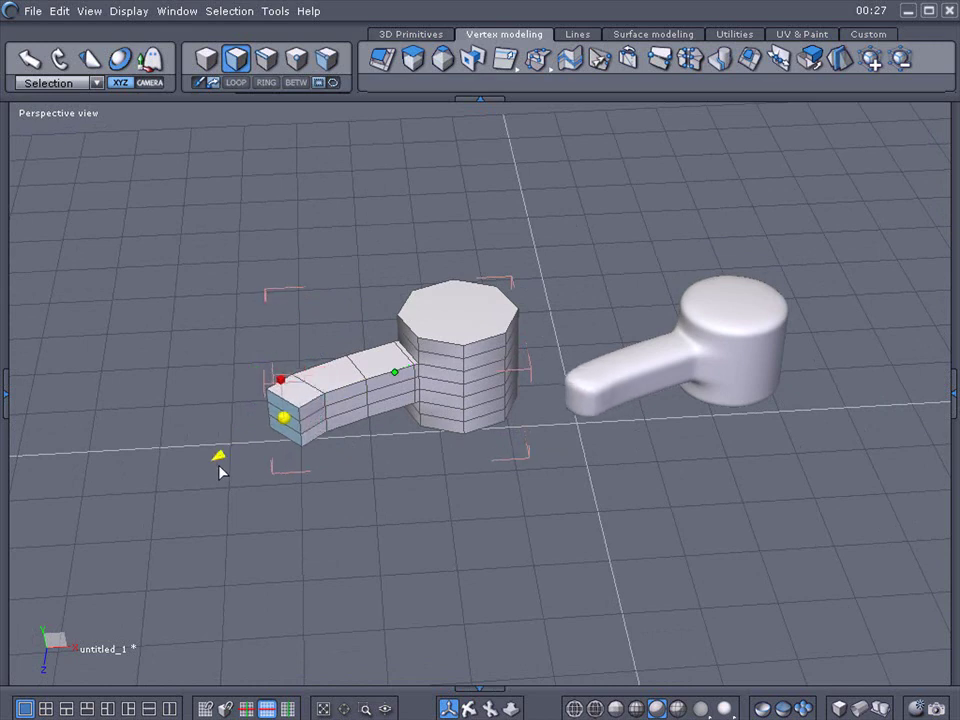
Step: Select the faces on the inner side of the arm's last section and pull them outward to widen the tip
{"action": "left_click", "coordinate": [310, 428]}
{"action": "left_click", "coordinate": [310, 430]}
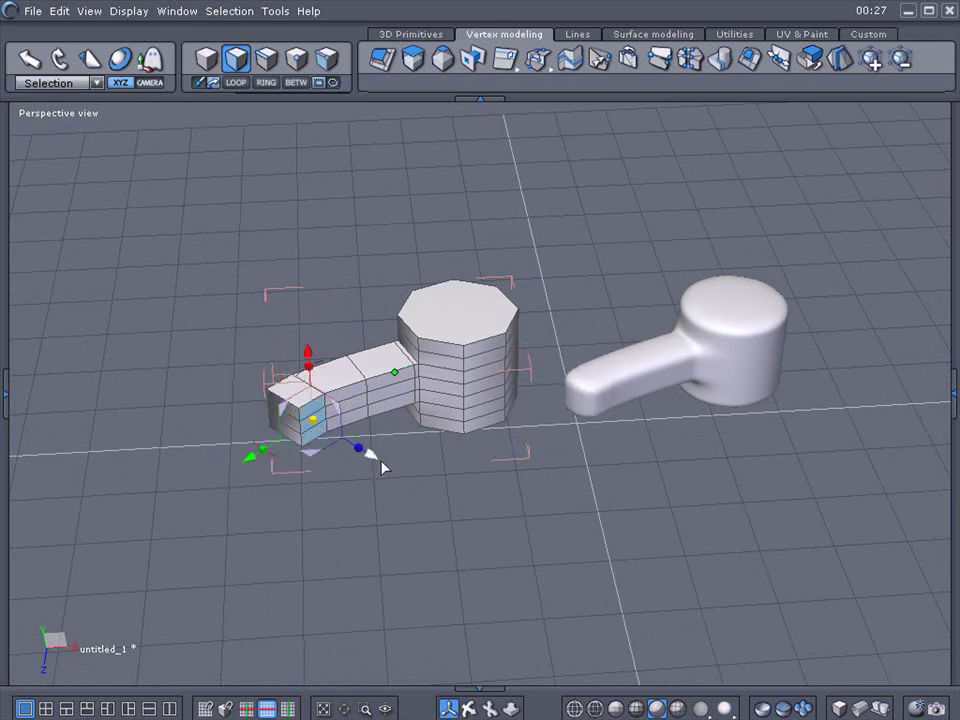
{"action": "left_click_drag", "start_coordinate": [375, 462], "coordinate": [395, 466]}
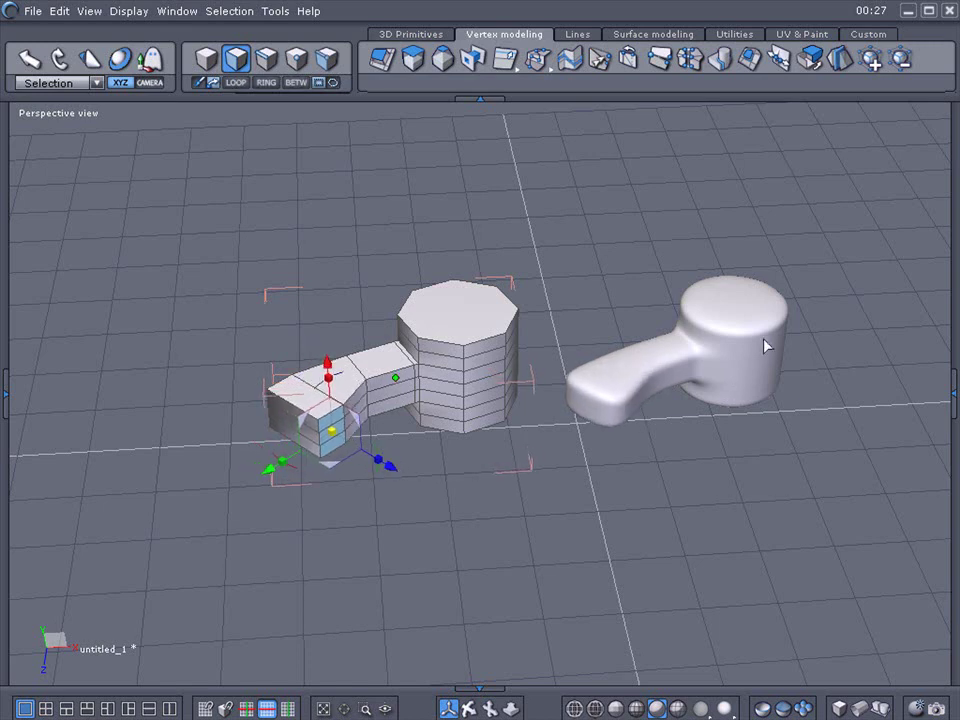
Step: Move the whole unsmoothed shape along X, farther away from the smoothed clone
{"action": "left_click", "coordinate": [208, 58]}
{"action": "left_click_drag", "start_coordinate": [481, 375], "coordinate": [295, 383]}
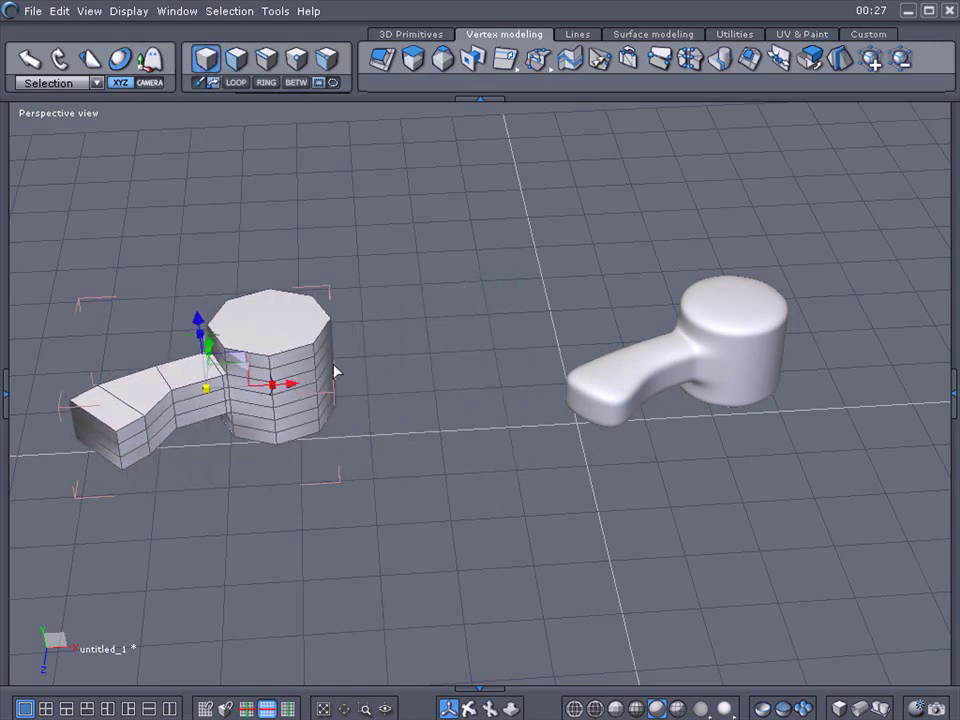
{"action": "left_click_drag", "start_coordinate": [468, 708], "coordinate": [396, 516]}
Step: Select three stacked faces on the cylinder's opposite side and extrude them outward in two sections as a second arm
{"action": "left_click", "coordinate": [236, 58]}
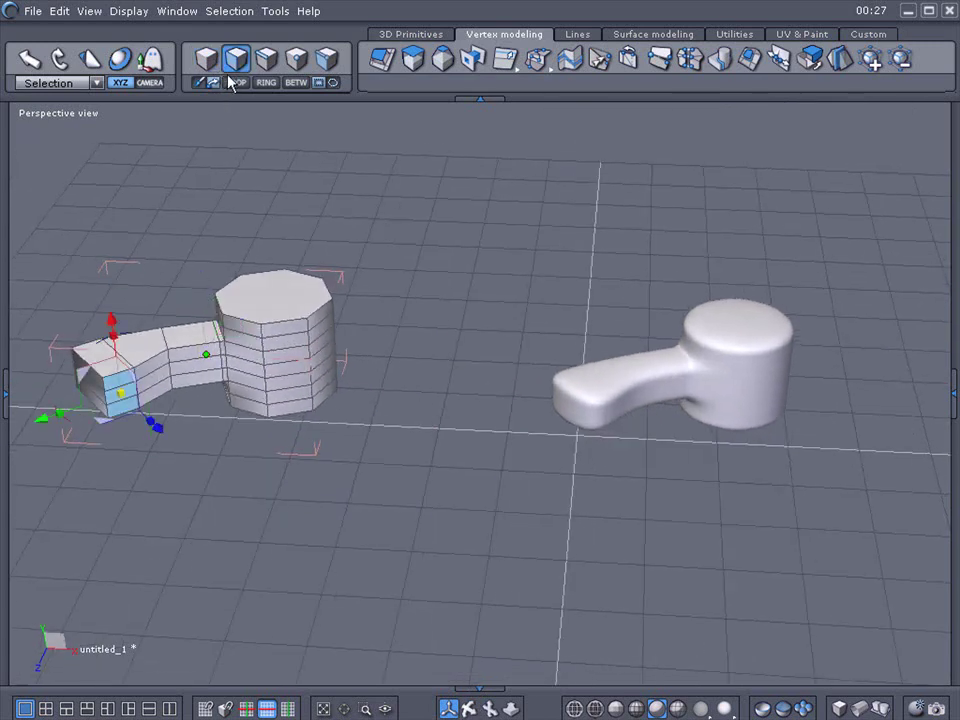
{"action": "left_click", "coordinate": [327, 360]}
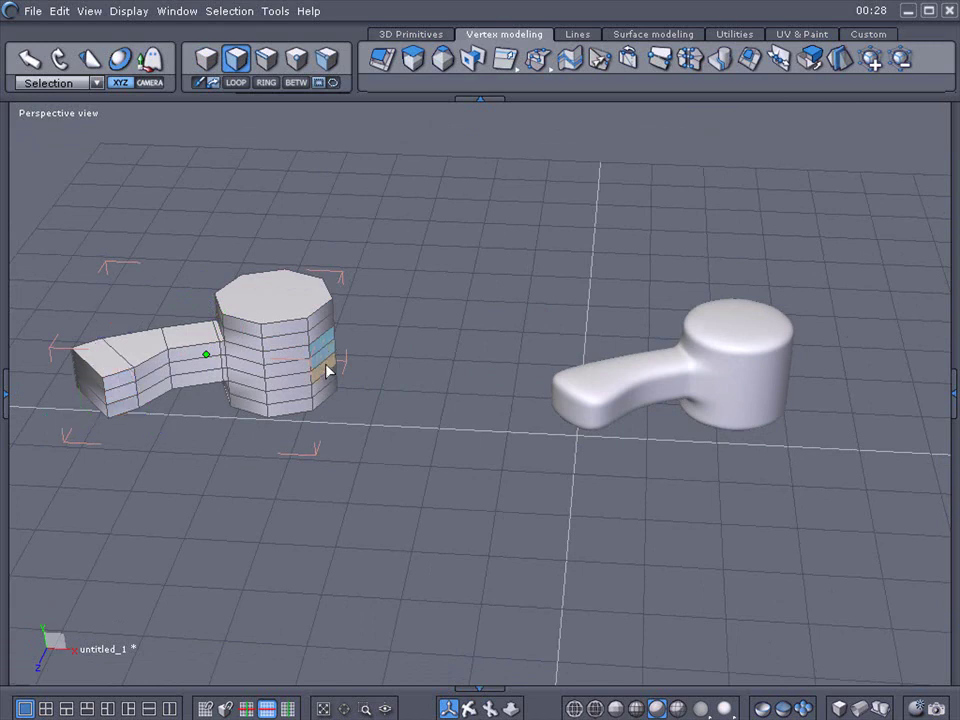
{"action": "left_click_drag", "start_coordinate": [326, 371], "coordinate": [487, 401]}
Step: Extrude the front faces of the second arm's end section slightly and rotate them toward the first arm
{"action": "left_click", "coordinate": [383, 402]}
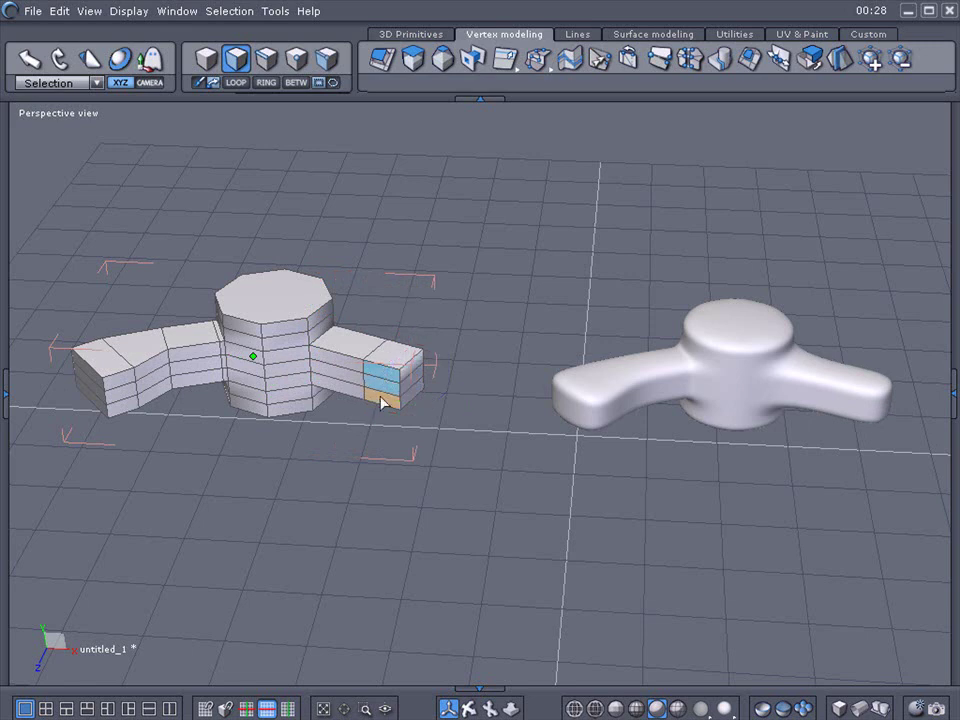
{"action": "left_click", "coordinate": [383, 402]}
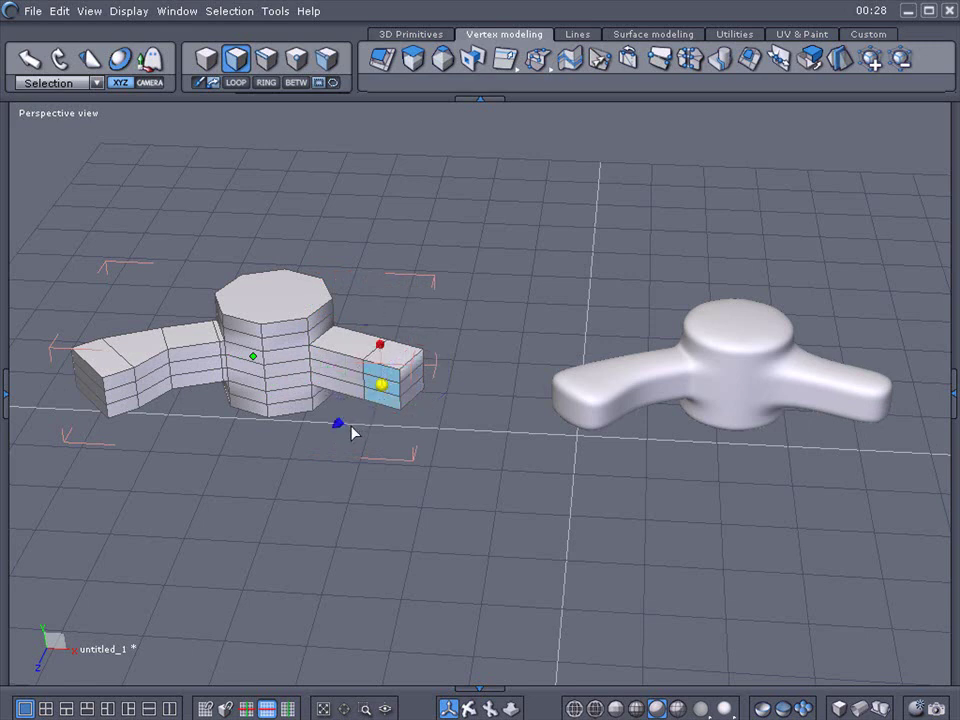
{"action": "left_click_drag", "start_coordinate": [338, 428], "coordinate": [330, 430]}
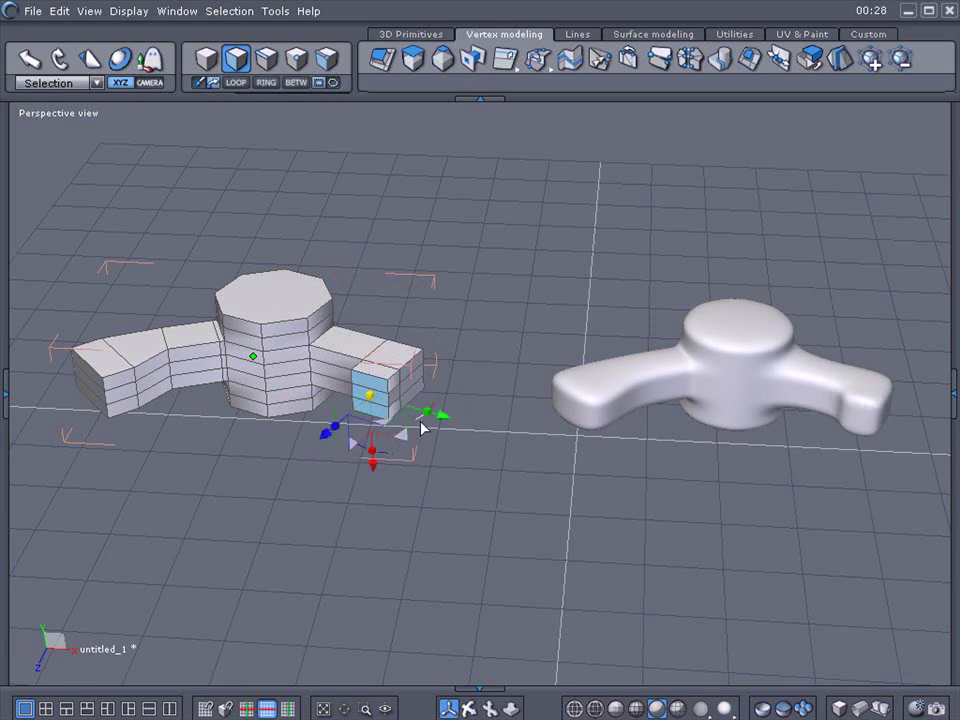
{"action": "left_click_drag", "start_coordinate": [422, 426], "coordinate": [396, 432]}
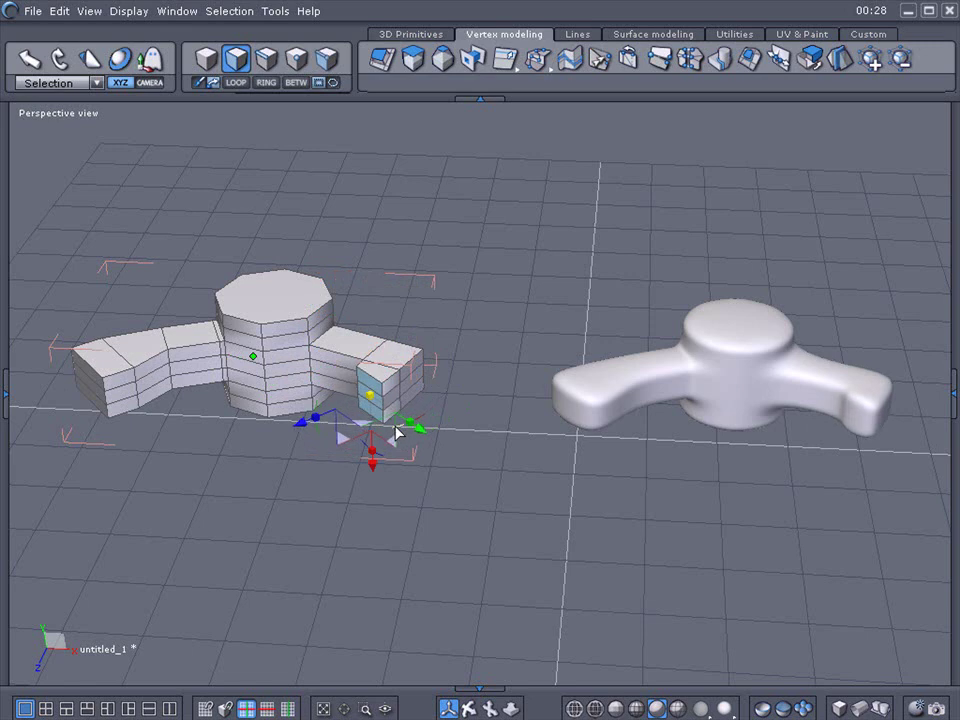
Step: Add the matching end faces of the first arm to the selection and bridge the two arms
{"action": "left_click", "coordinate": [127, 393], "text": "shift"}
{"action": "left_click", "coordinate": [121, 407], "text": "shift"}
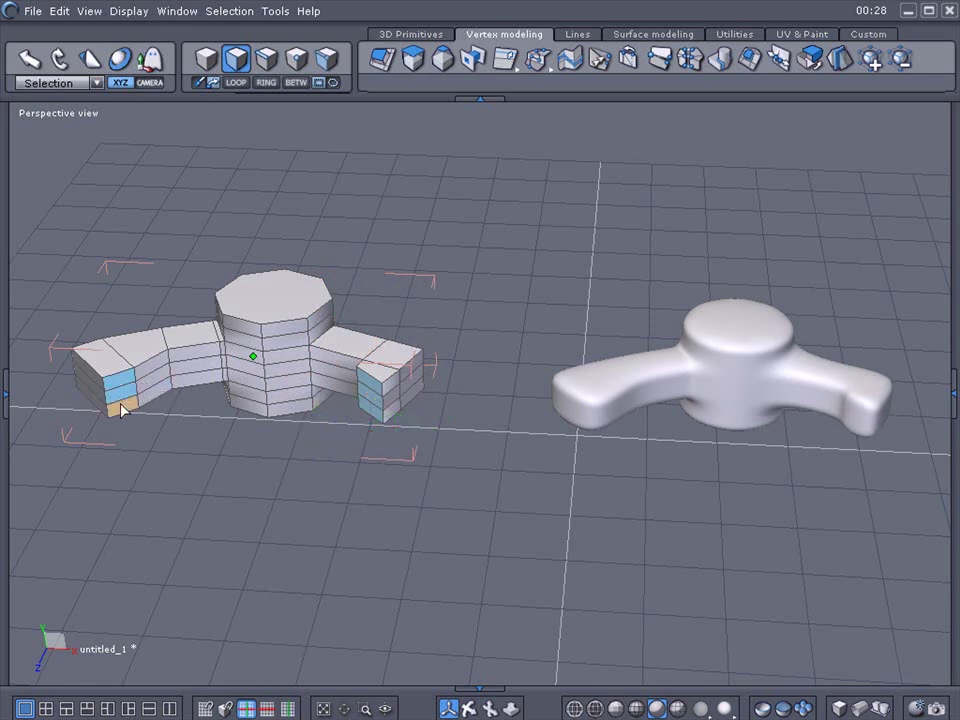
{"action": "left_click", "coordinate": [474, 60]}
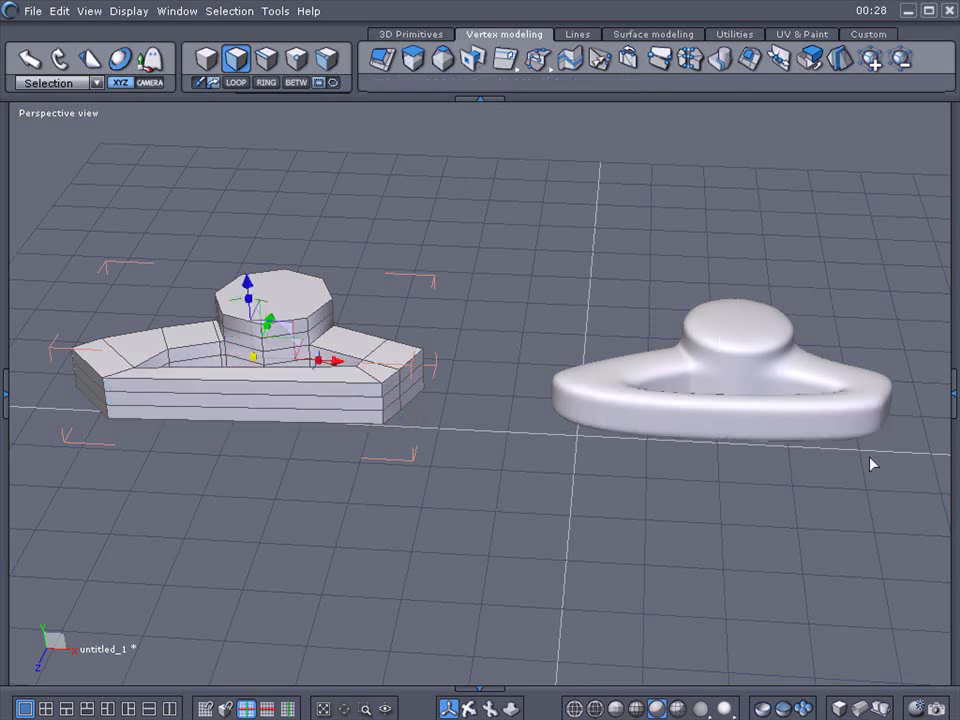
Step: Select the ring of long edges along the bridge and connect them with a new edge loop across its middle
{"action": "left_click", "coordinate": [266, 57]}
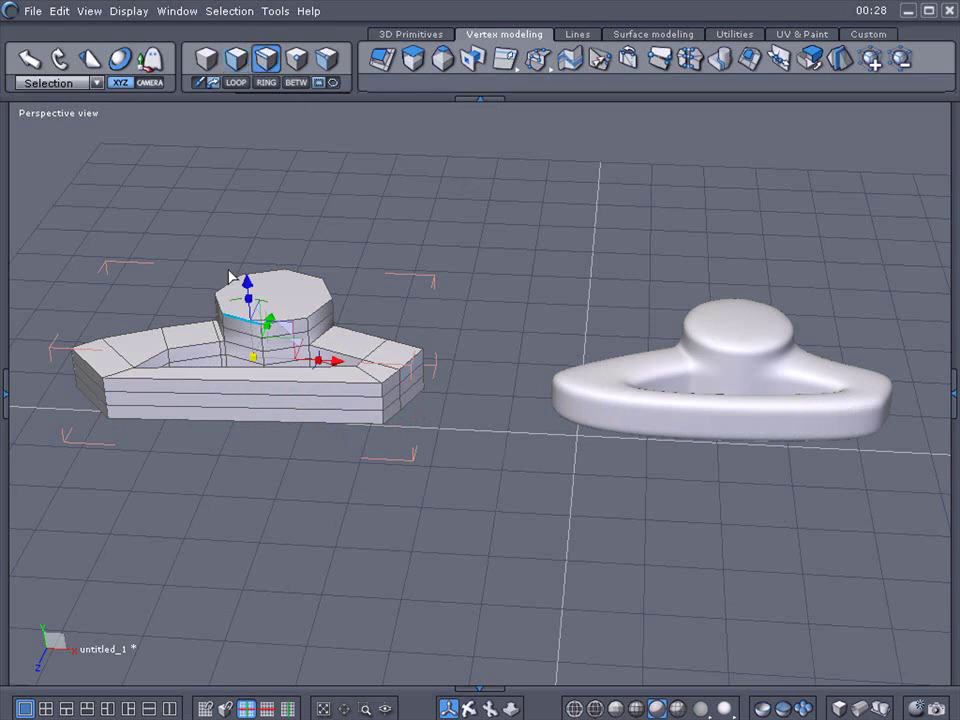
{"action": "double_click", "coordinate": [225, 389]}
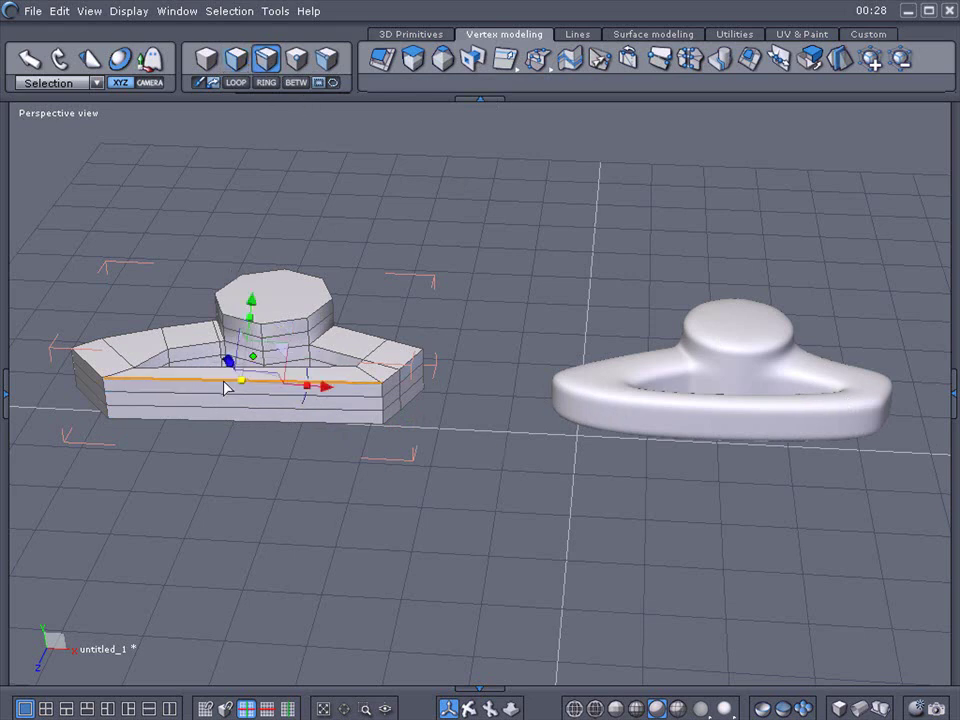
{"action": "left_click", "coordinate": [263, 84]}
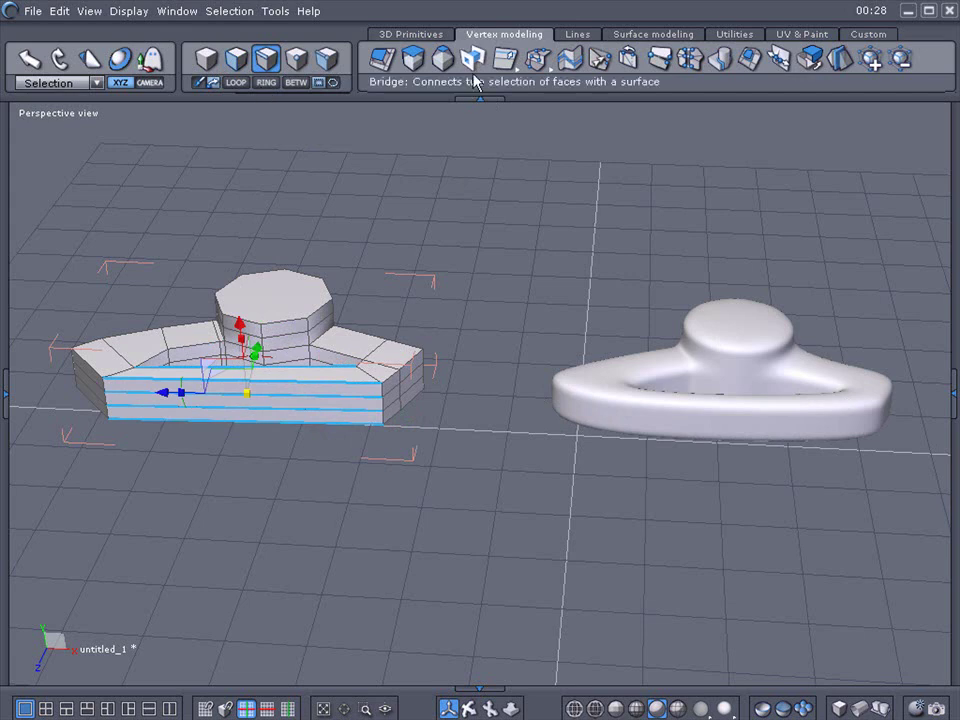
{"action": "left_click", "coordinate": [570, 62]}
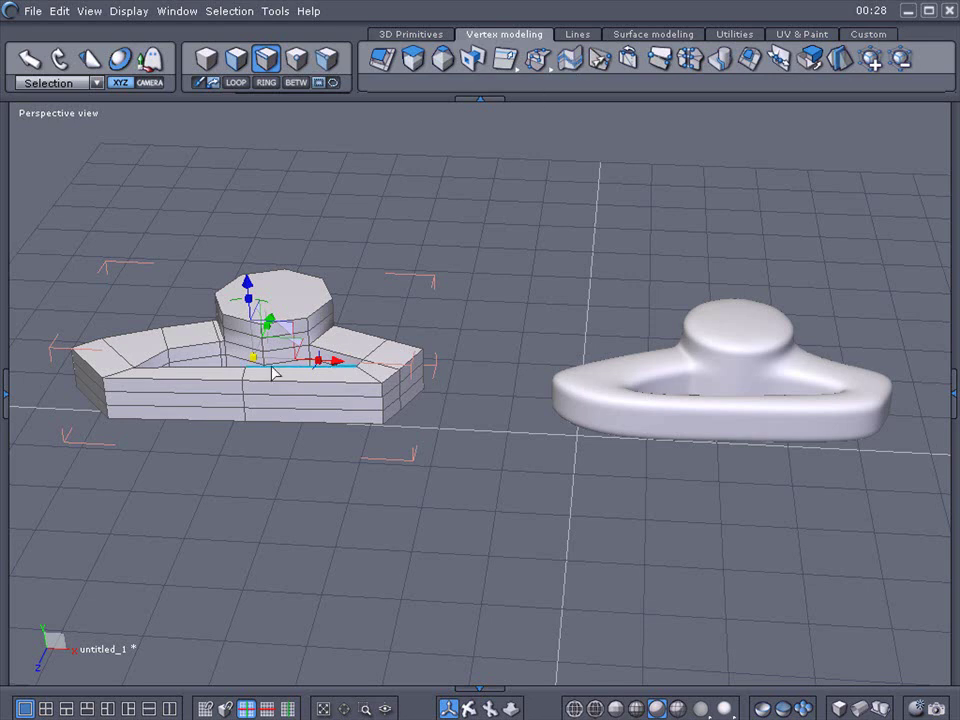
Step: Select the bridge's middle edge loop and pull it outward, away from the cylinder, to form a corner
{"action": "left_click", "coordinate": [243, 390]}
{"action": "left_click", "coordinate": [235, 83]}
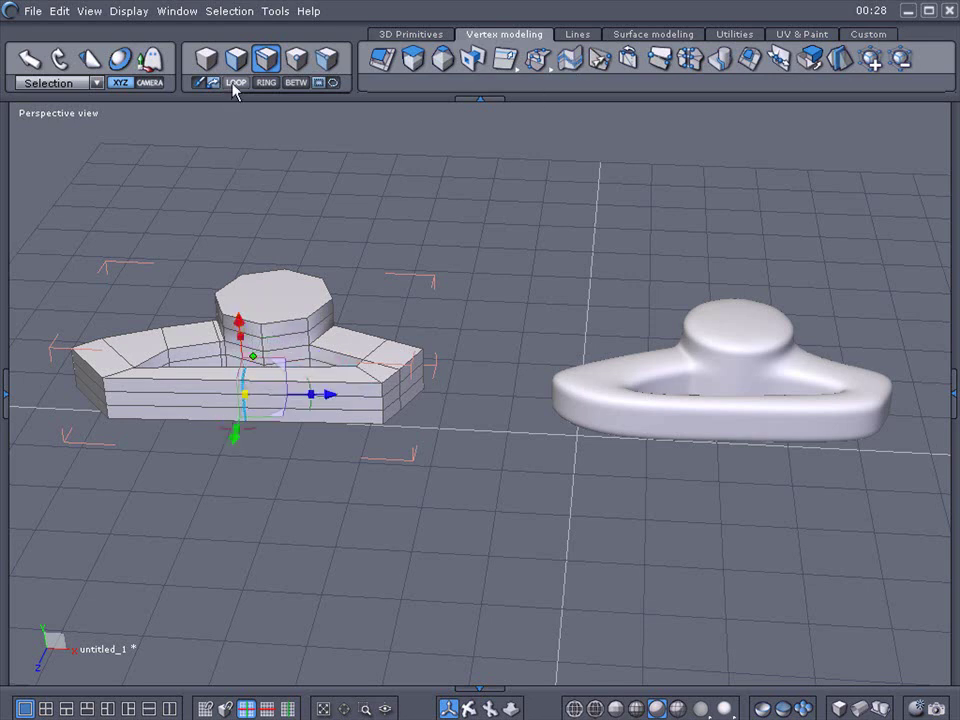
{"action": "left_click_drag", "start_coordinate": [230, 447], "coordinate": [217, 466]}
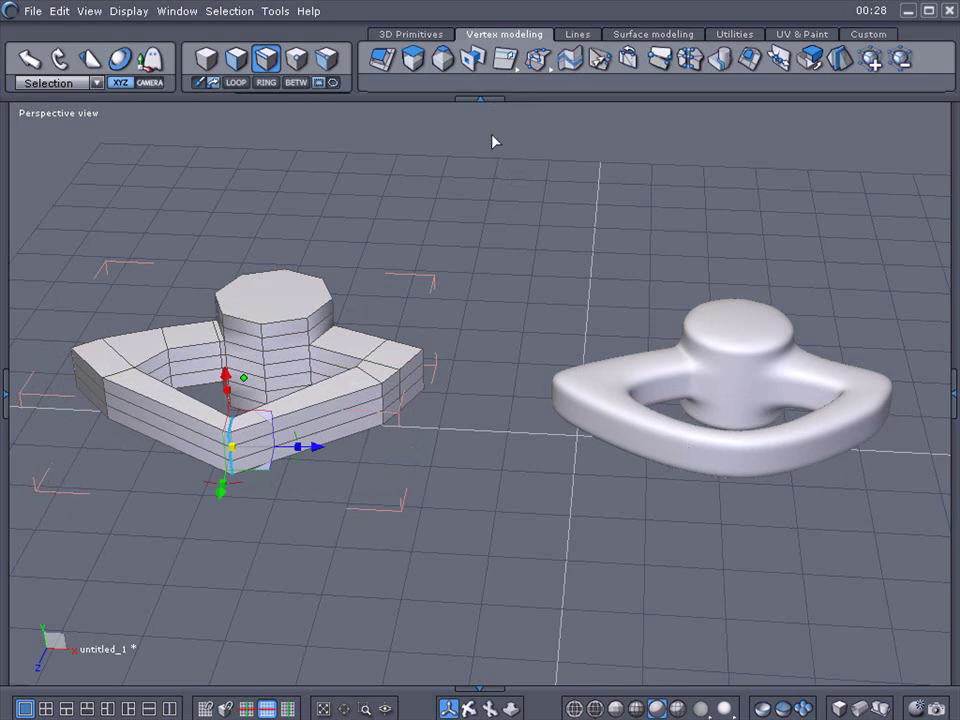
Step: Shift the corner's edge loop sideways toward the second arm and pull it farther outward from the cylinder
{"action": "left_click", "coordinate": [498, 66]}
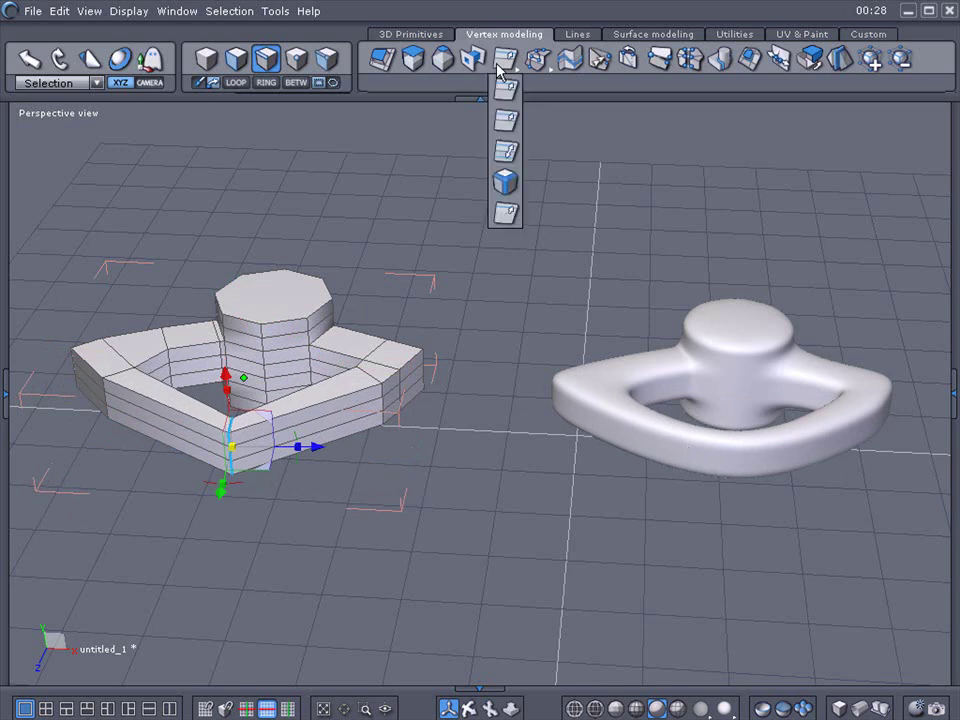
{"action": "left_click", "coordinate": [506, 215]}
{"action": "left_click_drag", "start_coordinate": [231, 455], "coordinate": [263, 455]}
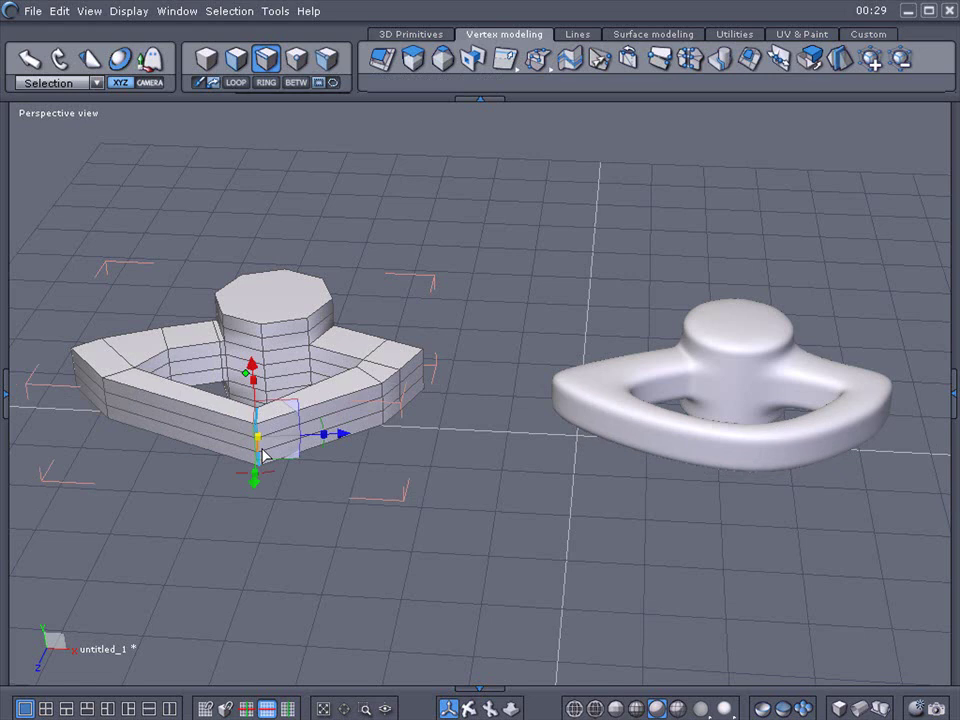
{"action": "left_click_drag", "start_coordinate": [257, 484], "coordinate": [258, 520]}
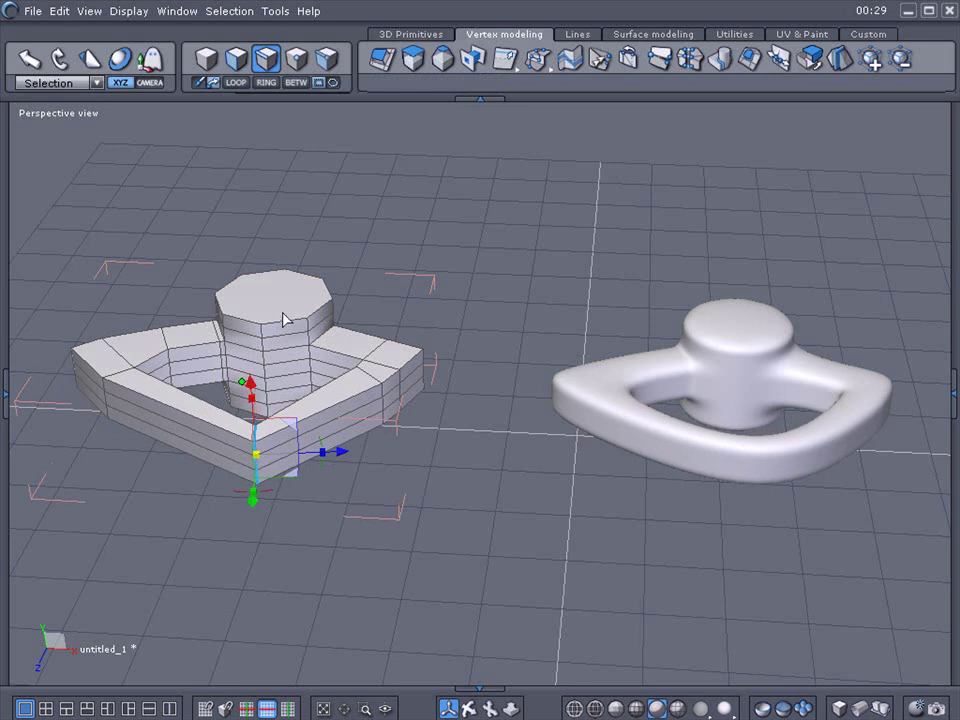
Step: Extrude the cylinder's top face upward by one short section using the sweep-style extrusion and validate it
{"action": "left_click", "coordinate": [237, 63]}
{"action": "left_click", "coordinate": [413, 58]}
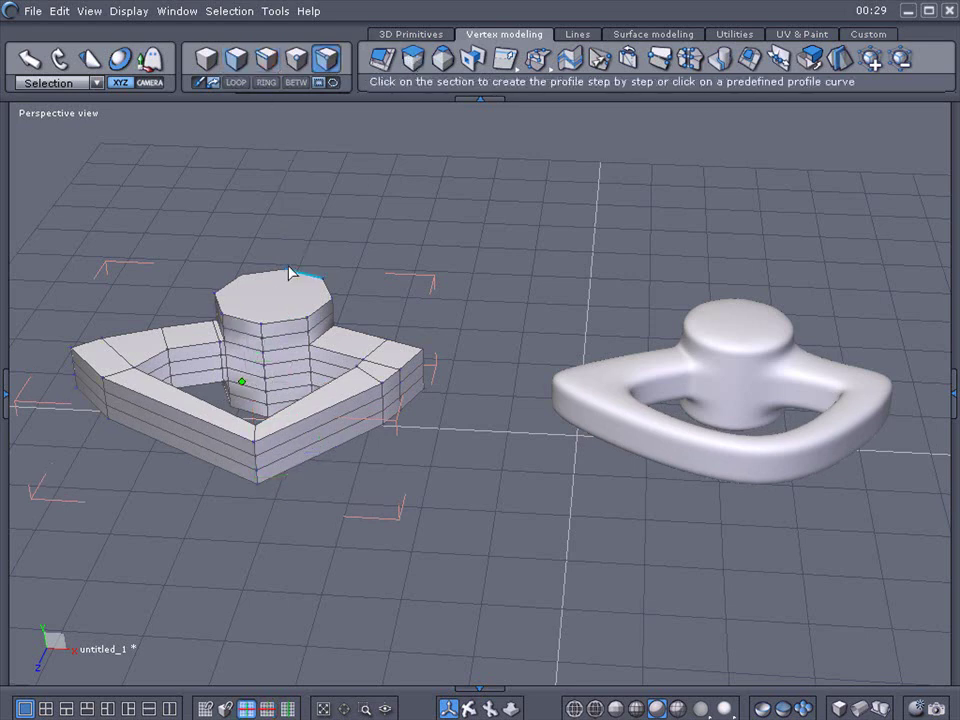
{"action": "left_click", "coordinate": [284, 301]}
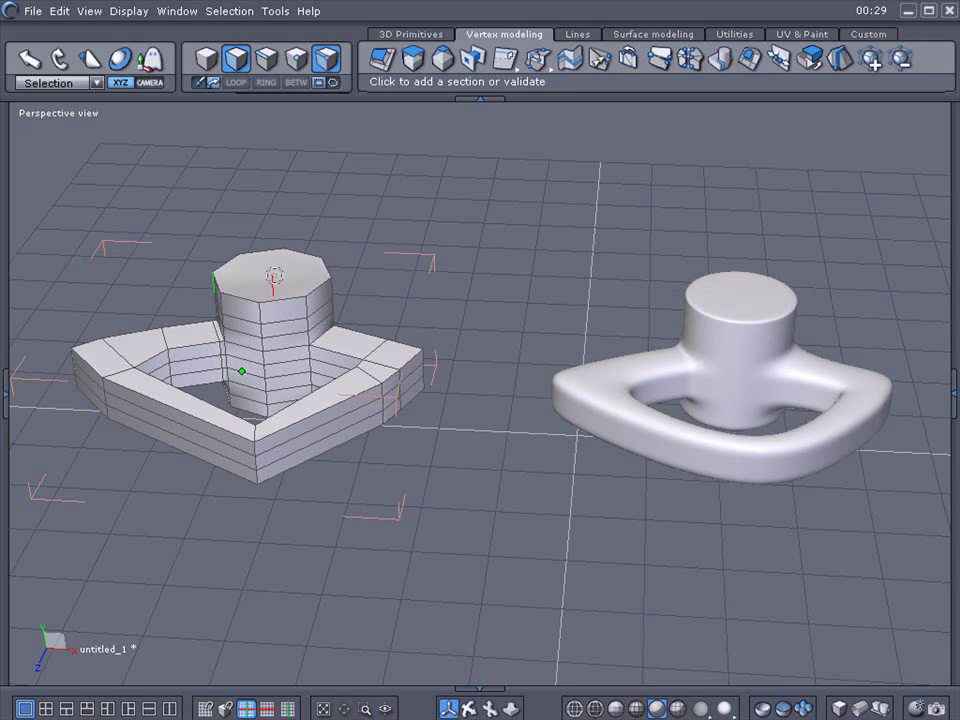
{"action": "left_click", "coordinate": [274, 277]}
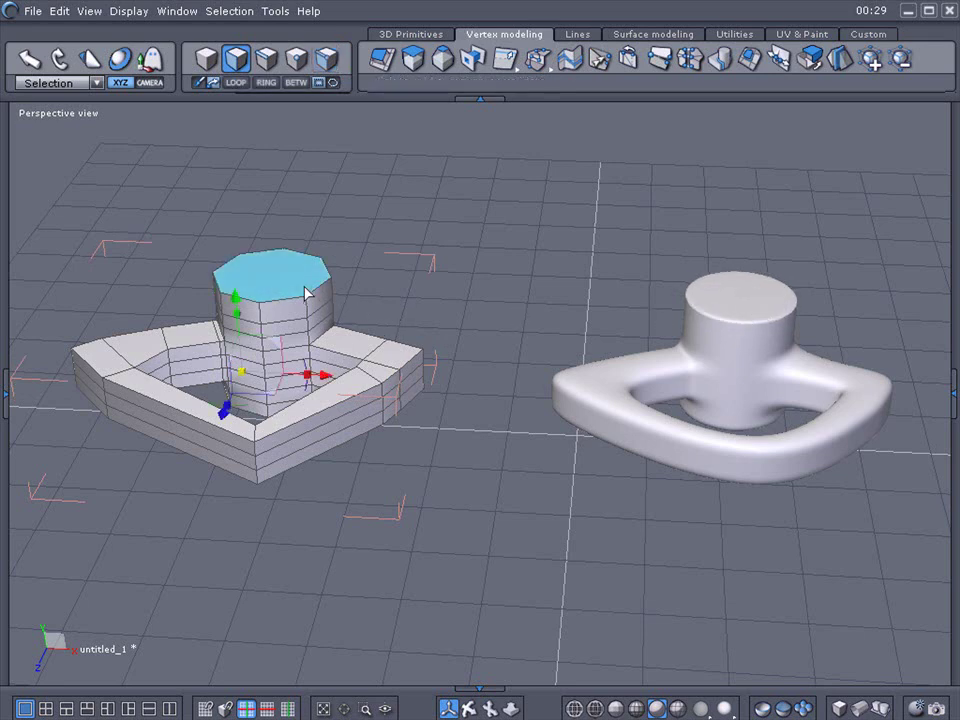
{"action": "scroll", "coordinate": [306, 291], "scroll_direction": "up", "scroll_amount": 2}
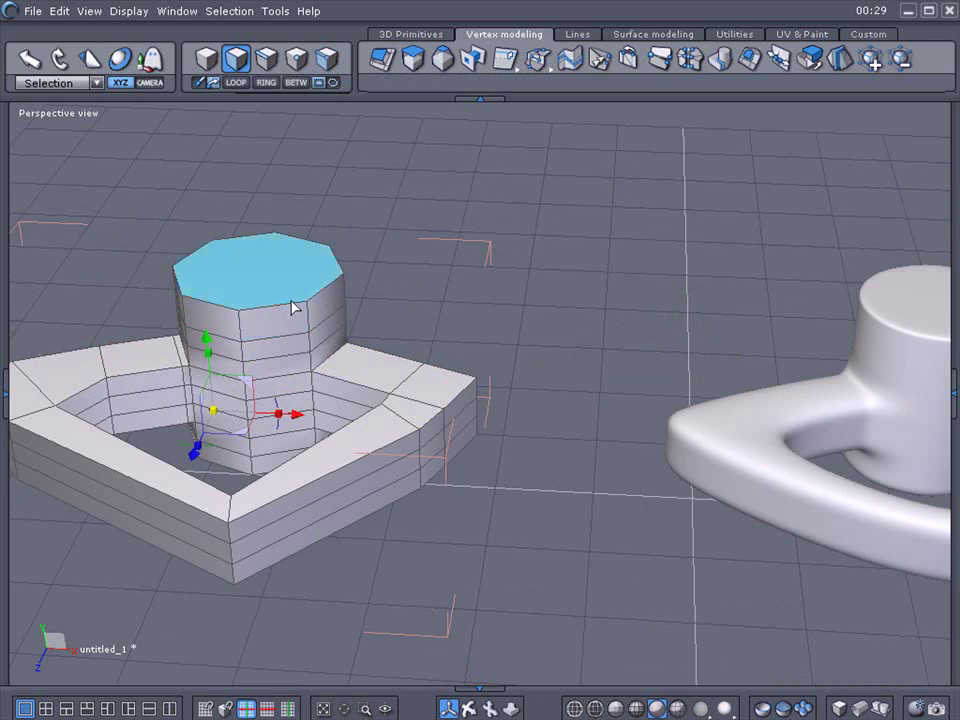
Step: Sweep-extrude the cylinder's top face upward, flaring it outward and adding a tall section to form a wide octagonal head, and validate it
{"action": "scroll", "coordinate": [294, 307], "scroll_direction": "up", "scroll_amount": 2}
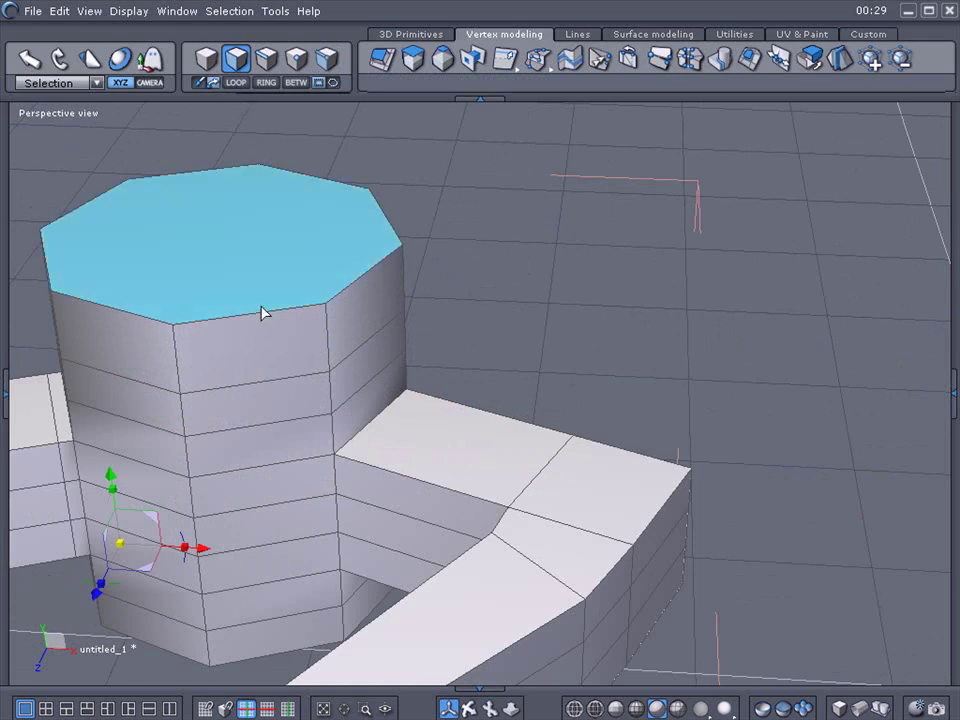
{"action": "scroll", "coordinate": [262, 313], "scroll_direction": "down", "scroll_amount": 3}
{"action": "scroll", "coordinate": [262, 313], "scroll_direction": "up", "scroll_amount": 1}
{"action": "scroll", "coordinate": [262, 313], "scroll_direction": "down", "scroll_amount": 1}
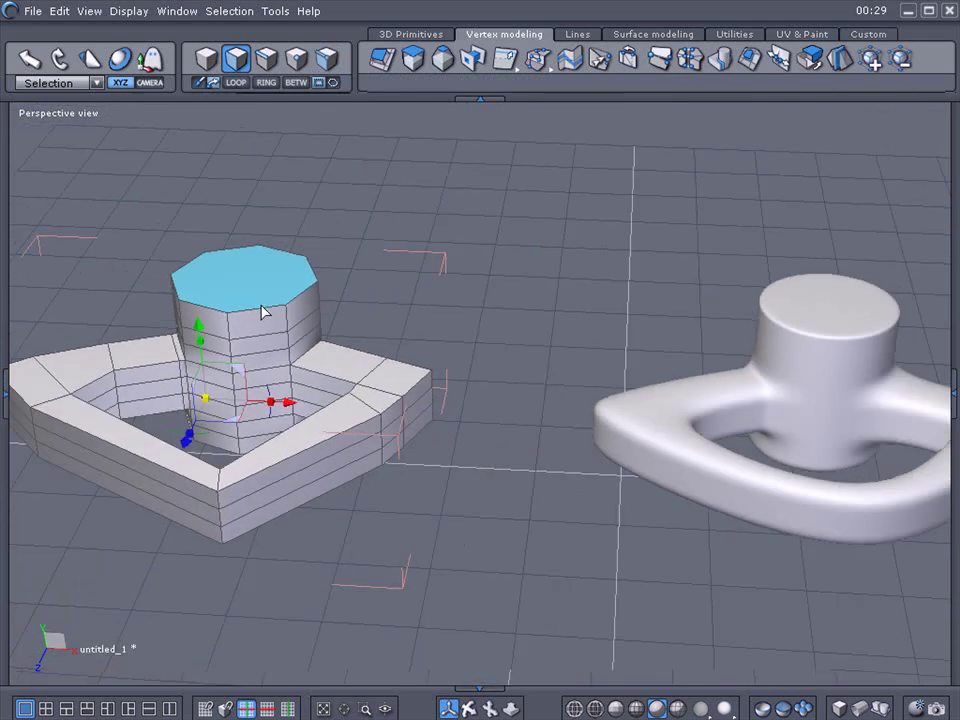
{"action": "scroll", "coordinate": [262, 313], "scroll_direction": "down", "scroll_amount": 2}
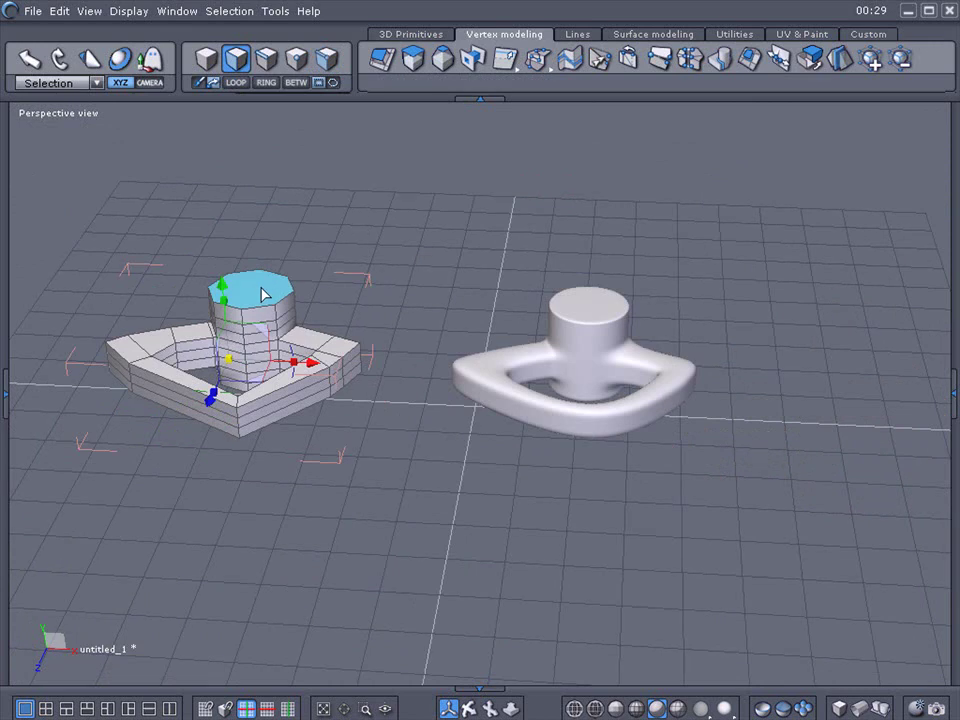
{"action": "left_click", "coordinate": [262, 294]}
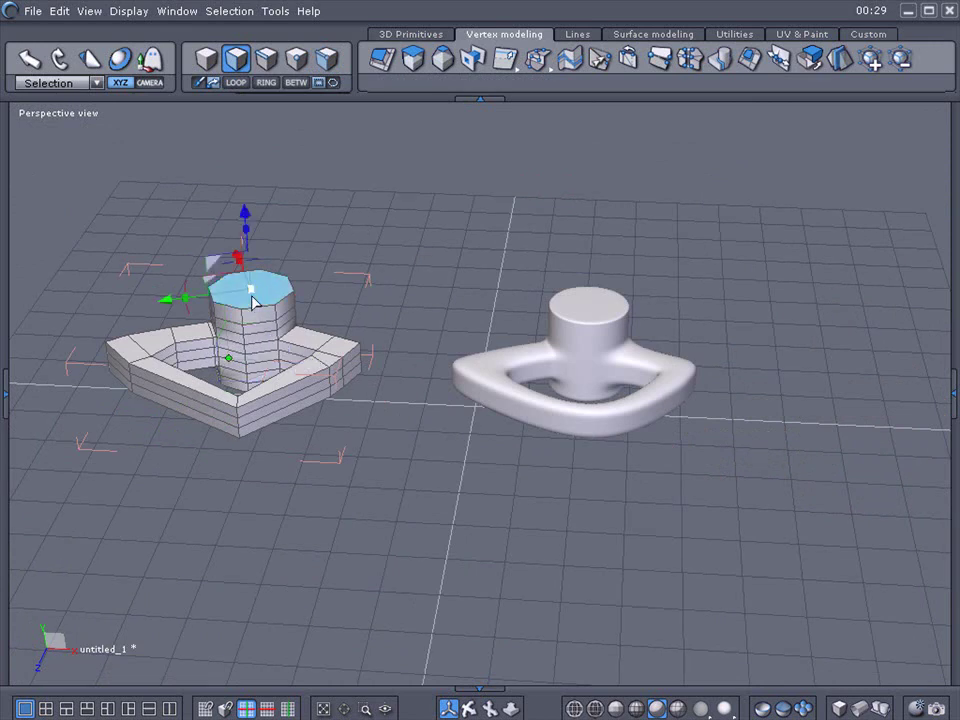
{"action": "left_click", "coordinate": [505, 58]}
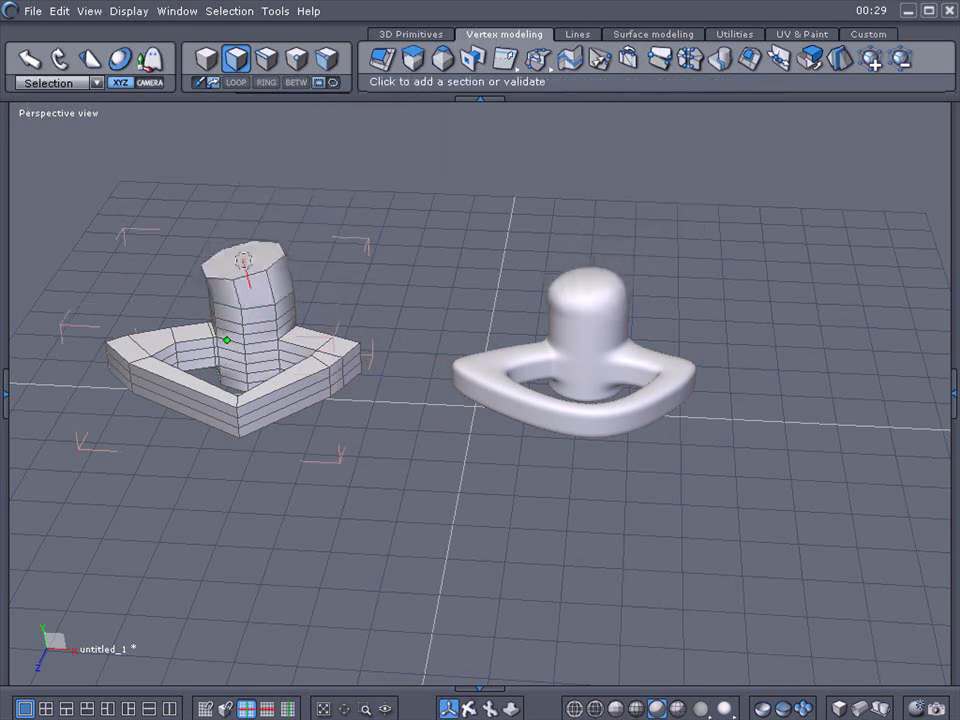
{"action": "key", "text": "ctrl"}
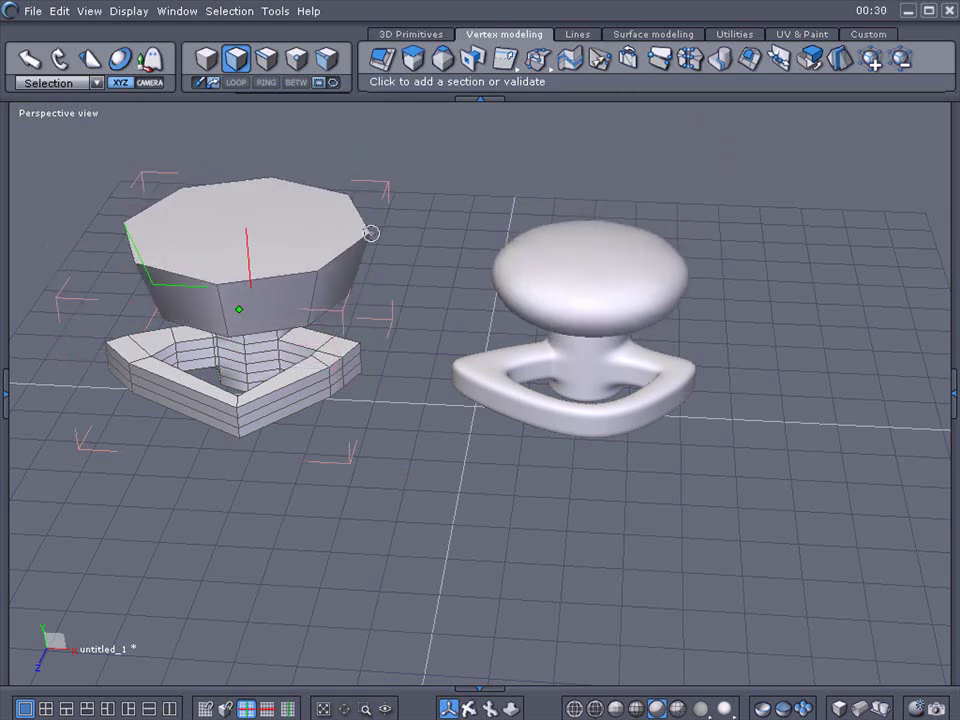
{"action": "scroll", "coordinate": [370, 232], "scroll_direction": "down", "scroll_amount": 3}
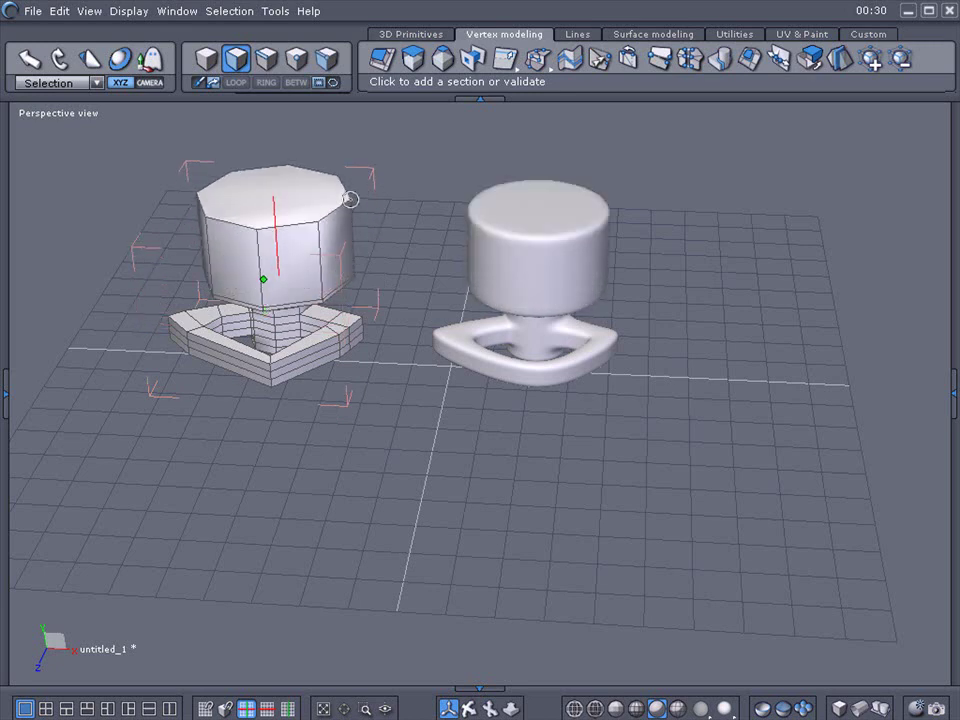
{"action": "left_click", "coordinate": [350, 199]}
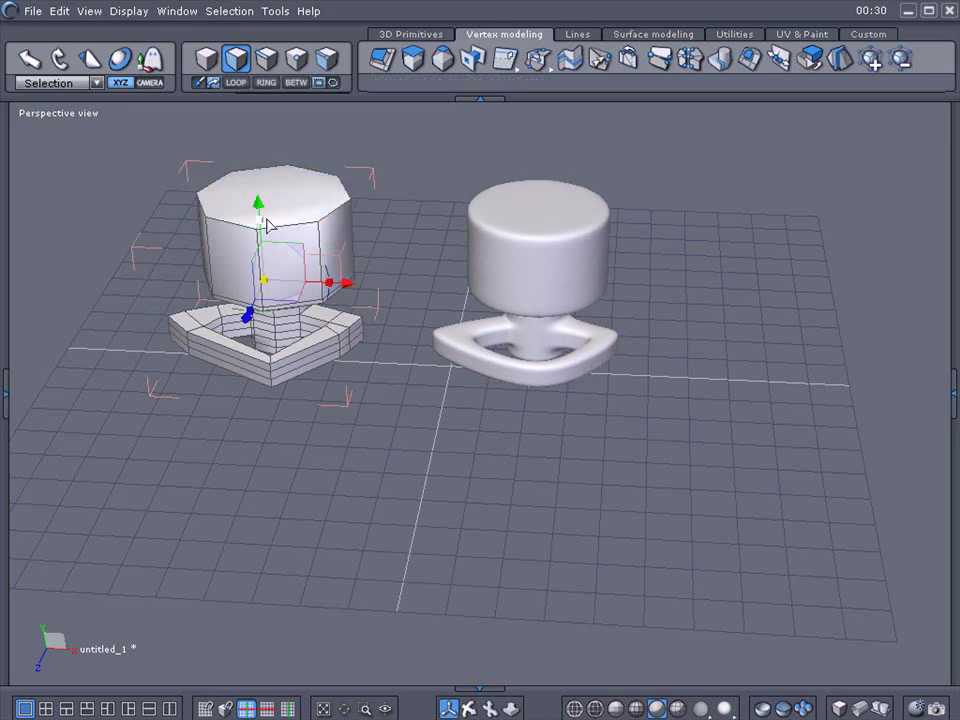
Step: Select one side face of the head and extrude it far outward to form a long arm
{"action": "middle_click_drag", "start_coordinate": [468, 706], "coordinate": [580, 700]}
{"action": "middle_click_drag", "start_coordinate": [580, 400], "coordinate": [425, 405]}
{"action": "left_click_drag", "start_coordinate": [468, 708], "coordinate": [648, 719]}
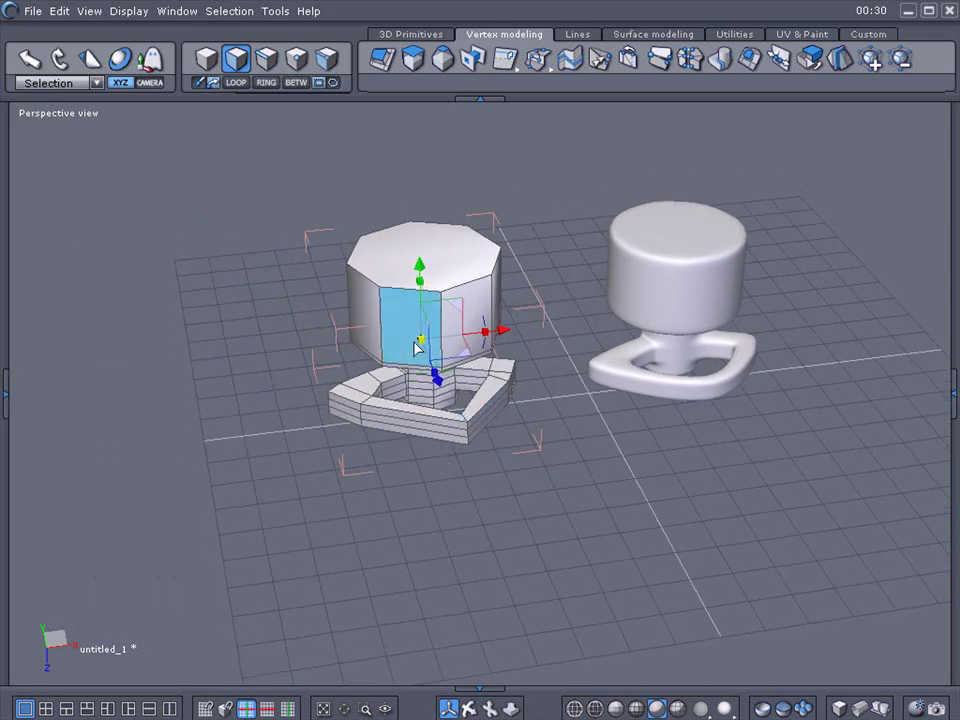
{"action": "left_click", "coordinate": [366, 318]}
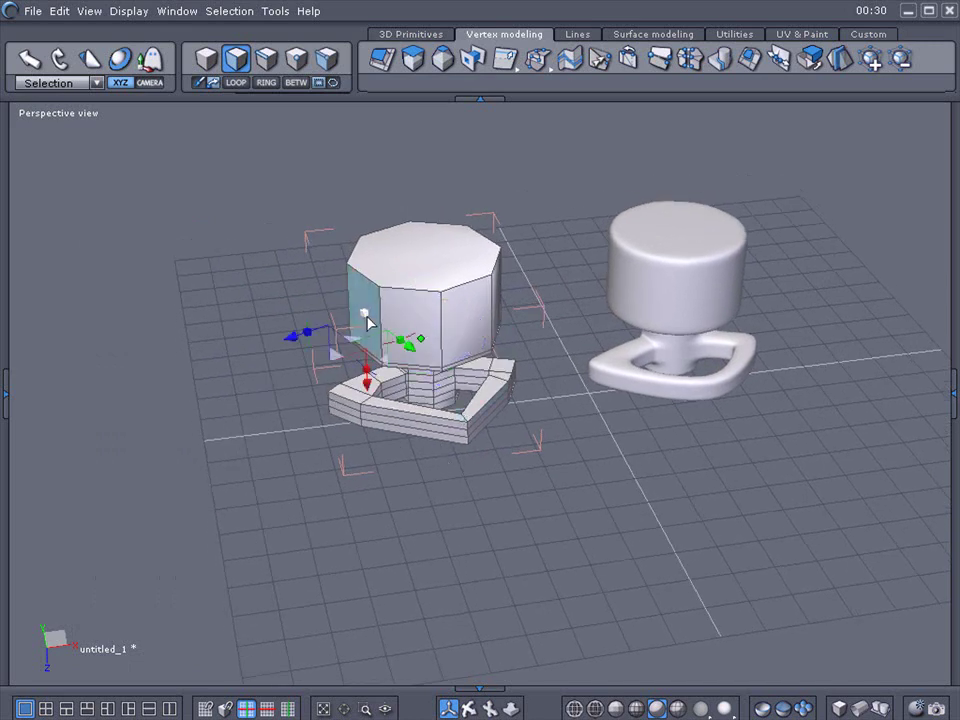
{"action": "left_click_drag", "start_coordinate": [289, 336], "coordinate": [12, 416], "text": "shift"}
Step: Select the arm's top and bottom faces and scale them toward each other to flatten the arm to a thin bar
{"action": "left_click", "coordinate": [197, 329]}
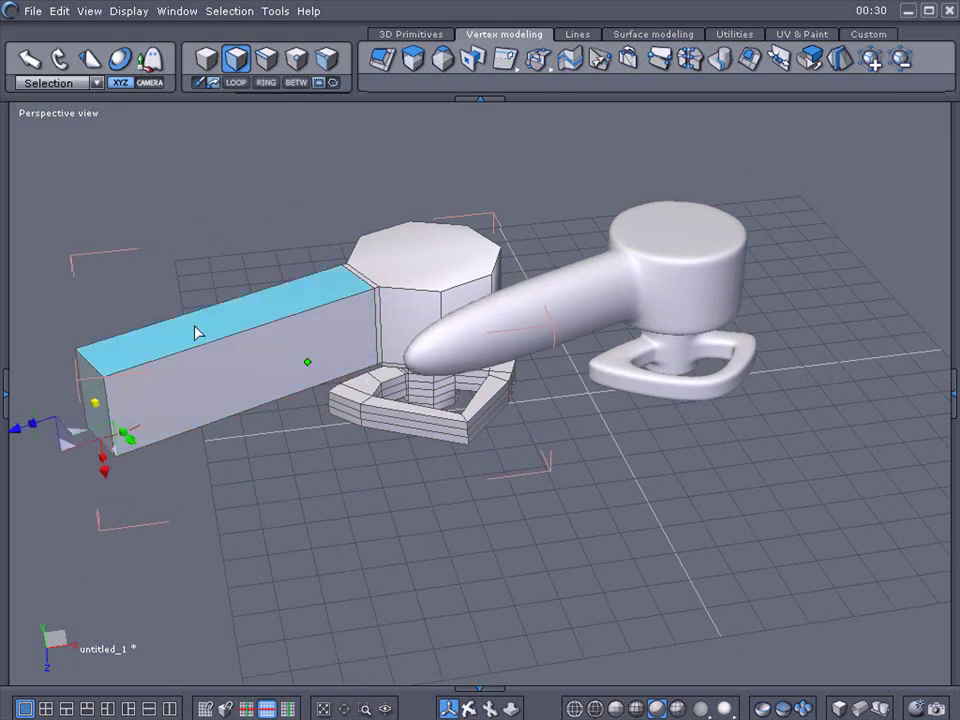
{"action": "left_click", "coordinate": [196, 330]}
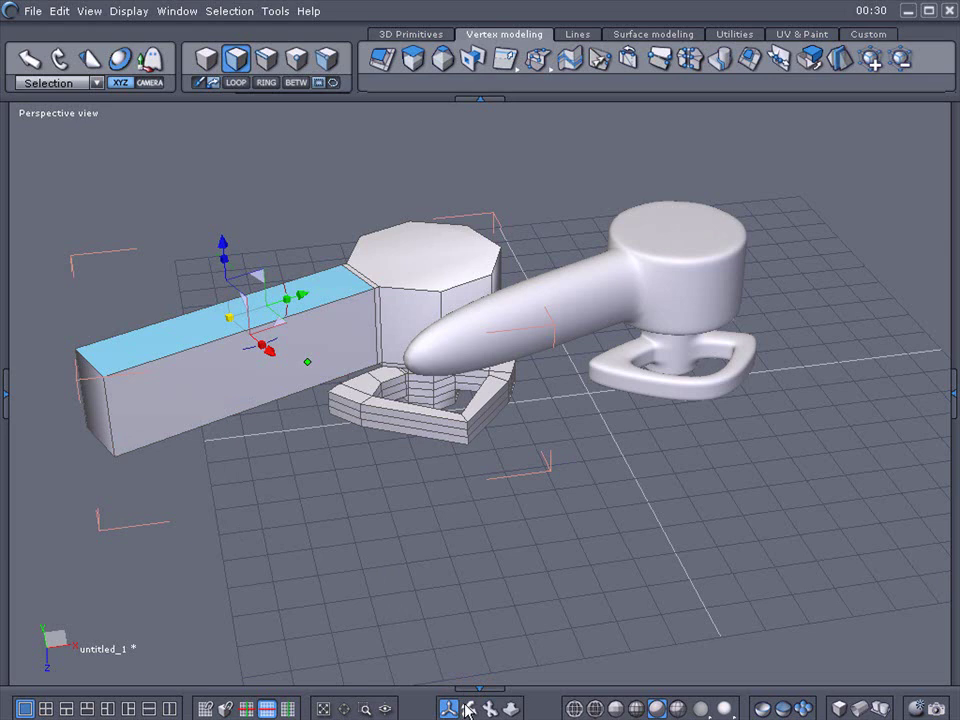
{"action": "middle_click_drag", "start_coordinate": [125, 470], "coordinate": [122, 274]}
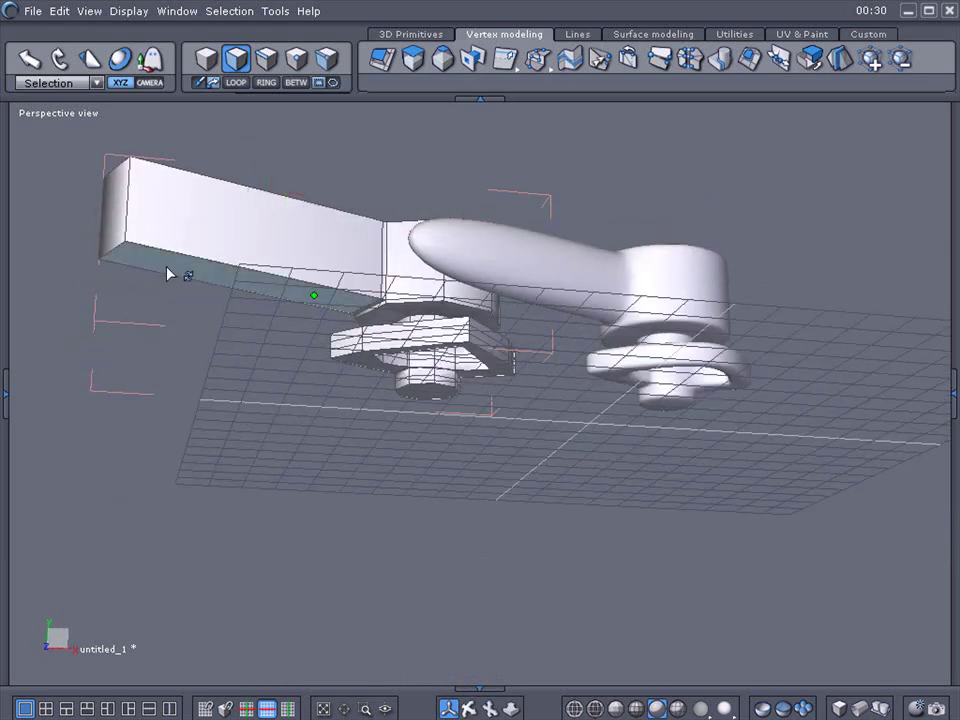
{"action": "left_click", "coordinate": [168, 273], "text": "shift"}
{"action": "left_click_drag", "start_coordinate": [243, 305], "coordinate": [246, 259]}
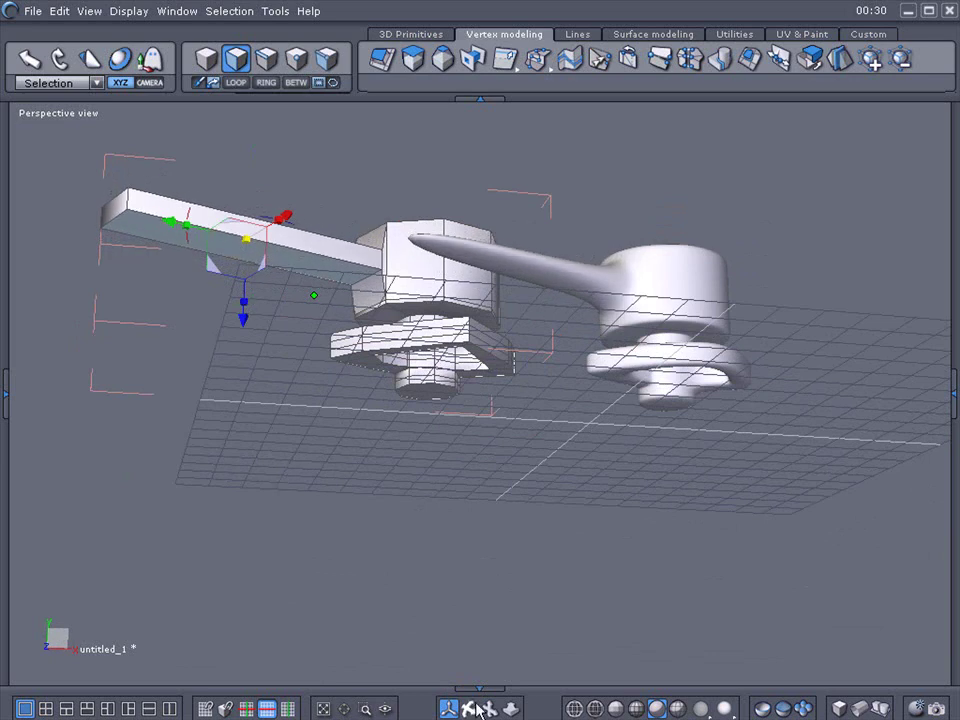
Step: Extrude the arm's end face outward by a short section and sweep-extrude it again into a narrower, tapered tip
{"action": "right_click_drag", "start_coordinate": [270, 420], "coordinate": [278, 554]}
{"action": "left_click", "coordinate": [127, 506]}
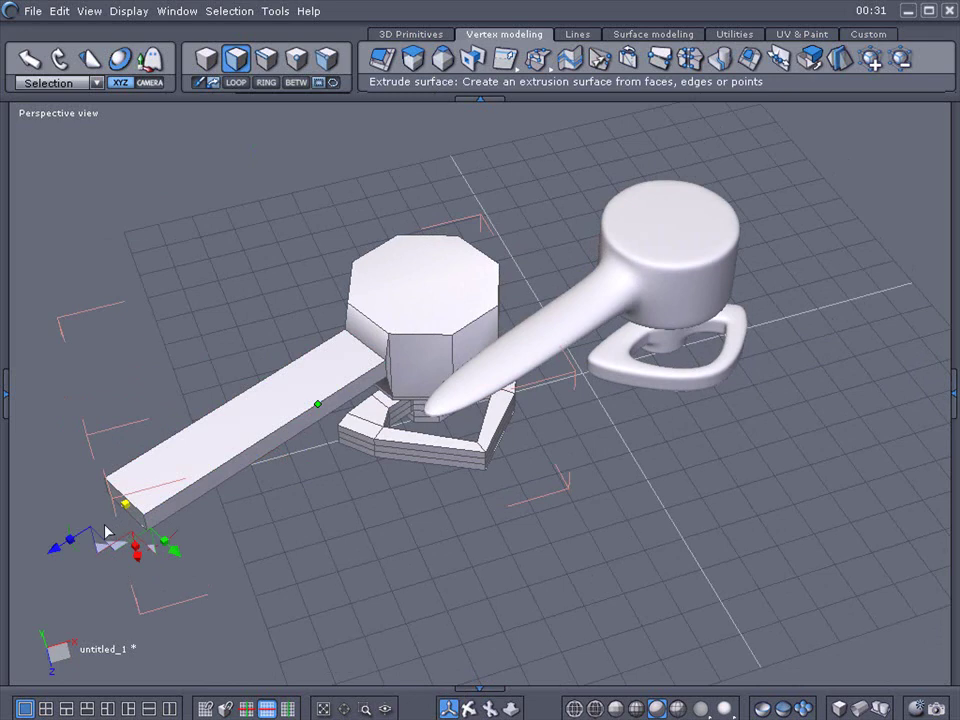
{"action": "left_click", "coordinate": [384, 62]}
{"action": "left_click_drag", "start_coordinate": [70, 555], "coordinate": [45, 558]}
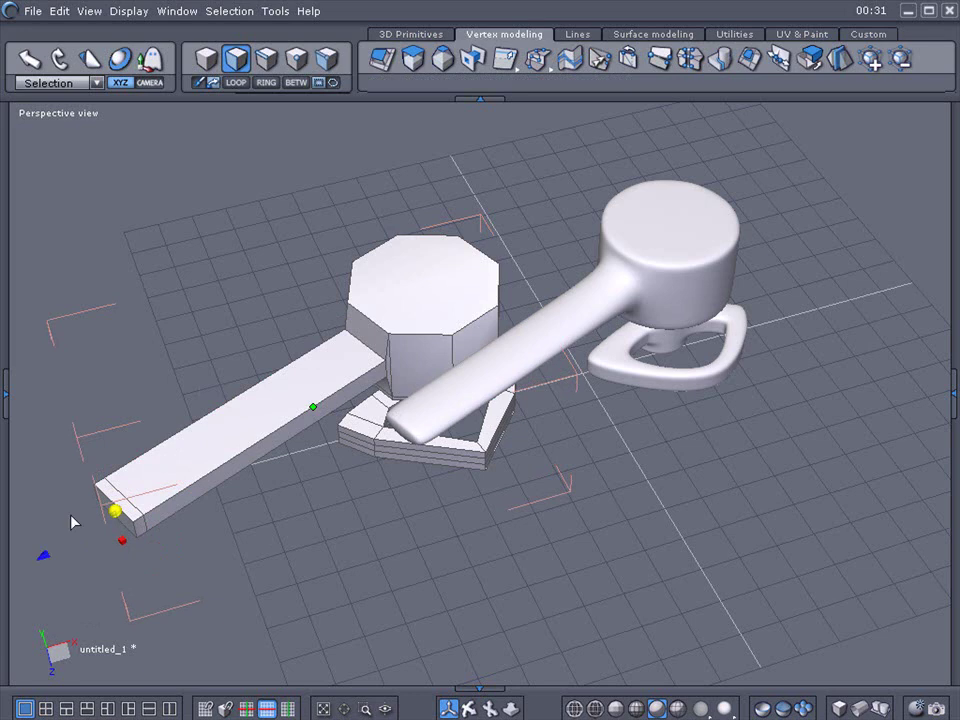
{"action": "left_click", "coordinate": [80, 527]}
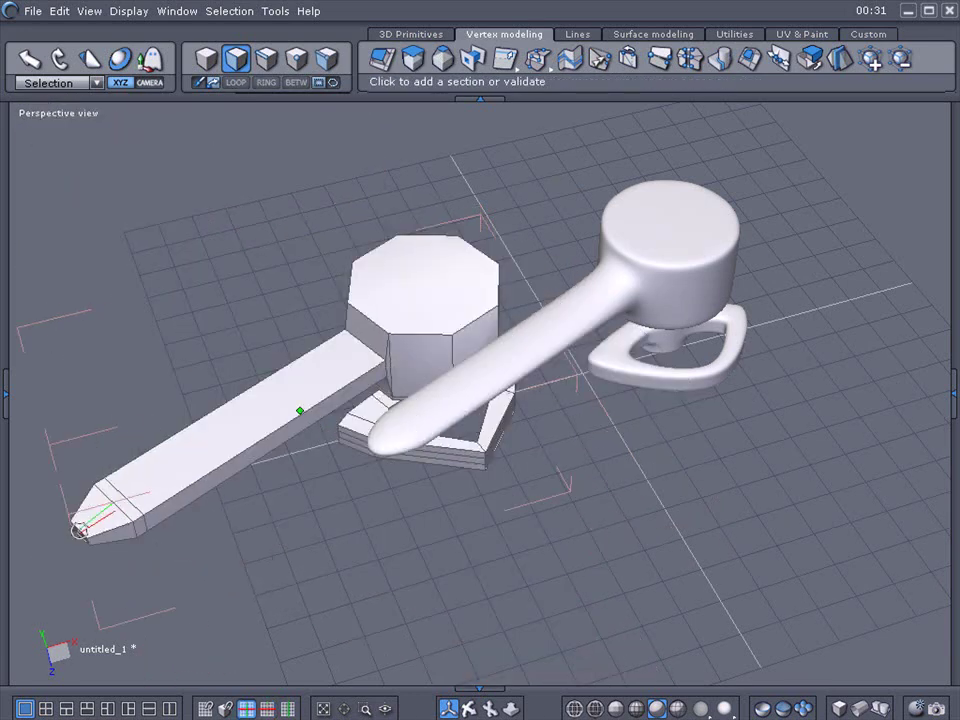
{"action": "left_click", "coordinate": [108, 528]}
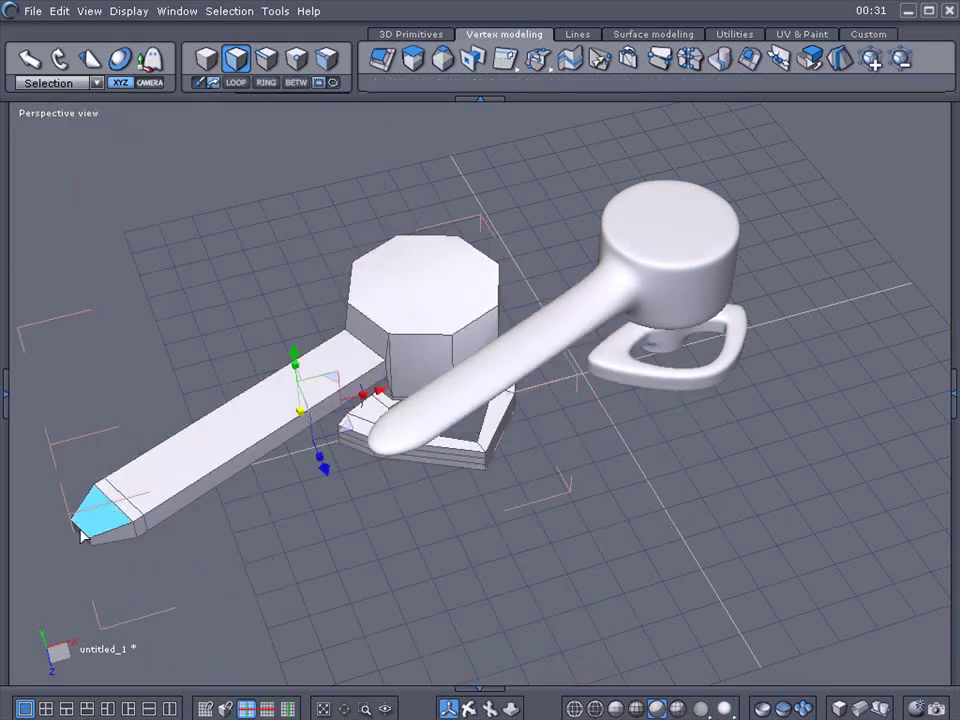
Step: Select the smoothed clone as a whole object and move it away from the original so the two no longer overlap
{"action": "left_click", "coordinate": [206, 60]}
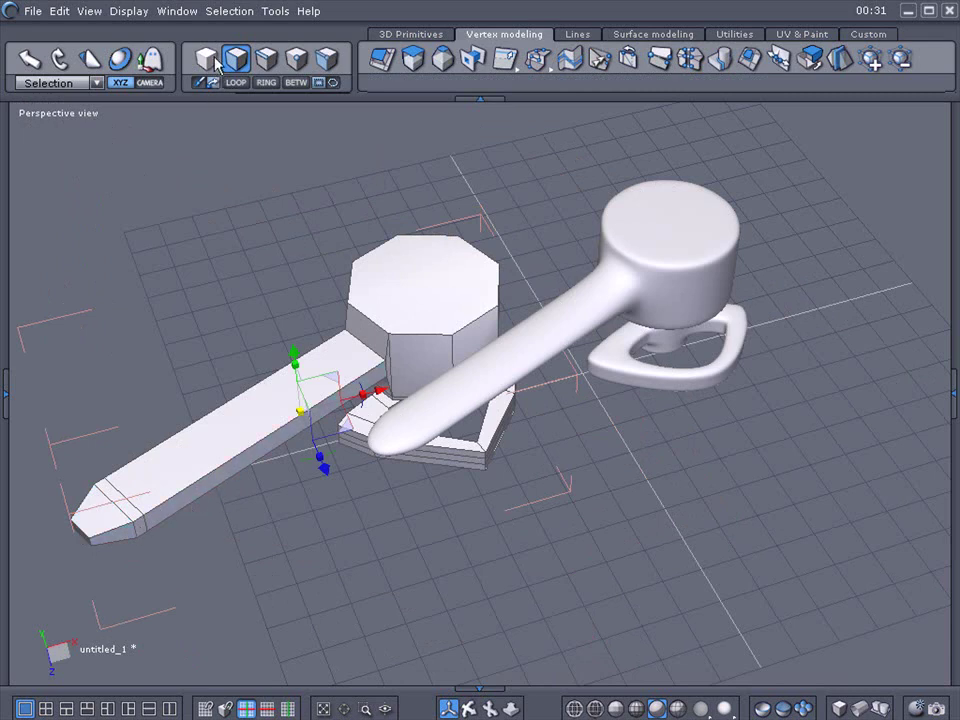
{"action": "left_click", "coordinate": [733, 250]}
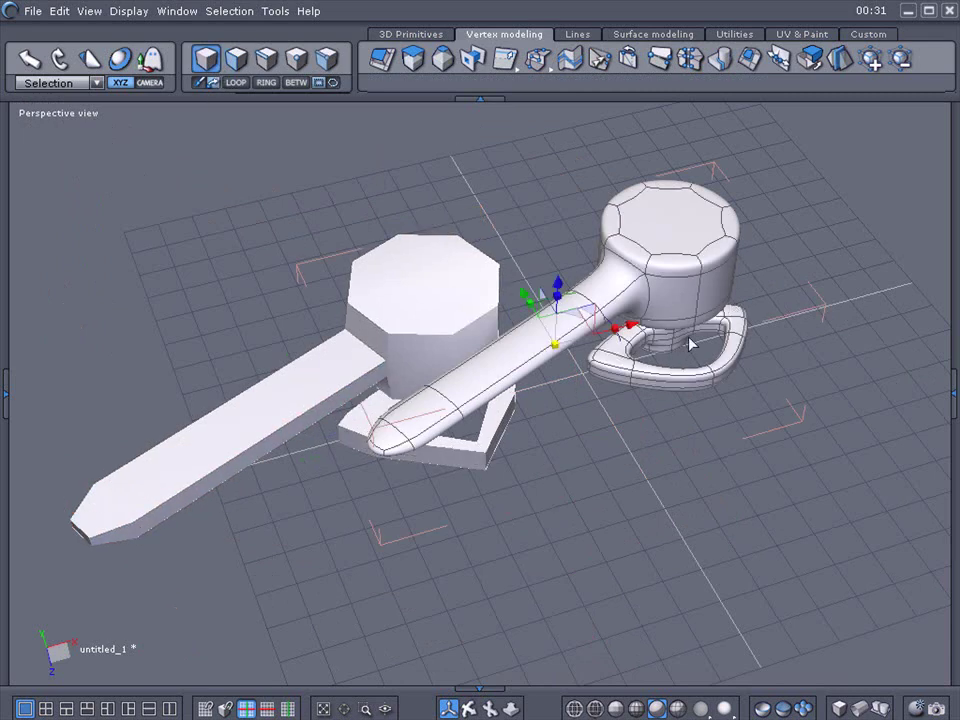
{"action": "left_click_drag", "start_coordinate": [530, 301], "coordinate": [621, 455]}
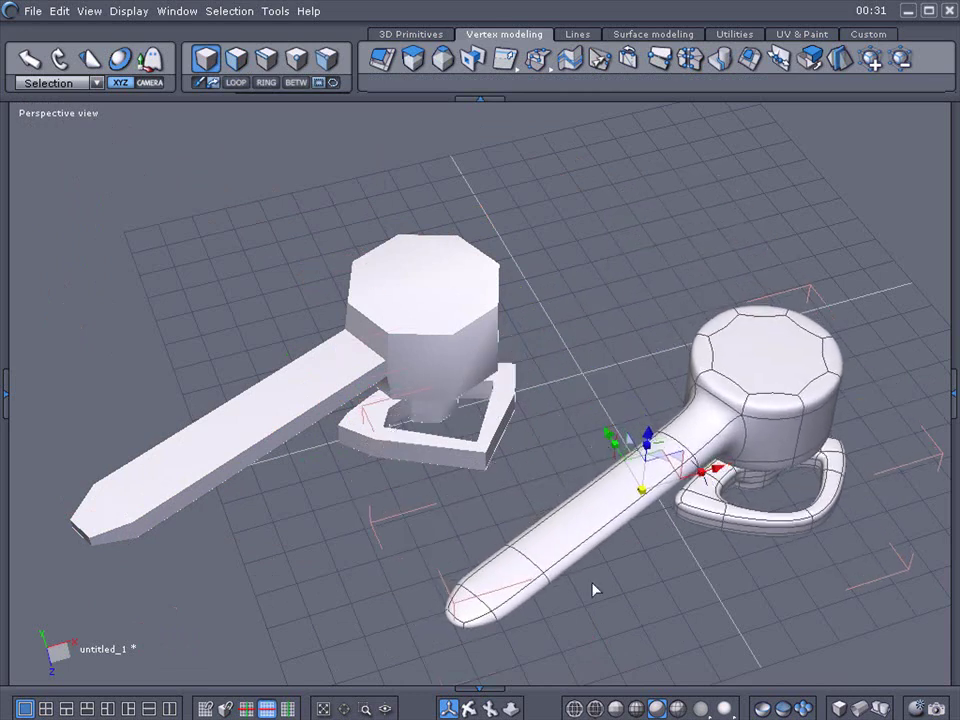
{"action": "mouse_move", "coordinate": [360, 535]}
{"action": "middle_mouse_down"}
{"action": "mouse_move", "coordinate": [365, 430]}
{"action": "mouse_move", "coordinate": [366, 535]}
{"action": "middle_mouse_up"}
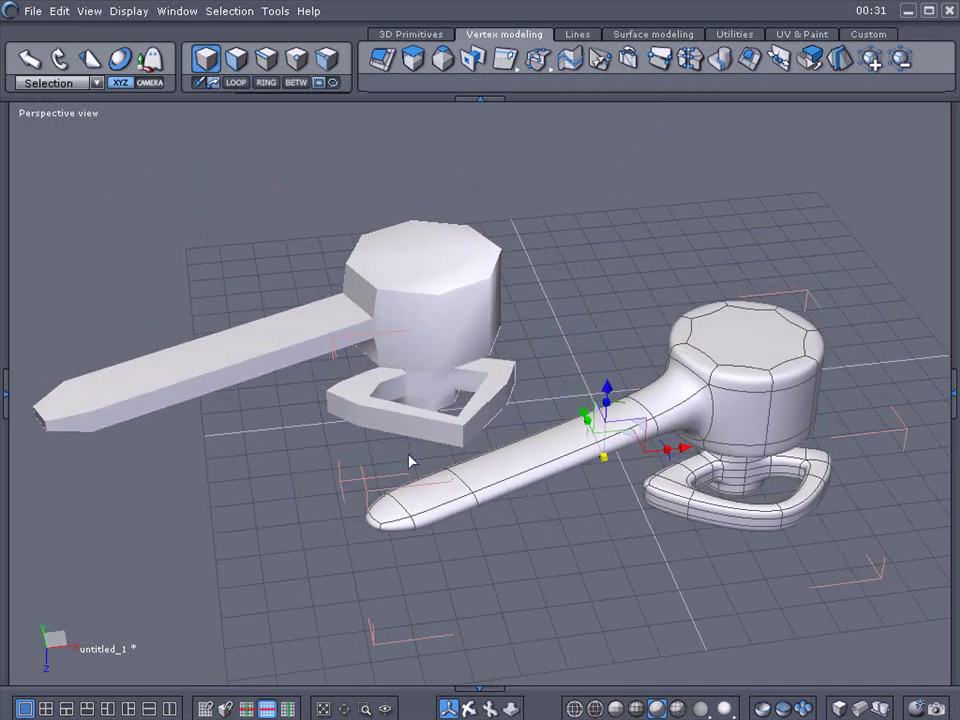
Step: Return to the original object and select the faces along the arm's top and underside, including the tapered tip
{"action": "left_click", "coordinate": [229, 358]}
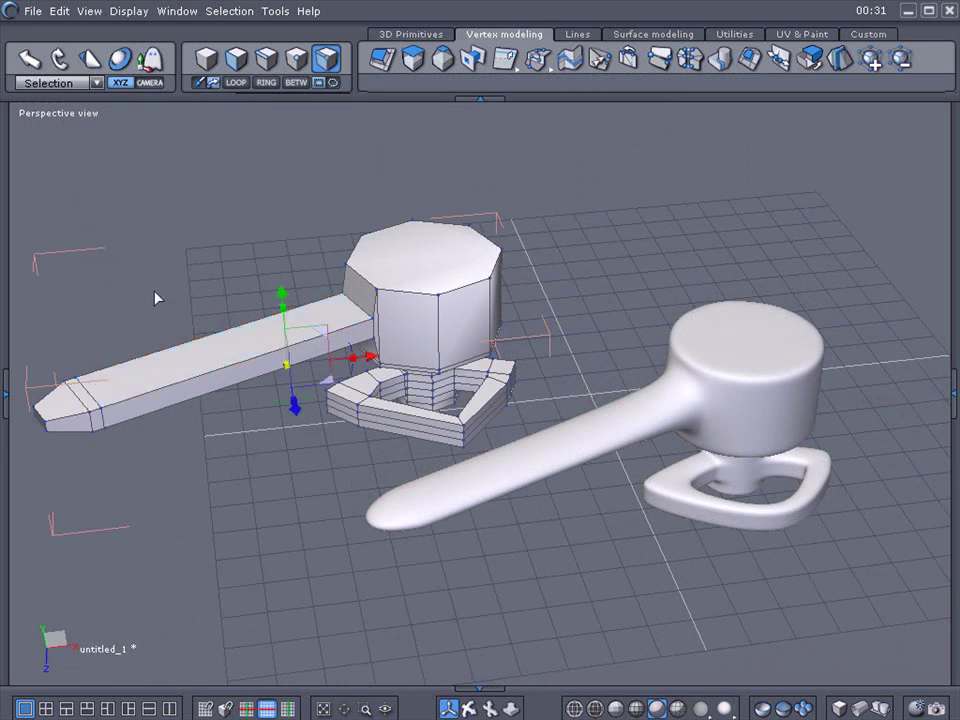
{"action": "left_click", "coordinate": [236, 58]}
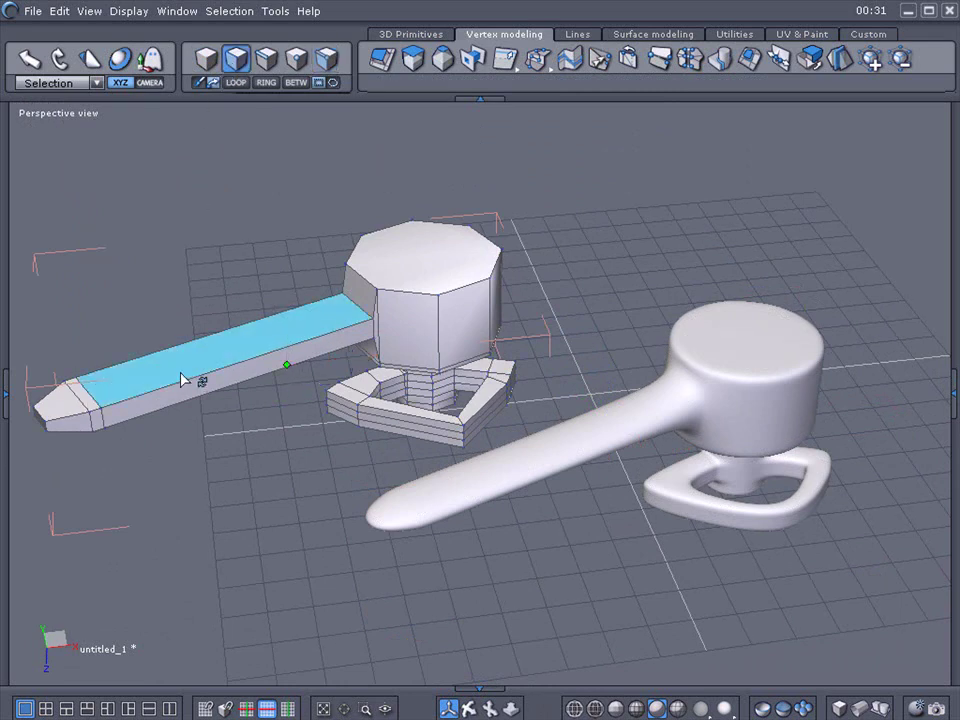
{"action": "middle_click_drag", "start_coordinate": [350, 532], "coordinate": [34, 176]}
{"action": "left_click", "coordinate": [118, 146]}
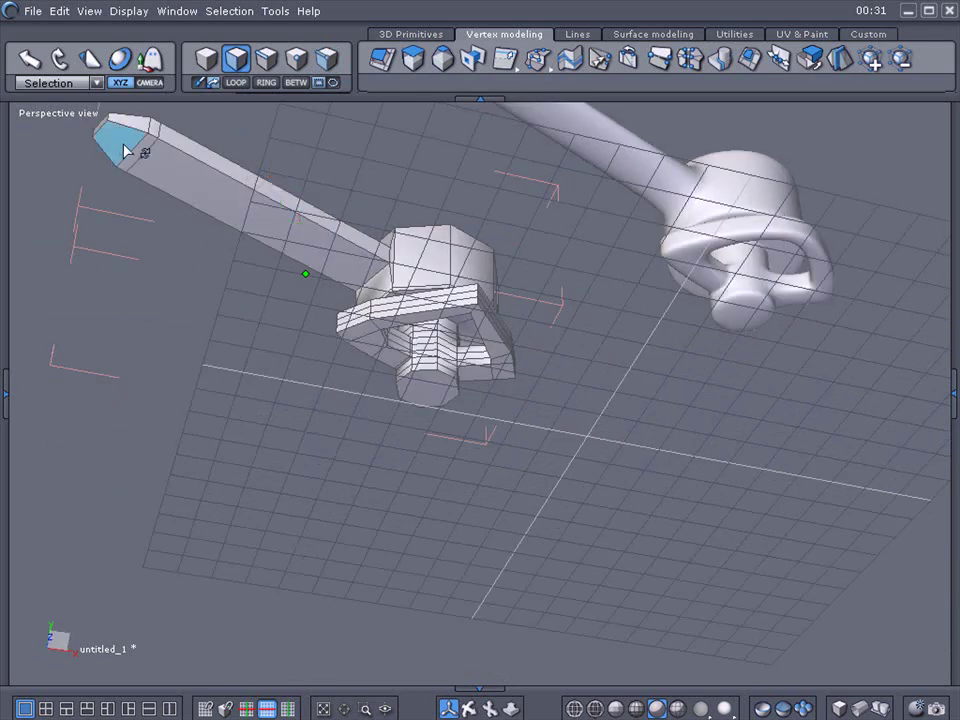
{"action": "left_click", "coordinate": [181, 181]}
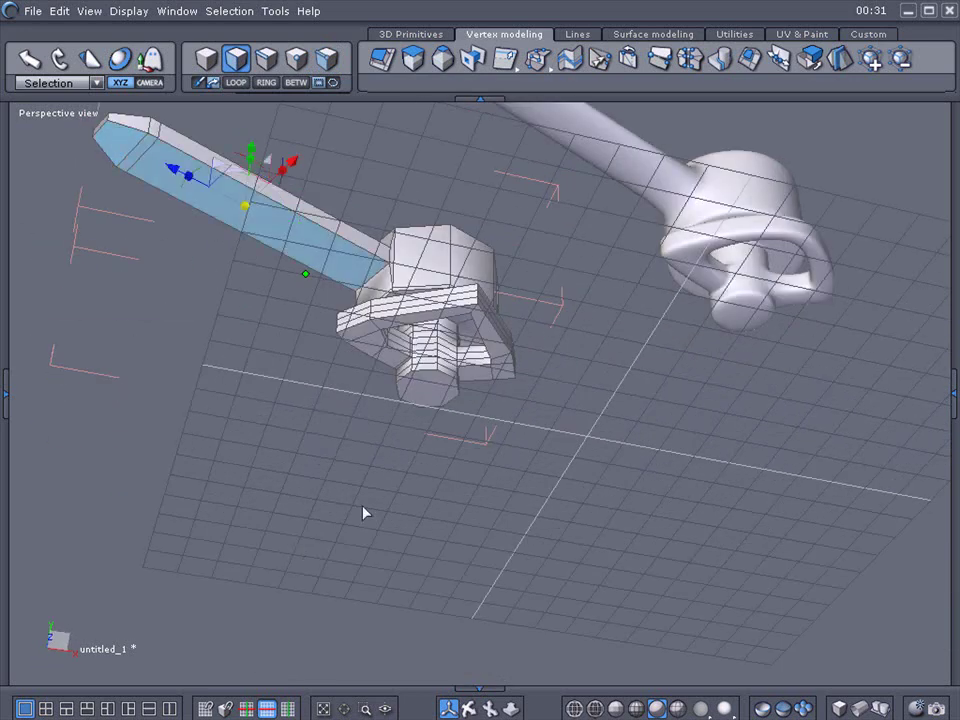
{"action": "middle_click_drag", "start_coordinate": [450, 690], "coordinate": [461, 553]}
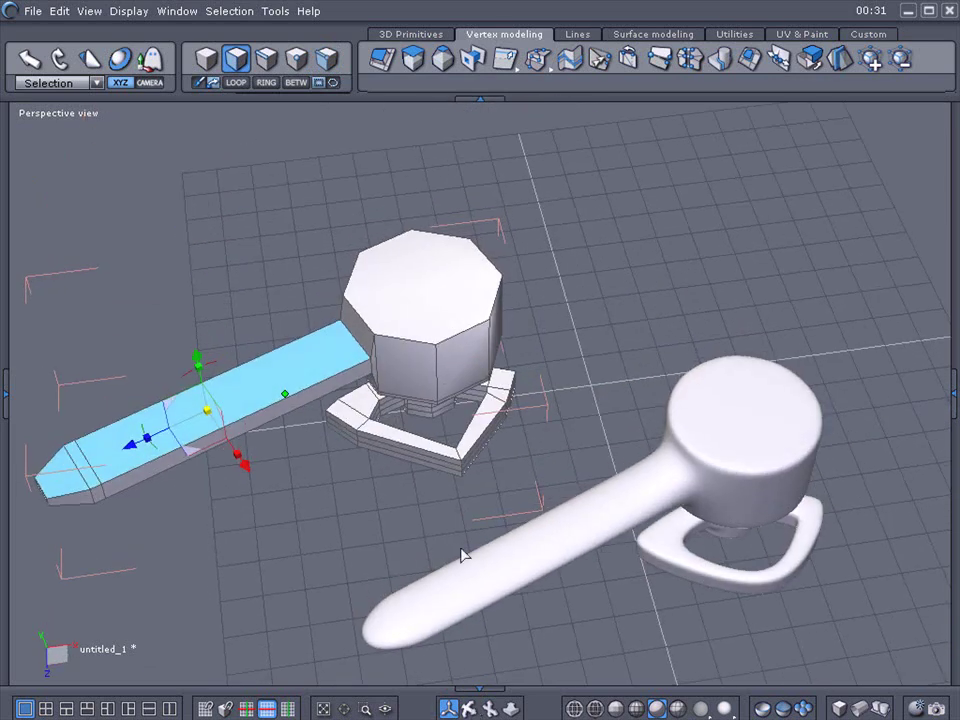
Step: Inset the selected arm faces by a narrow border inside their outline and validate it
{"action": "mouse_move", "coordinate": [504, 59]}
{"action": "left_click", "coordinate": [507, 120]}
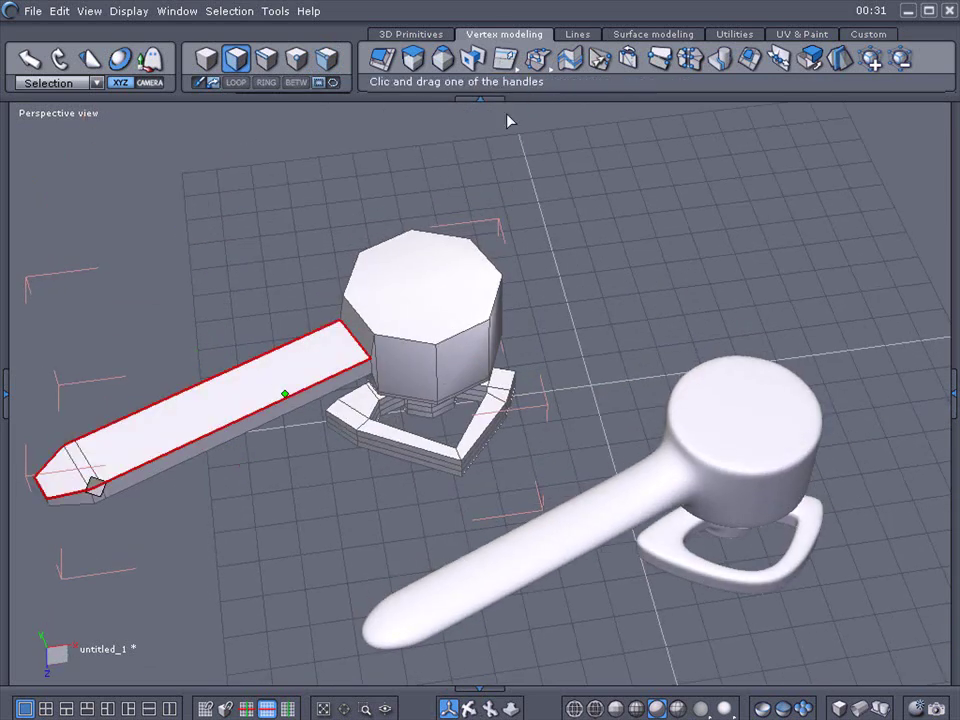
{"action": "left_click", "coordinate": [199, 394]}
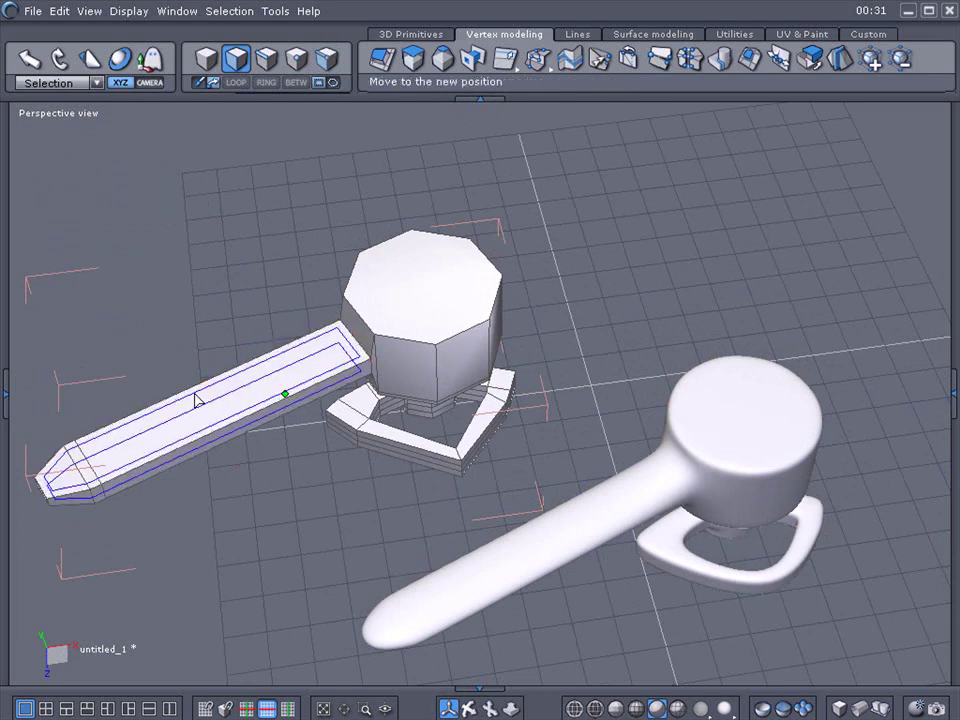
{"action": "left_click", "coordinate": [197, 398]}
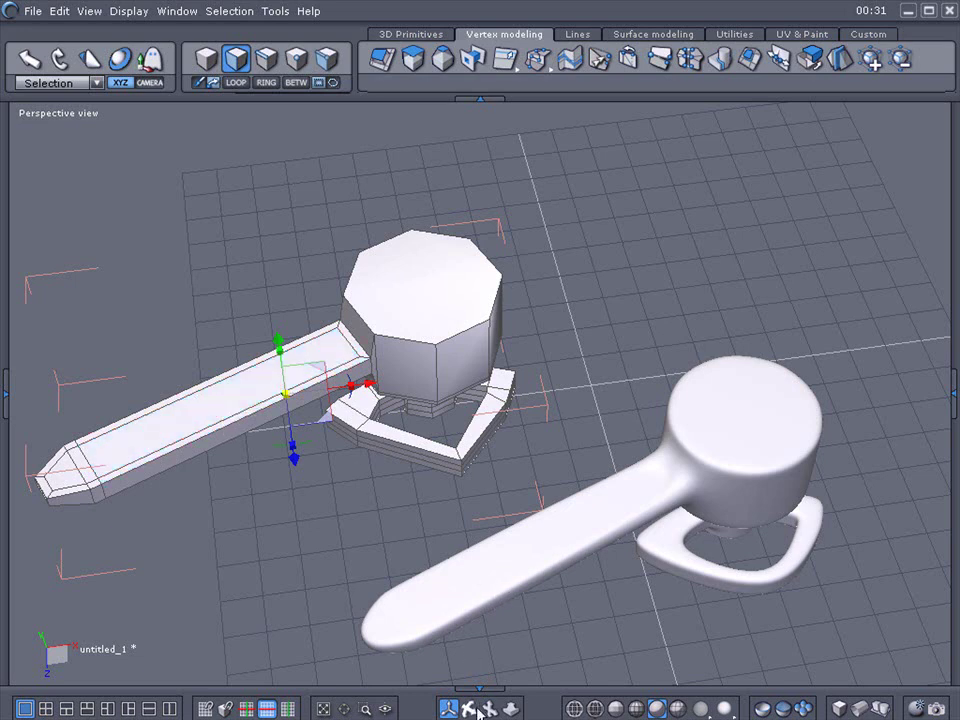
Step: Tessellate the original with one cut across the arm's middle and another along the arm's sides and around the head, and validate
{"action": "middle_click_drag", "start_coordinate": [480, 440], "coordinate": [400, 360]}
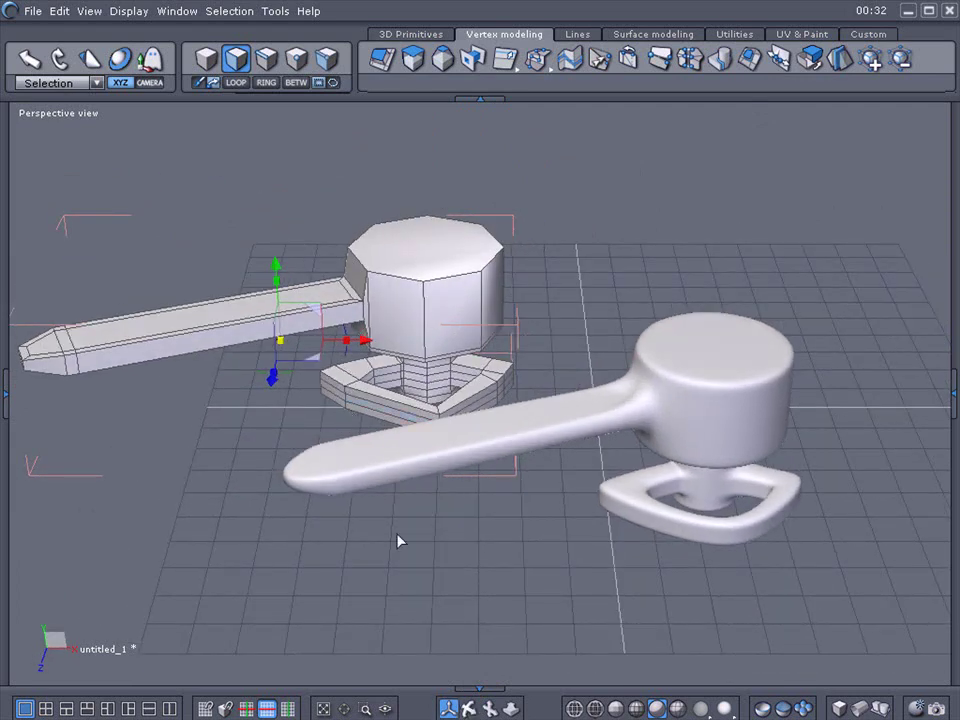
{"action": "left_click_drag", "start_coordinate": [512, 712], "coordinate": [340, 670]}
{"action": "left_click_drag", "start_coordinate": [449, 709], "coordinate": [610, 718]}
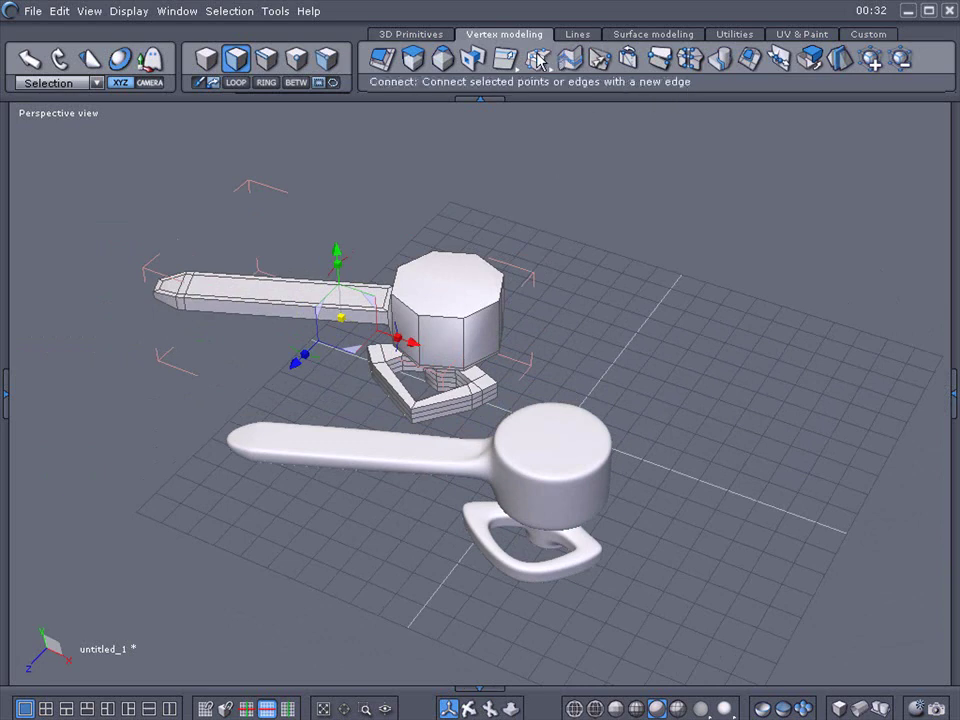
{"action": "left_click_drag", "start_coordinate": [540, 60], "coordinate": [540, 156]}
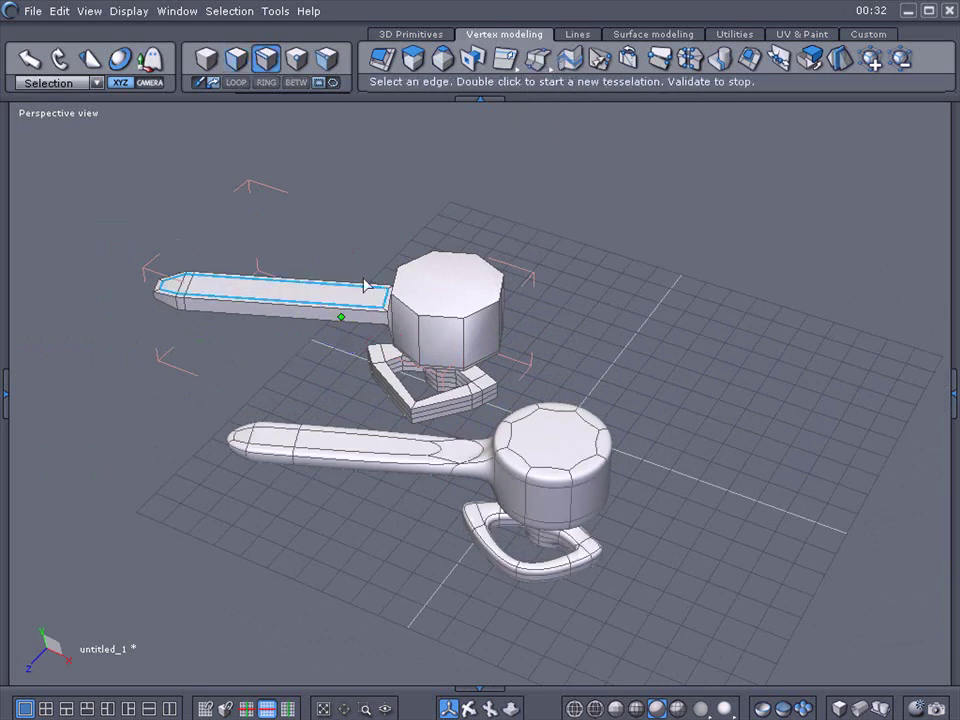
{"action": "left_click", "coordinate": [291, 313]}
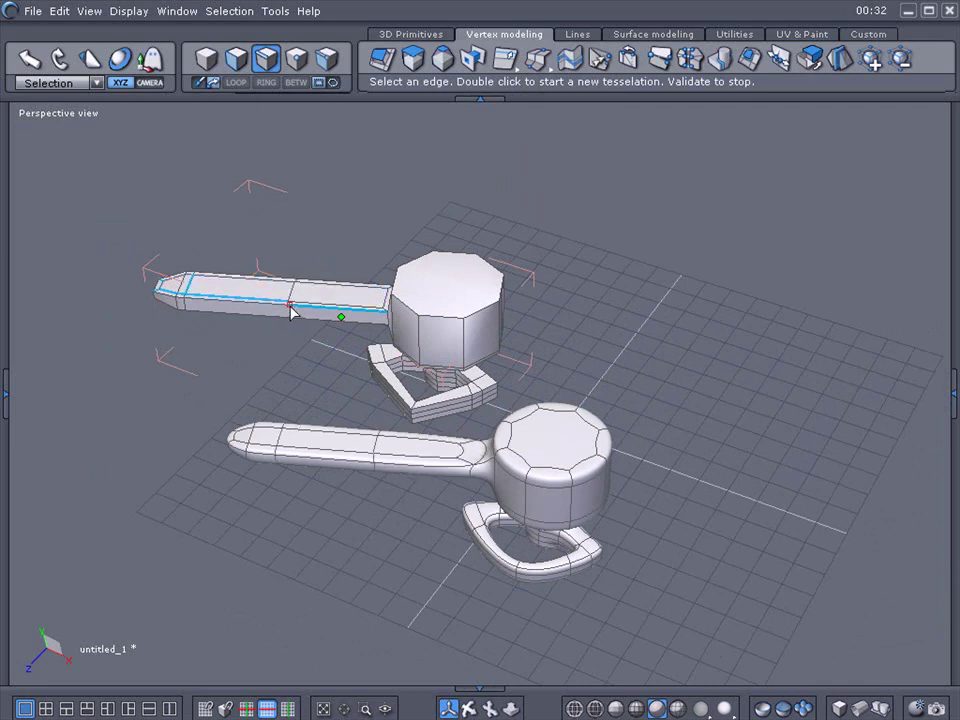
{"action": "left_click", "coordinate": [420, 343]}
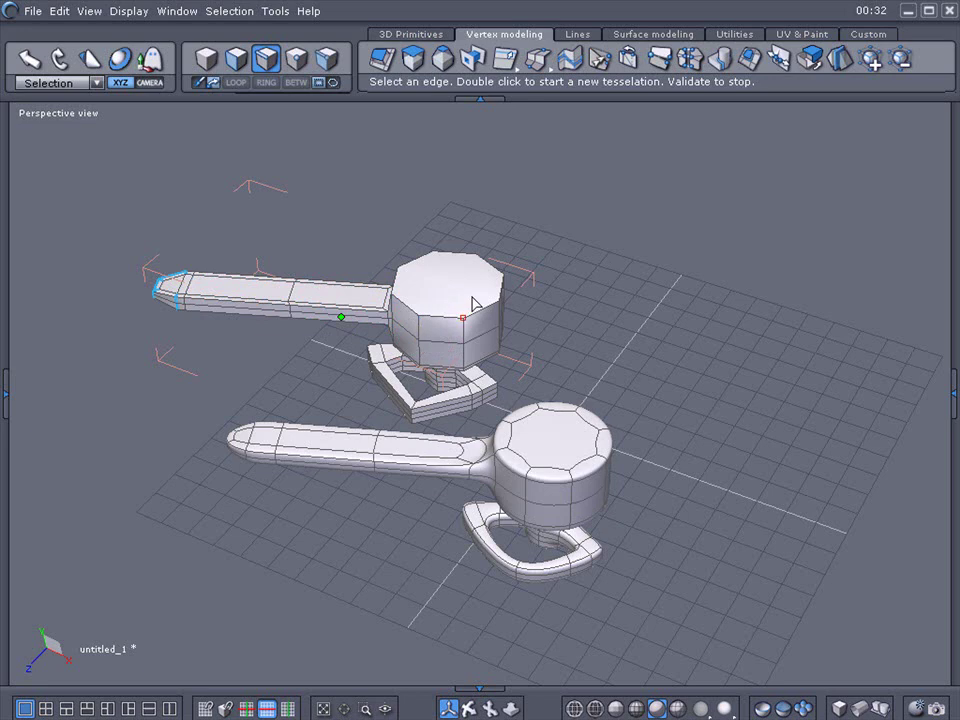
{"action": "key", "text": "space"}
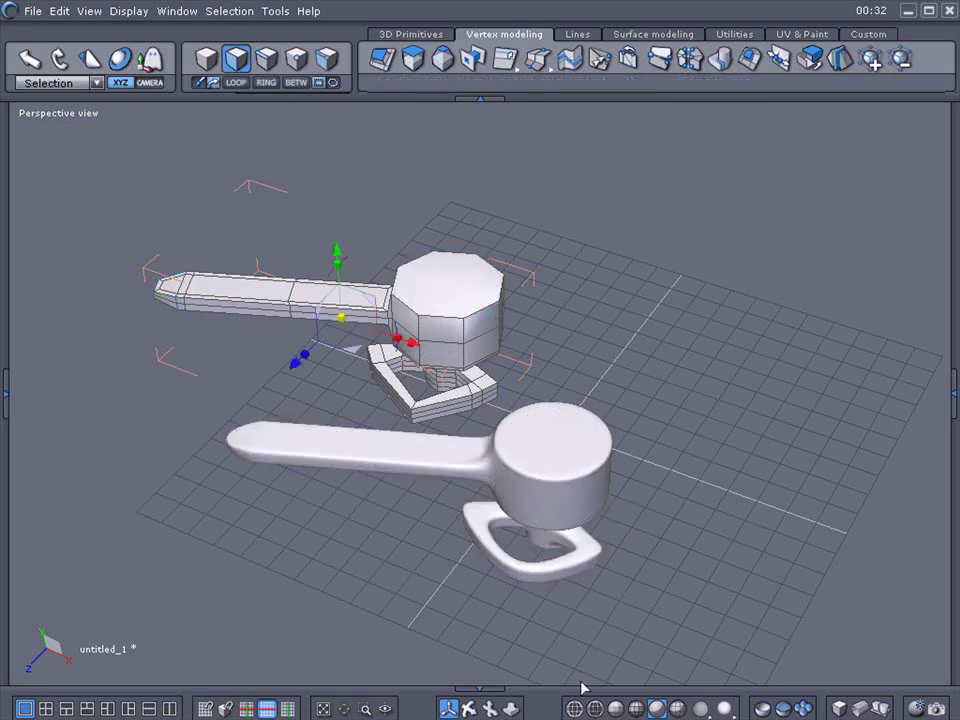
Step: Select the complete edge loop running along the arm's sides and around the head of the original
{"action": "middle_click_drag", "start_coordinate": [360, 532], "coordinate": [364, 450]}
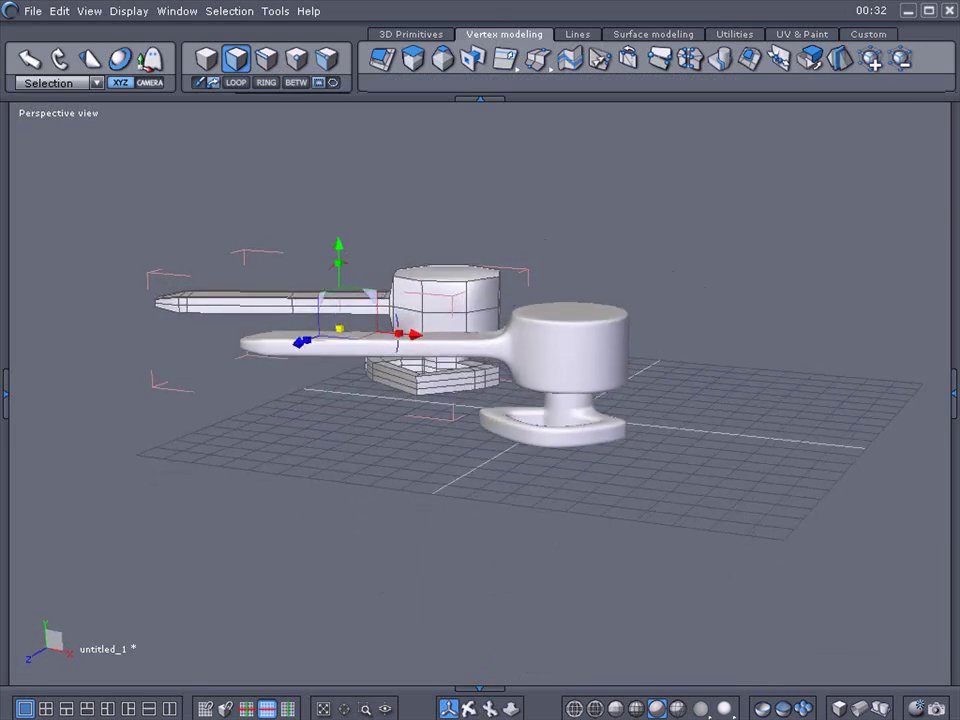
{"action": "left_click", "coordinate": [457, 310]}
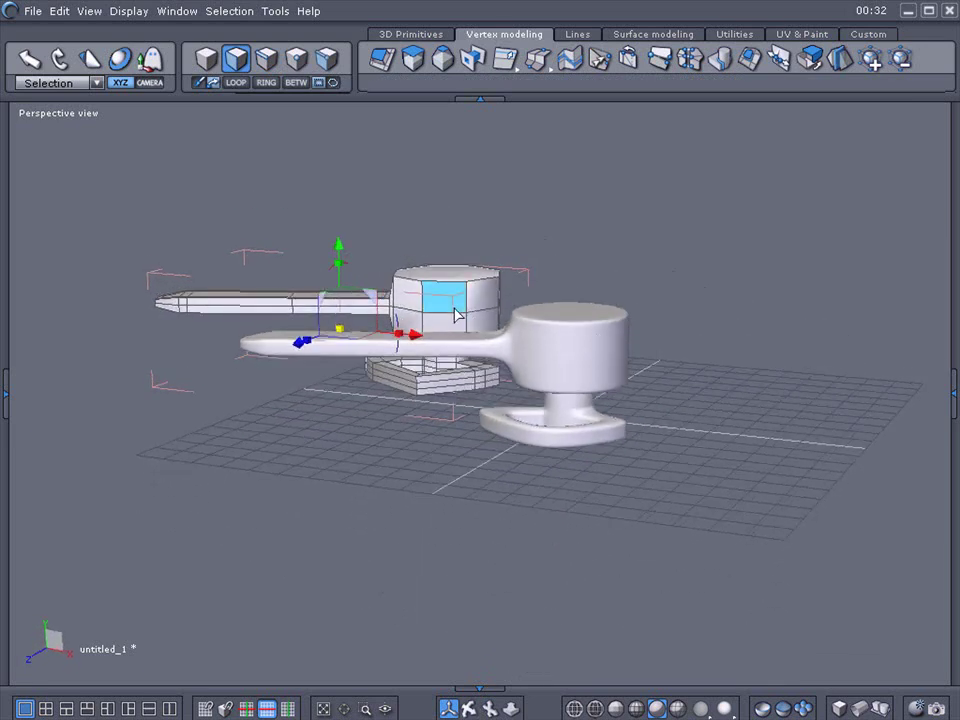
{"action": "scroll", "coordinate": [467, 321], "scroll_direction": "up", "scroll_amount": 2}
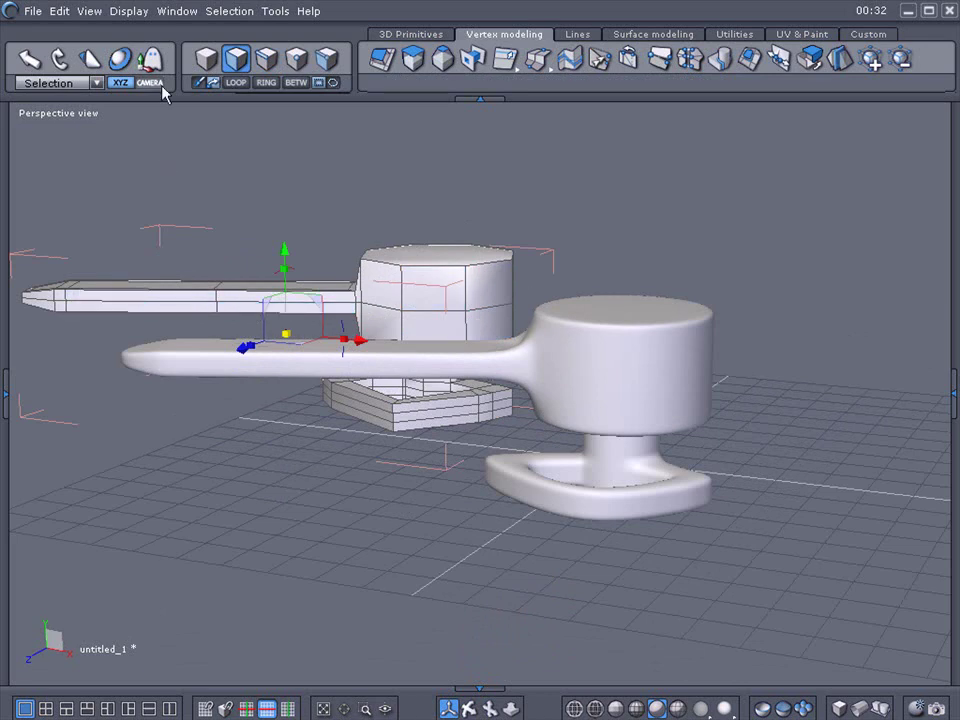
{"action": "left_click", "coordinate": [267, 67]}
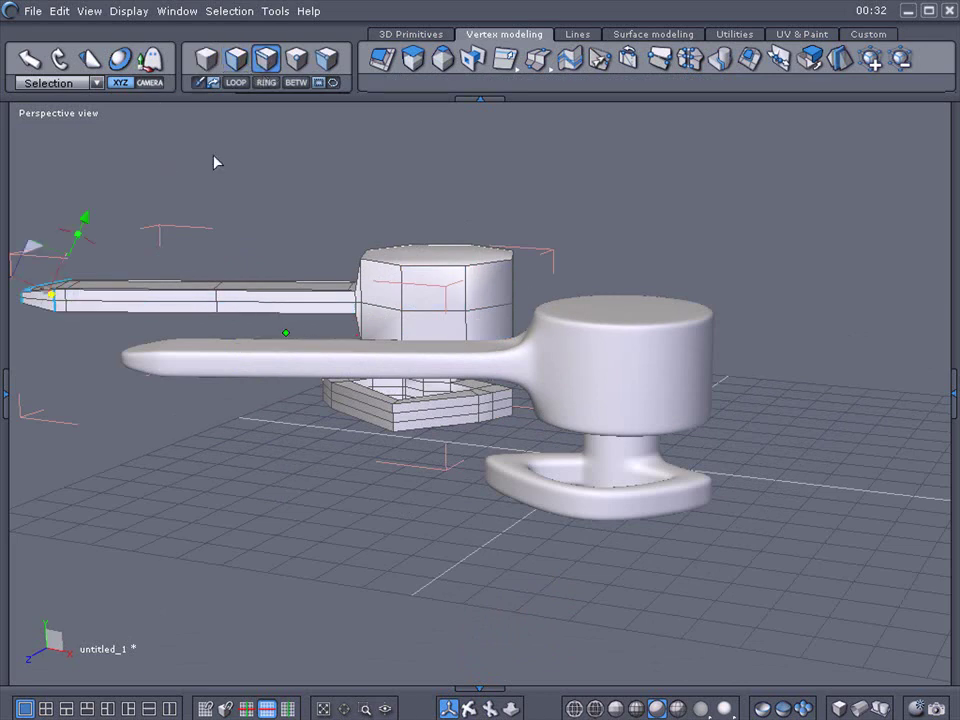
{"action": "left_click", "coordinate": [157, 309]}
{"action": "left_click", "coordinate": [236, 84]}
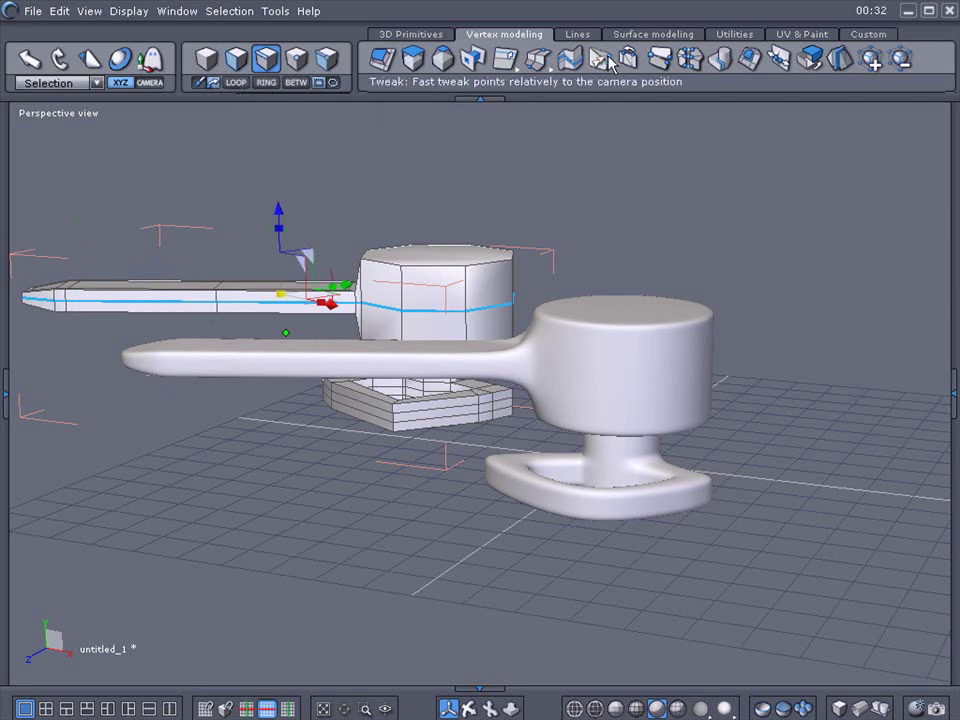
Step: Try splitting the selected edge loop into two parallel loops, compare the effect on the smoothed clone, and undo it
{"action": "left_click", "coordinate": [507, 61]}
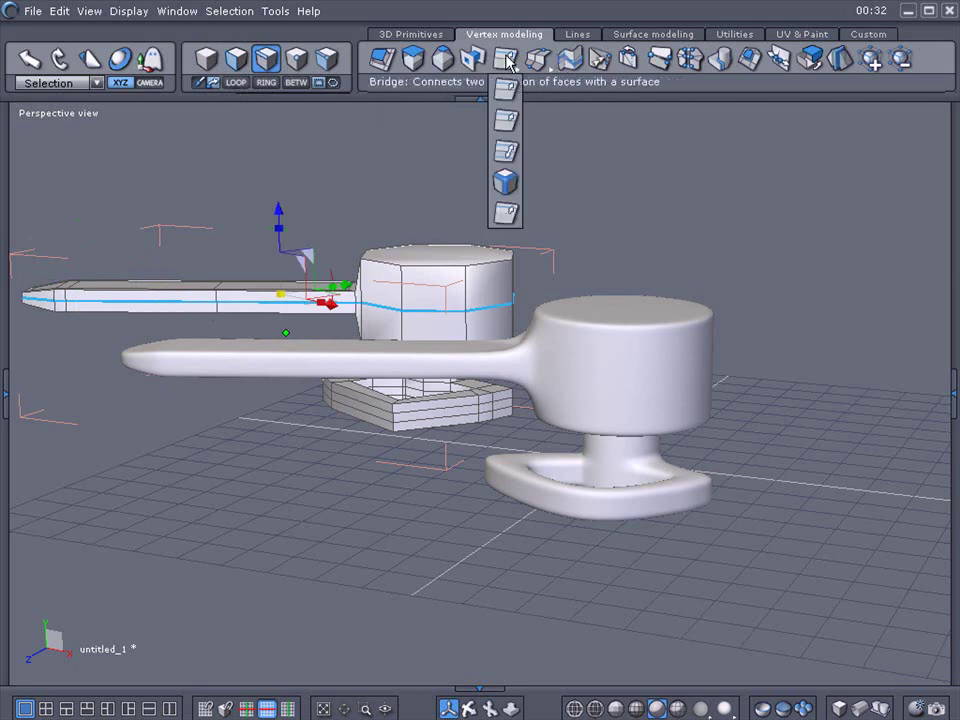
{"action": "left_click", "coordinate": [507, 181]}
{"action": "left_click_drag", "start_coordinate": [259, 294], "coordinate": [259, 298]}
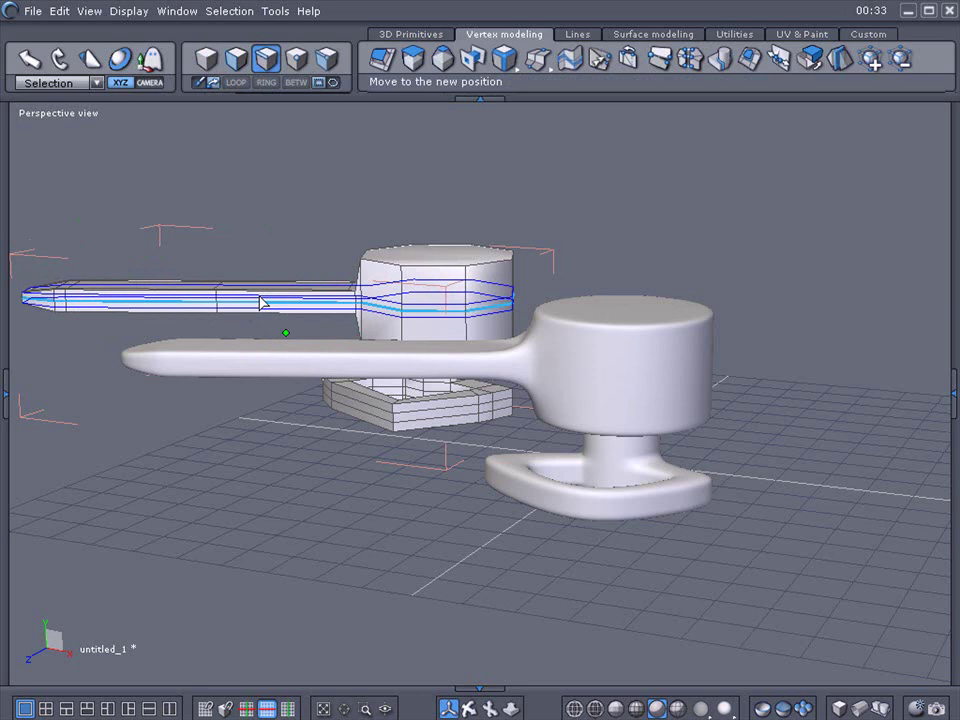
{"action": "left_click_drag", "start_coordinate": [259, 298], "coordinate": [261, 300]}
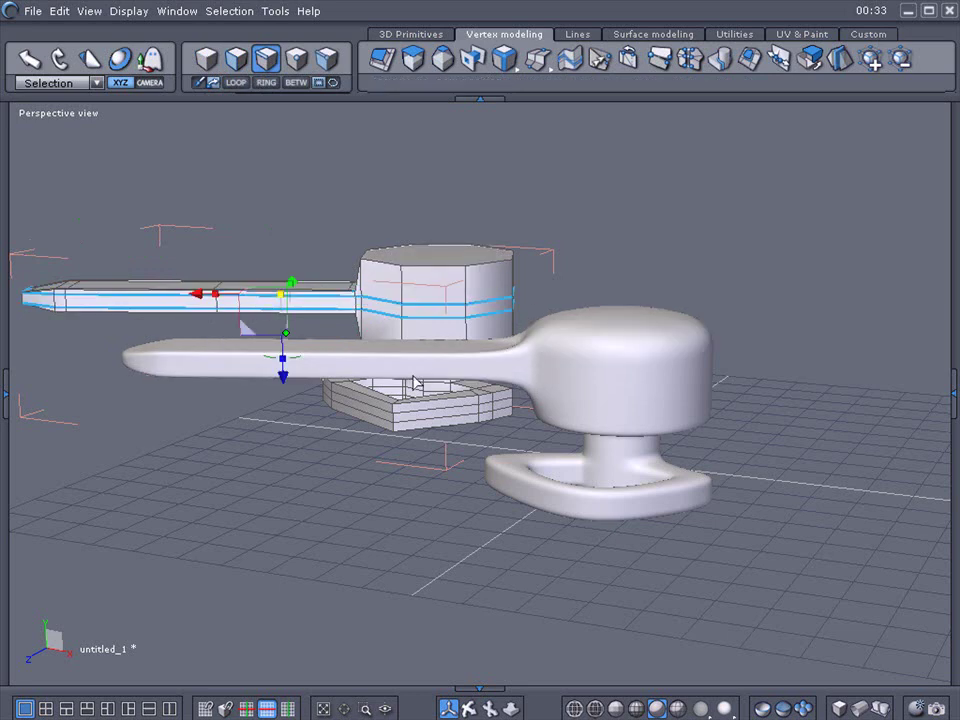
{"action": "middle_click_drag", "start_coordinate": [476, 705], "coordinate": [365, 716]}
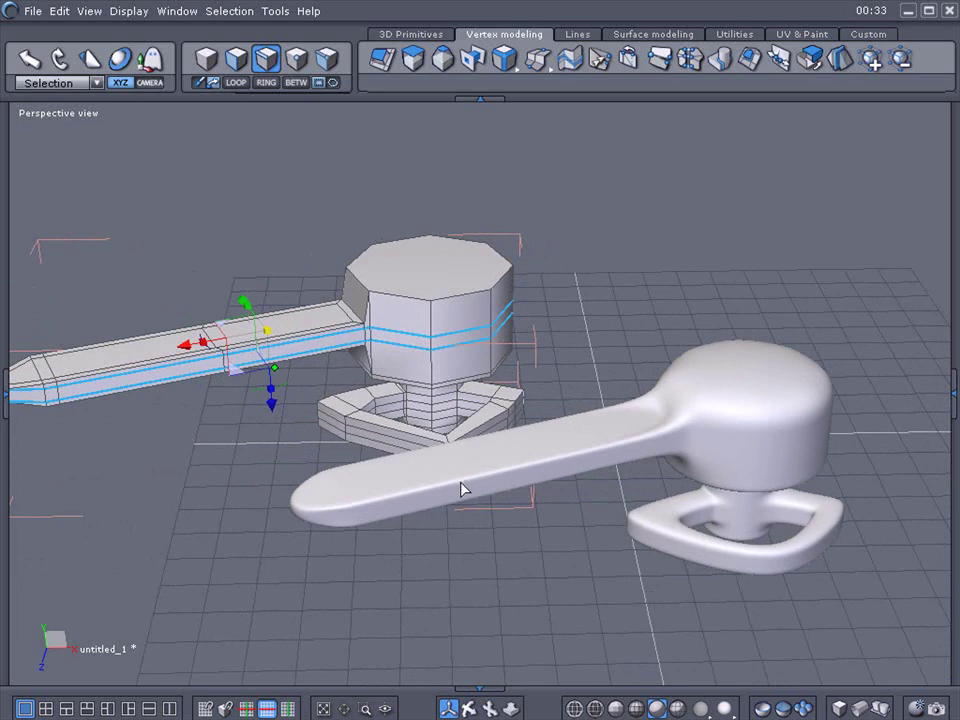
{"action": "scroll", "coordinate": [463, 488], "scroll_direction": "up", "scroll_amount": 2}
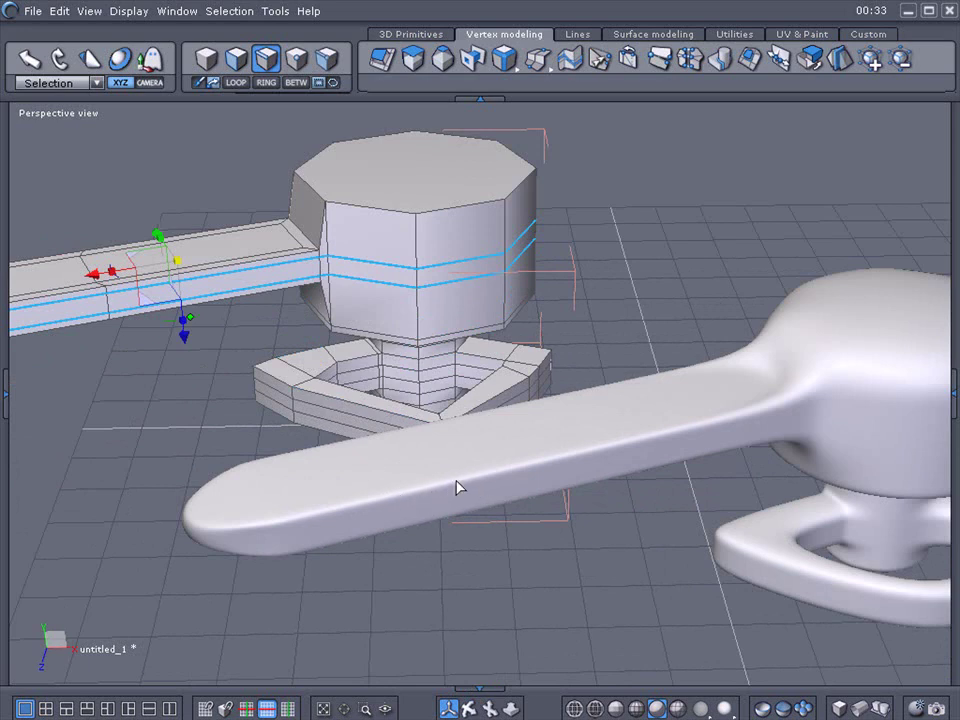
{"action": "key", "text": "ctrl+z"}
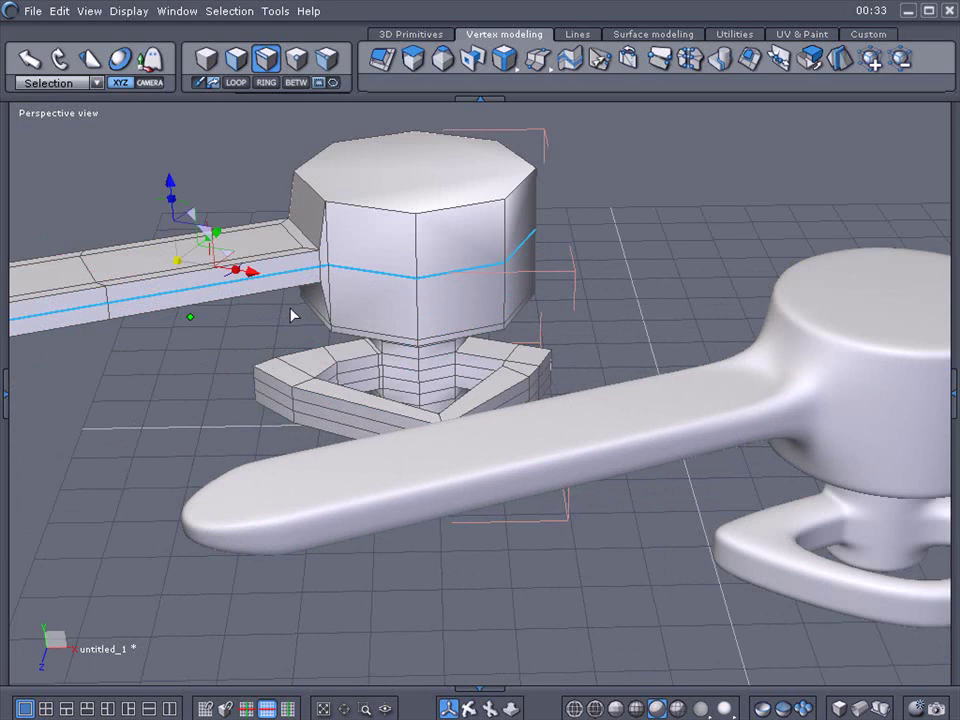
Step: Try splitting the selected edge loop into two very closely spaced loops and undo the change
{"action": "left_click", "coordinate": [505, 62]}
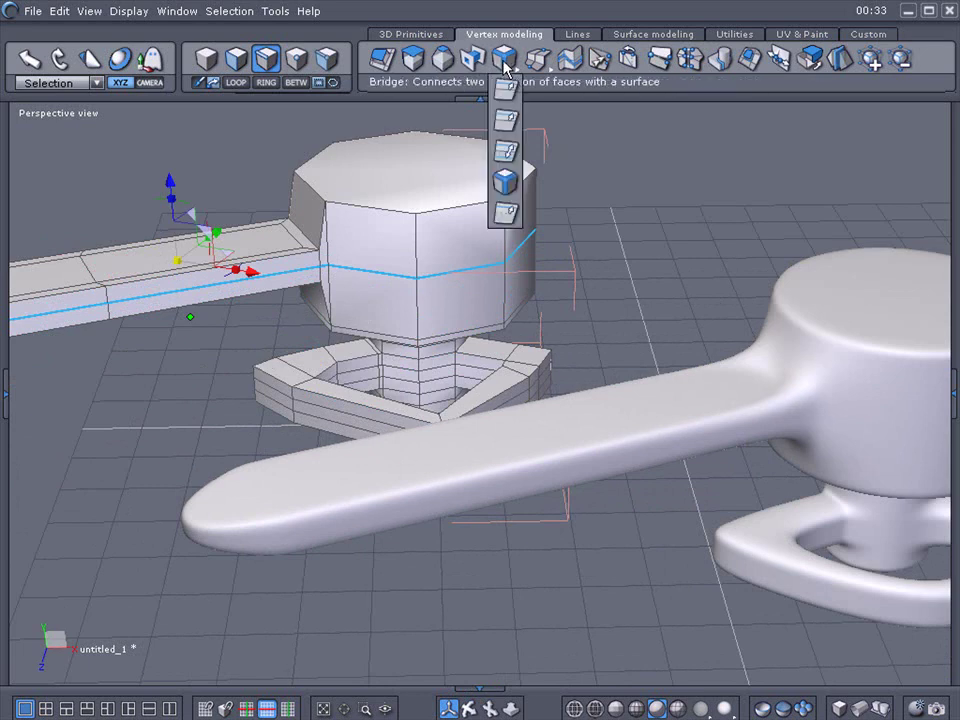
{"action": "left_click", "coordinate": [505, 180]}
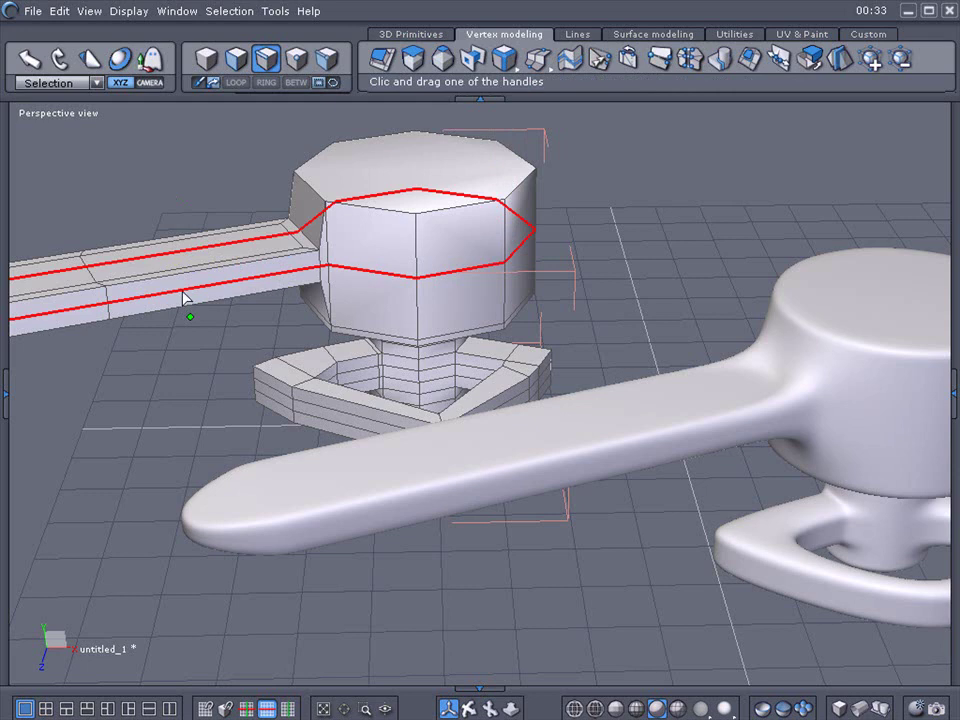
{"action": "left_click_drag", "start_coordinate": [183, 296], "coordinate": [182, 293]}
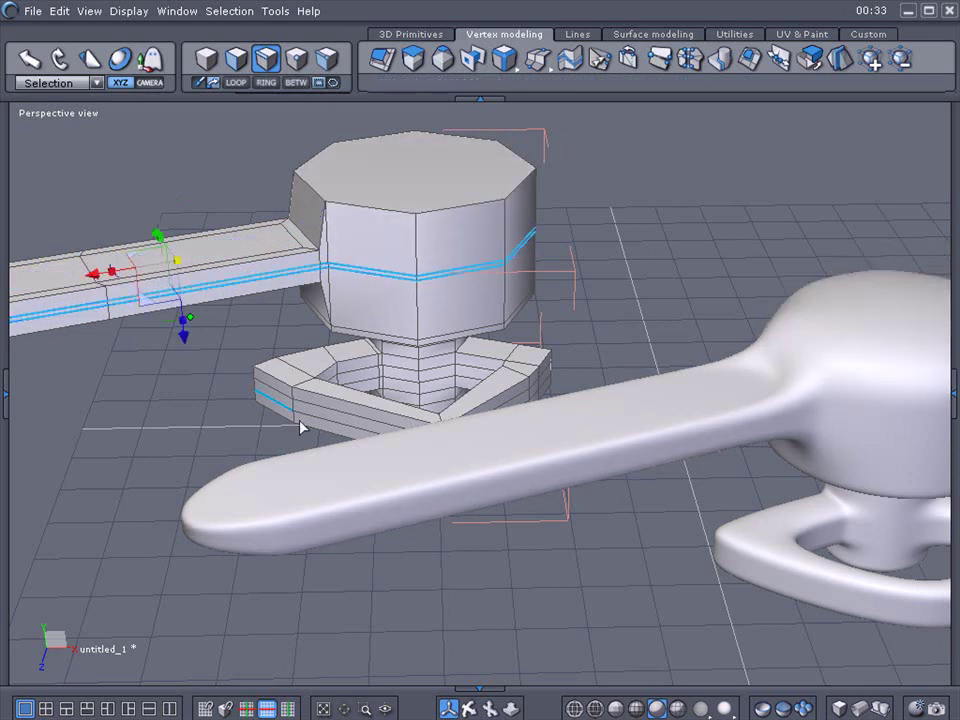
{"action": "key", "text": "ctrl+z"}
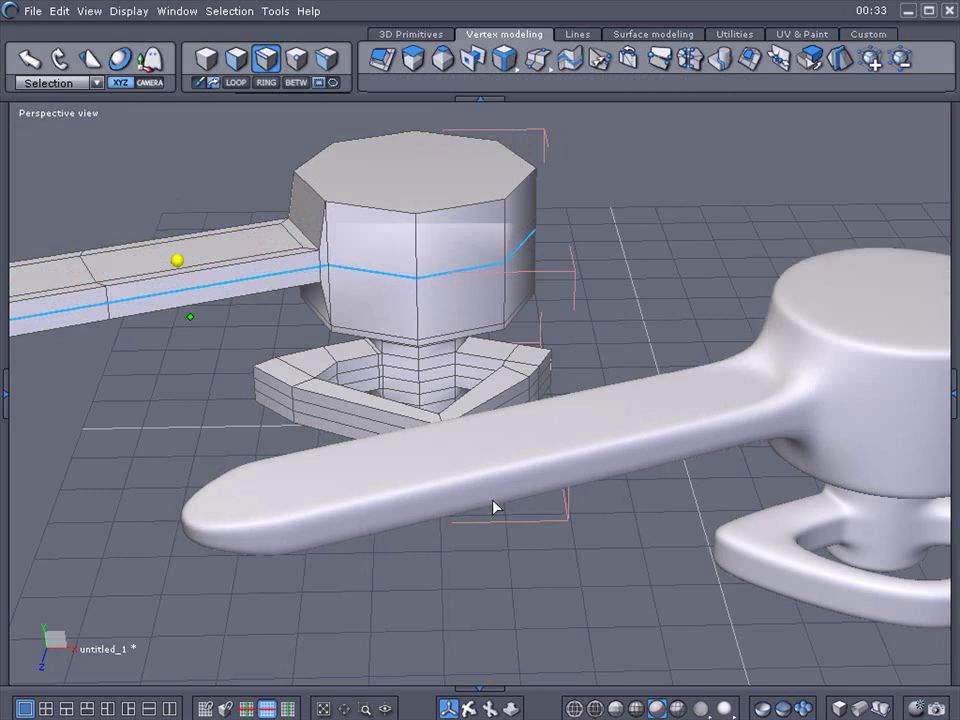
Step: Split the selected edge loop into two widely spaced parallel loops around the arm and head, and clear the edge selection
{"action": "mouse_move", "coordinate": [504, 60]}
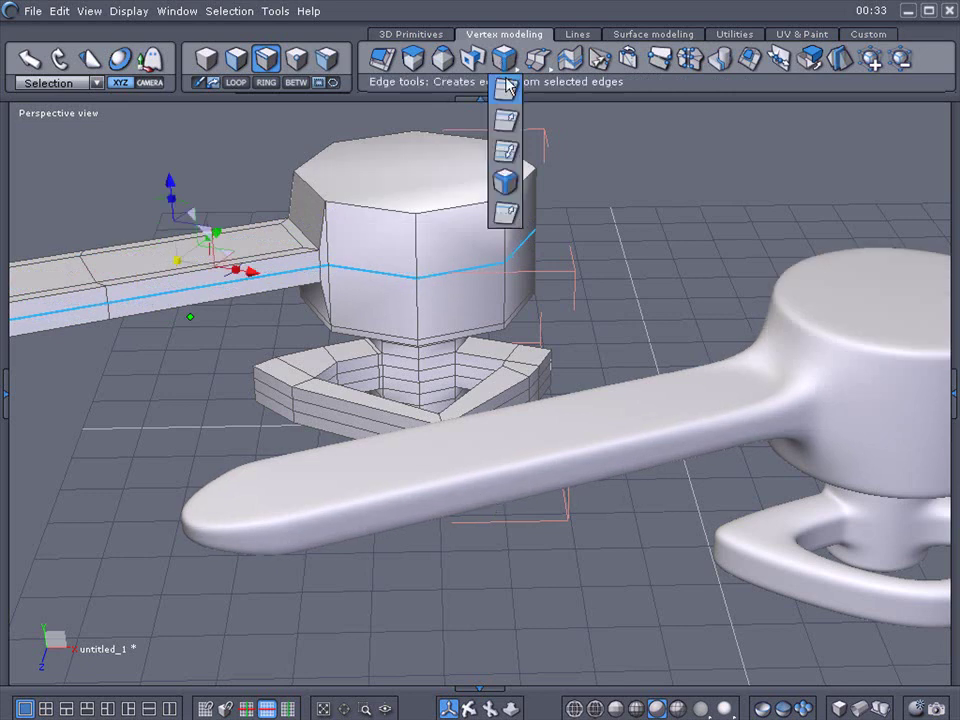
{"action": "left_click", "coordinate": [505, 181]}
{"action": "left_click_drag", "start_coordinate": [193, 293], "coordinate": [190, 279]}
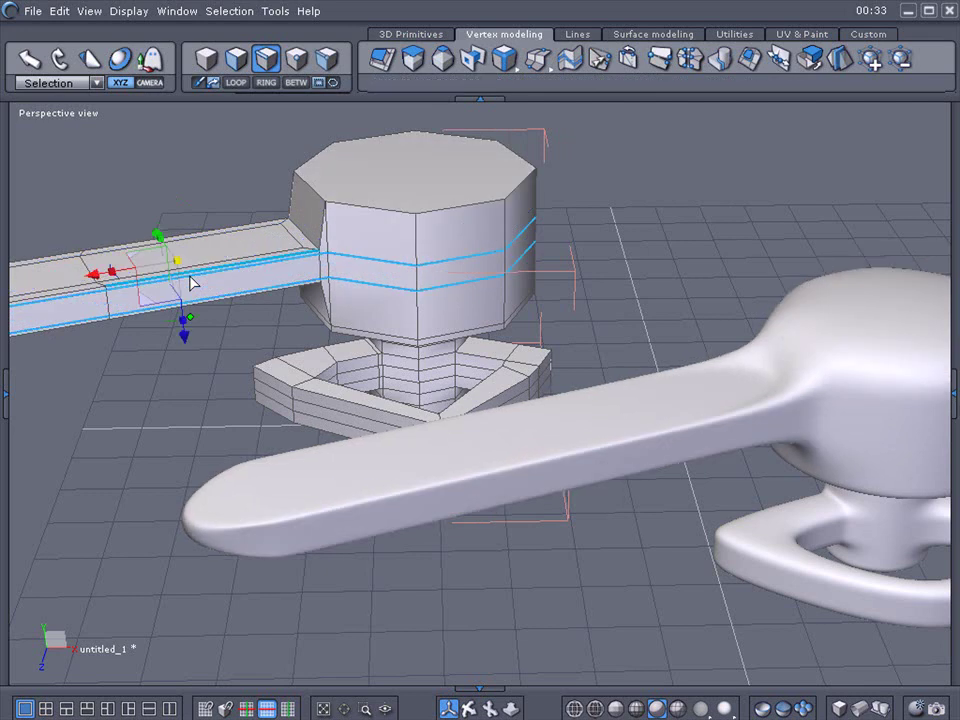
{"action": "left_click", "coordinate": [196, 150]}
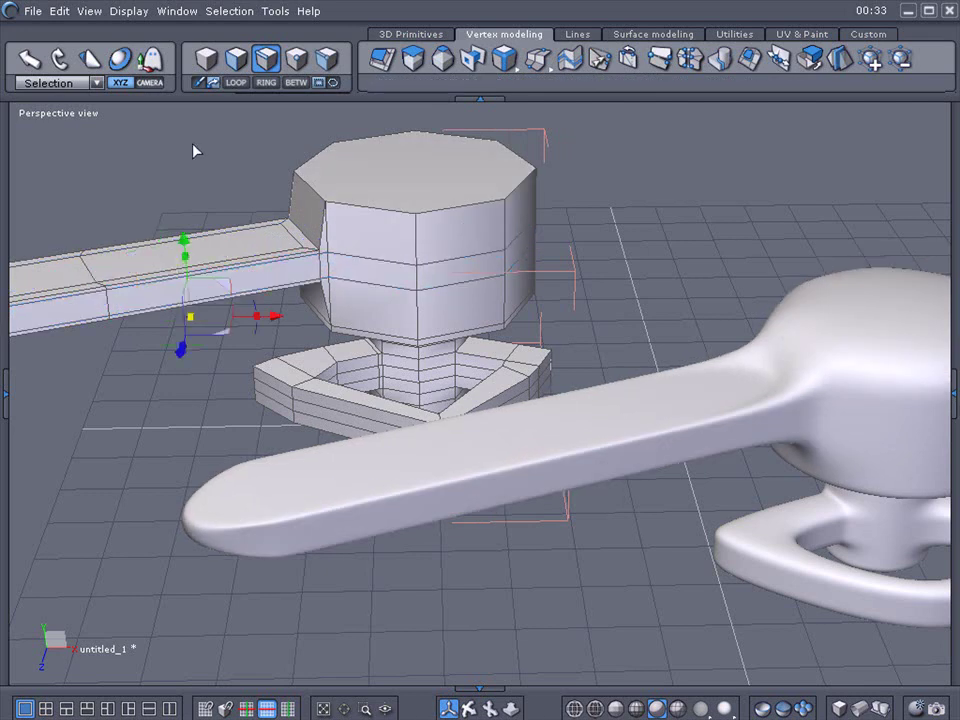
Step: Select the smoothed clone as a whole object and rotate it so it stands upside down beside the original
{"action": "scroll", "coordinate": [196, 150], "scroll_direction": "down", "scroll_amount": 3}
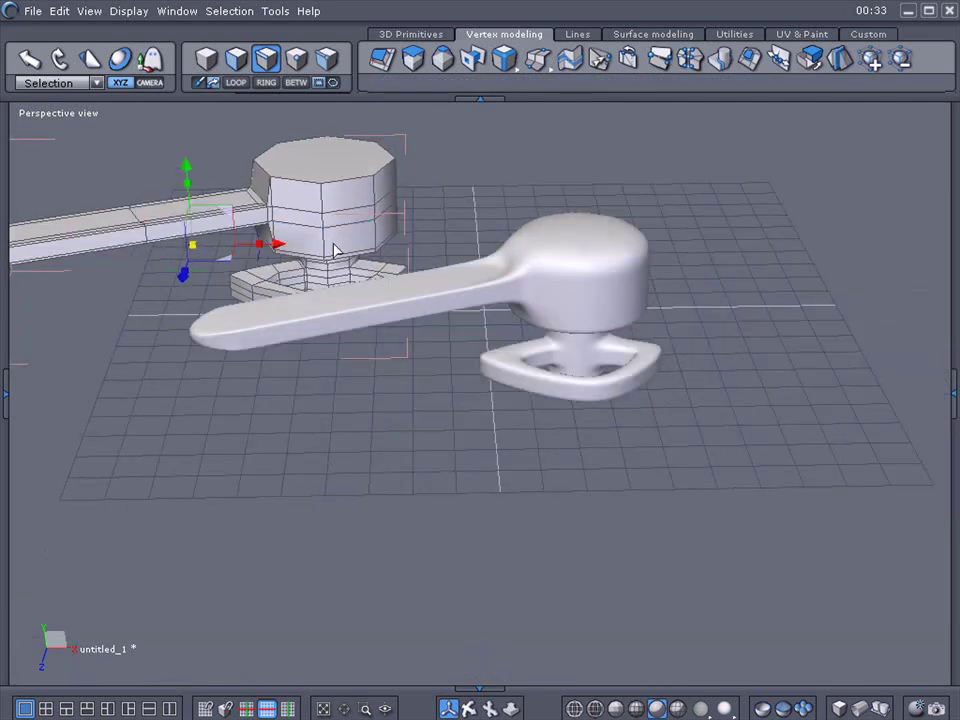
{"action": "right_click_drag", "start_coordinate": [400, 440], "coordinate": [528, 438]}
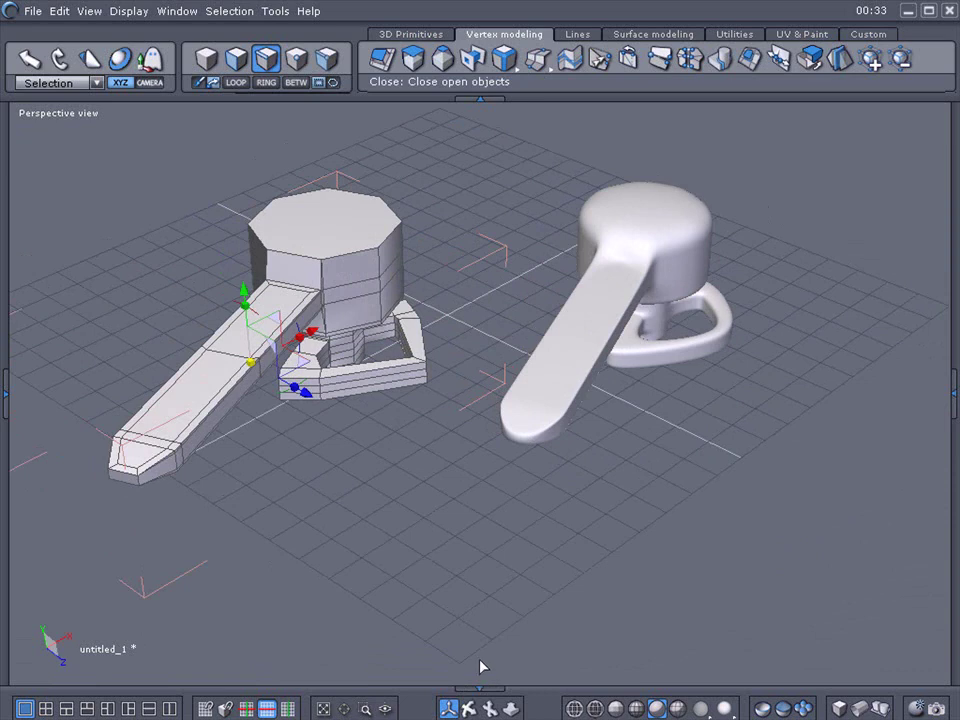
{"action": "left_click_drag", "start_coordinate": [488, 703], "coordinate": [470, 692]}
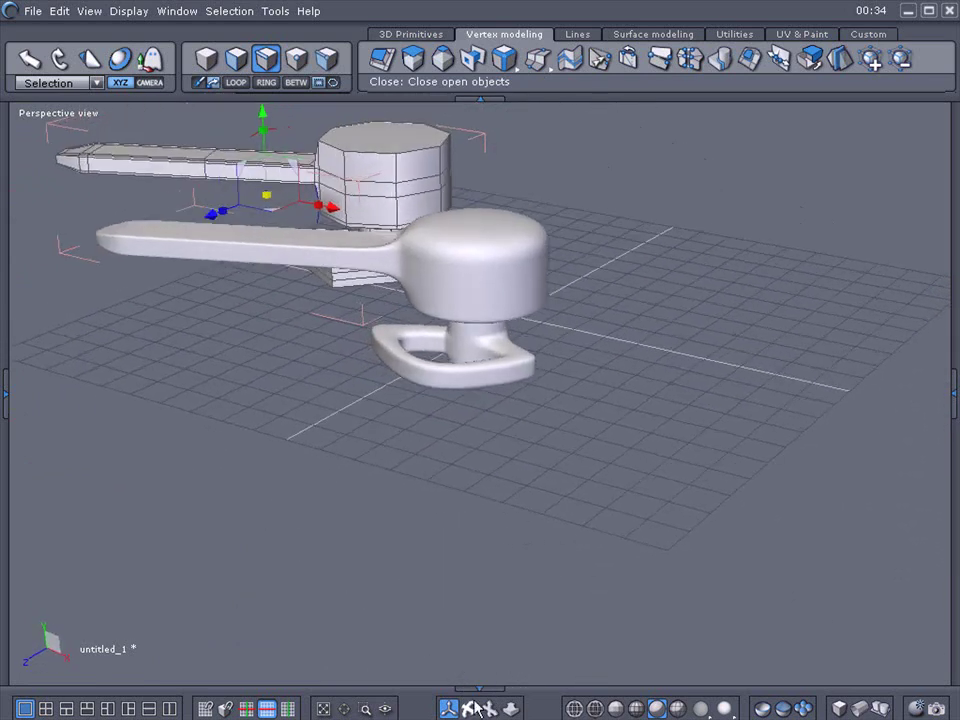
{"action": "left_click", "coordinate": [470, 313]}
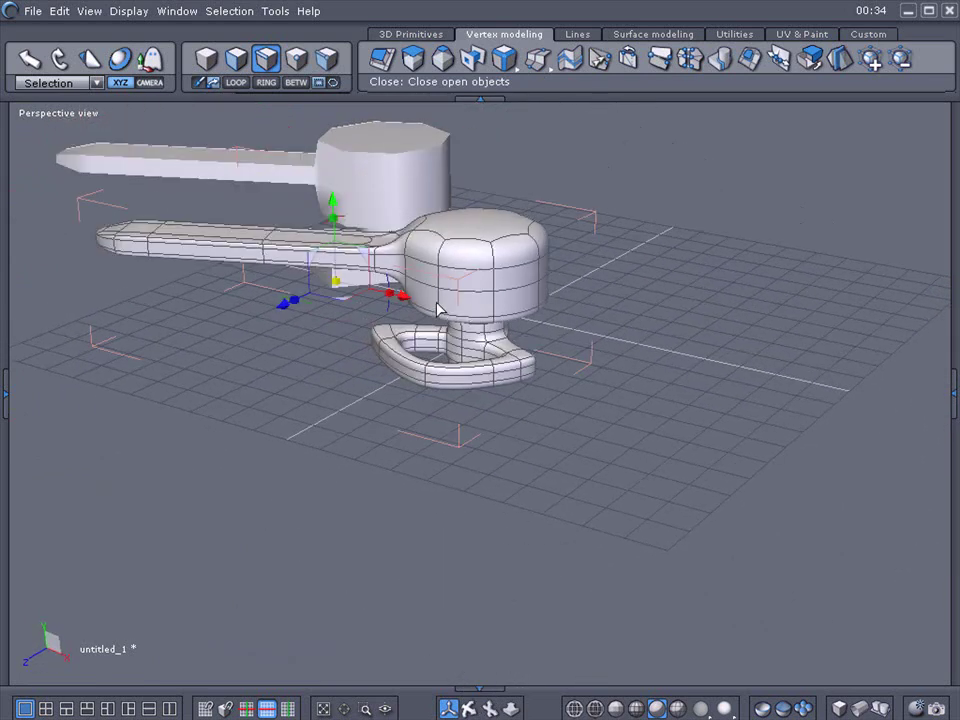
{"action": "left_click", "coordinate": [206, 58]}
{"action": "left_click", "coordinate": [343, 234]}
{"action": "left_click_drag", "start_coordinate": [343, 234], "coordinate": [259, 608]}
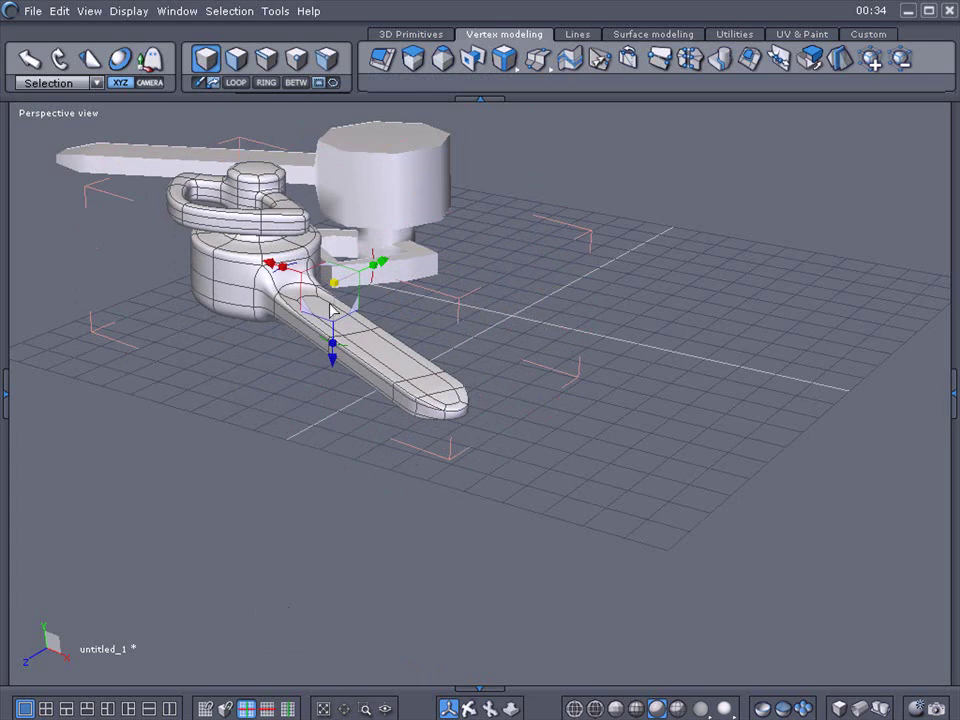
Step: Delete the unsmoothed original and display the remaining clone with smooth shading and its wireframe edges
{"action": "left_click", "coordinate": [390, 197]}
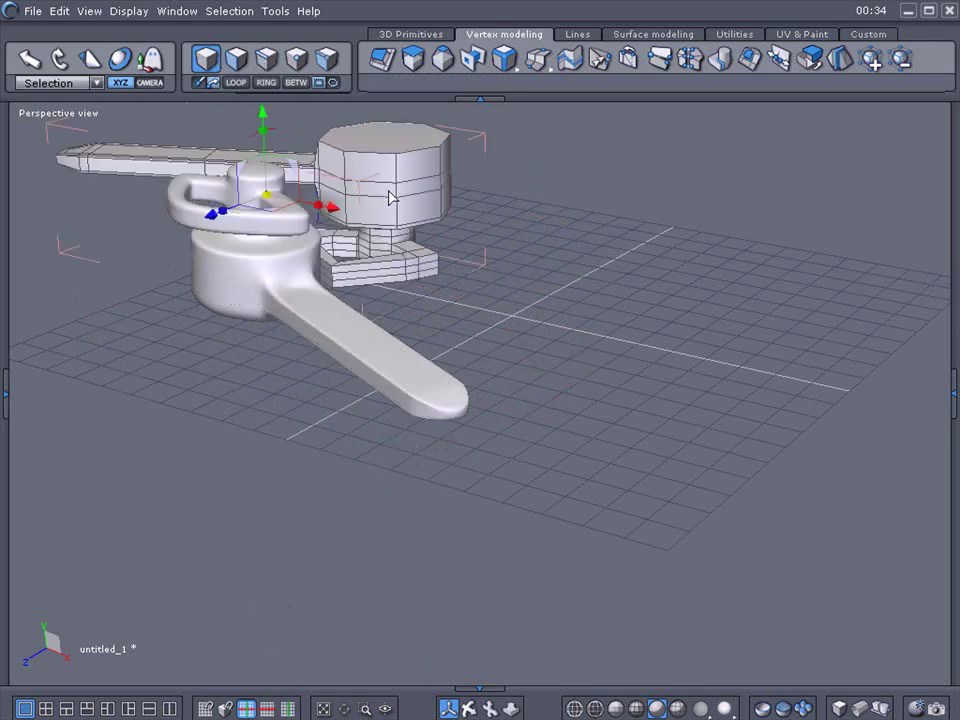
{"action": "key", "text": "Delete"}
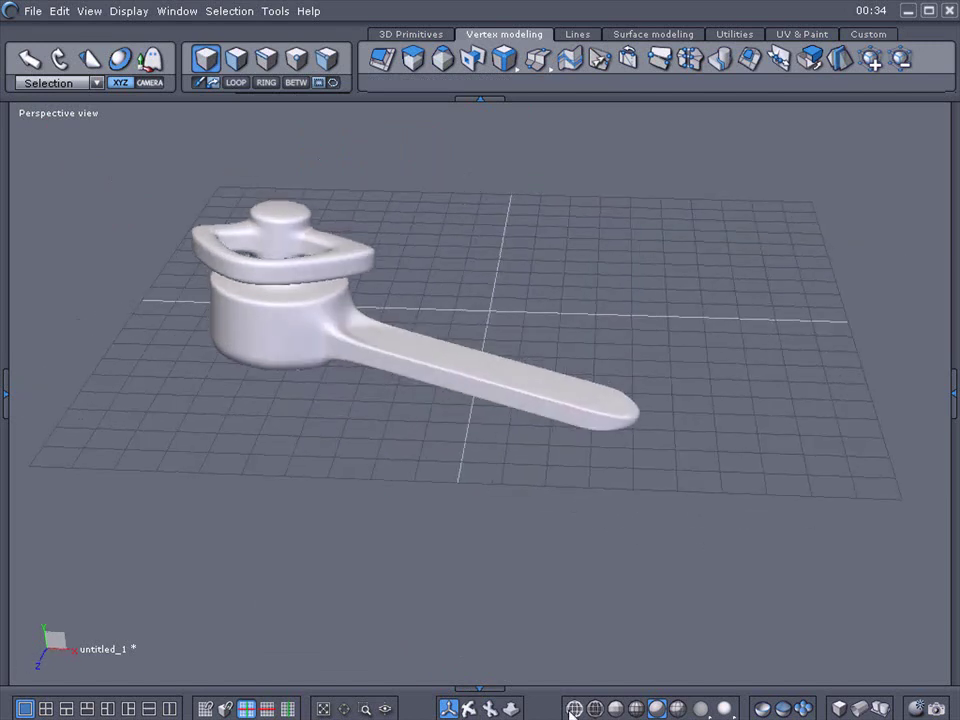
{"action": "left_click", "coordinate": [676, 708]}
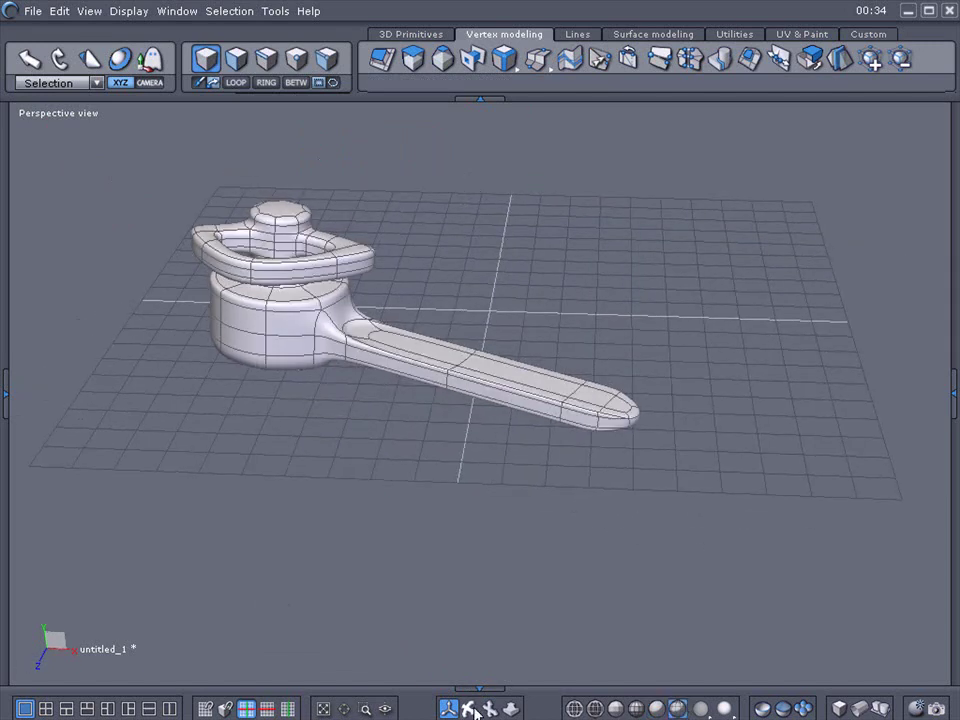
{"action": "middle_click_drag", "start_coordinate": [480, 390], "coordinate": [460, 460]}
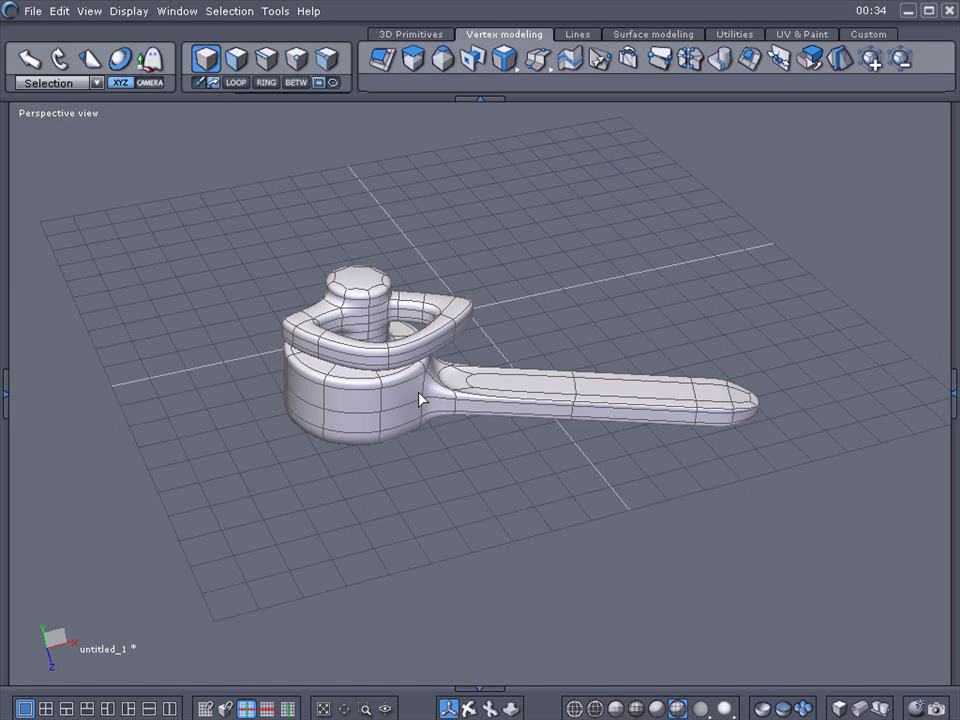
{"action": "left_click_drag", "start_coordinate": [447, 708], "coordinate": [465, 702]}
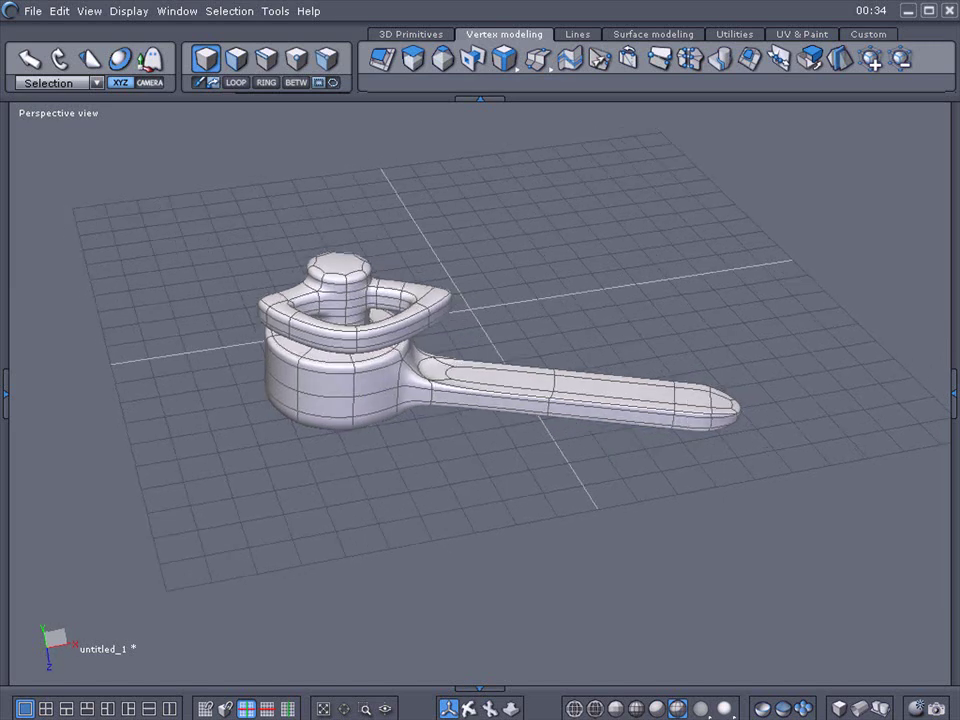
Step: Select a single face on the thick cylinder's side beside the arm and delete it to open a hole
{"action": "left_click", "coordinate": [63, 16]}
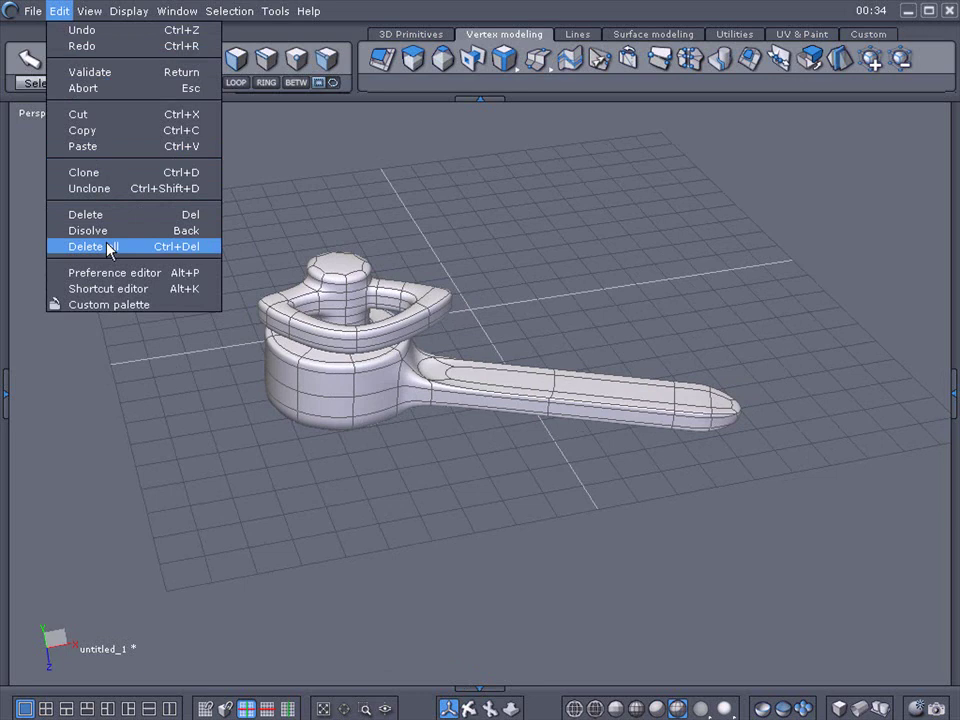
{"action": "left_click", "coordinate": [310, 170]}
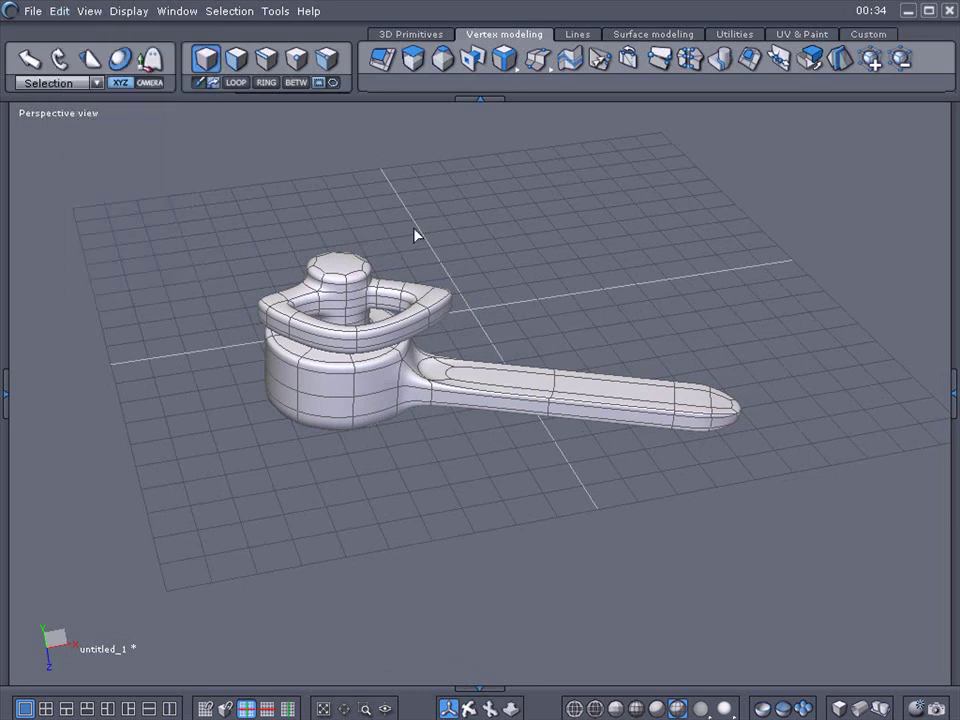
{"action": "key", "text": "F2"}
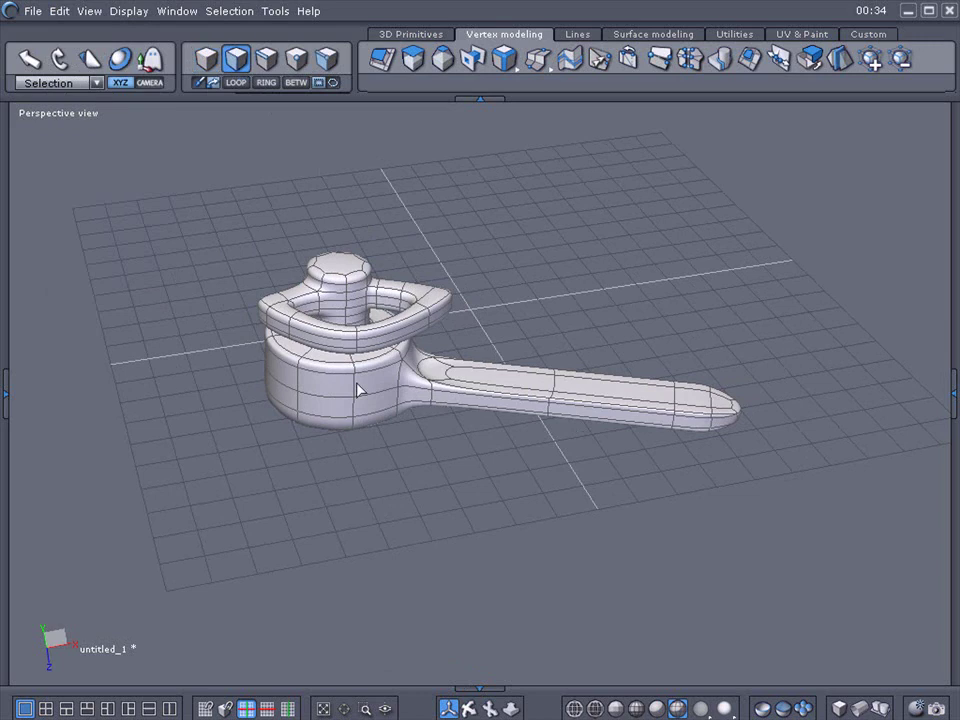
{"action": "key", "text": "F5"}
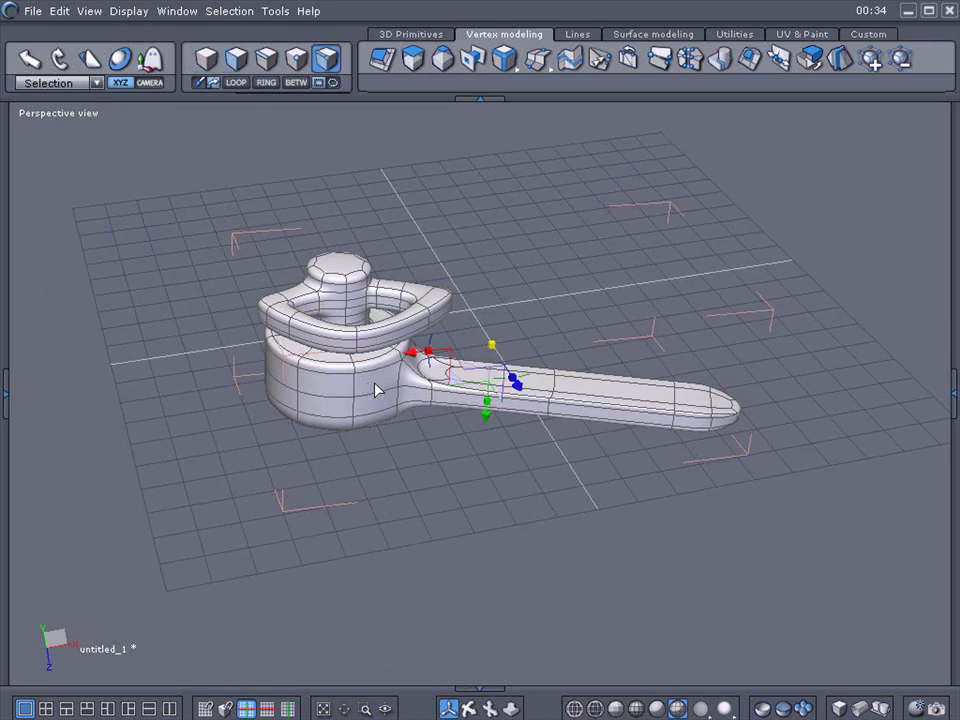
{"action": "left_click", "coordinate": [377, 390]}
{"action": "left_click_drag", "start_coordinate": [376, 388], "coordinate": [397, 381]}
{"action": "left_click", "coordinate": [397, 381]}
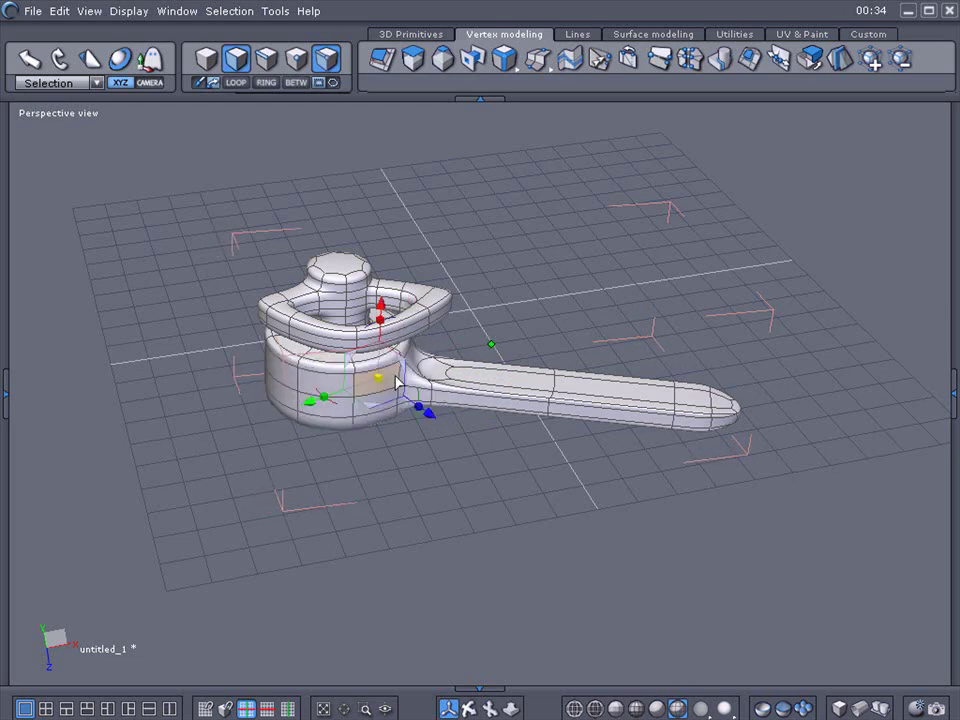
{"action": "left_click", "coordinate": [60, 12]}
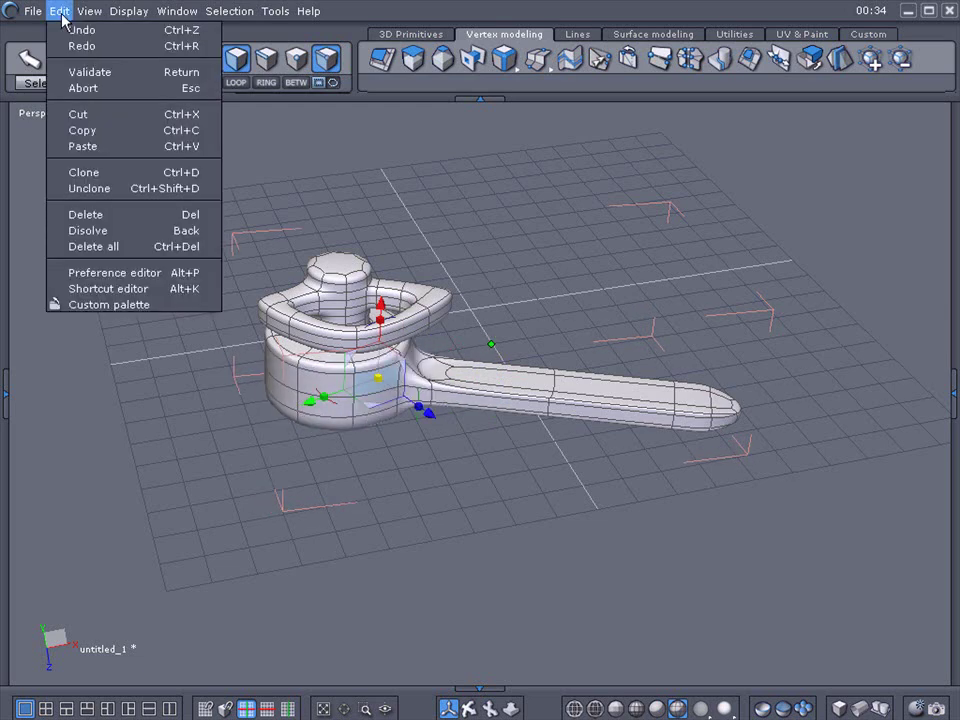
{"action": "left_click", "coordinate": [103, 214]}
{"action": "scroll", "coordinate": [146, 270], "scroll_direction": "up", "scroll_amount": 3}
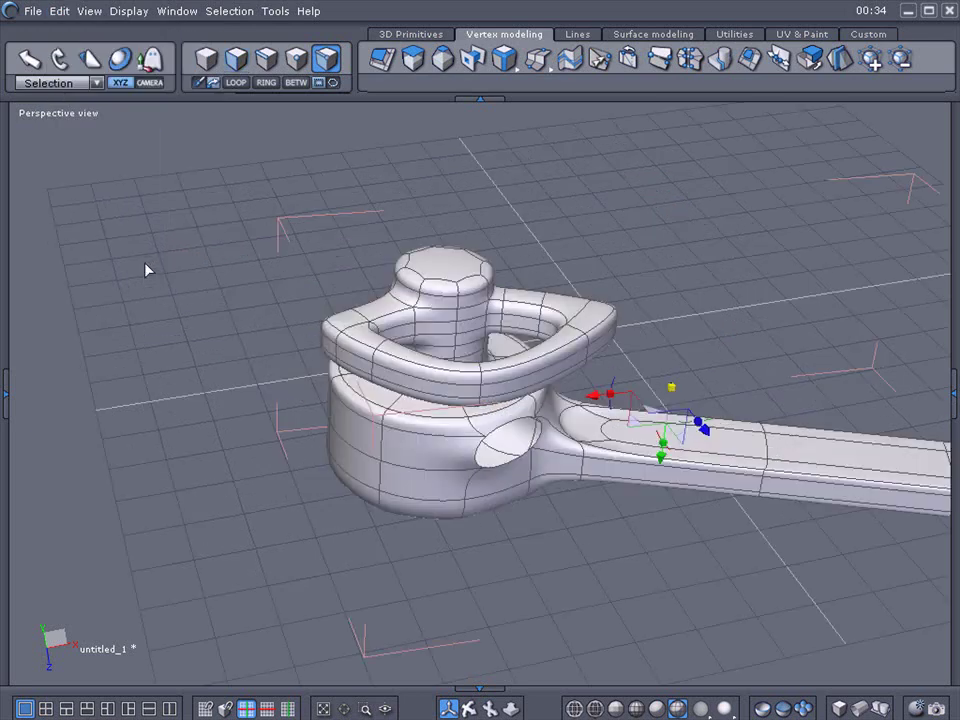
{"action": "scroll", "coordinate": [146, 270], "scroll_direction": "down", "scroll_amount": 2}
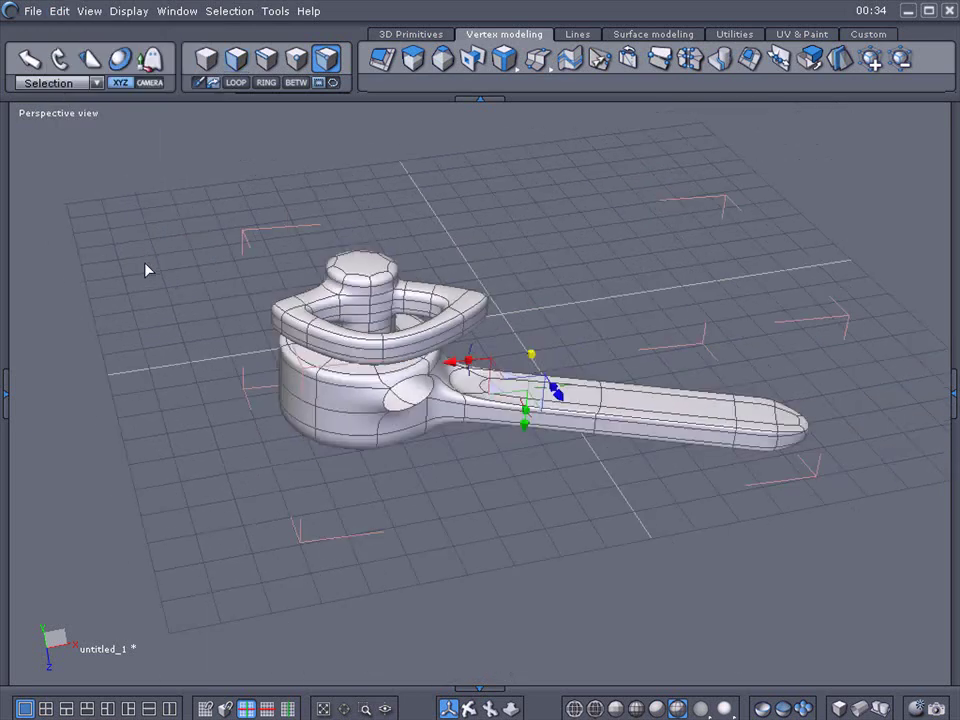
Step: Try smoothing level 0 on the form, and undo both the smoothing change and the face deletion
{"action": "left_click", "coordinate": [952, 389]}
{"action": "left_click", "coordinate": [803, 166]}
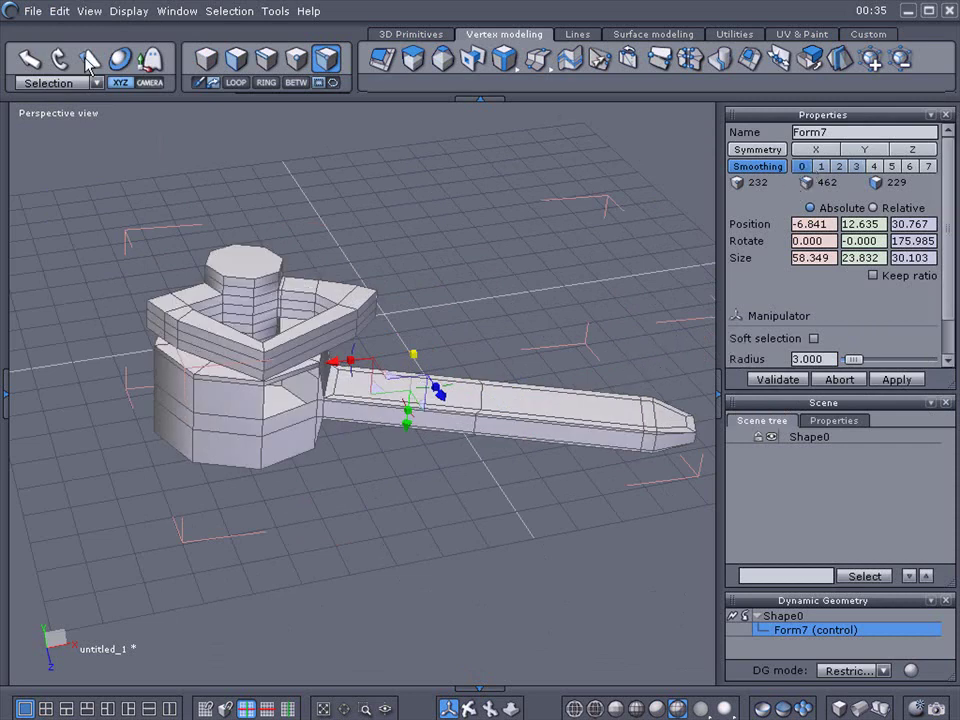
{"action": "key", "text": "ctrl+z"}
{"action": "key", "text": "ctrl+z"}
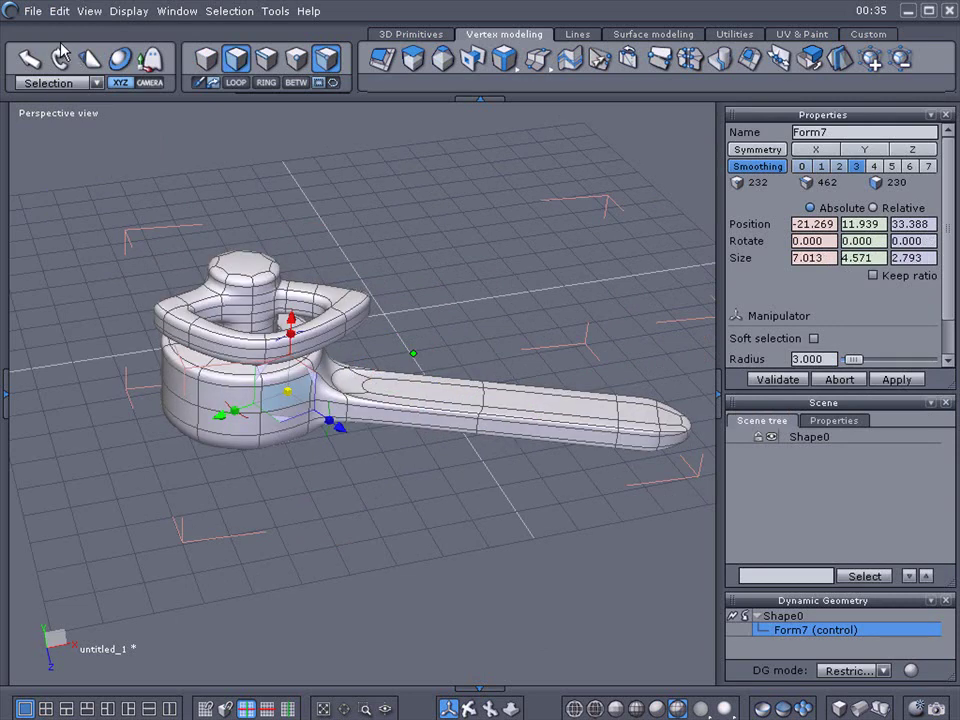
Step: Try to dissolve a single face on the far side of the thick cylinder
{"action": "left_click", "coordinate": [58, 13]}
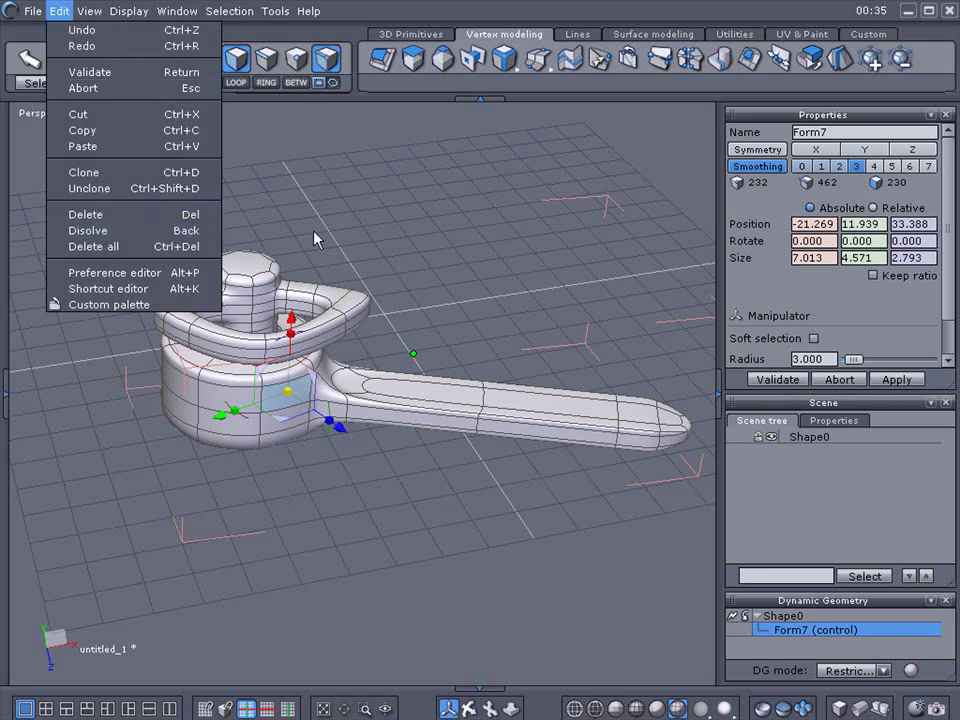
{"action": "left_click", "coordinate": [240, 172]}
{"action": "middle_click_drag", "start_coordinate": [355, 530], "coordinate": [386, 561]}
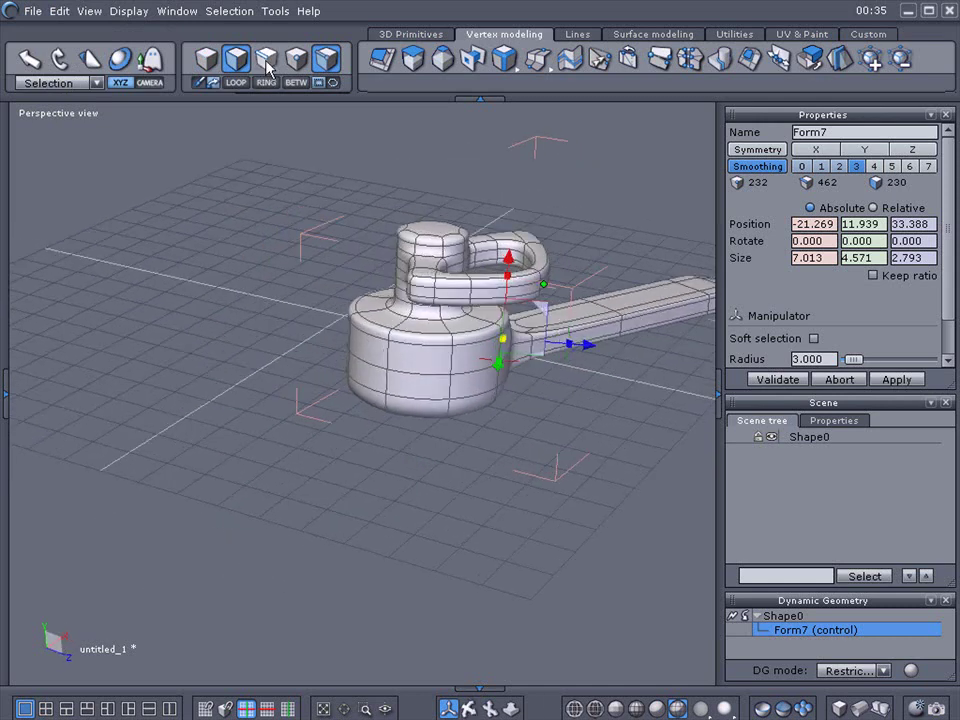
{"action": "left_click", "coordinate": [370, 356]}
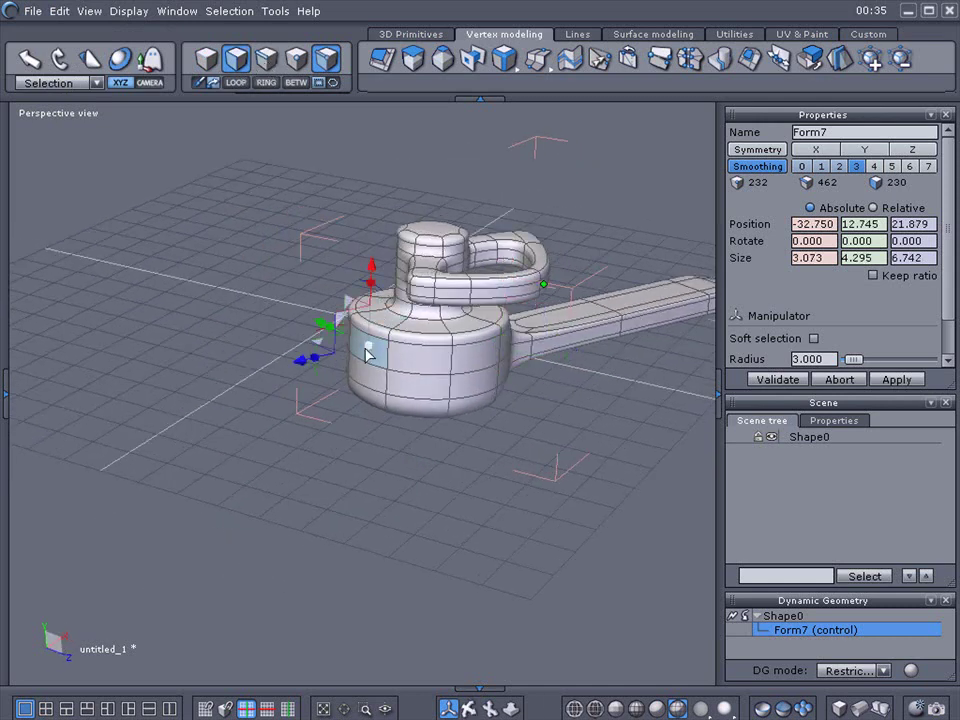
{"action": "left_click", "coordinate": [67, 13]}
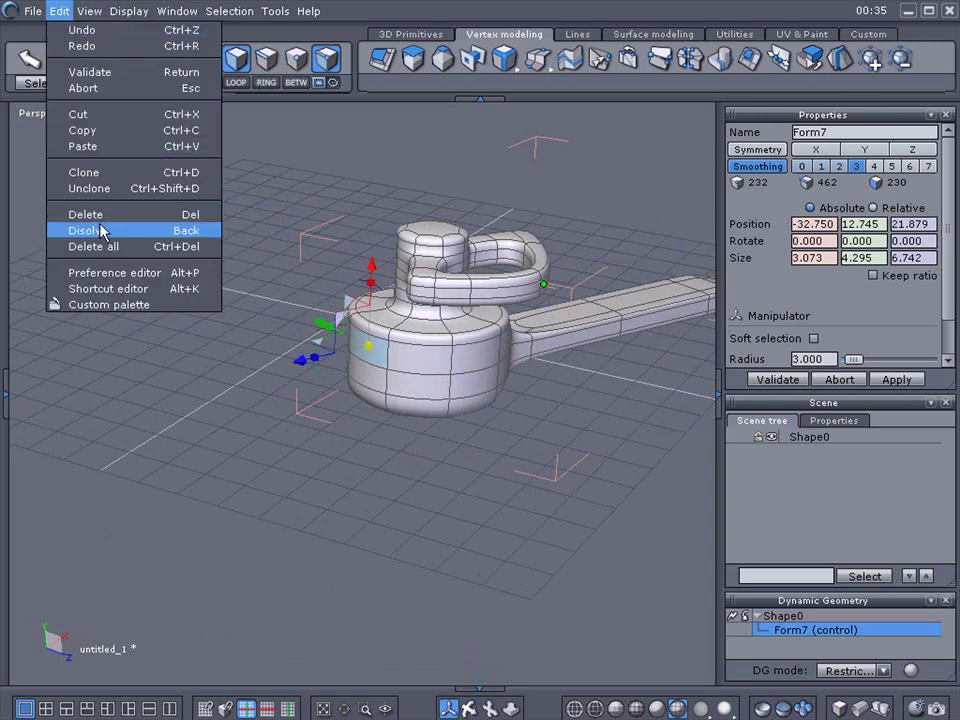
{"action": "left_click", "coordinate": [100, 230]}
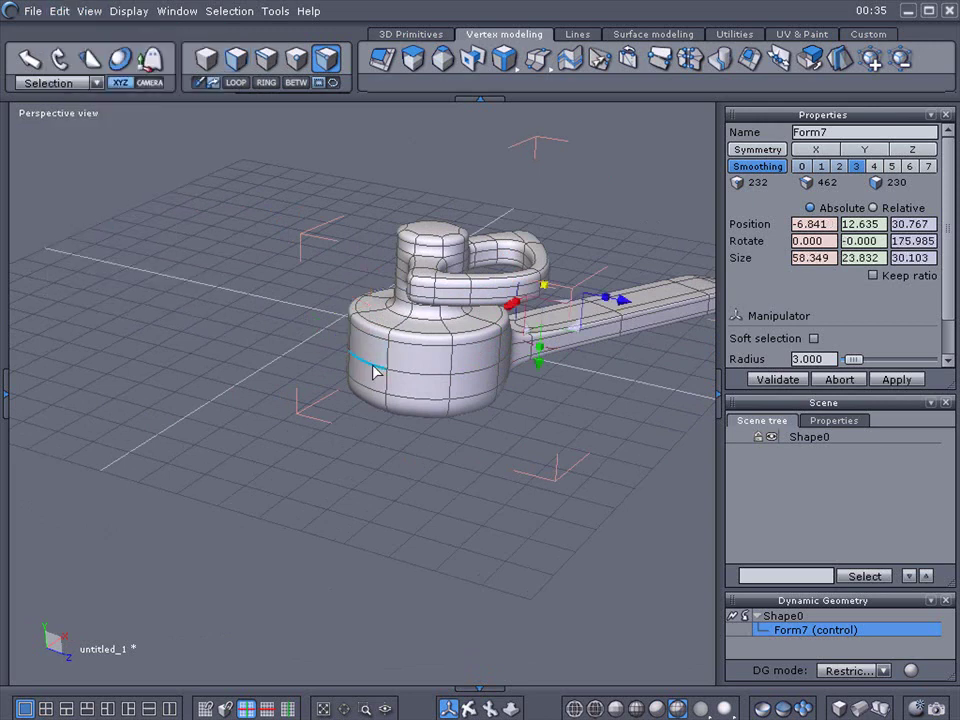
Step: Select the full horizontal edge loop around the thick cylinder's middle and the arm, and dissolve it
{"action": "left_click", "coordinate": [266, 59]}
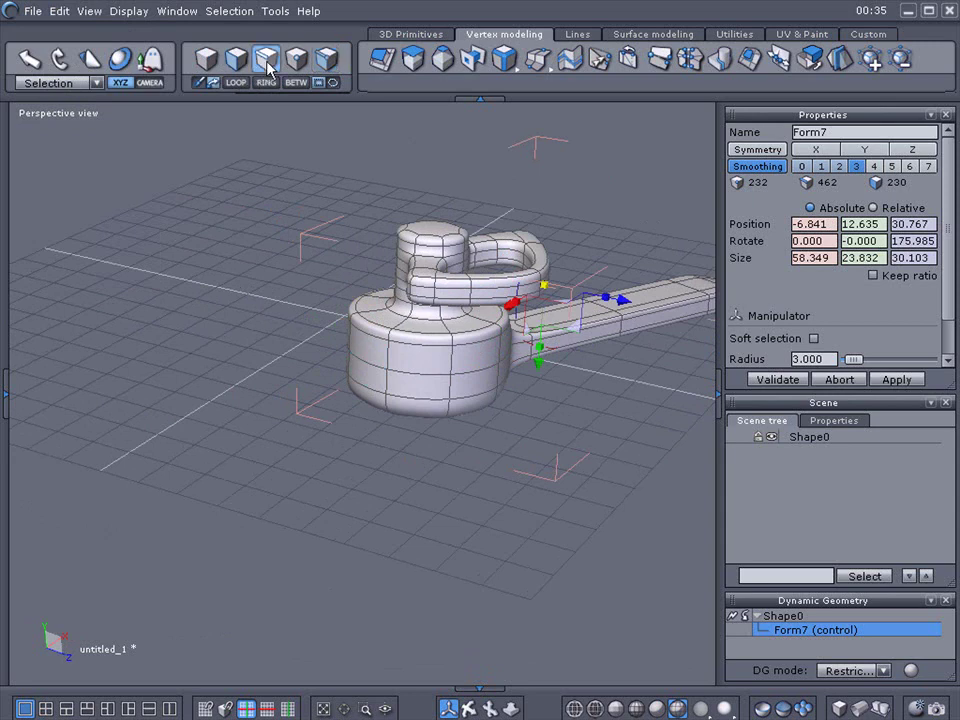
{"action": "left_click", "coordinate": [375, 370]}
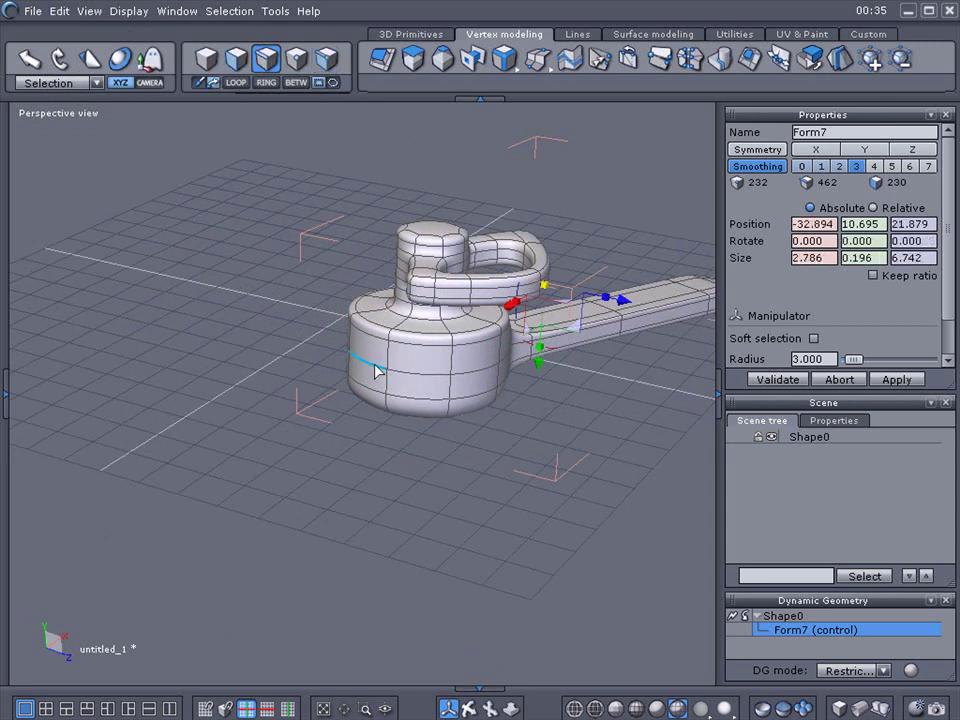
{"action": "left_click", "coordinate": [236, 84]}
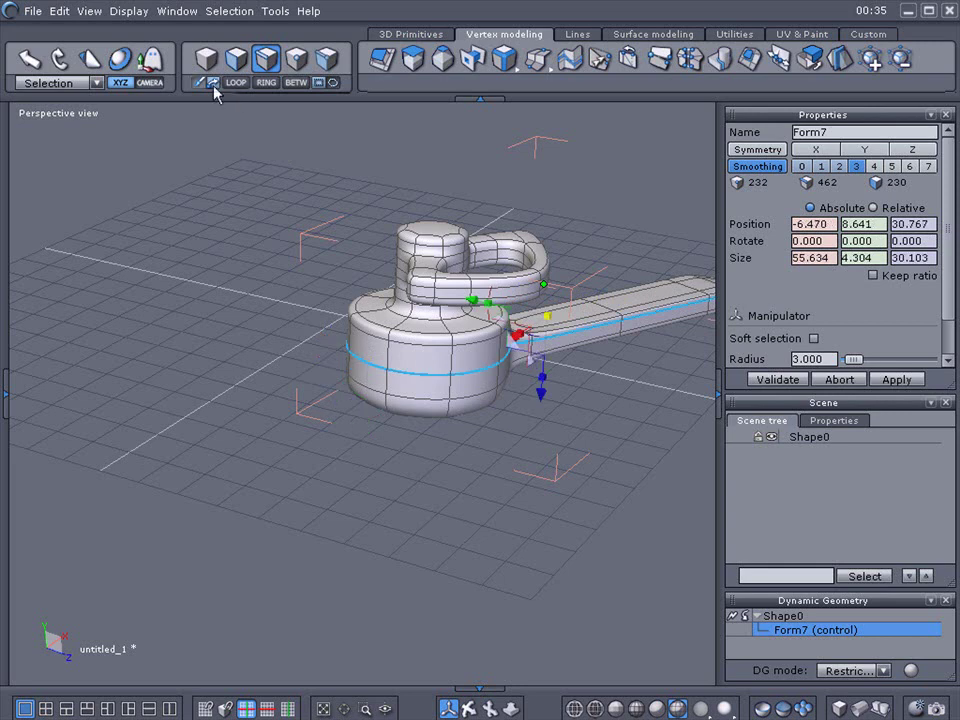
{"action": "left_click", "coordinate": [60, 14]}
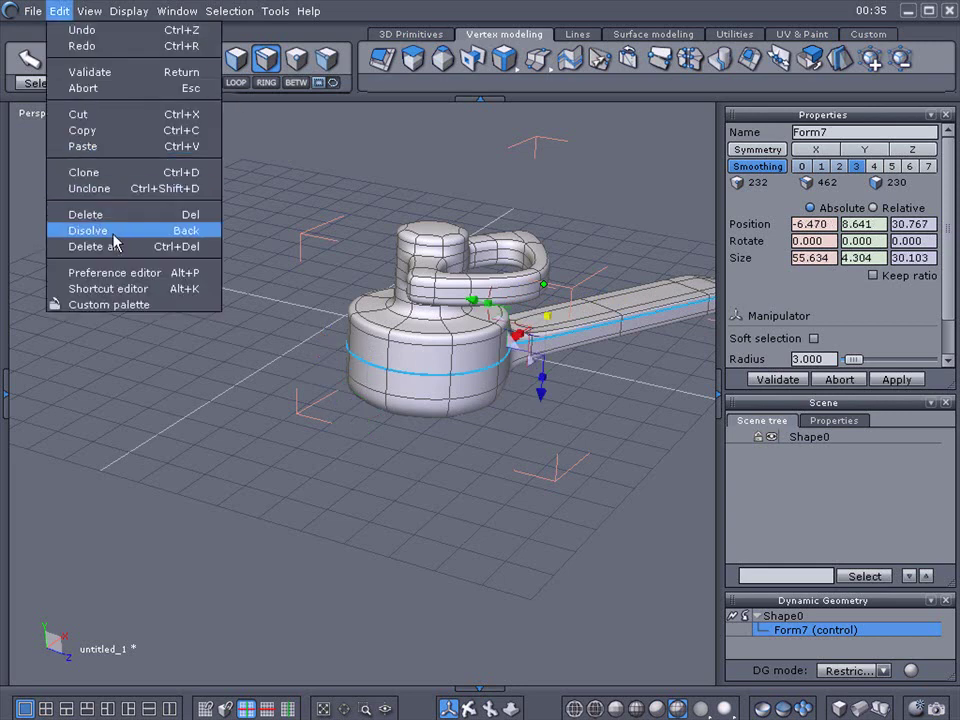
{"action": "left_click", "coordinate": [88, 230]}
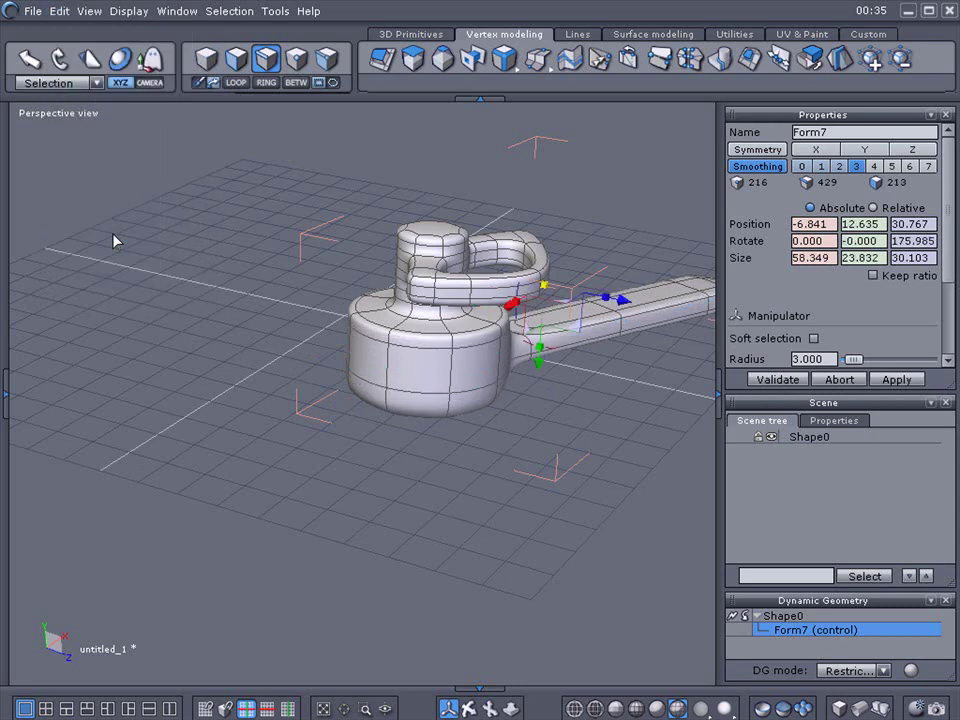
{"action": "scroll", "coordinate": [235, 395], "scroll_direction": "up", "scroll_amount": 3}
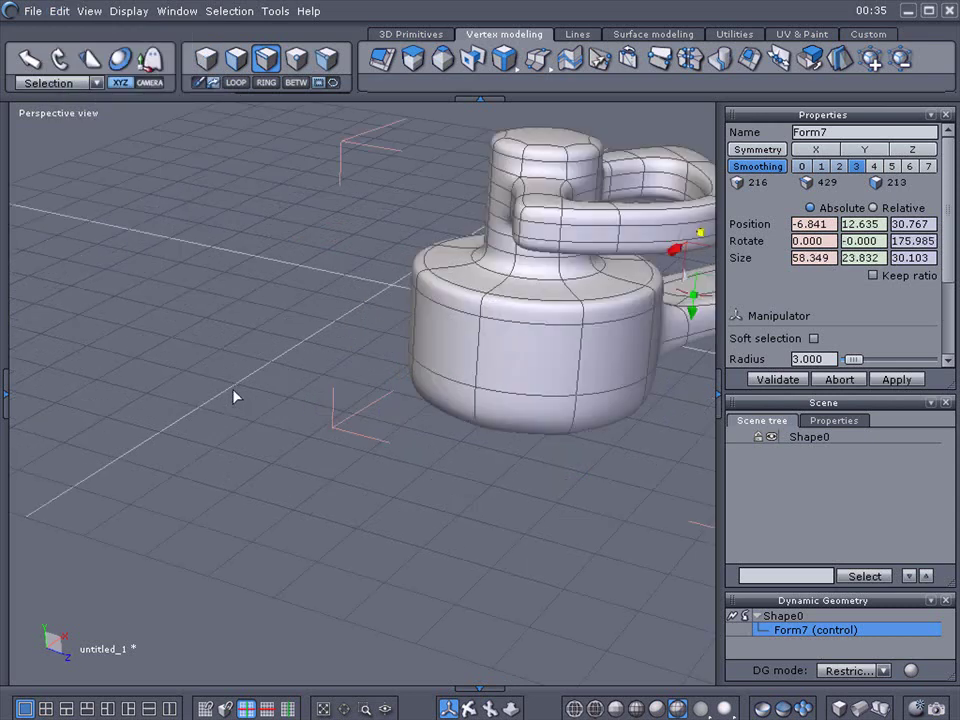
{"action": "scroll", "coordinate": [235, 395], "scroll_direction": "down", "scroll_amount": 2}
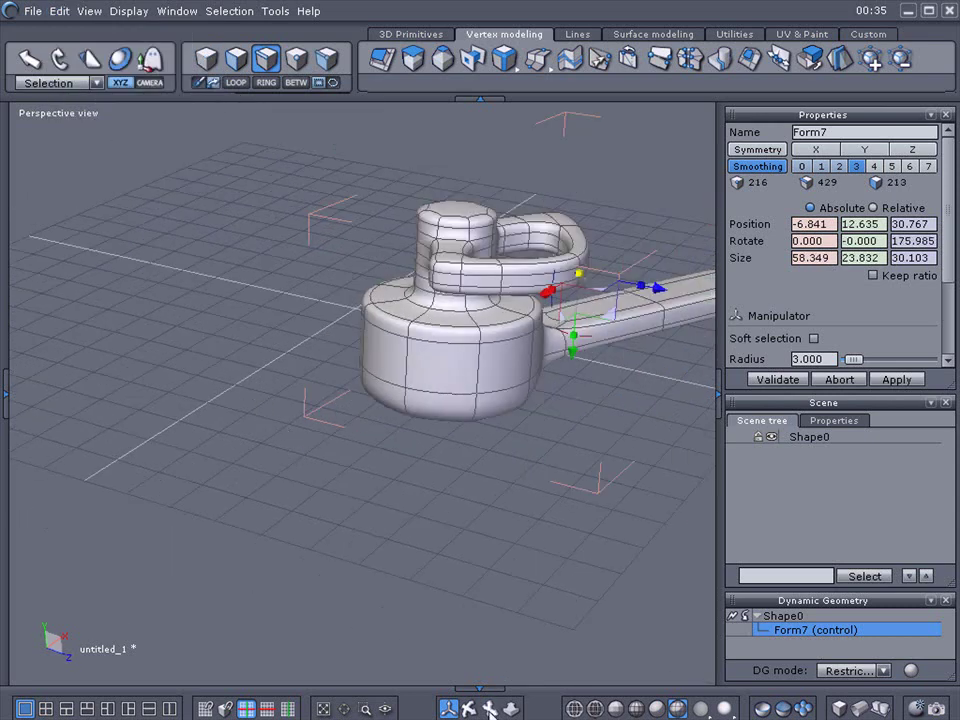
Step: Remove one vertex from the thick cylinder's side and undo the removal
{"action": "middle_click_drag", "start_coordinate": [460, 620], "coordinate": [424, 606]}
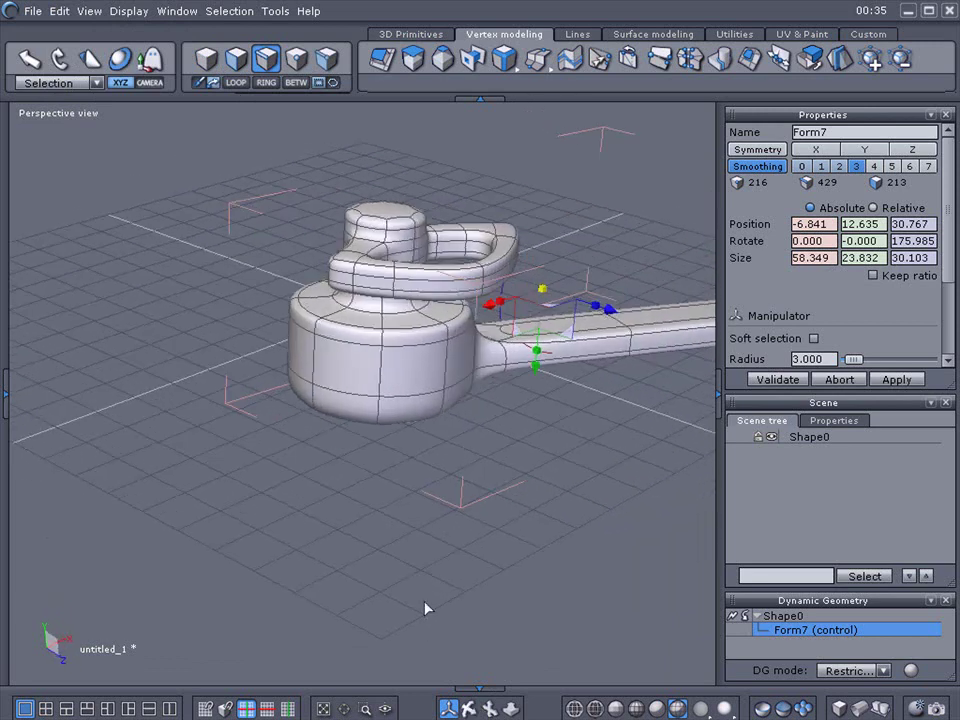
{"action": "left_click", "coordinate": [296, 58]}
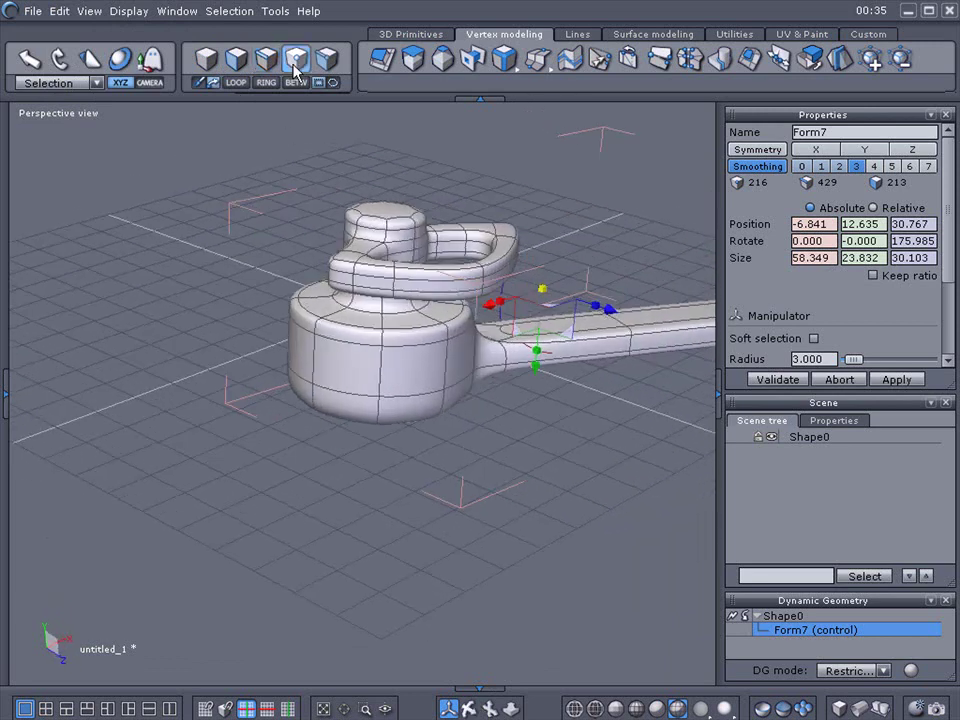
{"action": "left_click", "coordinate": [383, 365]}
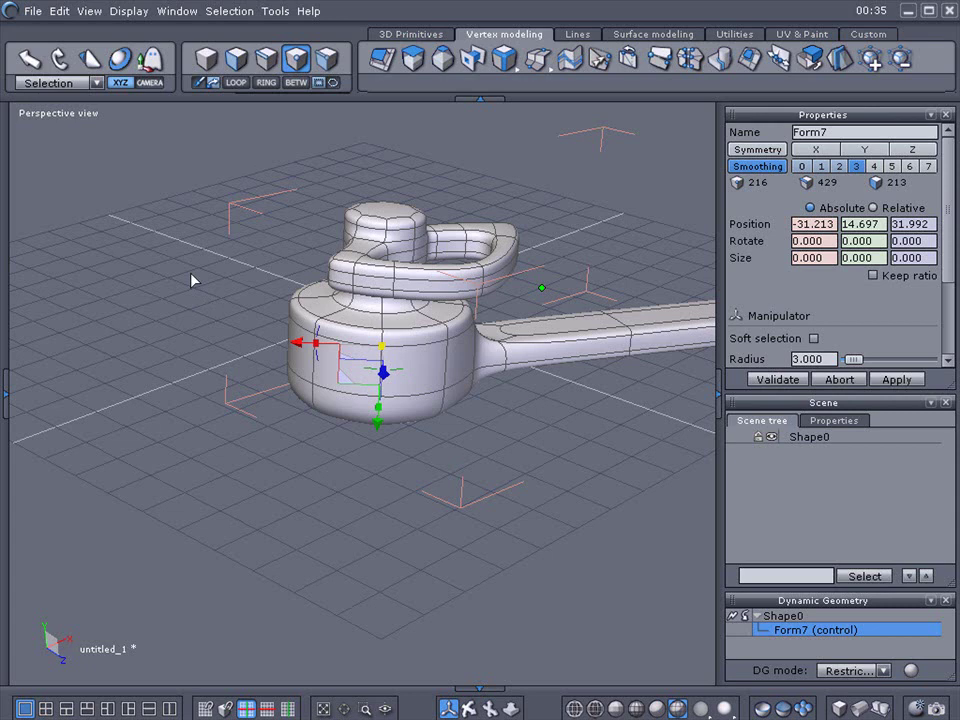
{"action": "key", "text": "Delete"}
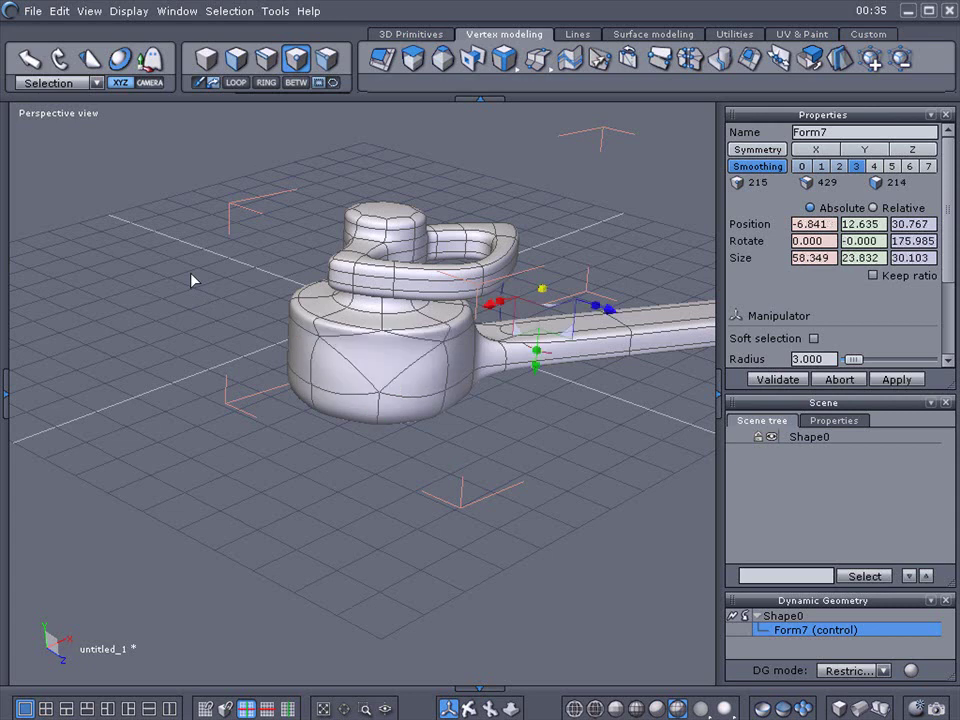
{"action": "key", "text": "ctrl+z"}
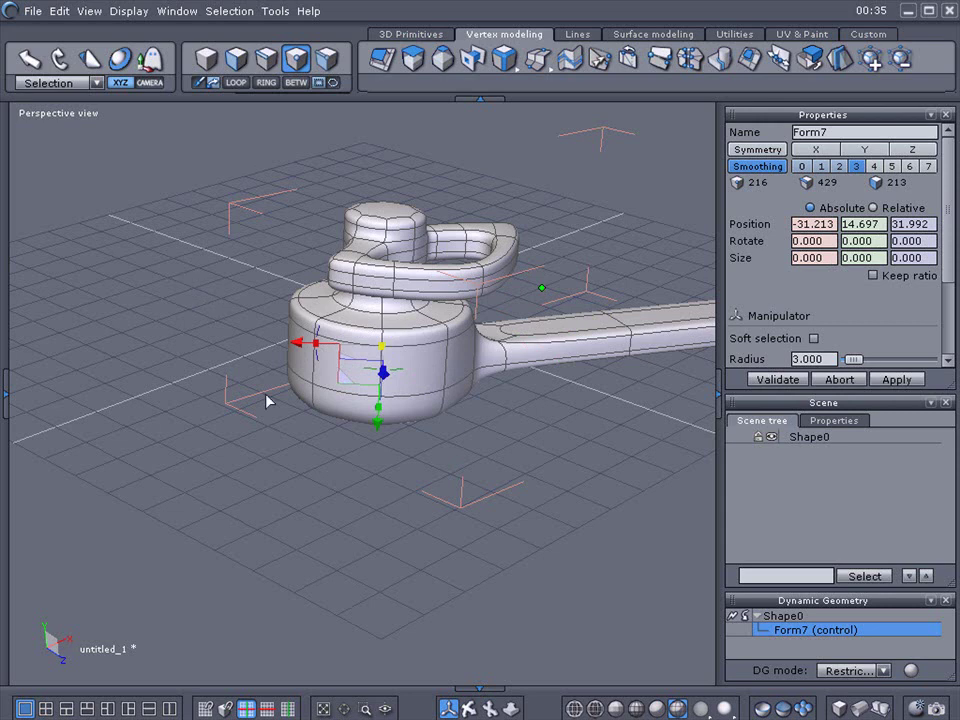
Step: Clear the vertex selection and delete everything in the scene with Delete all
{"action": "key", "text": "Right"}
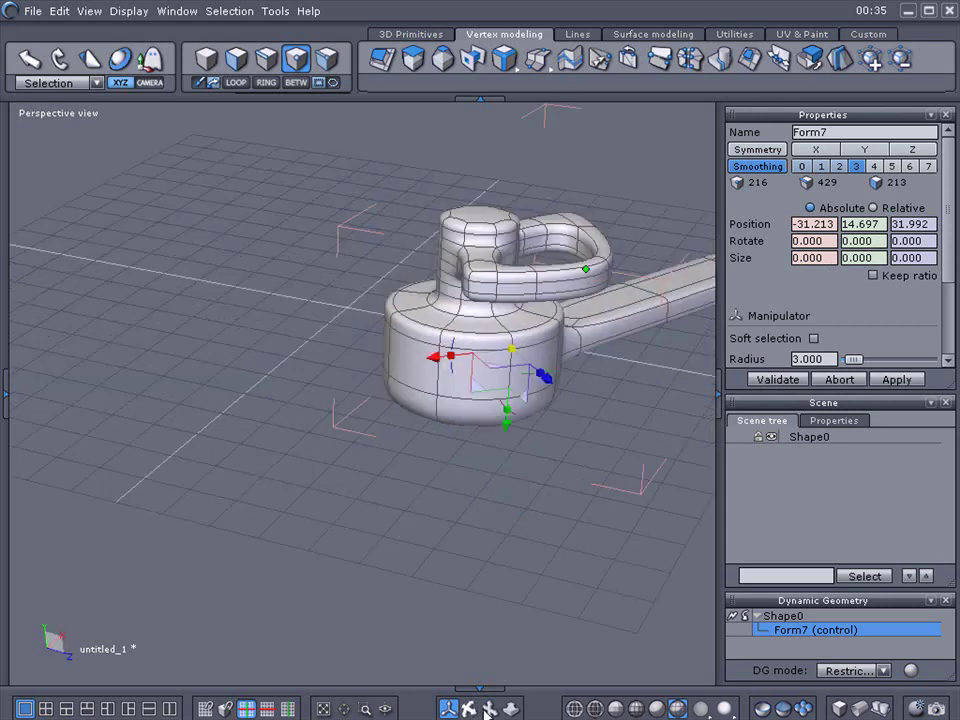
{"action": "scroll", "coordinate": [490, 710], "scroll_direction": "down", "scroll_amount": 5}
{"action": "scroll", "coordinate": [515, 712], "scroll_direction": "up", "scroll_amount": 6}
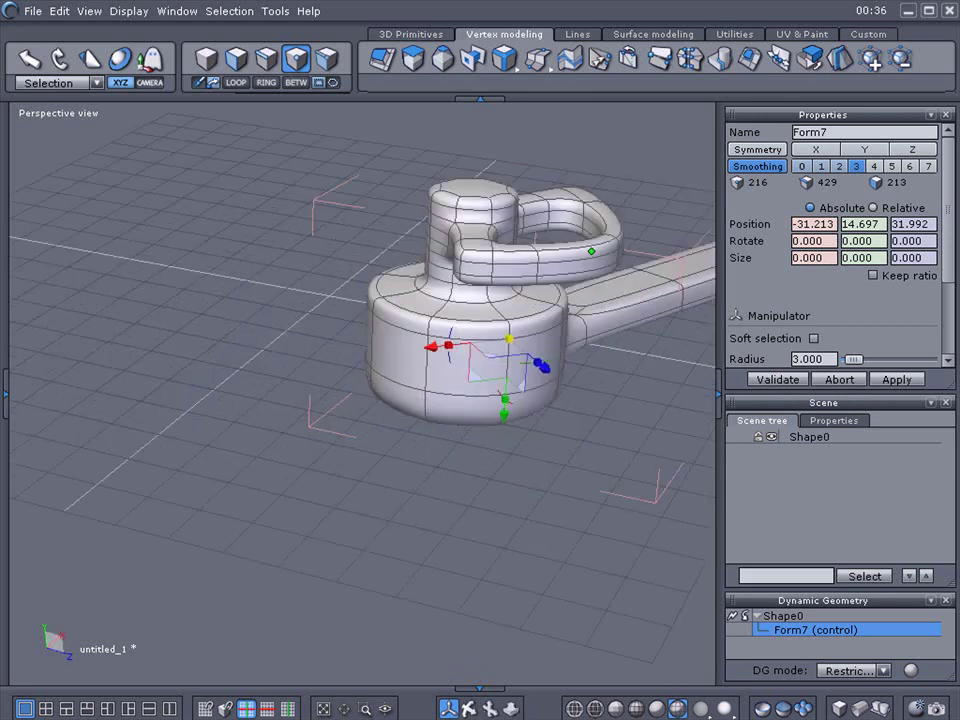
{"action": "middle_click_drag", "start_coordinate": [543, 326], "coordinate": [248, 386]}
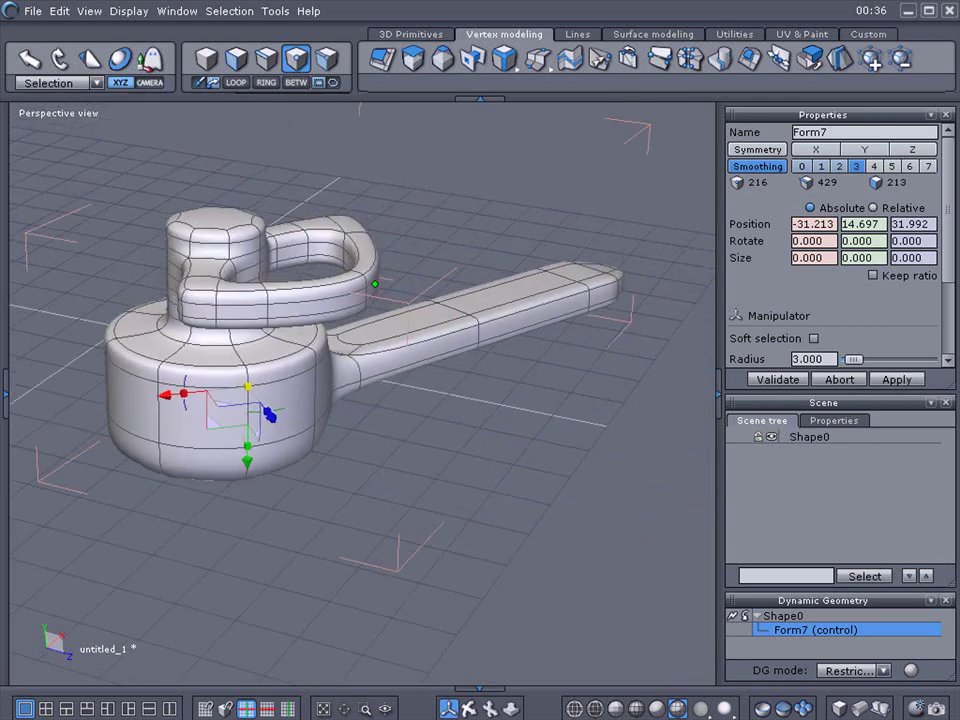
{"action": "right_click_drag", "start_coordinate": [450, 400], "coordinate": [335, 430]}
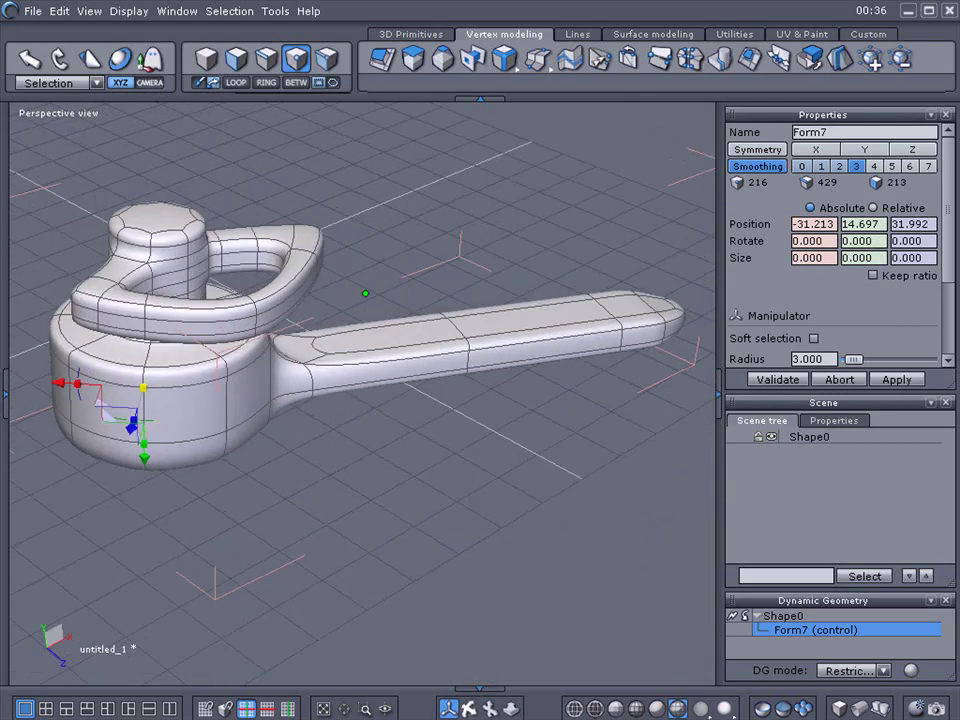
{"action": "left_click", "coordinate": [62, 12]}
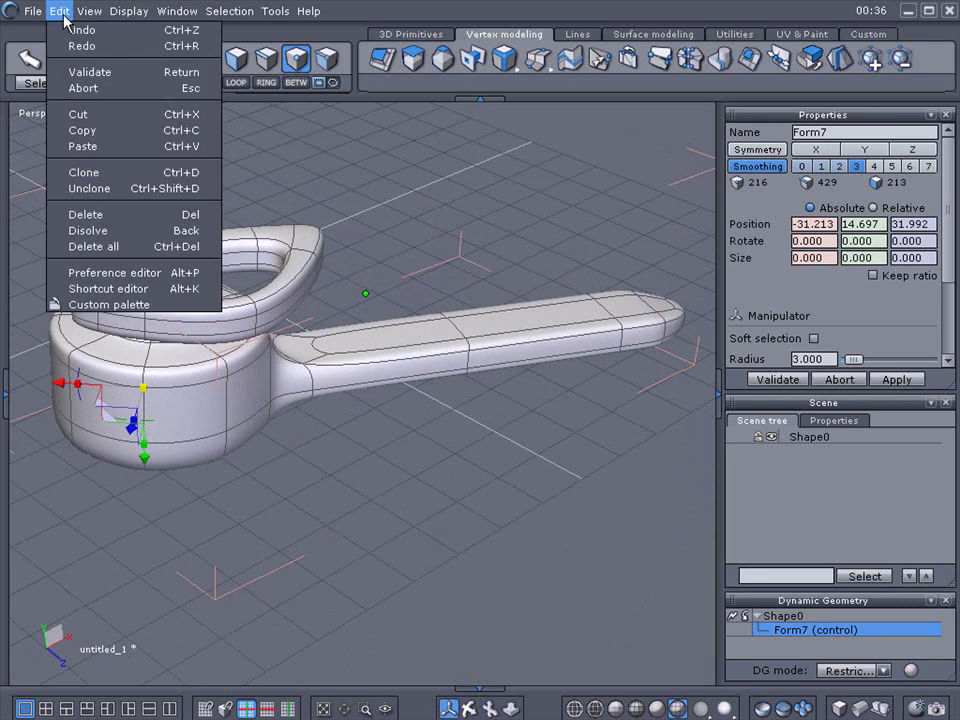
{"action": "key", "text": "ctrl+z"}
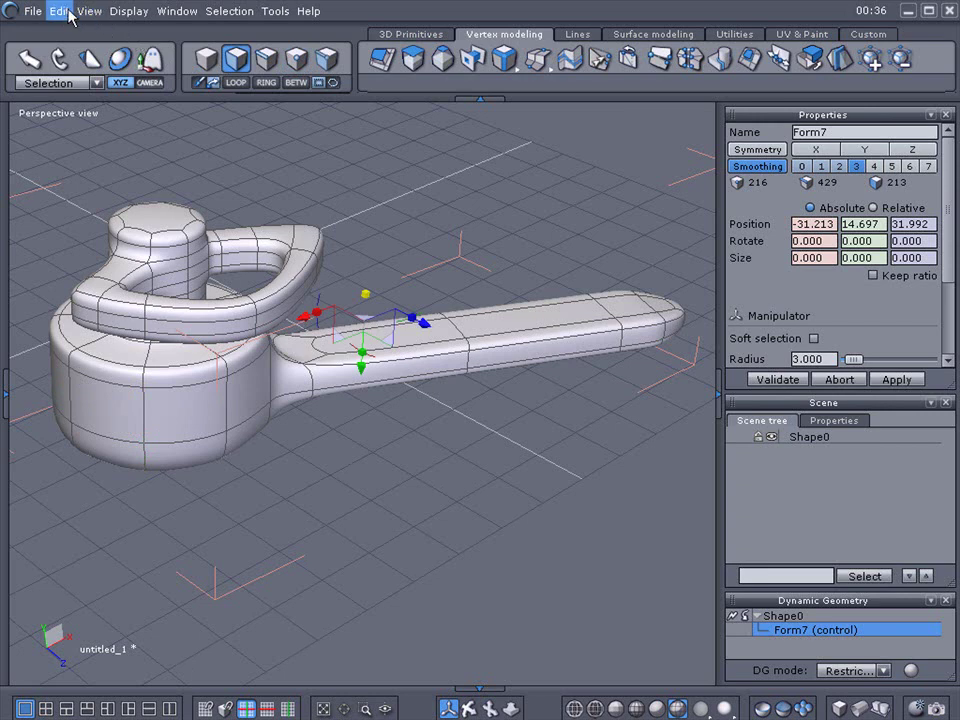
{"action": "left_click", "coordinate": [68, 12]}
{"action": "left_click", "coordinate": [60, 184]}
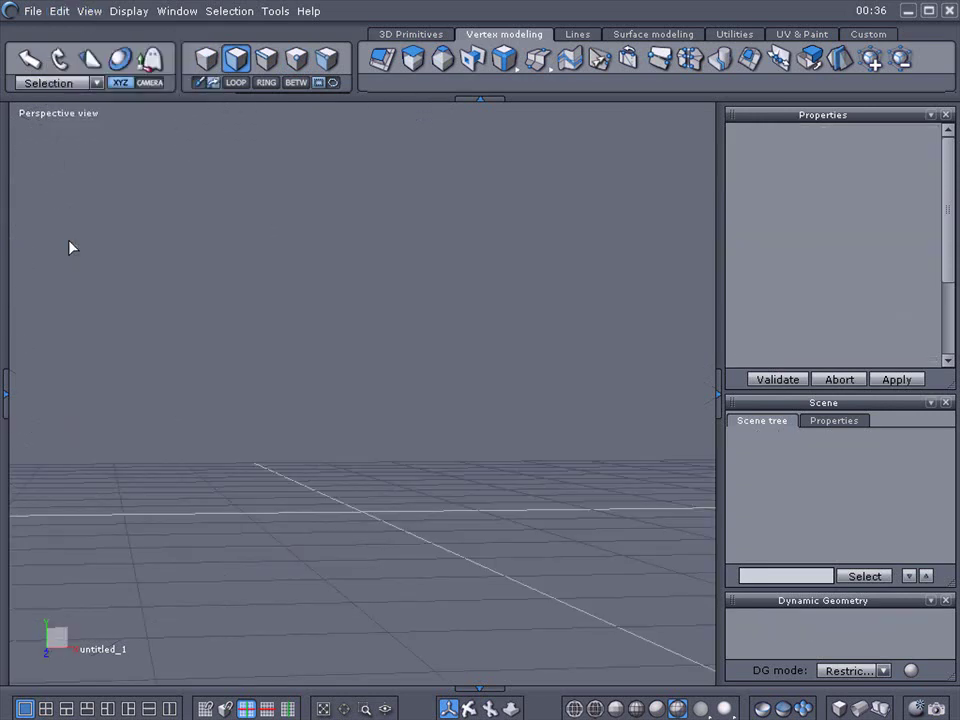
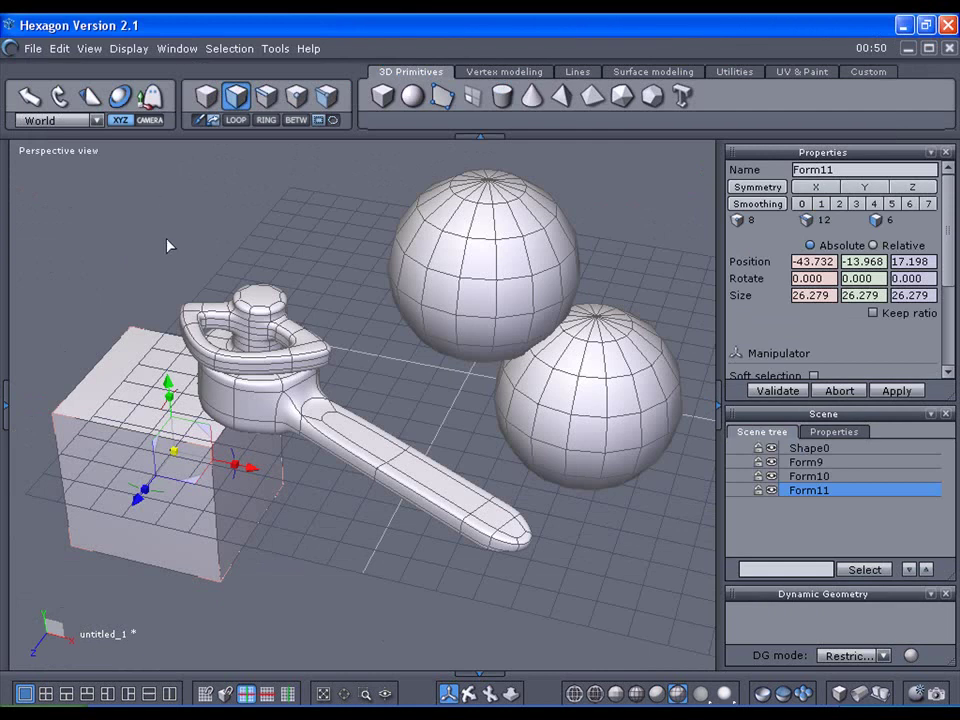
Step: Select the upper sphere as a whole object and delete it from the scene
{"action": "left_click", "coordinate": [60, 49]}
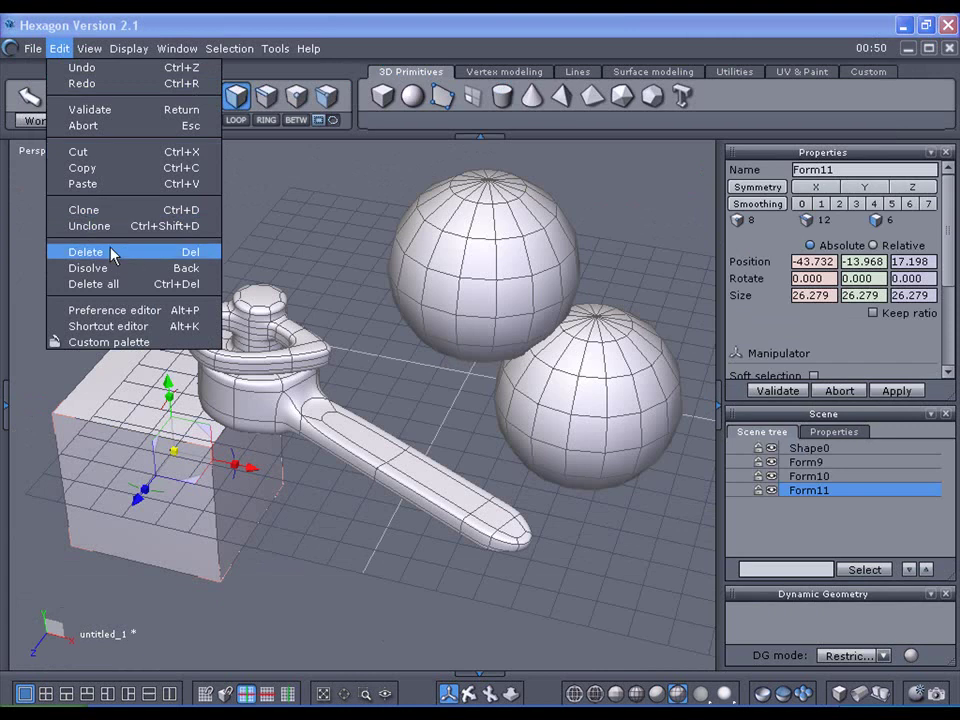
{"action": "left_click", "coordinate": [332, 195]}
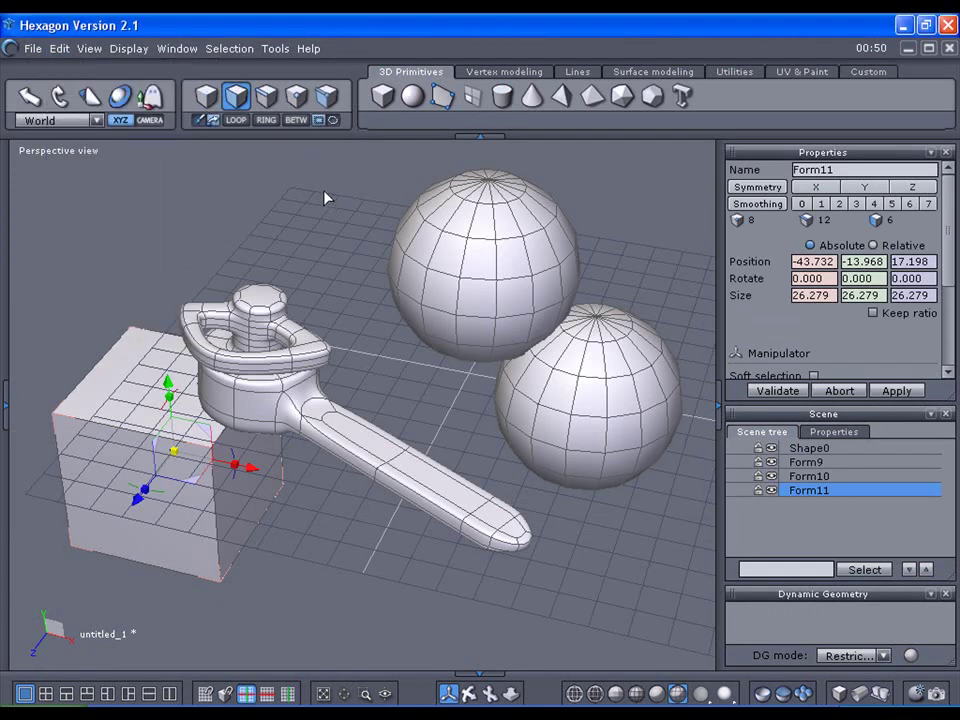
{"action": "left_click", "coordinate": [208, 94]}
{"action": "left_click", "coordinate": [511, 249]}
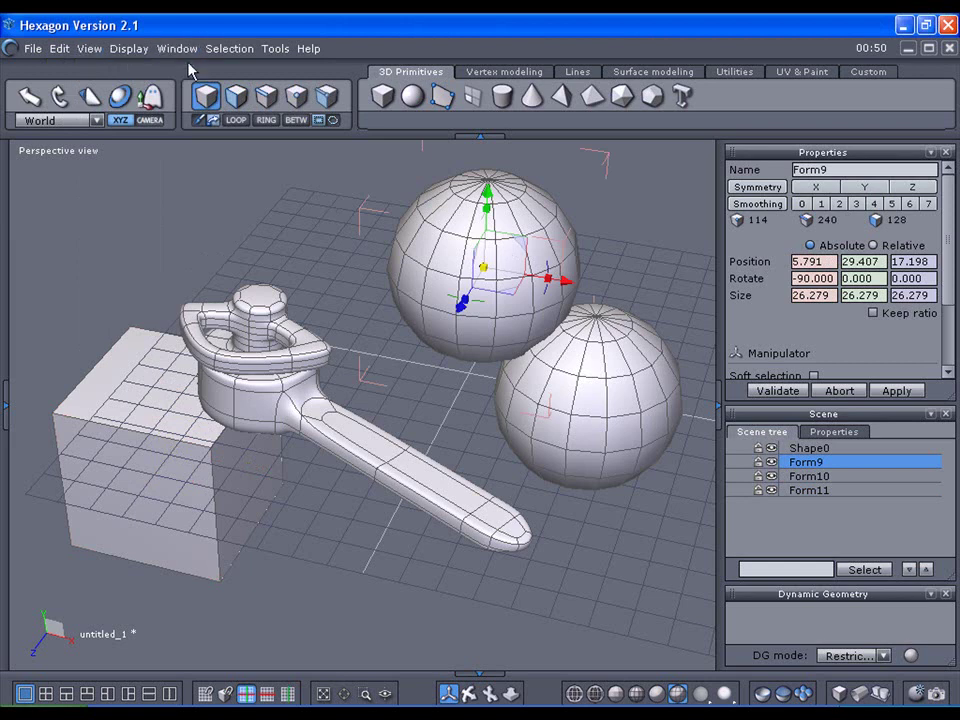
{"action": "left_click", "coordinate": [233, 103]}
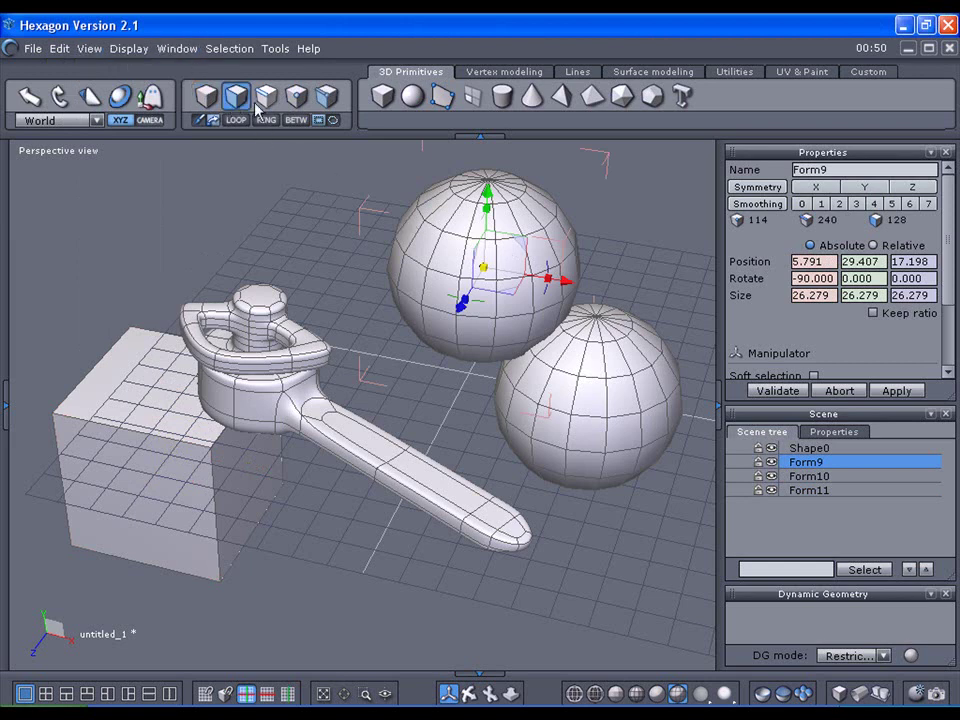
{"action": "left_click", "coordinate": [206, 95]}
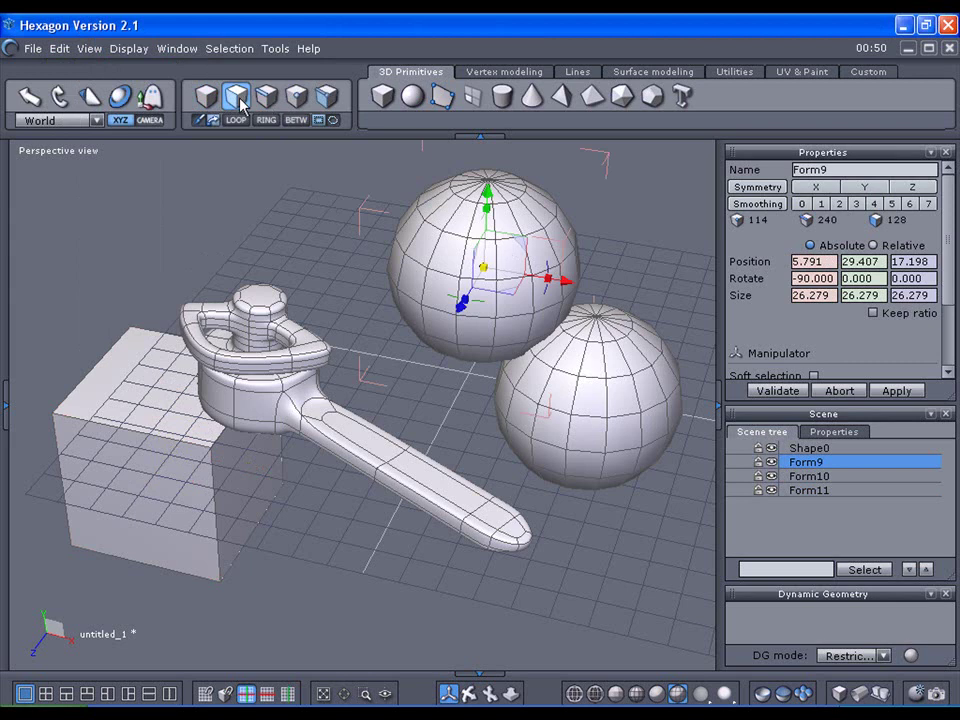
{"action": "left_click", "coordinate": [60, 48]}
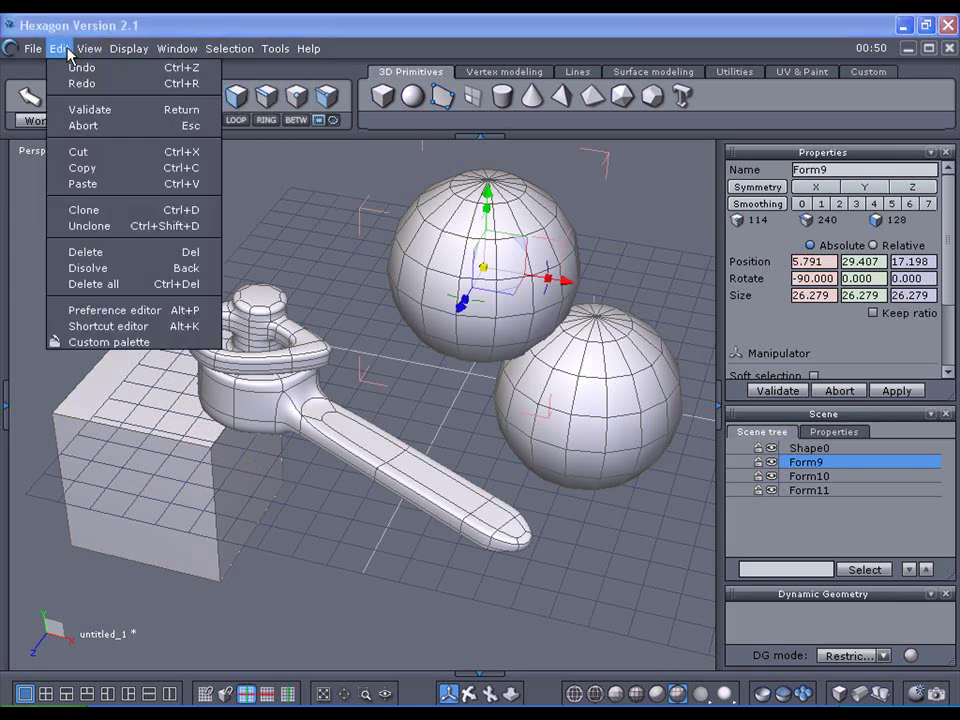
{"action": "left_click", "coordinate": [96, 252]}
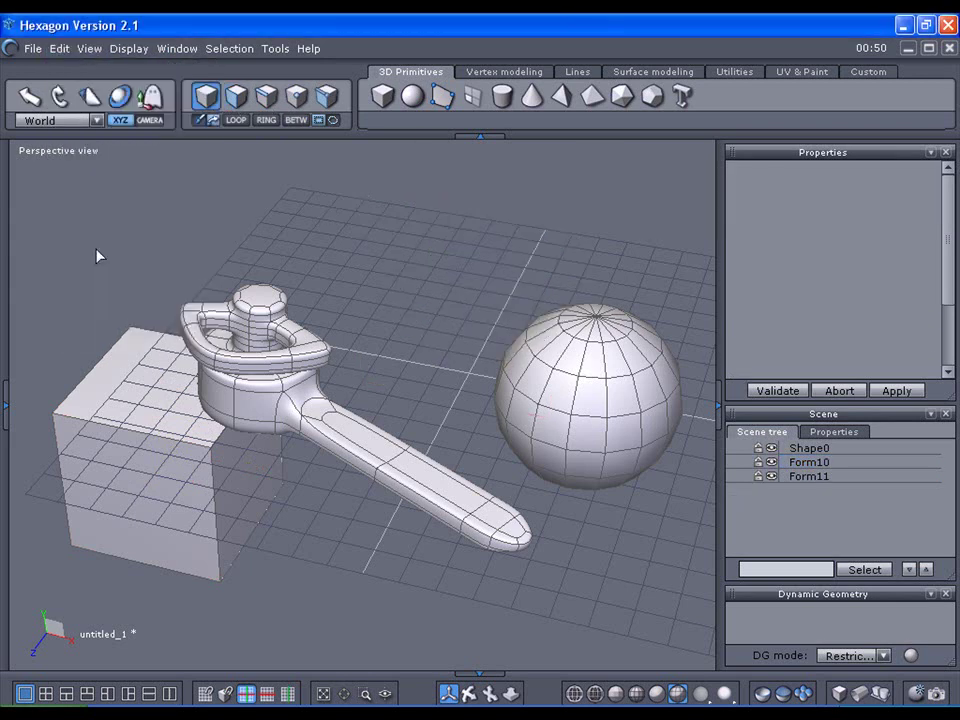
Step: Remove every object from the scene with Delete all, and undo to bring back the thick cylinder model
{"action": "left_click", "coordinate": [60, 48]}
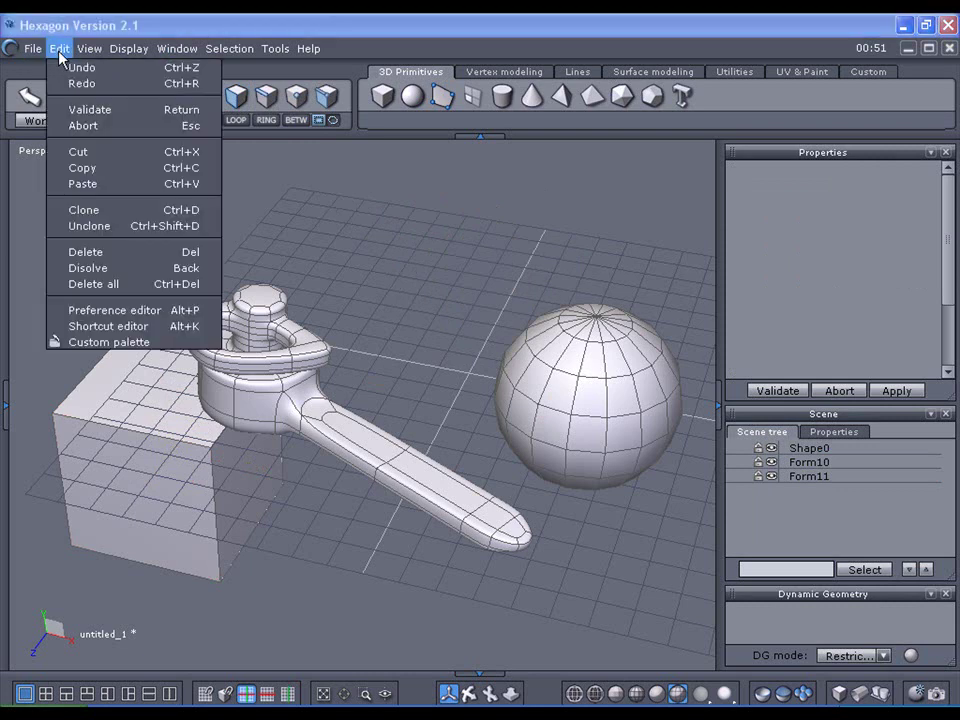
{"action": "left_click", "coordinate": [112, 284]}
{"action": "scroll", "coordinate": [118, 278], "scroll_direction": "down", "scroll_amount": 3}
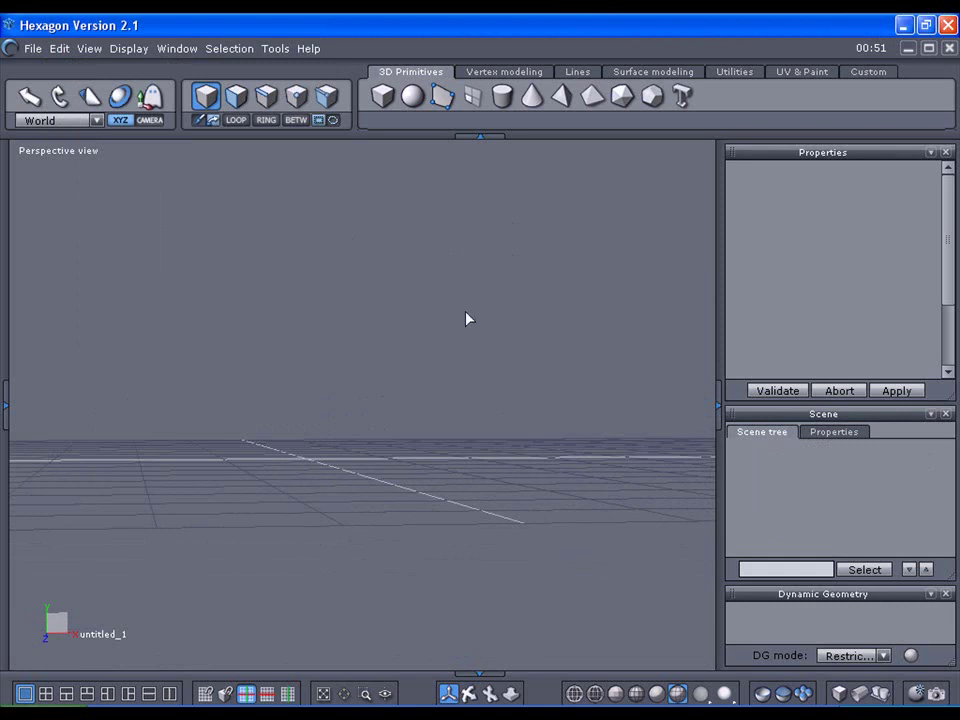
{"action": "key", "text": "ctrl+z"}
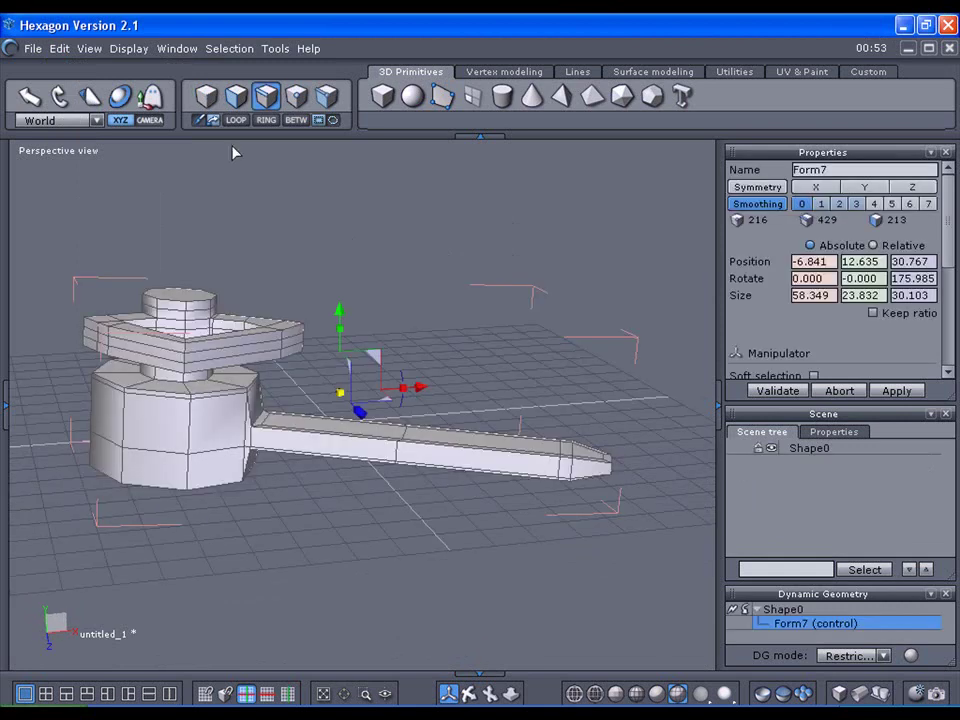
Step: Try to dissolve a single upper face on the front side of the thick cylinder
{"action": "left_click", "coordinate": [60, 49]}
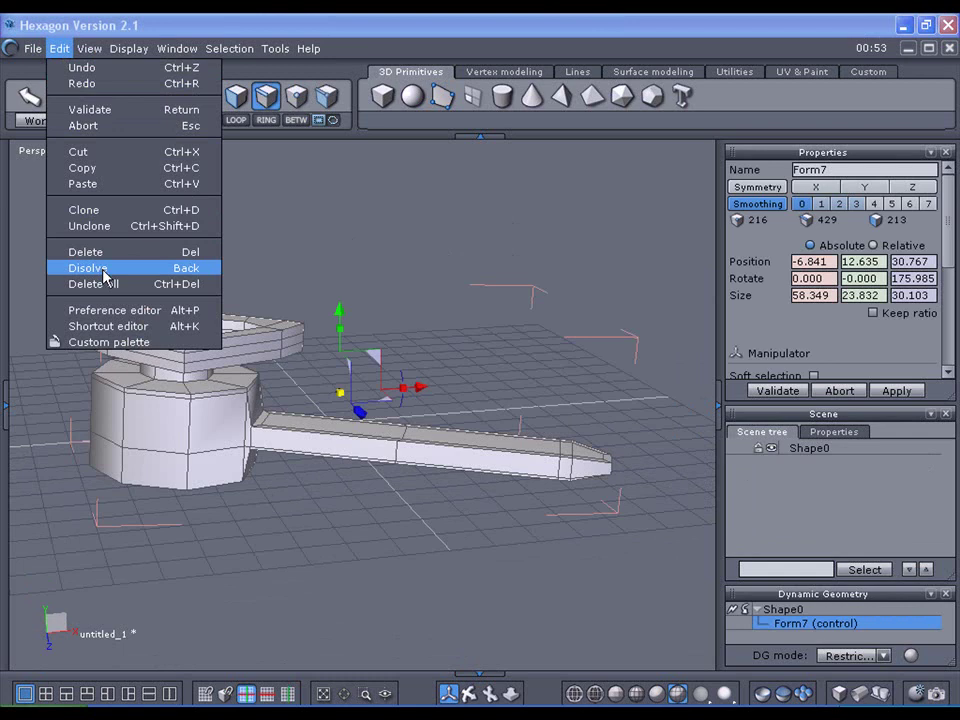
{"action": "left_click", "coordinate": [108, 272]}
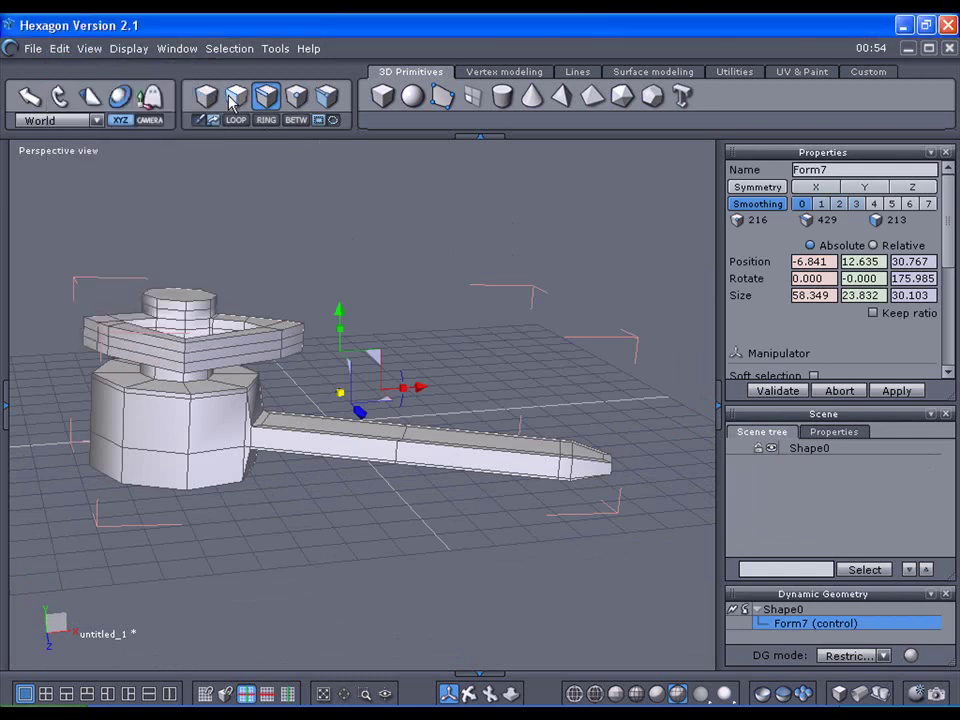
{"action": "left_click", "coordinate": [232, 97]}
{"action": "left_click", "coordinate": [209, 428]}
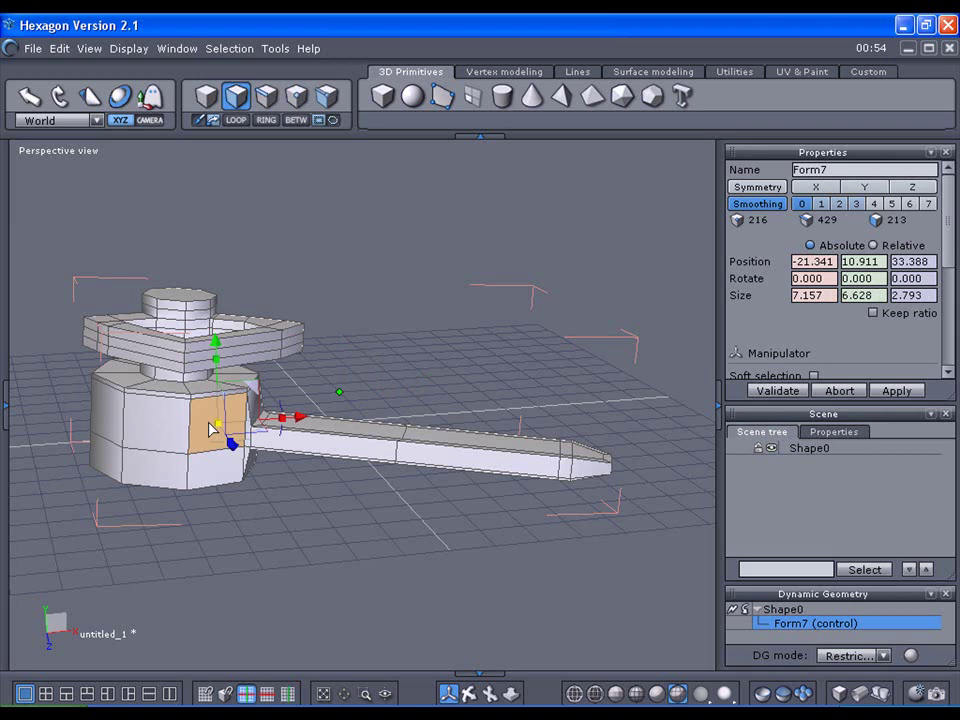
{"action": "left_click", "coordinate": [60, 48]}
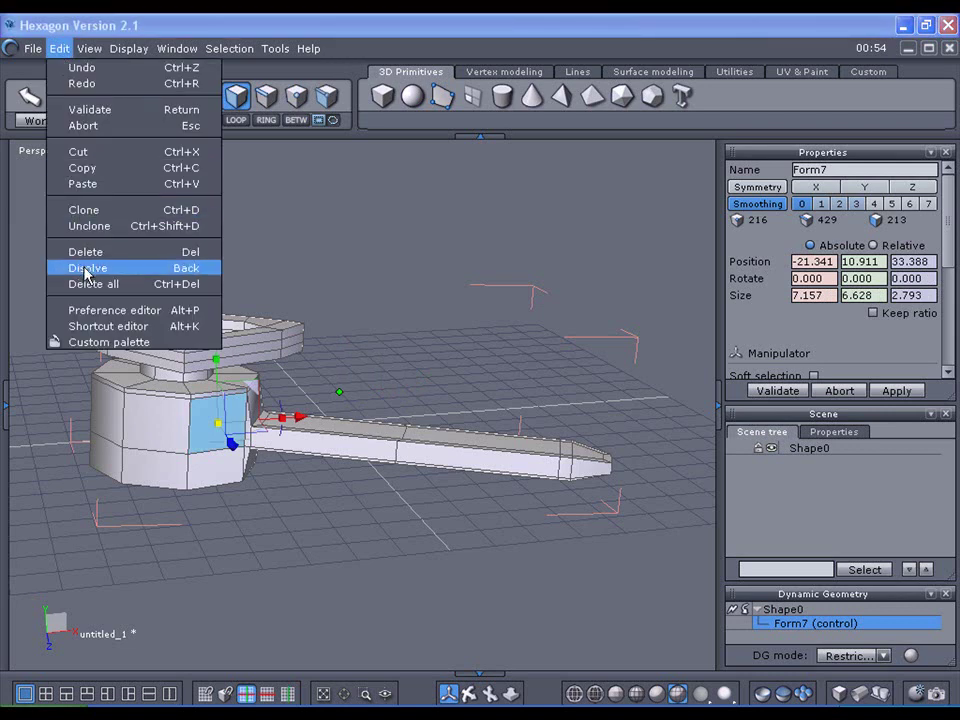
{"action": "left_click", "coordinate": [86, 269]}
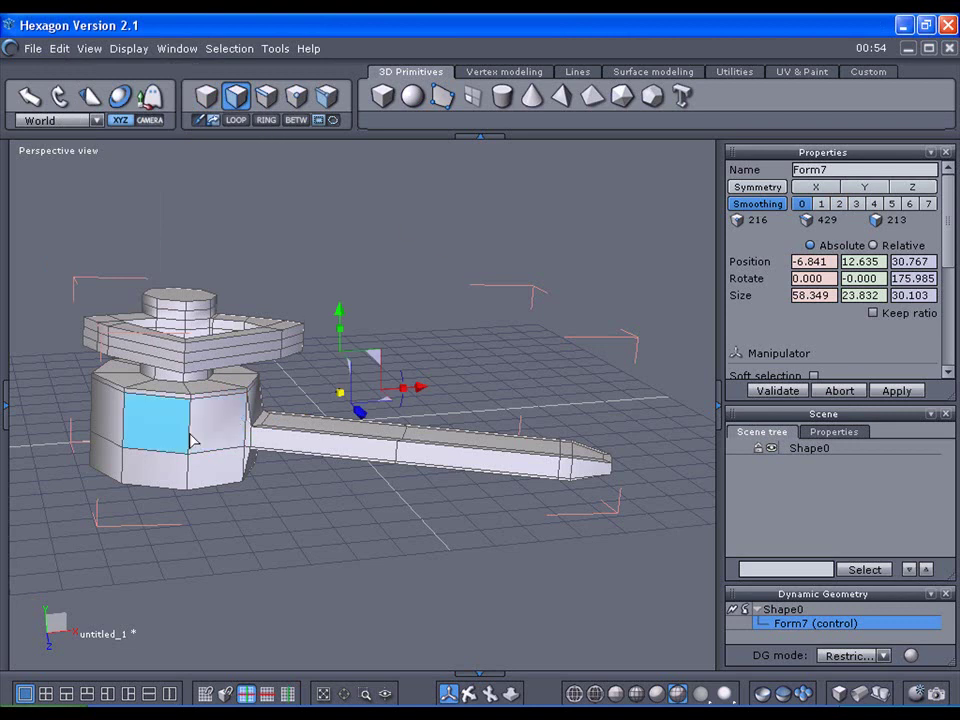
Step: Select the full horizontal edge loop around the thick cylinder and arm, and remove it with Delete
{"action": "left_click", "coordinate": [267, 97]}
{"action": "left_click", "coordinate": [160, 451]}
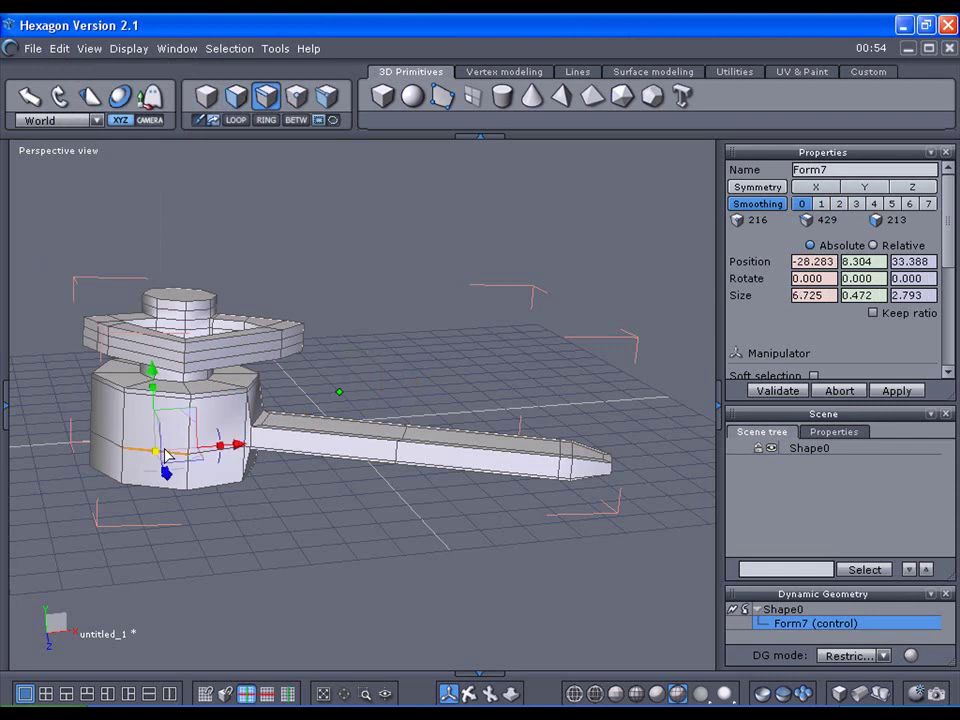
{"action": "left_click", "coordinate": [236, 124]}
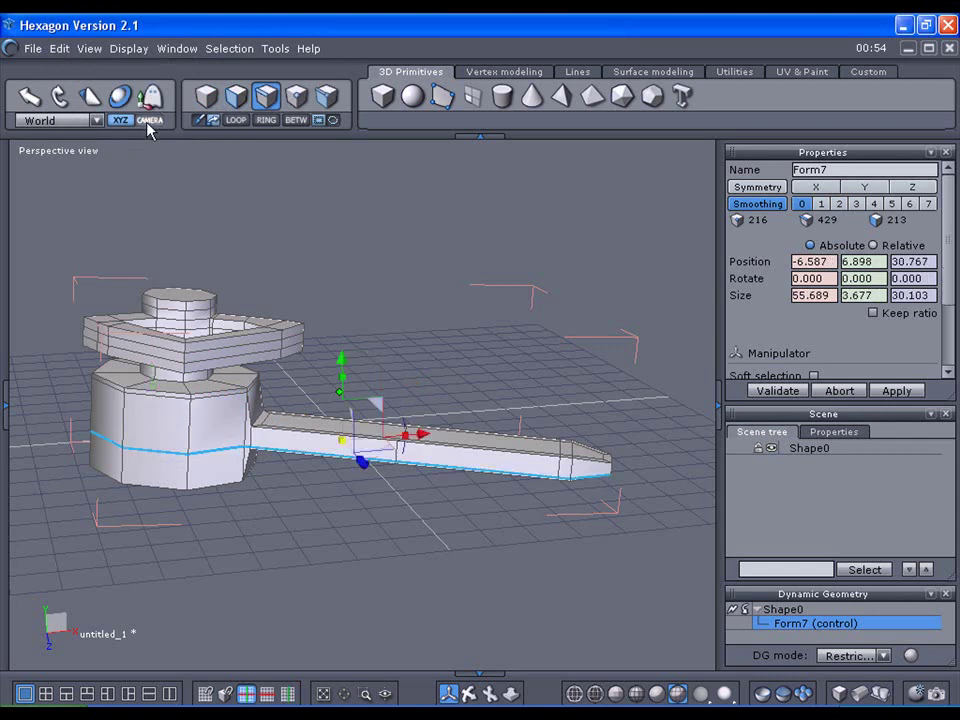
{"action": "left_click", "coordinate": [67, 52]}
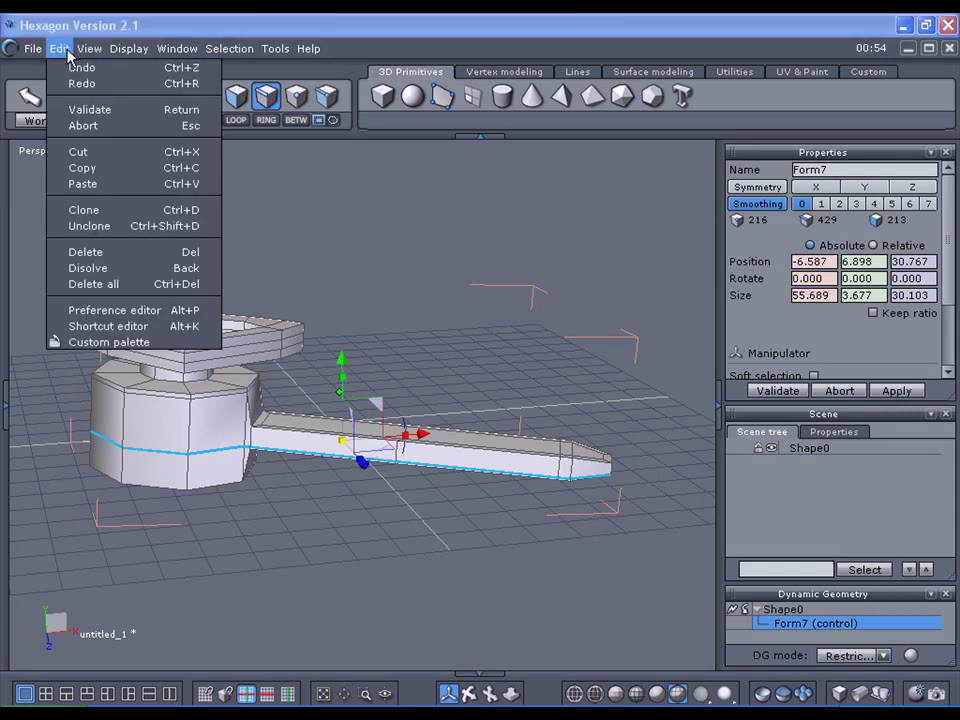
{"action": "left_click", "coordinate": [81, 263]}
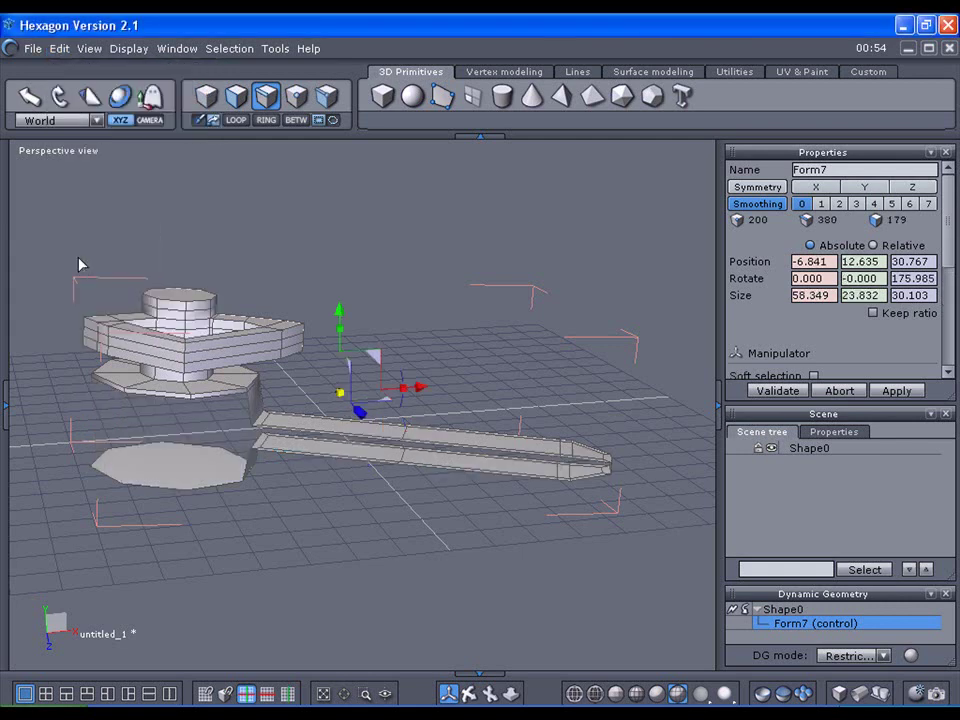
Step: Undo the edge loop deletion and dissolve the same selected loop instead
{"action": "left_click", "coordinate": [58, 48]}
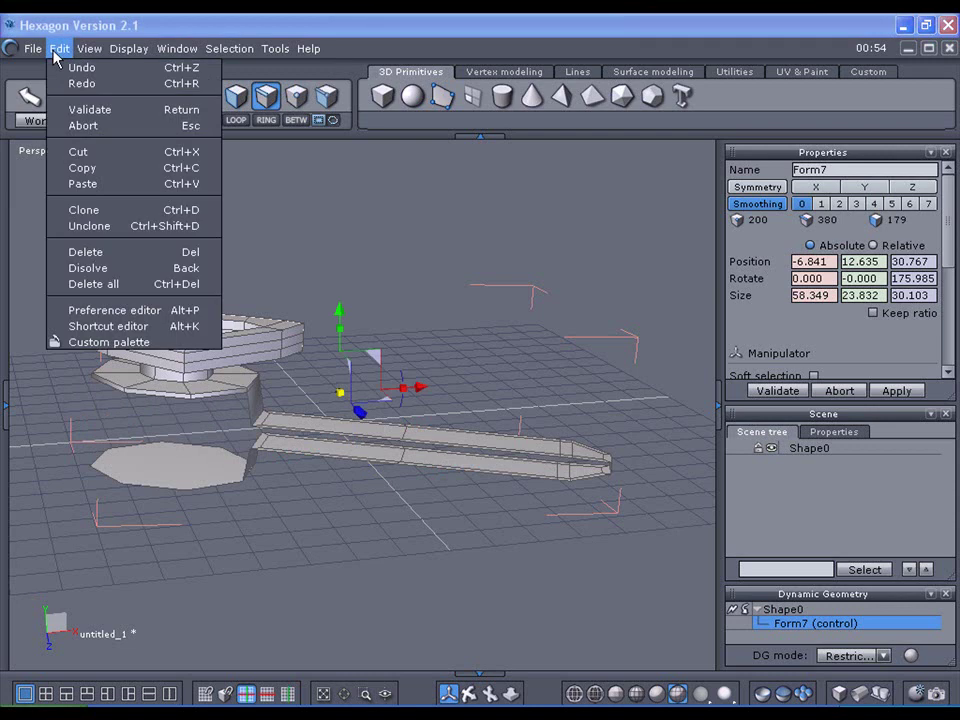
{"action": "left_click", "coordinate": [70, 84]}
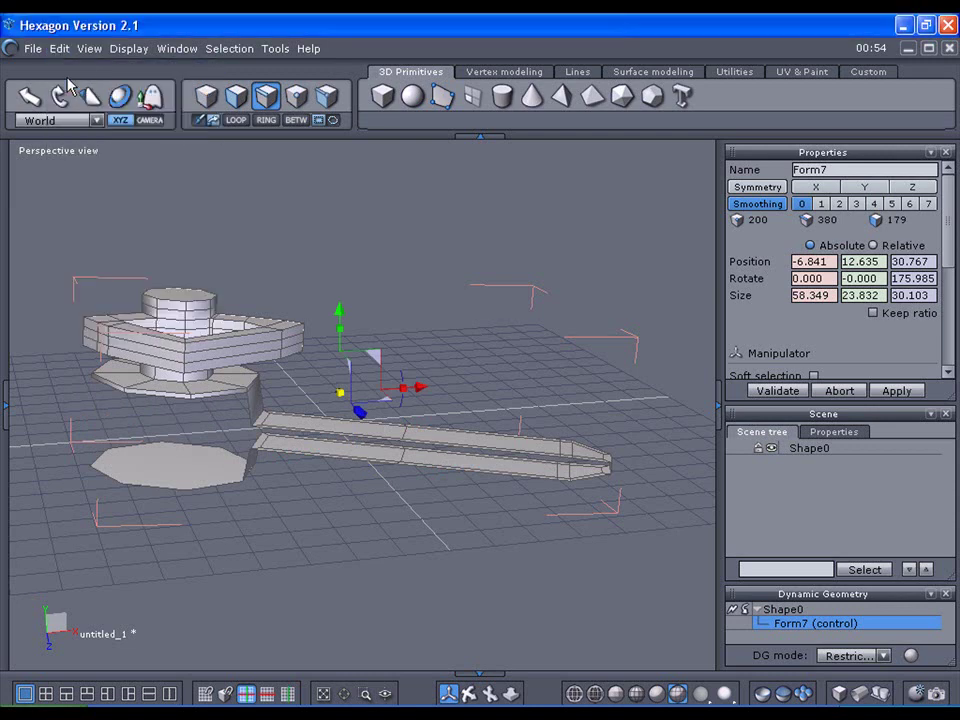
{"action": "key", "text": "ctrl+y"}
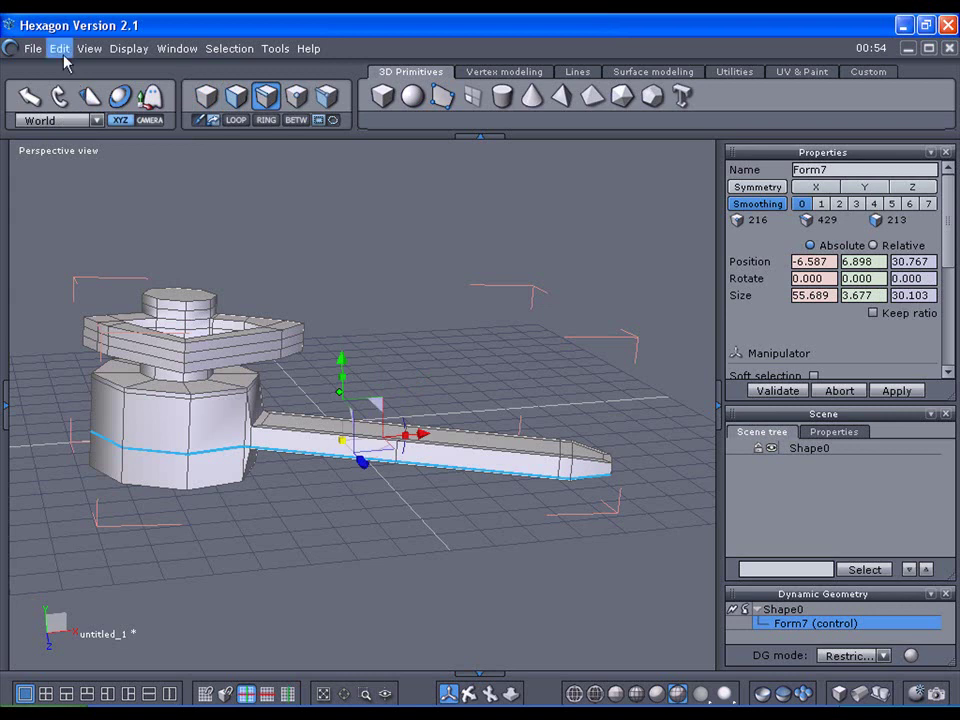
{"action": "left_click", "coordinate": [61, 50]}
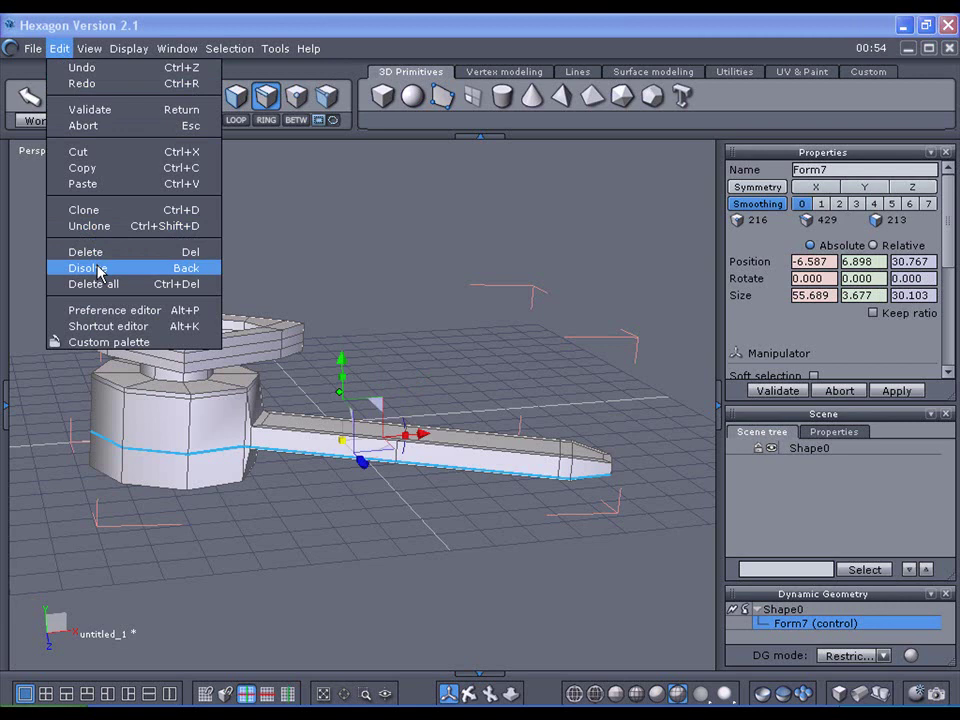
{"action": "left_click", "coordinate": [97, 268]}
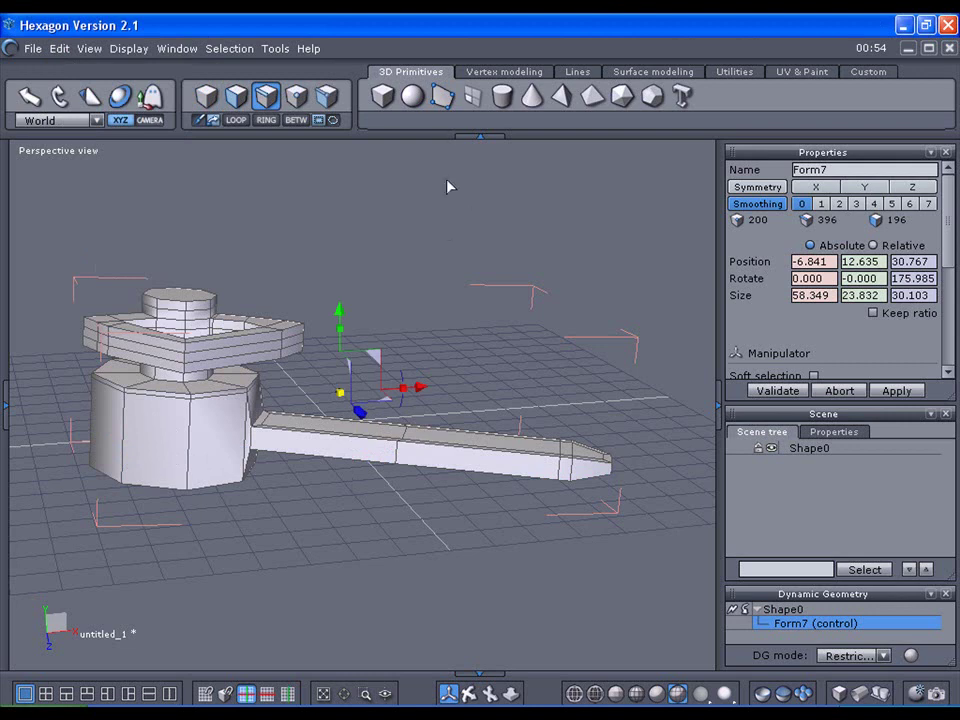
Step: Add a new horizontal edge loop around the thick cylinder and arm with the Tesselate tool, and validate it
{"action": "left_click", "coordinate": [528, 73]}
{"action": "left_click_drag", "start_coordinate": [535, 100], "coordinate": [541, 196]}
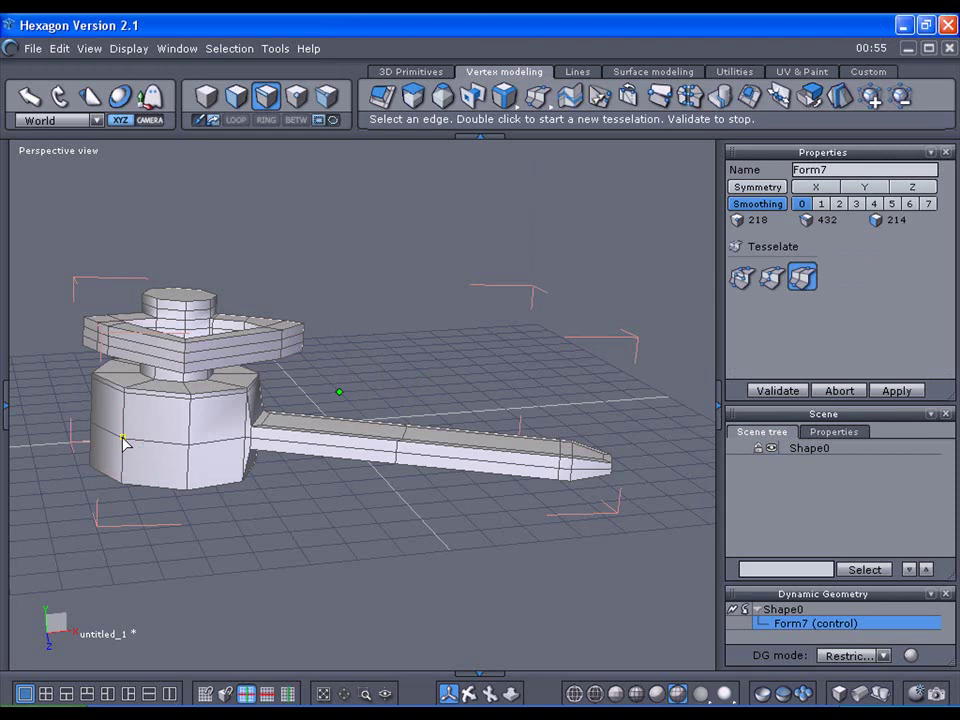
{"action": "left_click", "coordinate": [765, 391]}
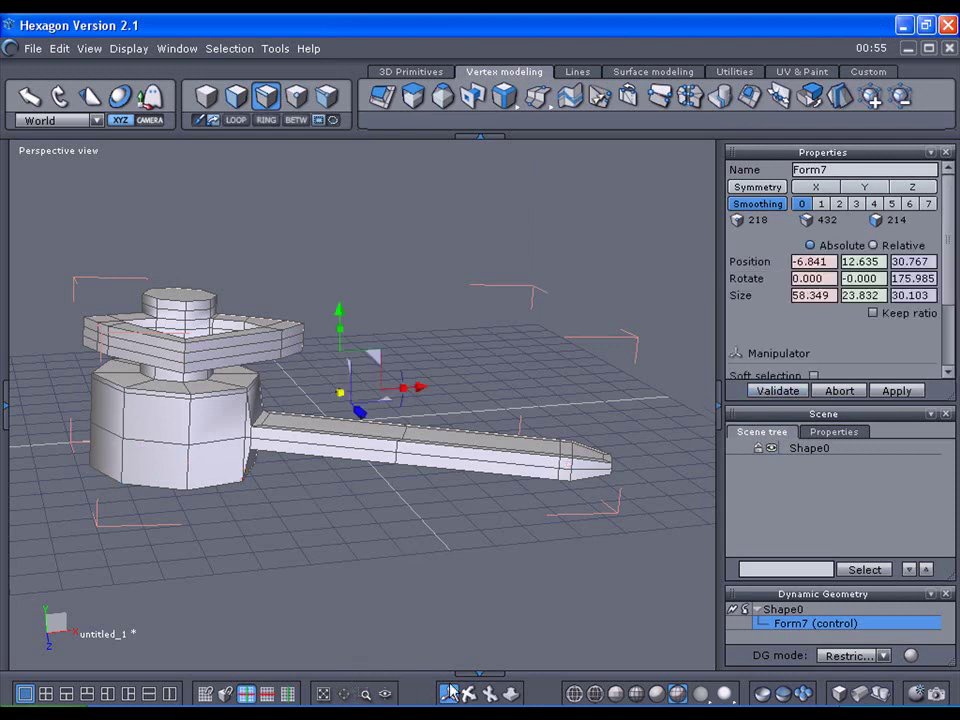
{"action": "left_click", "coordinate": [66, 55]}
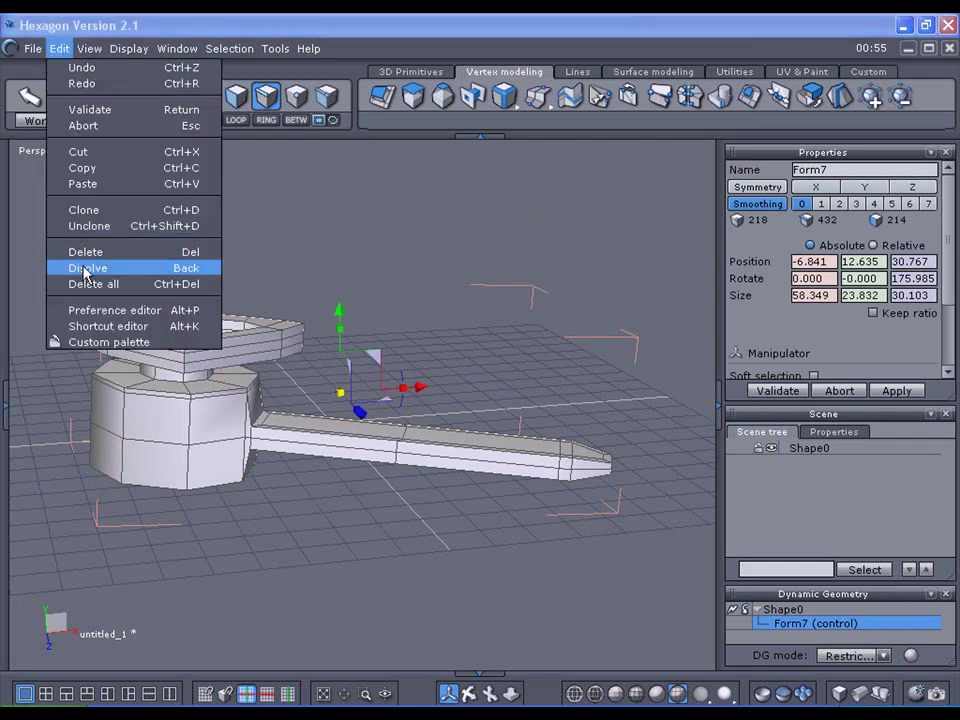
{"action": "left_click", "coordinate": [343, 204]}
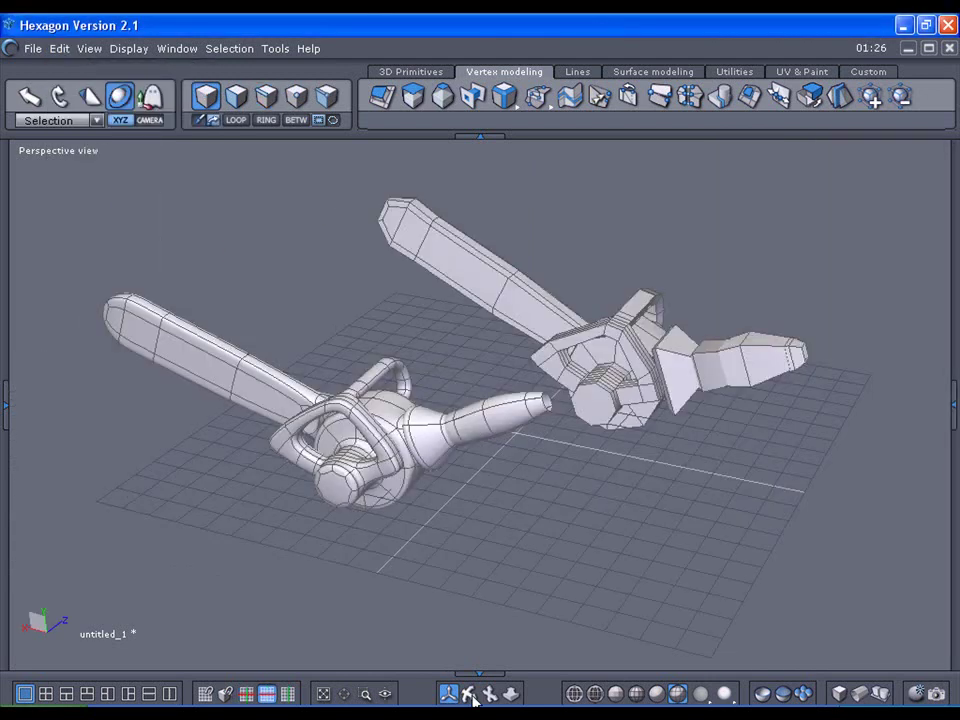
Step: Give both chainsaw models a shiny metallic shading in the viewport and view them from several angles
{"action": "middle_click_drag", "start_coordinate": [480, 560], "coordinate": [570, 546]}
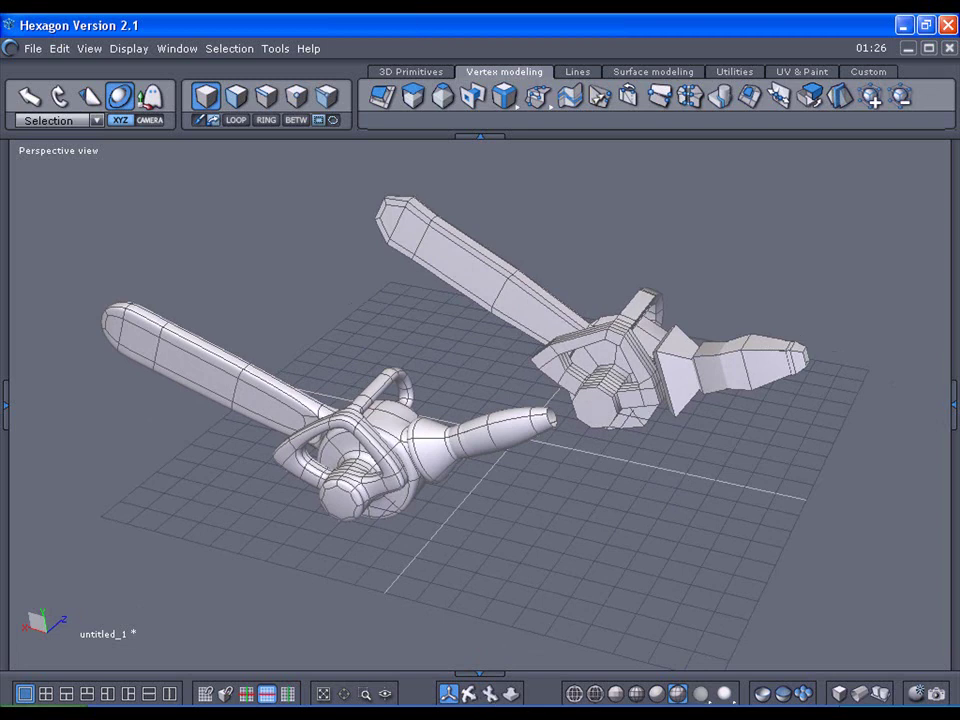
{"action": "mouse_move", "coordinate": [700, 695]}
{"action": "left_mouse_down"}
{"action": "mouse_move", "coordinate": [718, 615]}
{"action": "mouse_move", "coordinate": [704, 570]}
{"action": "left_mouse_up"}
{"action": "middle_click_drag", "start_coordinate": [355, 522], "coordinate": [344, 471]}
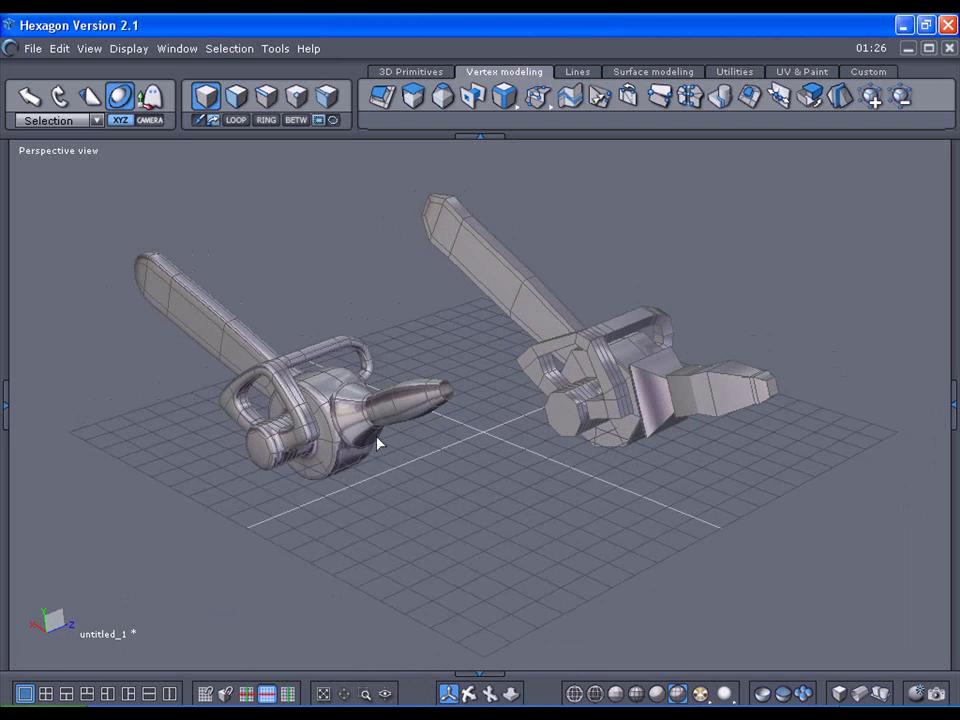
{"action": "middle_click_drag", "start_coordinate": [350, 520], "coordinate": [515, 443]}
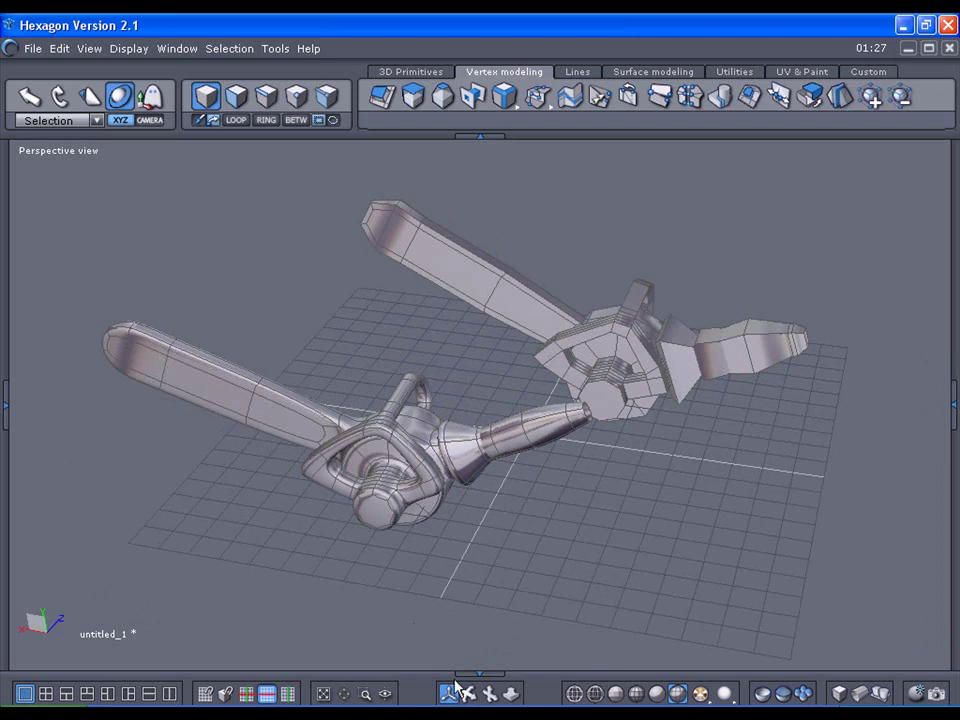
{"action": "middle_click_drag", "start_coordinate": [466, 689], "coordinate": [520, 665]}
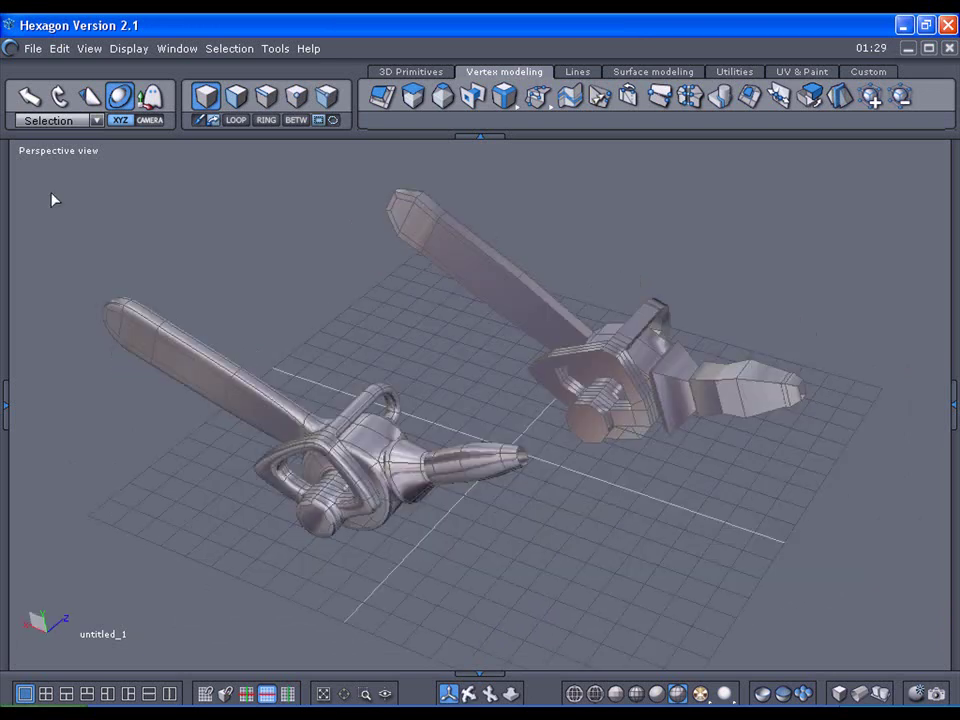
Step: Open the Preference editor and show the 3D Display settings for entities
{"action": "left_click", "coordinate": [59, 48]}
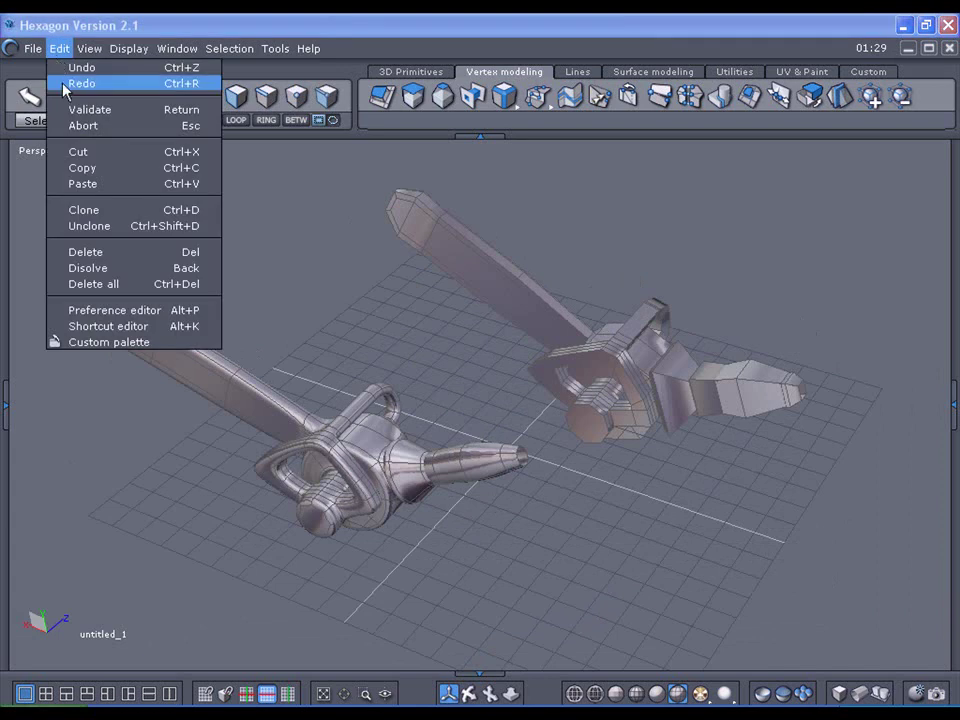
{"action": "left_click", "coordinate": [76, 311]}
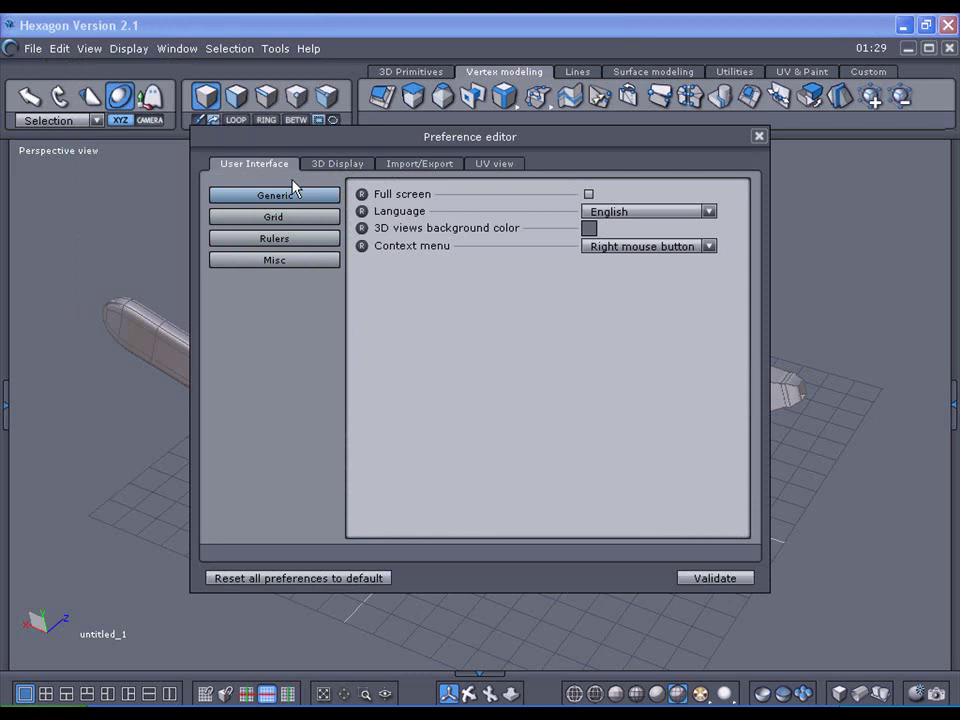
{"action": "left_click", "coordinate": [331, 165]}
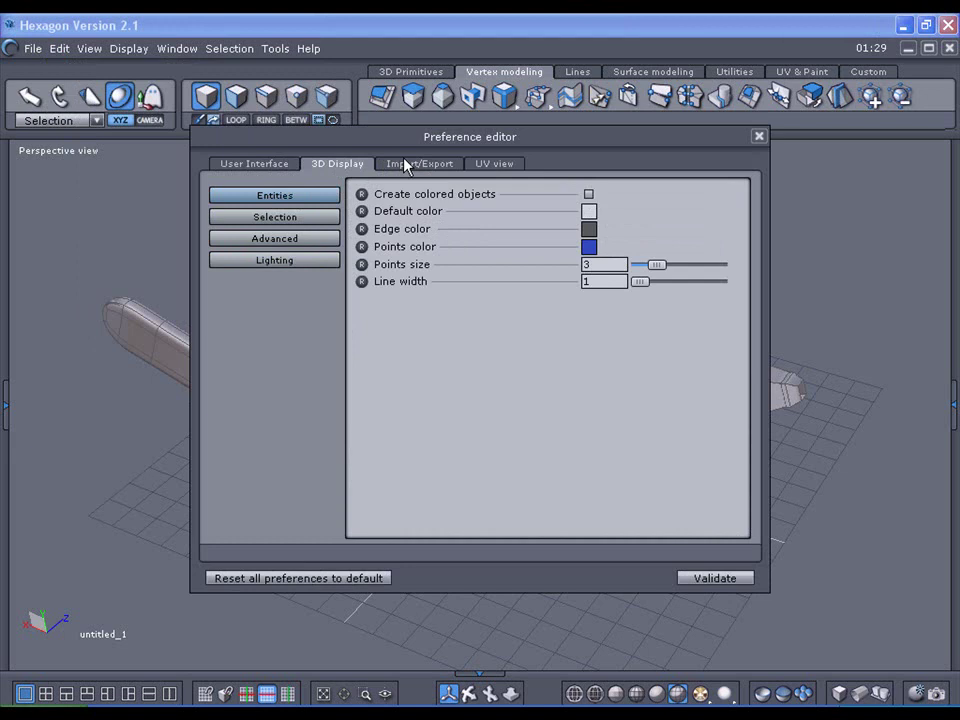
Step: In the miscellaneous user interface preferences, set the maximum undo levels to 45 and turn off Check Eovia news
{"action": "left_click", "coordinate": [264, 166]}
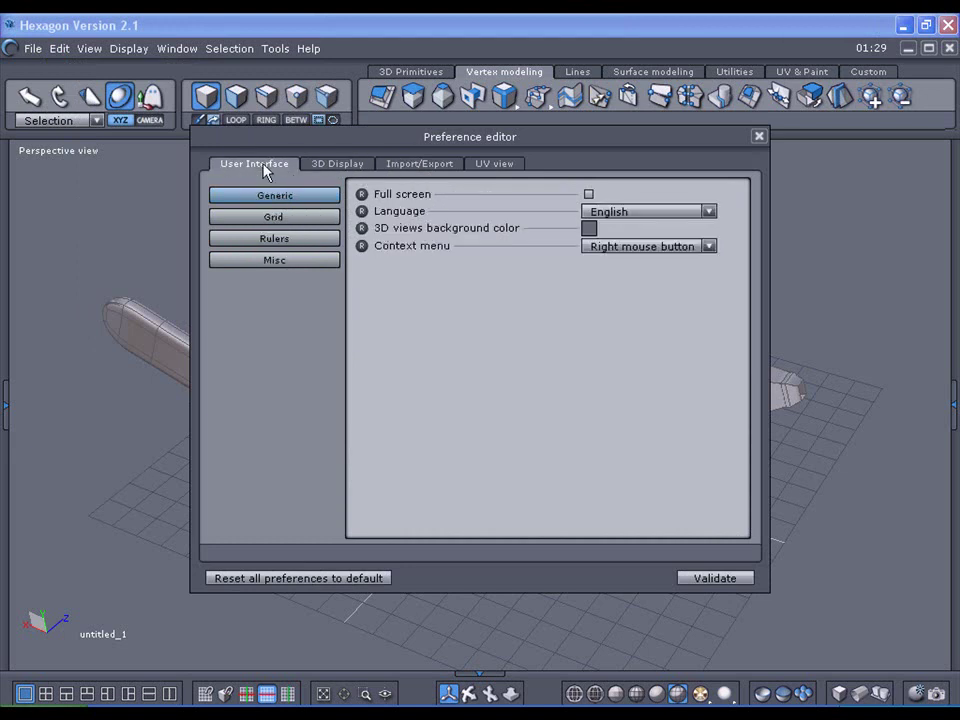
{"action": "left_click", "coordinate": [276, 262]}
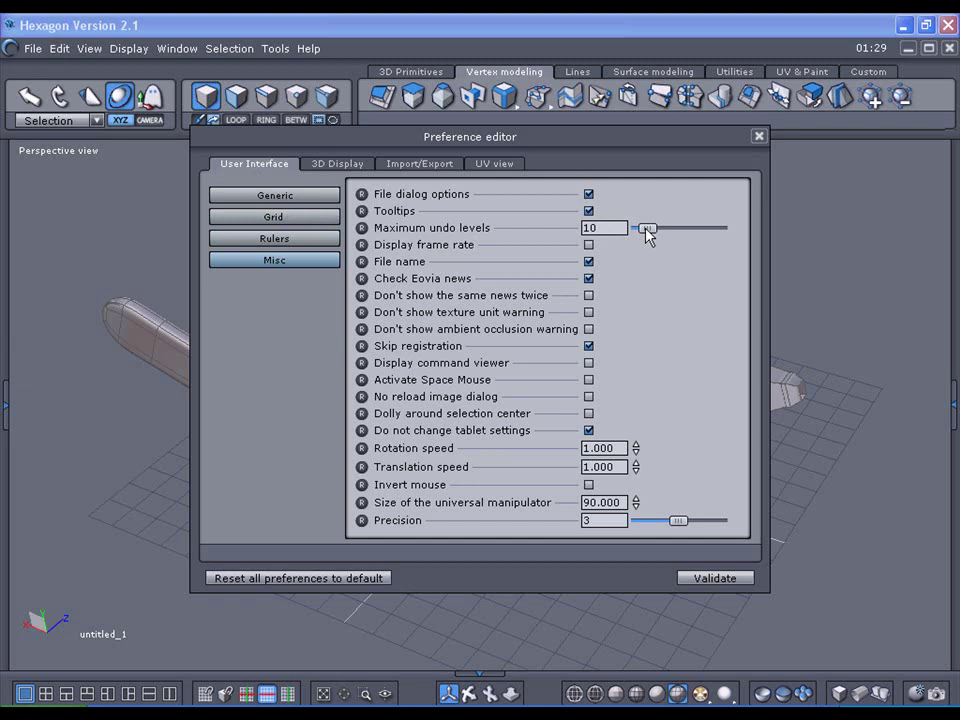
{"action": "left_click_drag", "start_coordinate": [646, 228], "coordinate": [675, 228]}
{"action": "left_click", "coordinate": [589, 279]}
Step: Review the advanced 3D Display, Import/Export and UV view preferences and the miscellaneous user interface settings
{"action": "left_click", "coordinate": [334, 165]}
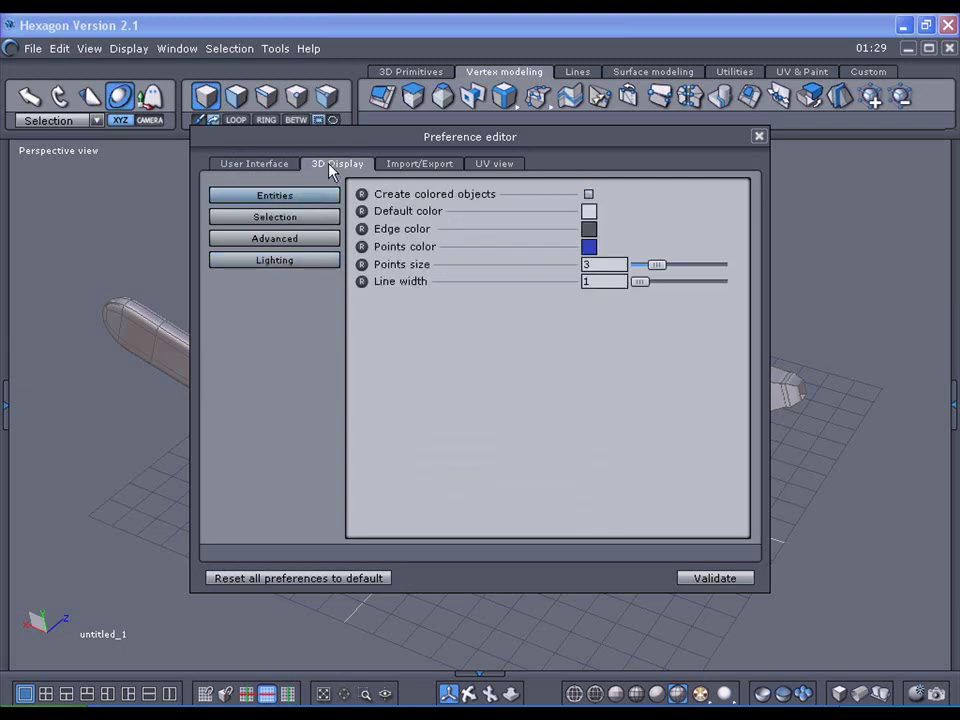
{"action": "left_click", "coordinate": [300, 241]}
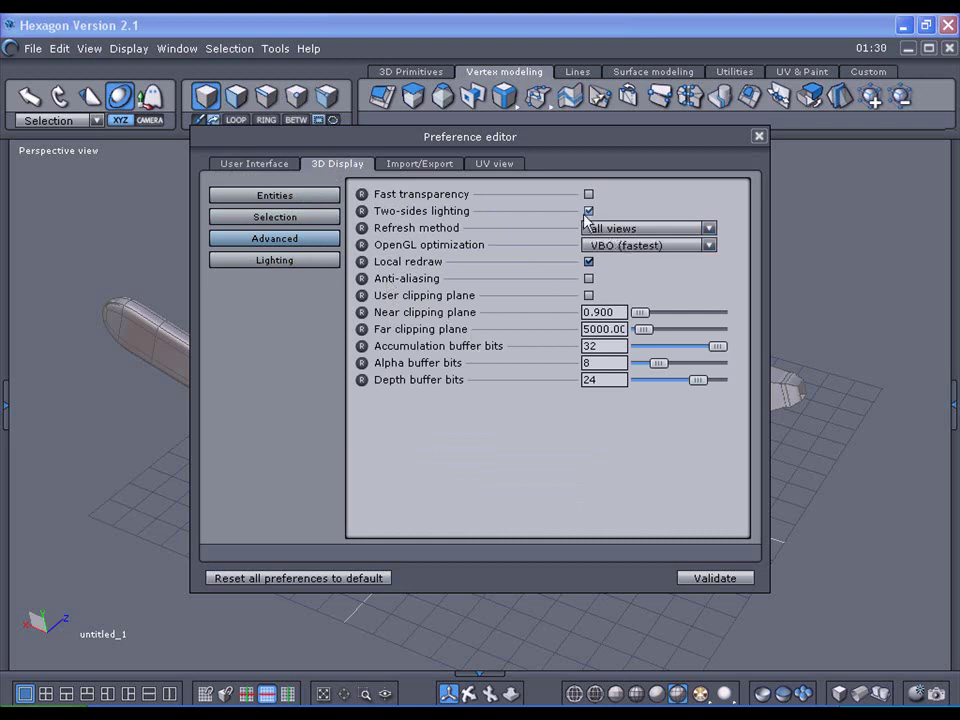
{"action": "left_click", "coordinate": [438, 166]}
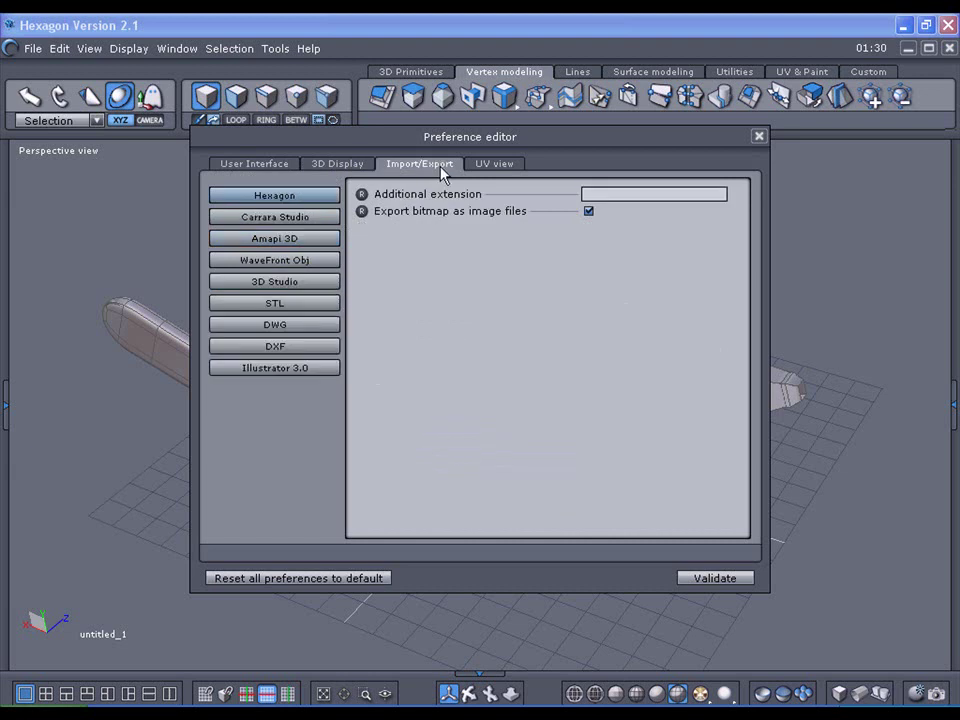
{"action": "left_click", "coordinate": [485, 169]}
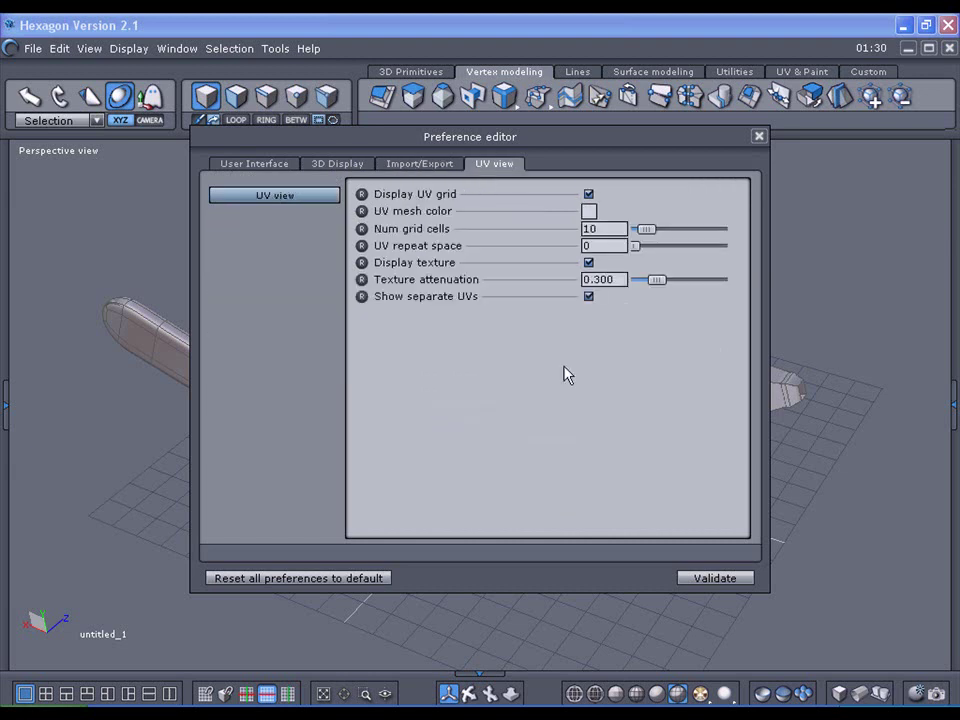
{"action": "left_click", "coordinate": [237, 167]}
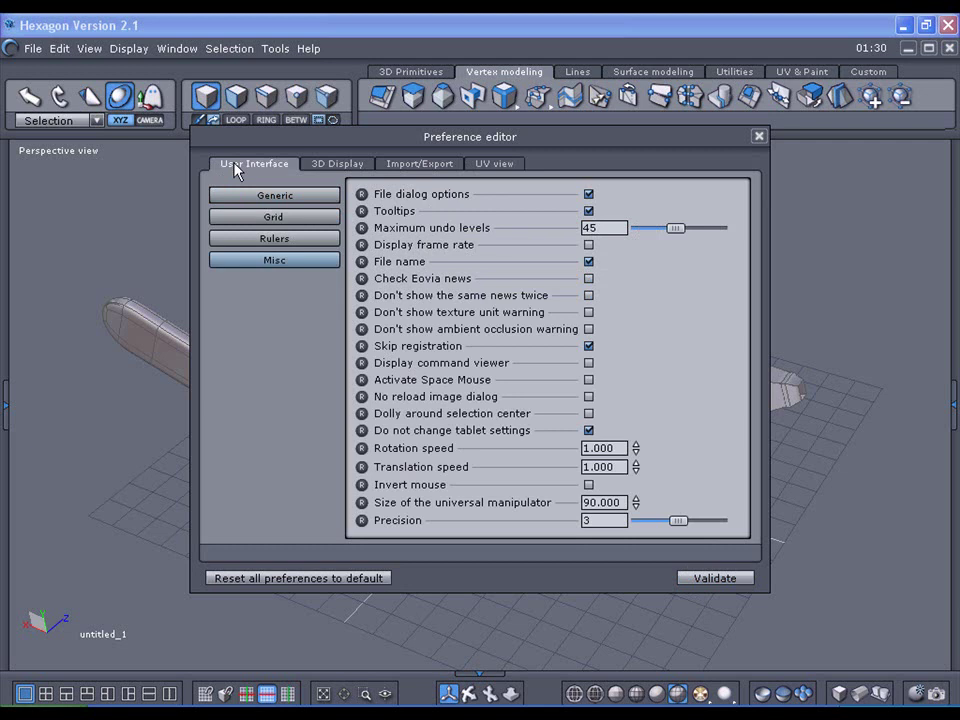
{"action": "left_click", "coordinate": [322, 172]}
Step: Move the Preference editor aside and validate the changed preferences
{"action": "left_click_drag", "start_coordinate": [367, 147], "coordinate": [680, 158]}
{"action": "left_click_drag", "start_coordinate": [737, 147], "coordinate": [241, 150]}
{"action": "left_click", "coordinate": [526, 590]}
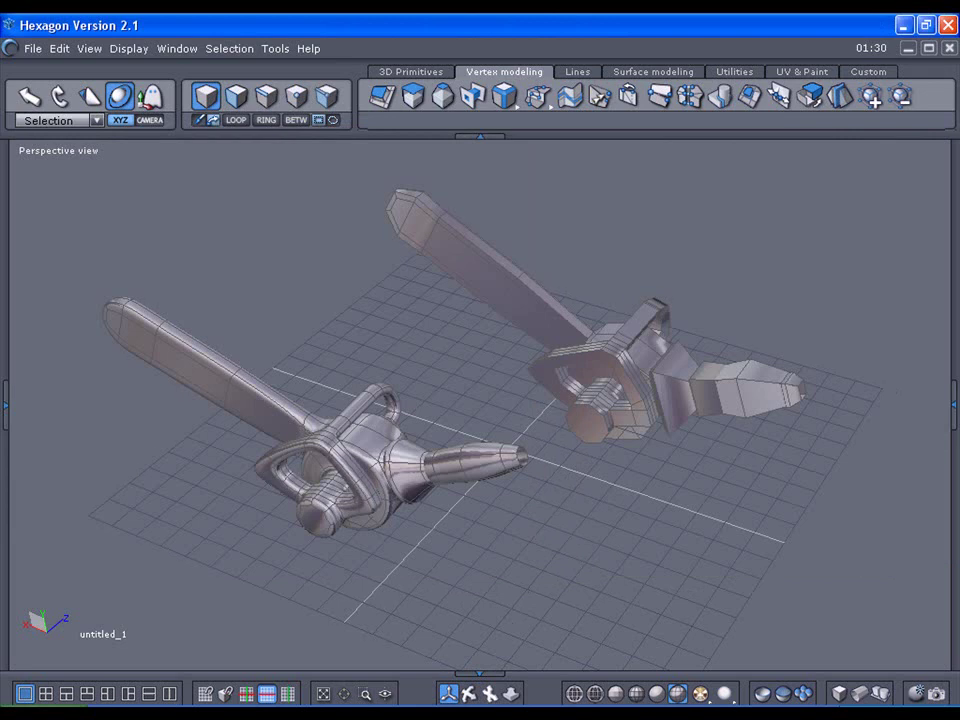
Step: Select the smooth chainsaw, turn off Display bounding box in the 3D Display selection preferences, validate, and deselect the model
{"action": "left_click_drag", "start_coordinate": [486, 690], "coordinate": [492, 686]}
{"action": "middle_click_drag", "start_coordinate": [285, 443], "coordinate": [637, 477]}
{"action": "left_click", "coordinate": [637, 477]}
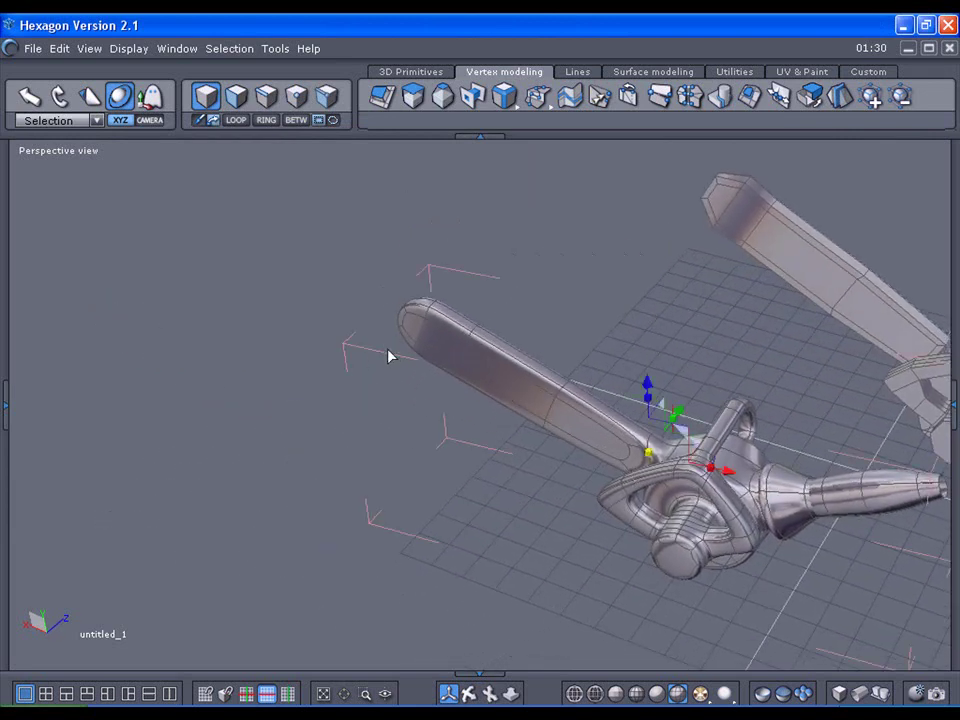
{"action": "left_click", "coordinate": [57, 57]}
{"action": "left_click", "coordinate": [99, 313]}
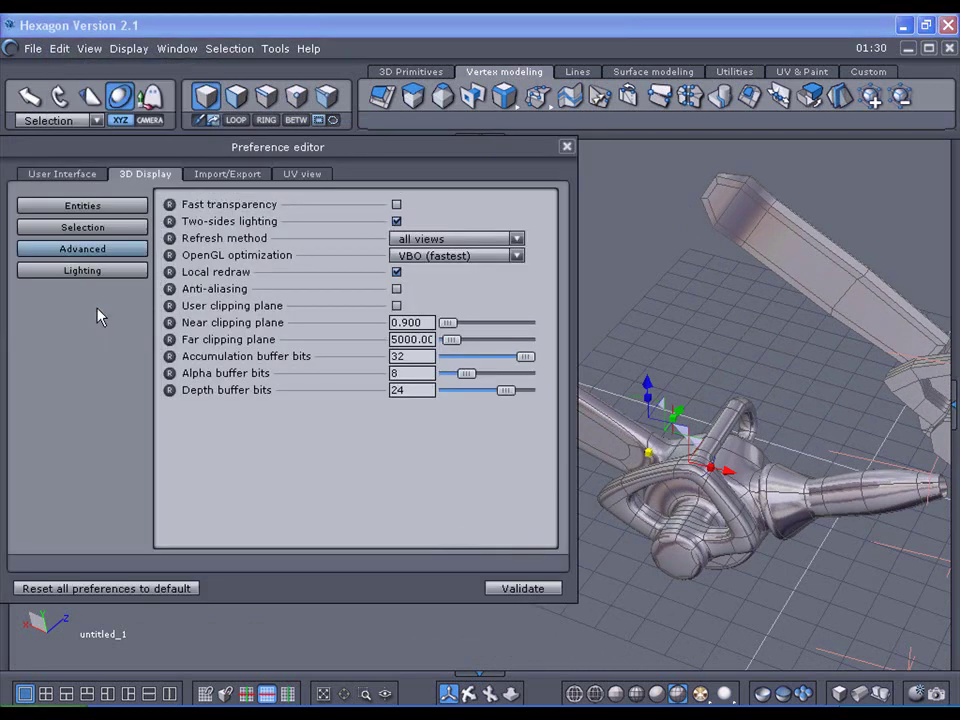
{"action": "left_click", "coordinate": [82, 228]}
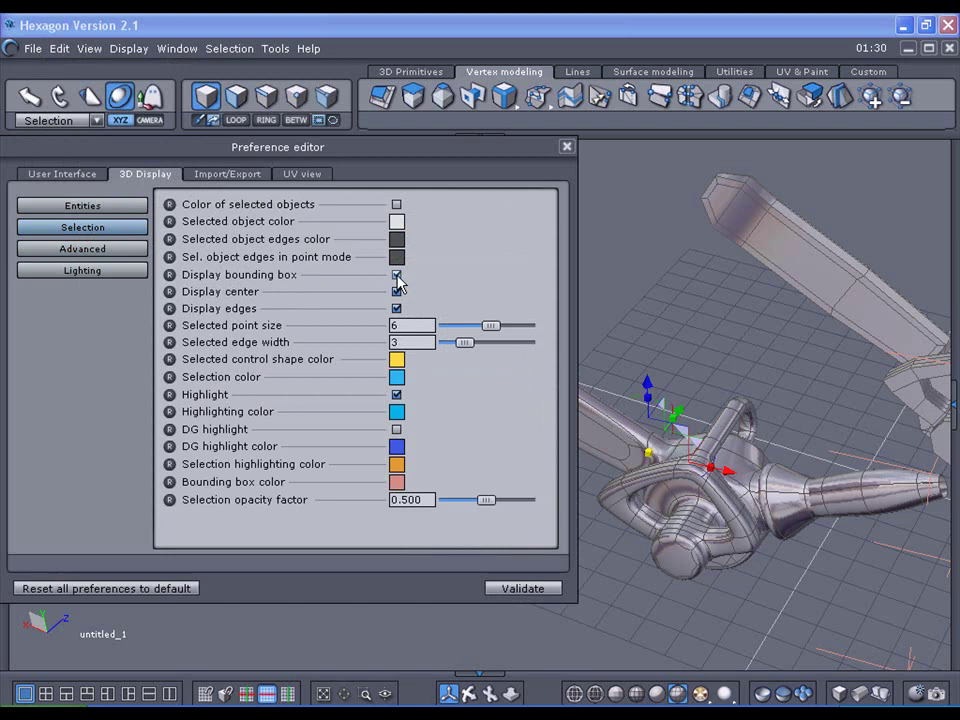
{"action": "left_click_drag", "start_coordinate": [369, 156], "coordinate": [246, 154]}
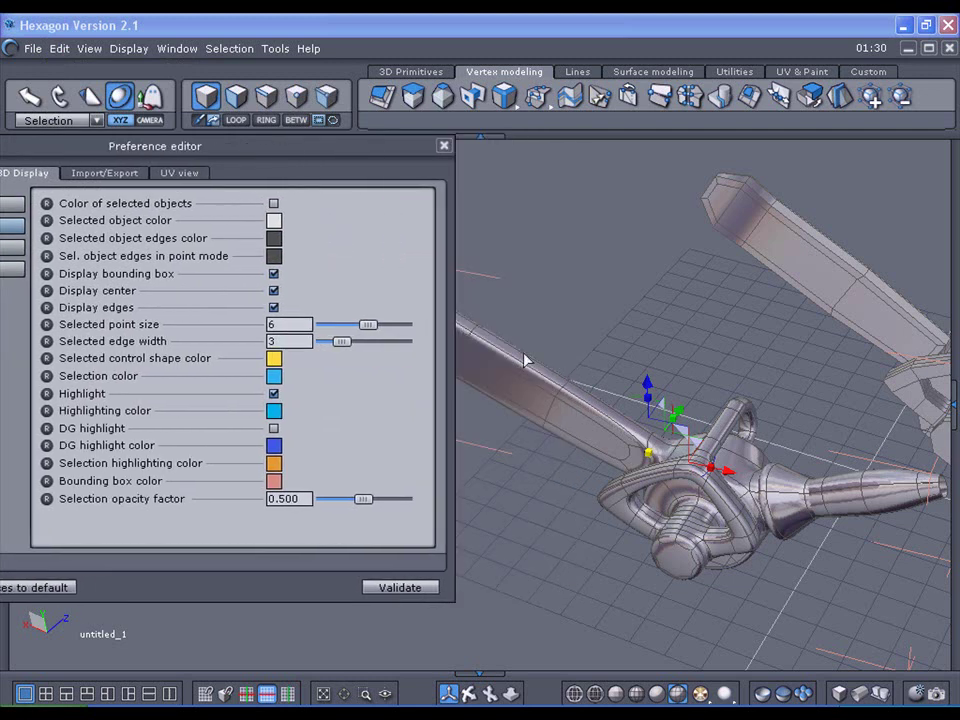
{"action": "left_click", "coordinate": [273, 276]}
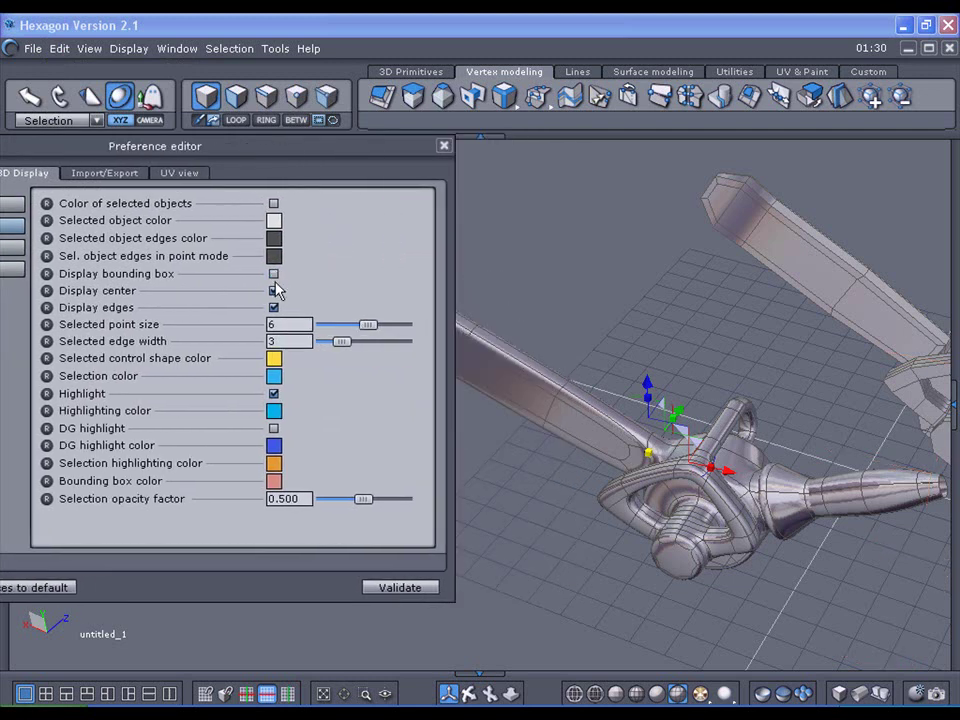
{"action": "left_click", "coordinate": [380, 588]}
{"action": "left_click_drag", "start_coordinate": [495, 697], "coordinate": [425, 693]}
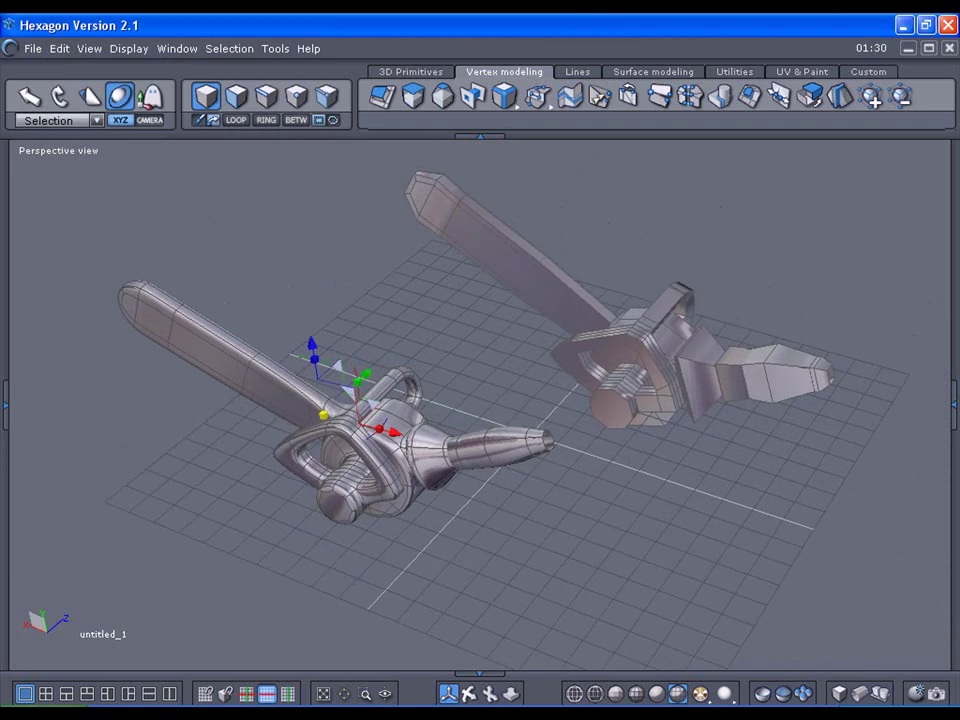
{"action": "left_click", "coordinate": [113, 537]}
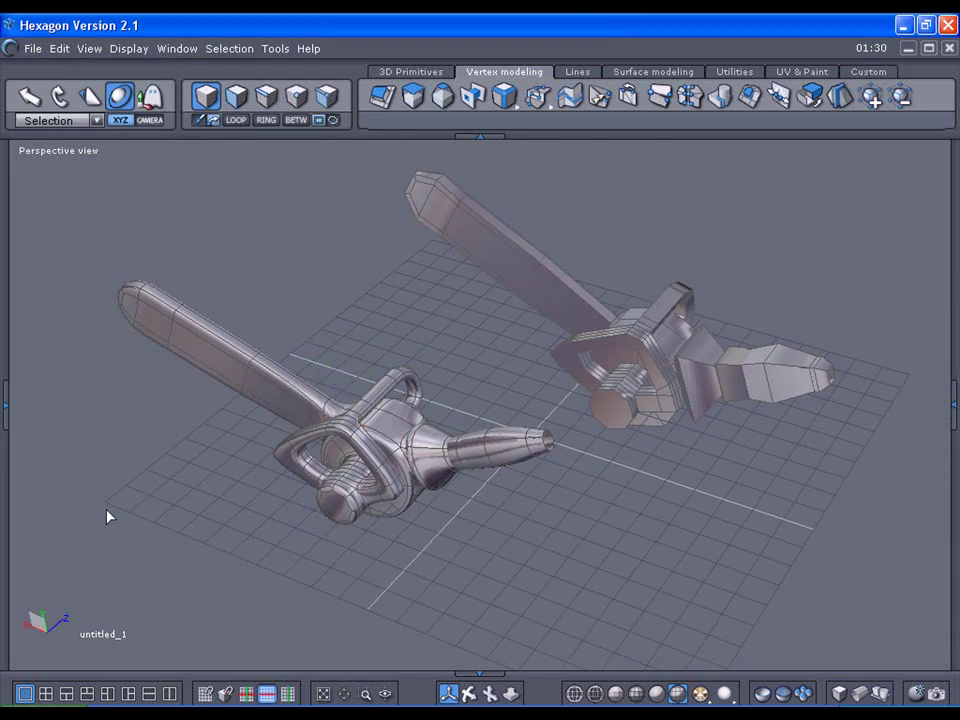
Step: Open the Shortcut editor, move it aside and show the shortcuts of the Edit commands
{"action": "left_click", "coordinate": [60, 49]}
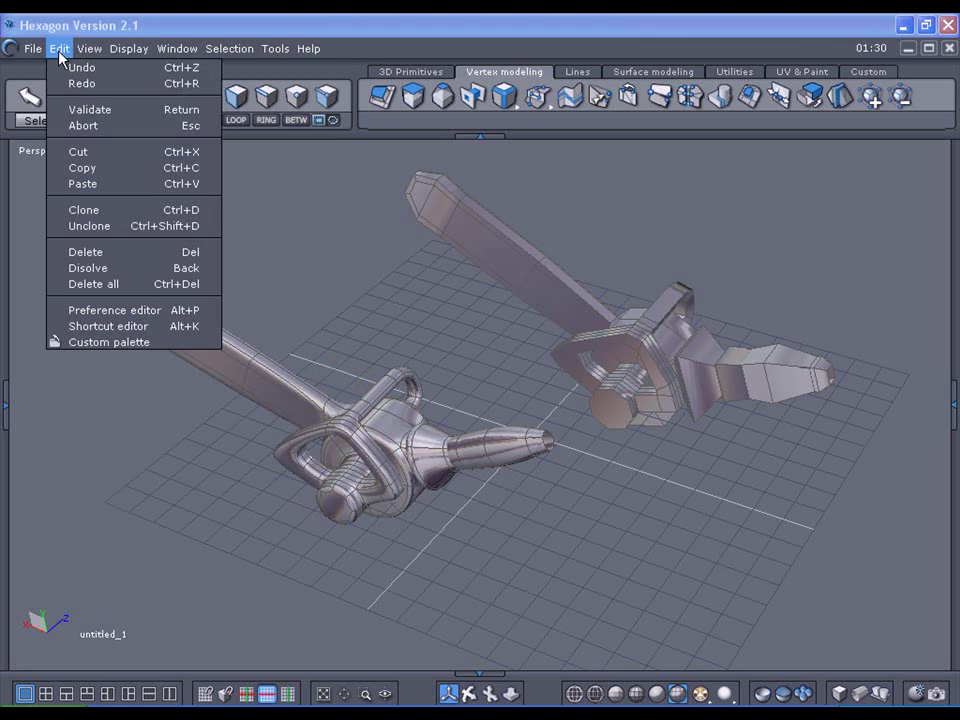
{"action": "left_click", "coordinate": [110, 328]}
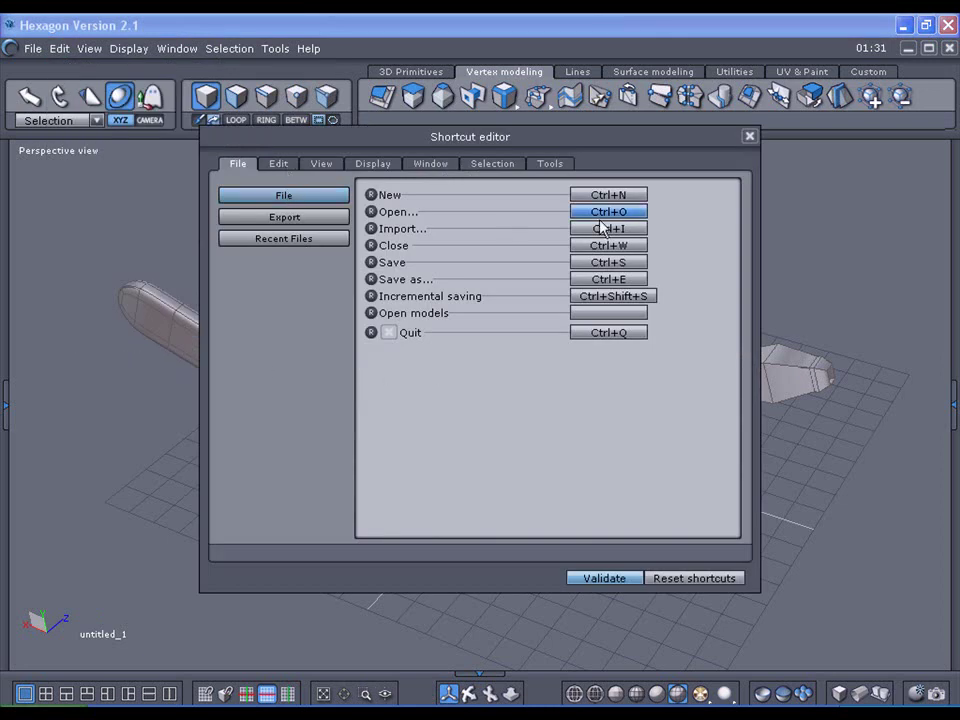
{"action": "left_click_drag", "start_coordinate": [461, 146], "coordinate": [347, 180]}
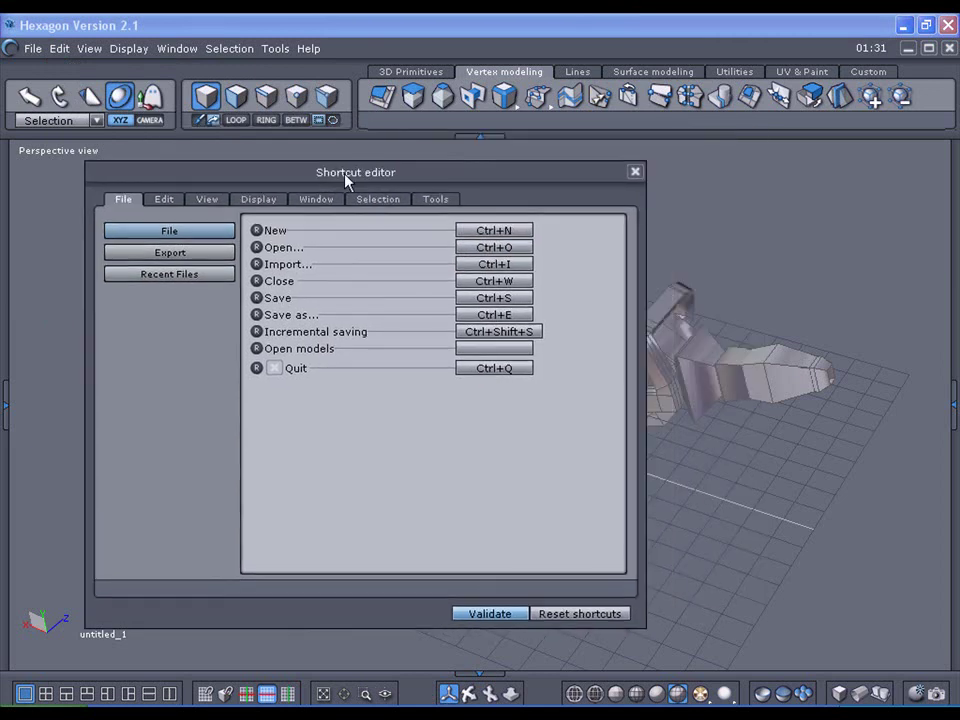
{"action": "left_click", "coordinate": [166, 201]}
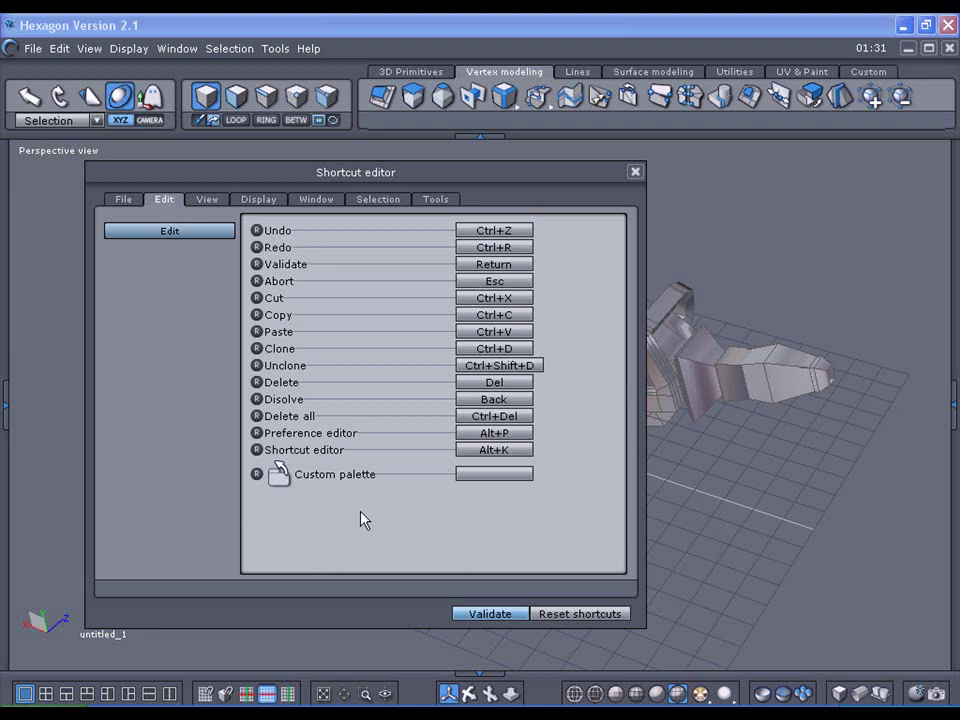
{"action": "left_click", "coordinate": [494, 477]}
{"action": "left_click", "coordinate": [489, 474]}
{"action": "key", "text": "Escape"}
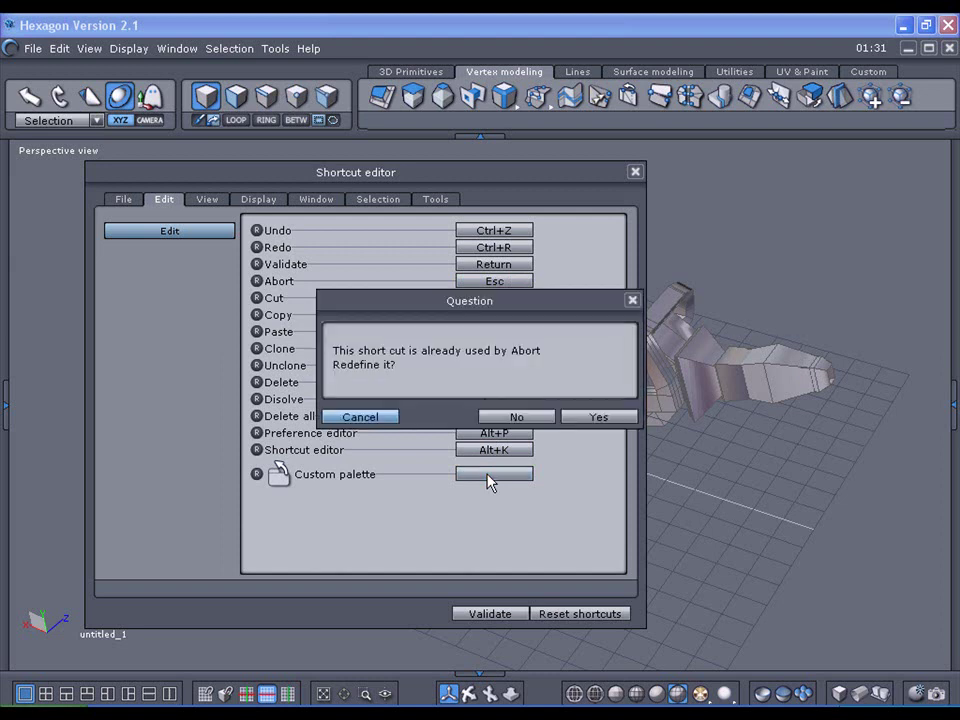
{"action": "left_click", "coordinate": [378, 418]}
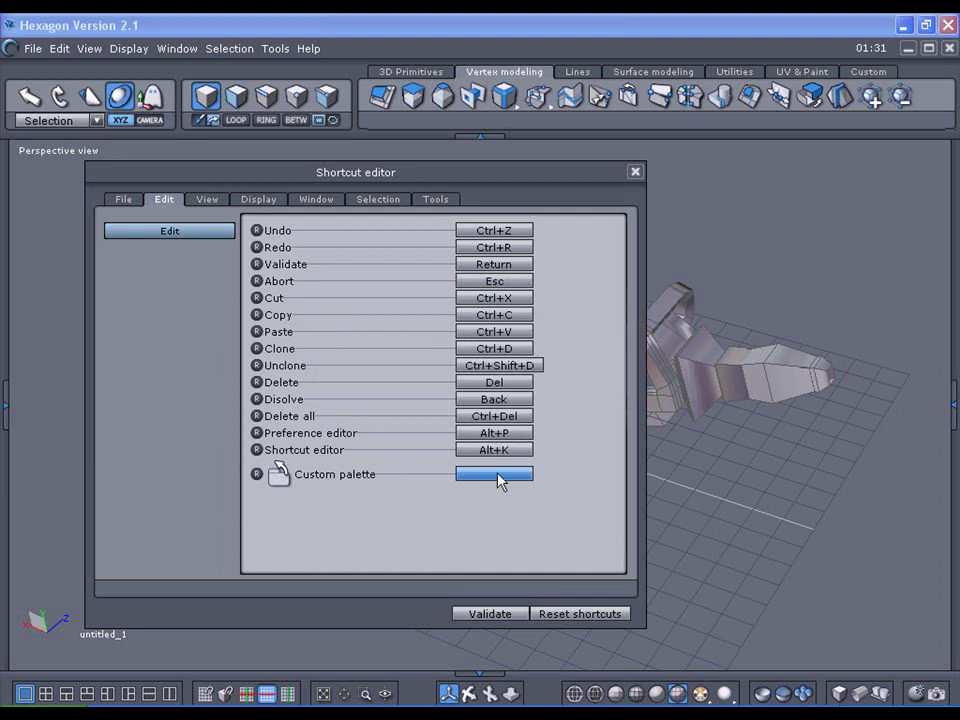
Step: Assign the shortcut C to the Custom palette command and validate the shortcuts
{"action": "key", "text": "c"}
{"action": "left_click", "coordinate": [490, 614]}
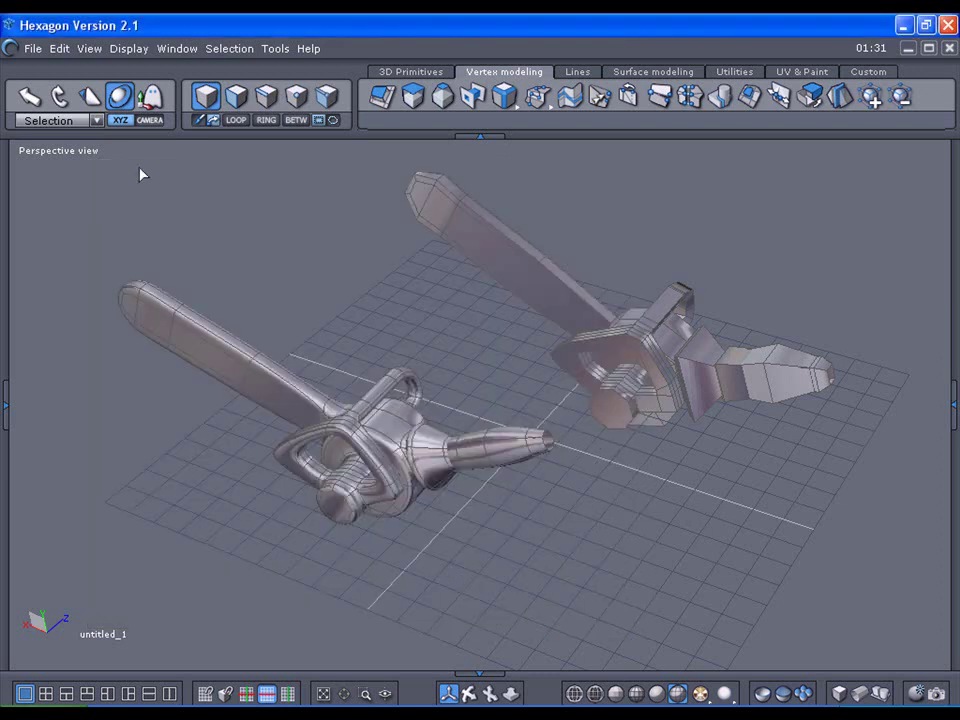
Step: Reset the Display bounding box preference to its default, turn it off again and close the Preference editor
{"action": "left_click", "coordinate": [59, 48]}
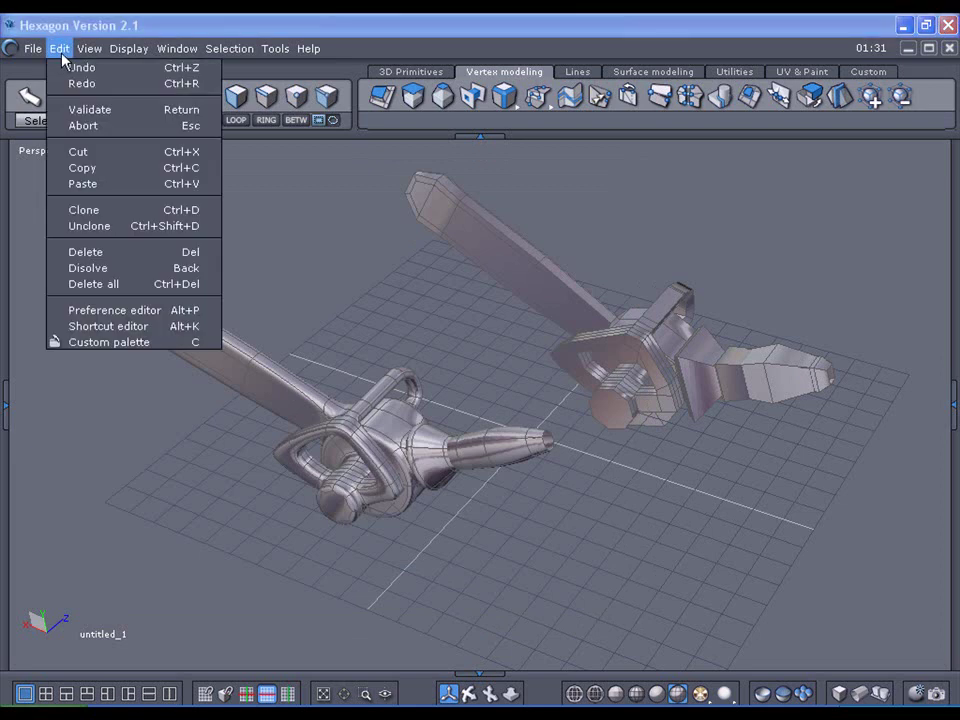
{"action": "left_click", "coordinate": [132, 315]}
{"action": "left_click_drag", "start_coordinate": [232, 153], "coordinate": [371, 157]}
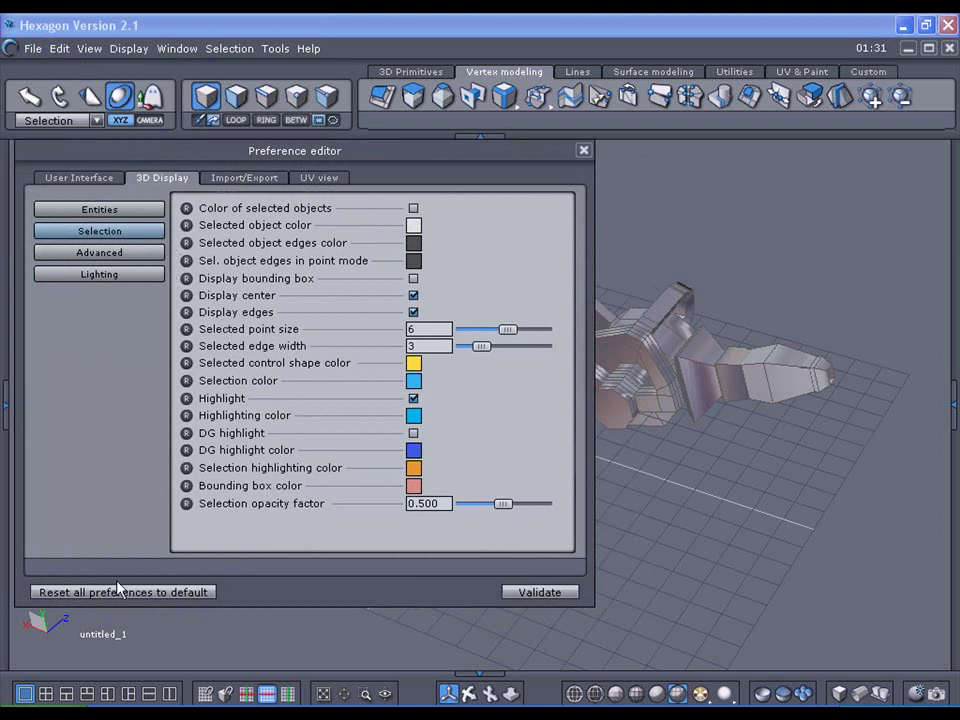
{"action": "left_click", "coordinate": [186, 279]}
{"action": "left_click", "coordinate": [414, 279]}
{"action": "left_click", "coordinate": [583, 151]}
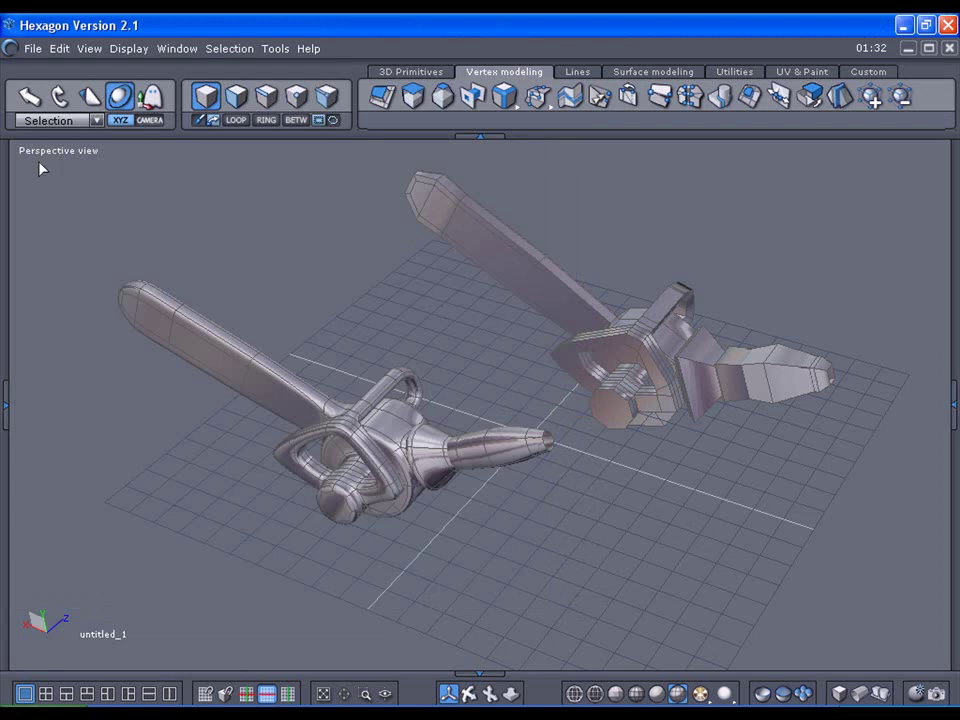
Step: Show the User resources commands for resetting preferences, shortcuts and interface without running any of them
{"action": "left_click", "coordinate": [32, 50]}
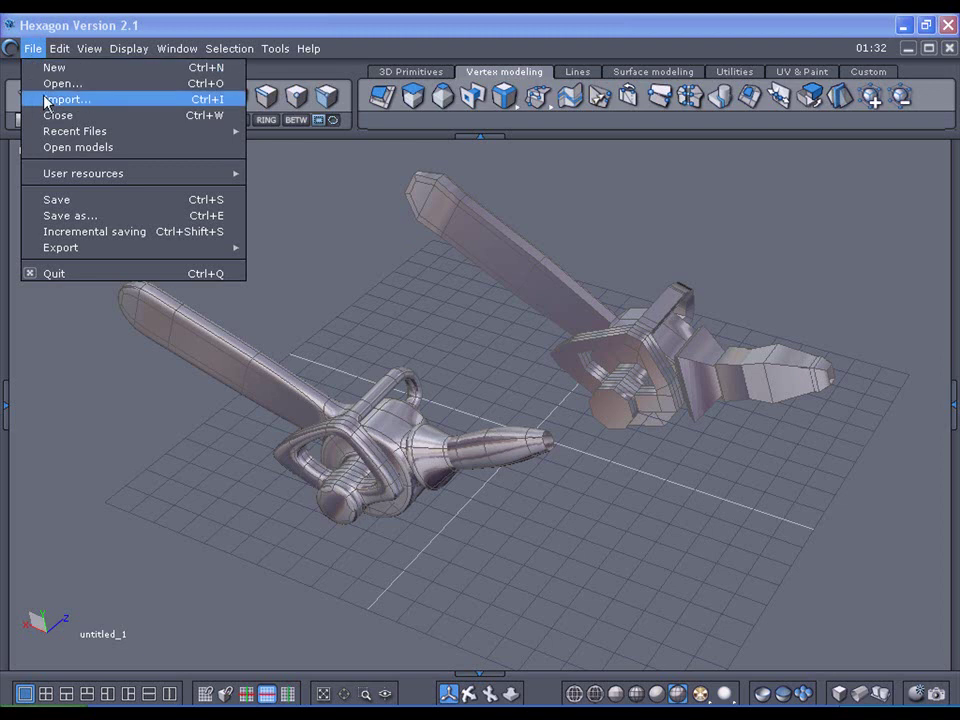
{"action": "mouse_move", "coordinate": [86, 177]}
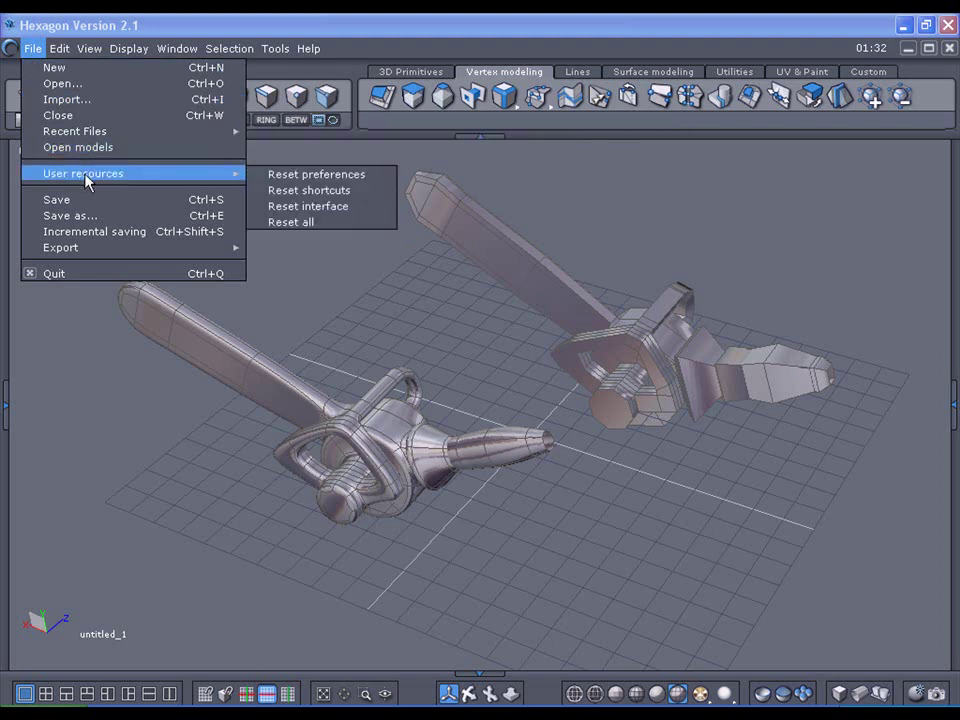
{"action": "left_click", "coordinate": [303, 263]}
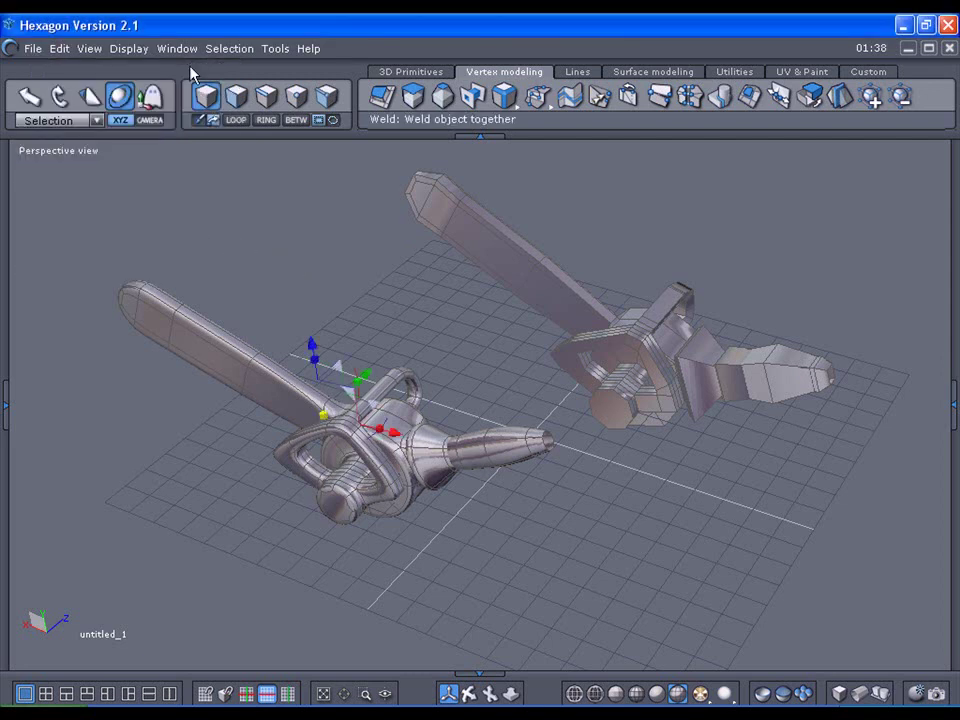
Step: Reset the Custom palette shortcut in the Shortcut editor, assign C to it again and validate
{"action": "left_click", "coordinate": [60, 49]}
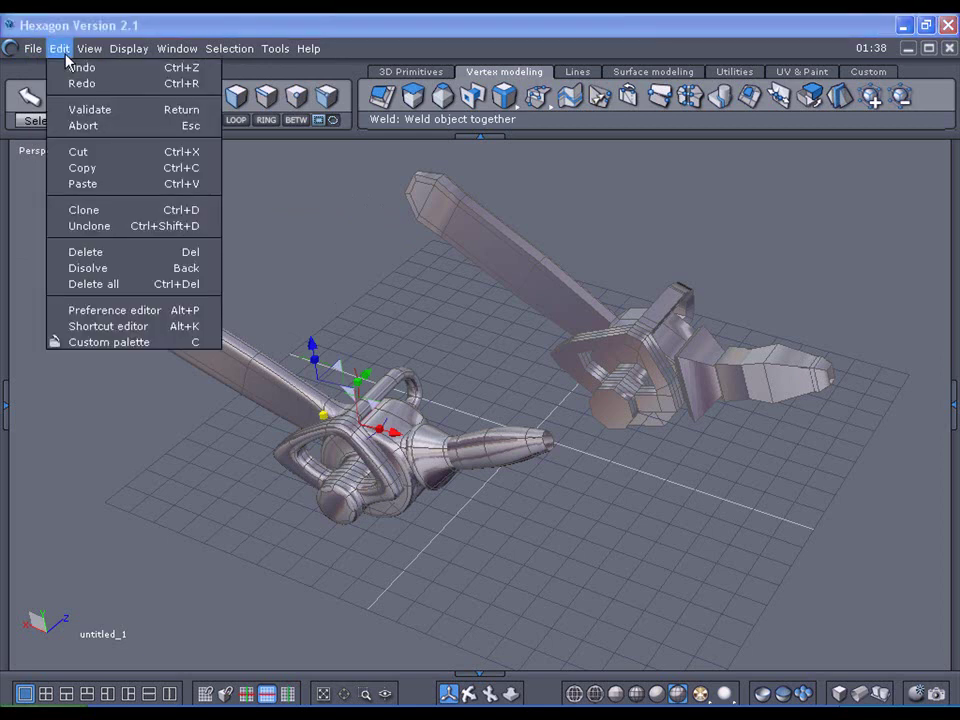
{"action": "left_click", "coordinate": [106, 326]}
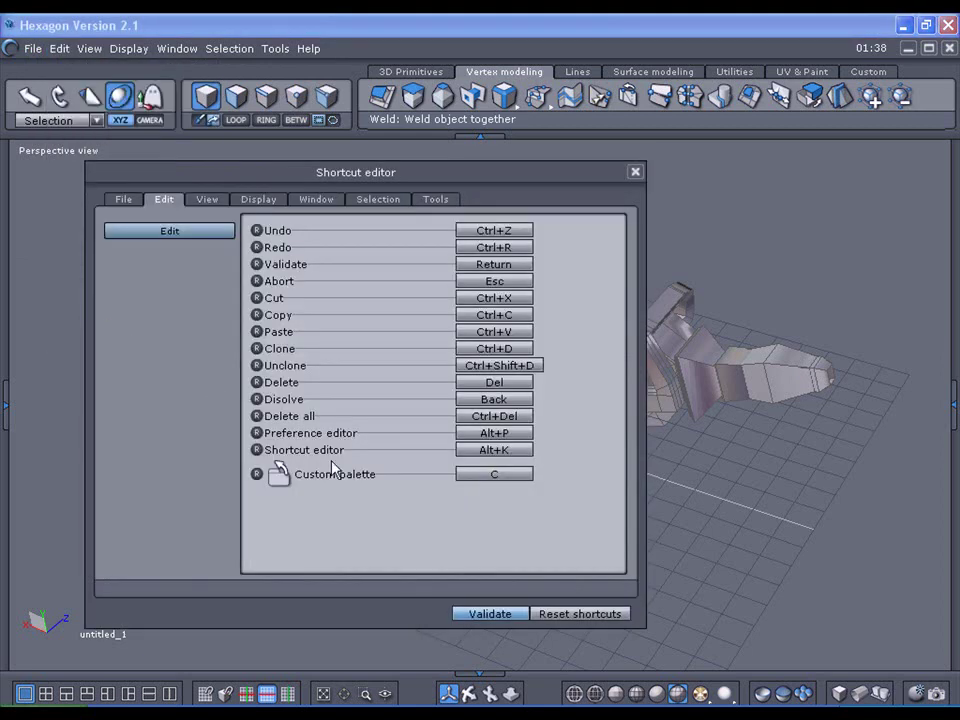
{"action": "left_click", "coordinate": [499, 476]}
{"action": "left_click", "coordinate": [258, 475]}
{"action": "left_click", "coordinate": [510, 478]}
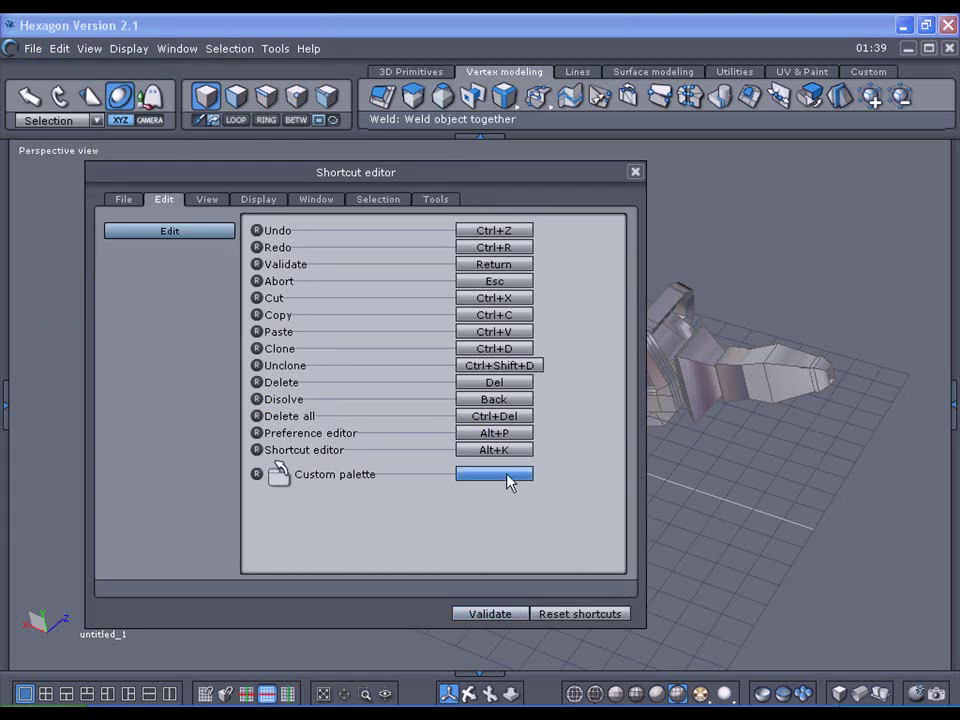
{"action": "key", "text": "c"}
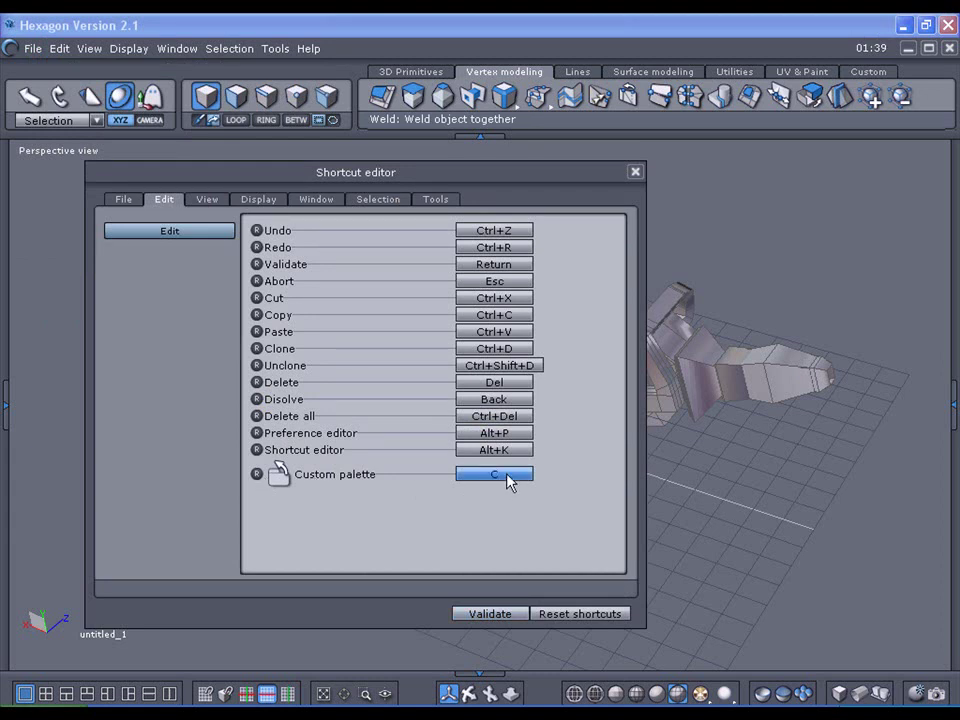
{"action": "left_click", "coordinate": [490, 614]}
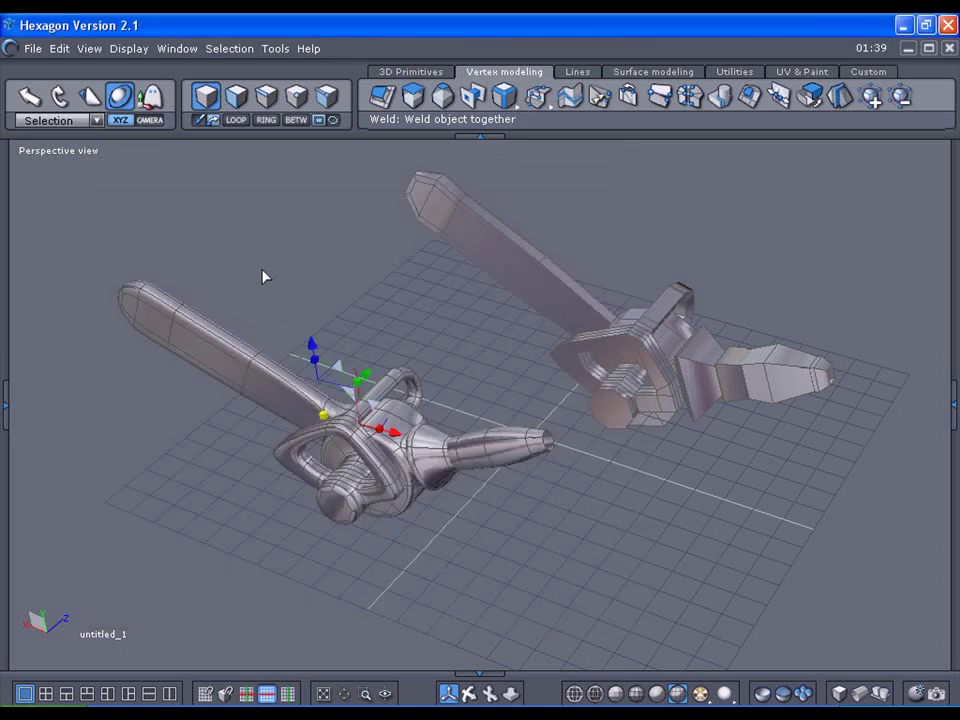
Step: Display the custom palette with its new shortcut and place it just beyond the low-poly chainsaw's narrow end
{"action": "key", "text": "c"}
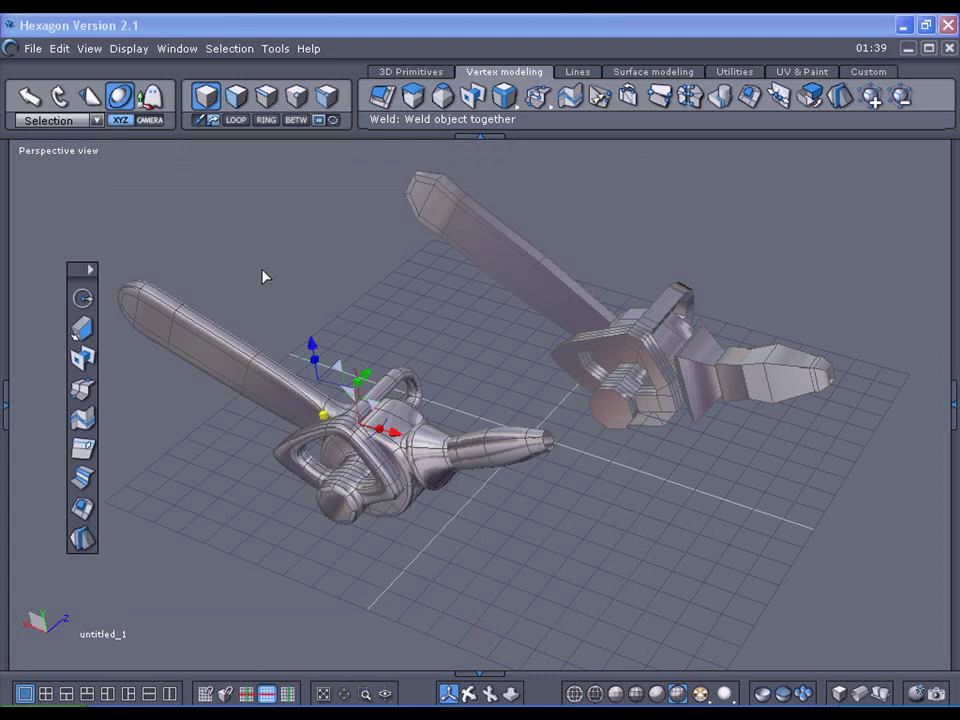
{"action": "left_click_drag", "start_coordinate": [76, 276], "coordinate": [868, 180]}
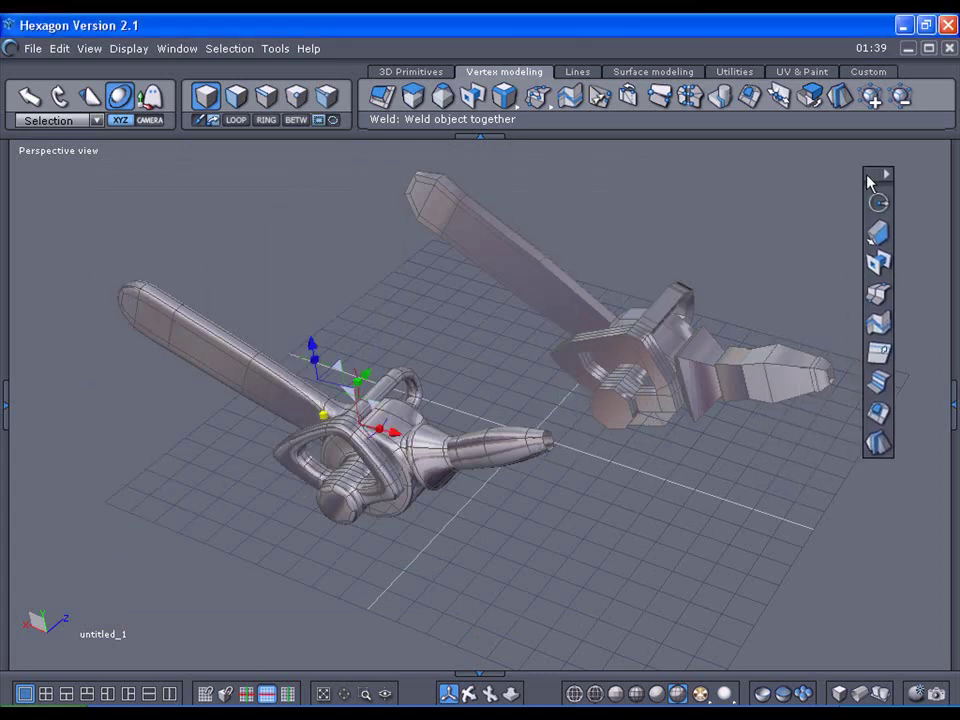
Step: Hide and redisplay the custom palette with its shortcut, and move it just beyond the smooth chainsaw's blade tip
{"action": "key", "text": "c"}
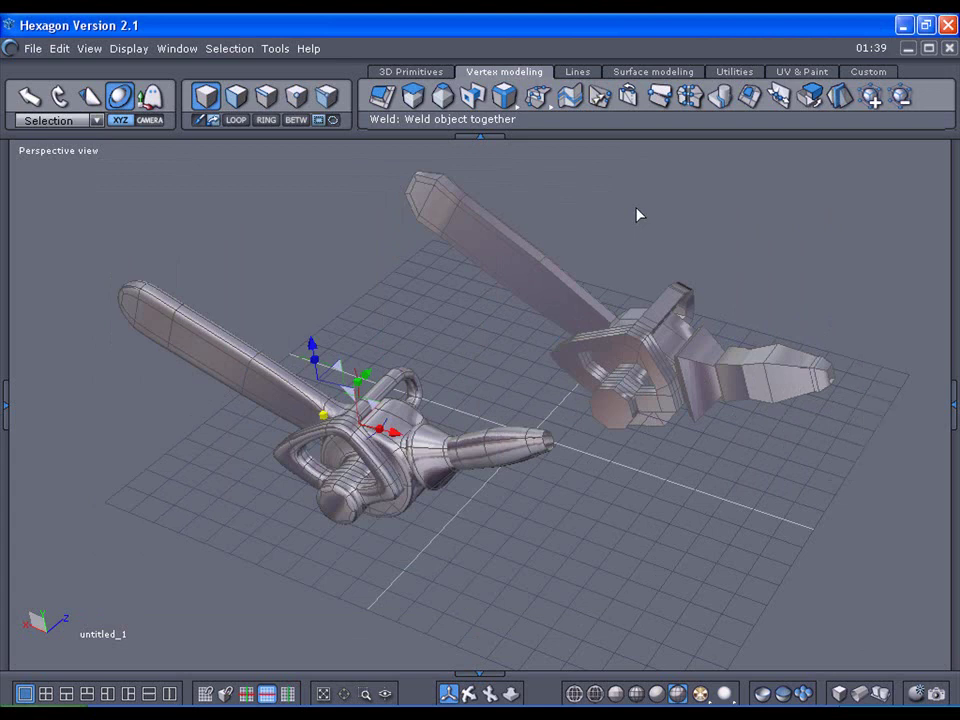
{"action": "key", "text": "c"}
{"action": "left_click_drag", "start_coordinate": [878, 180], "coordinate": [35, 172]}
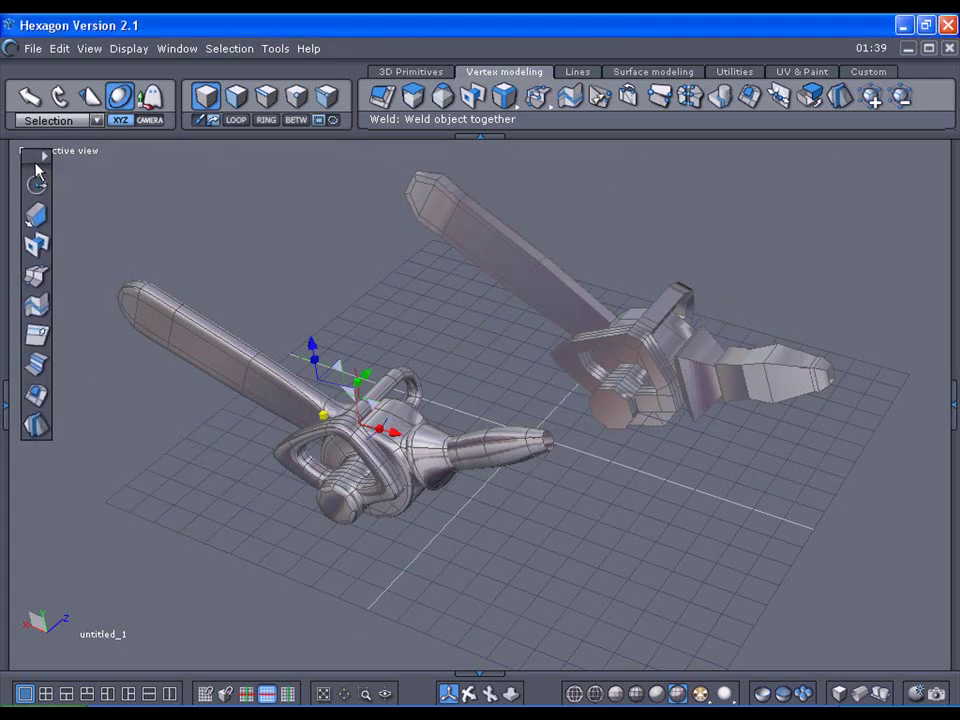
Step: Rotate the custom palette to a horizontal layout, place it just under the Perspective view label, and close it
{"action": "left_click", "coordinate": [45, 158]}
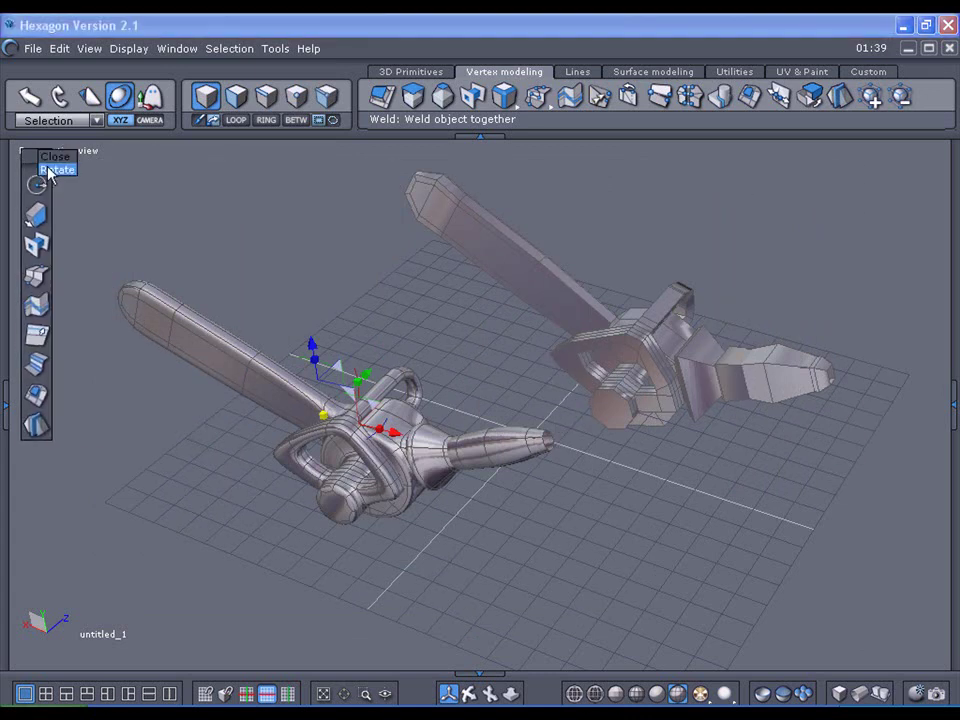
{"action": "left_click", "coordinate": [47, 170]}
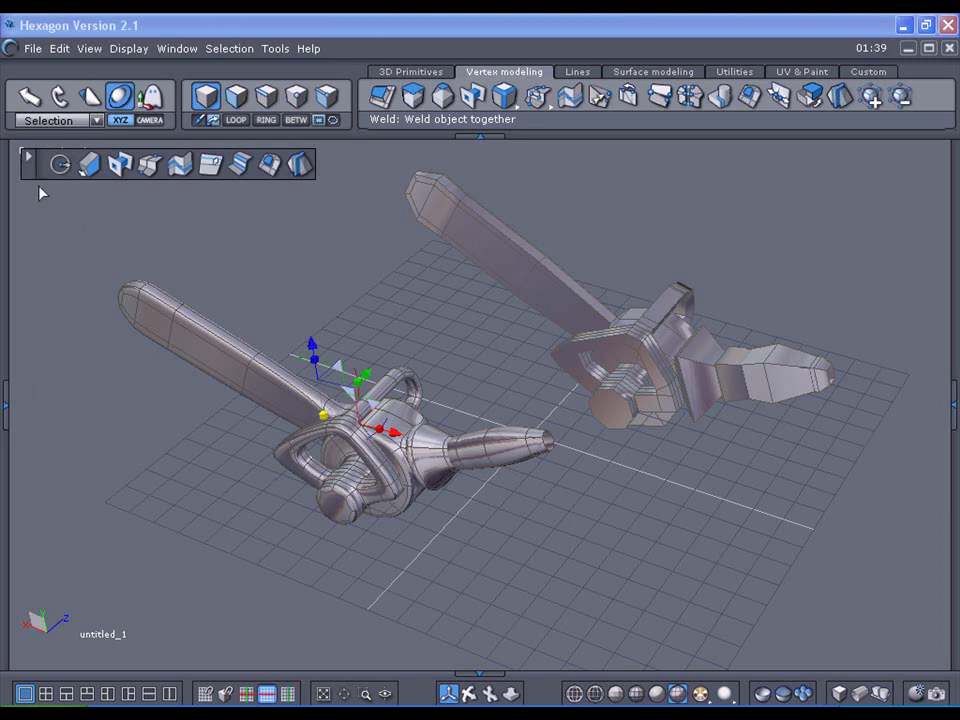
{"action": "left_click_drag", "start_coordinate": [31, 174], "coordinate": [29, 200]}
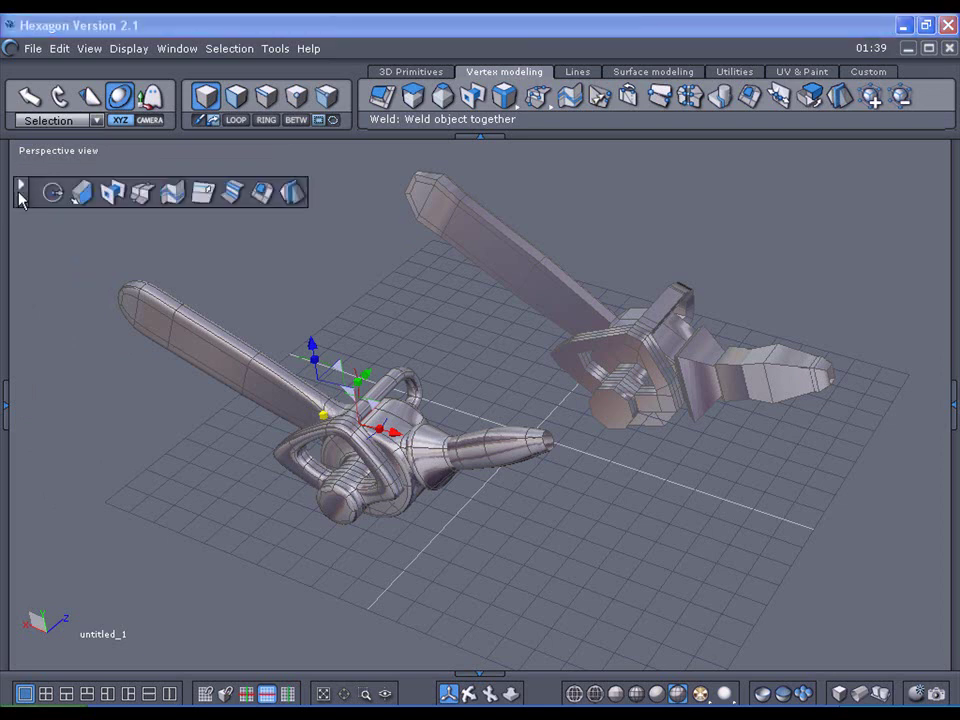
{"action": "right_click", "coordinate": [20, 193]}
{"action": "left_click", "coordinate": [28, 186]}
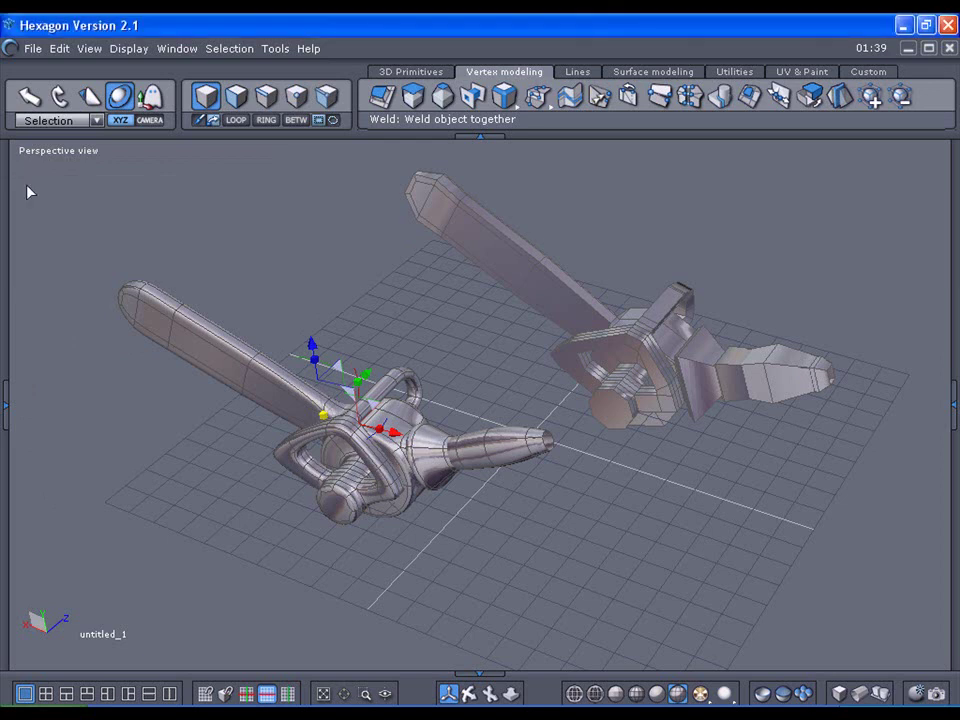